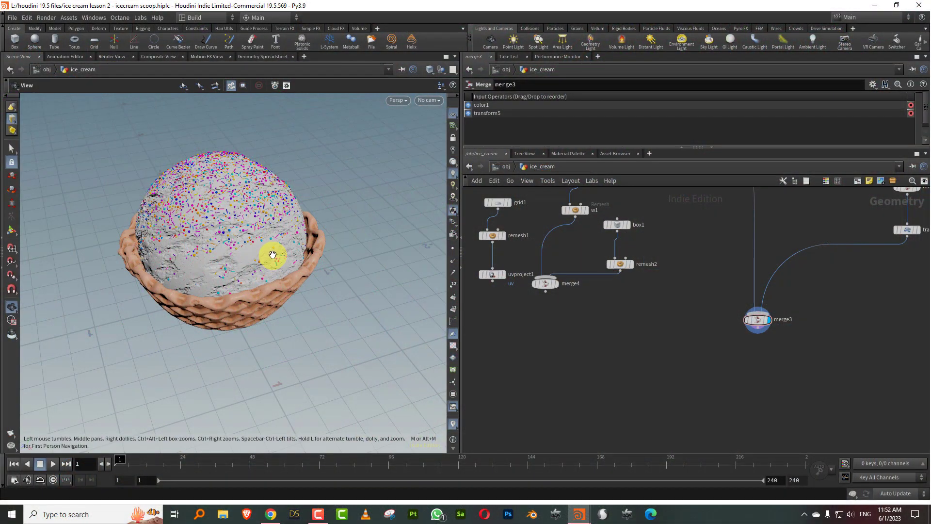
Reposition the merge4 node so it sits below the w1 and remesh2 nodes.
left_click_drag(547, 293, 594, 321)
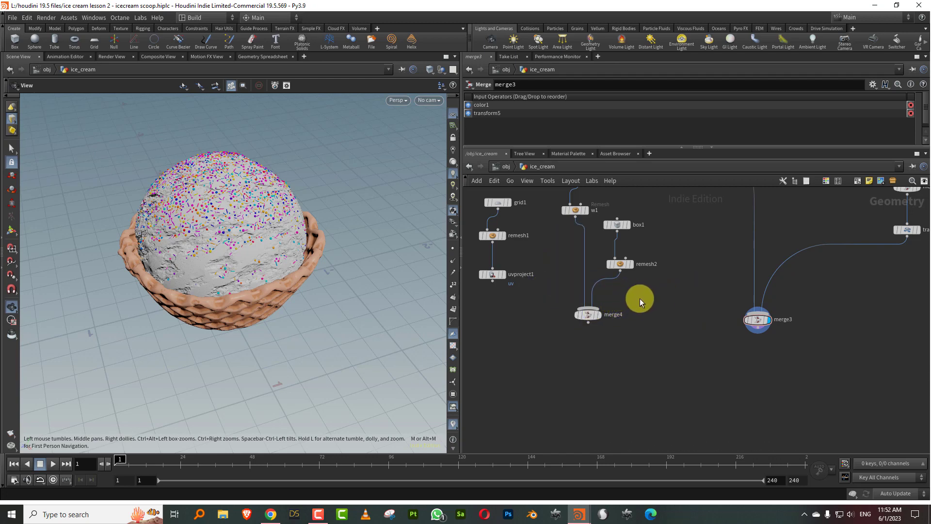
middle_click_drag(611, 295, 649, 318)
left_click_drag(304, 281, 307, 302)
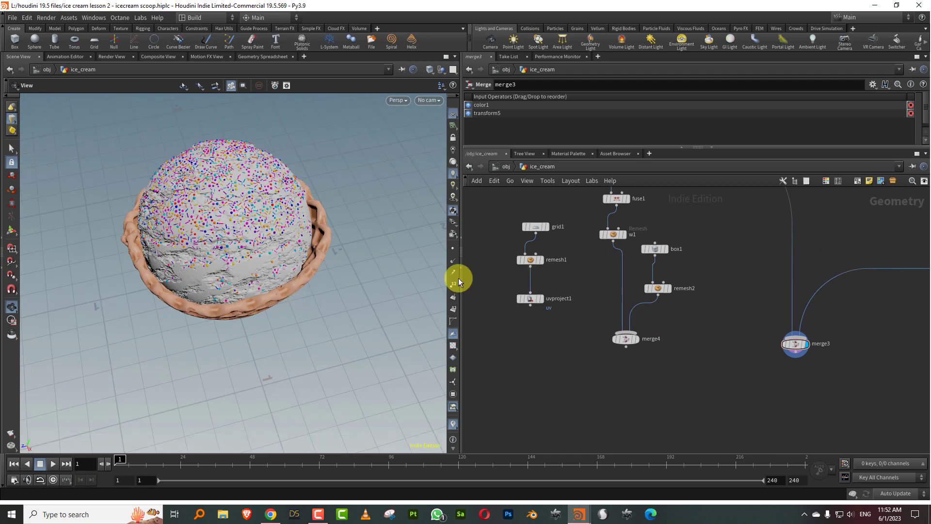
scroll(251, 275, "down", 3)
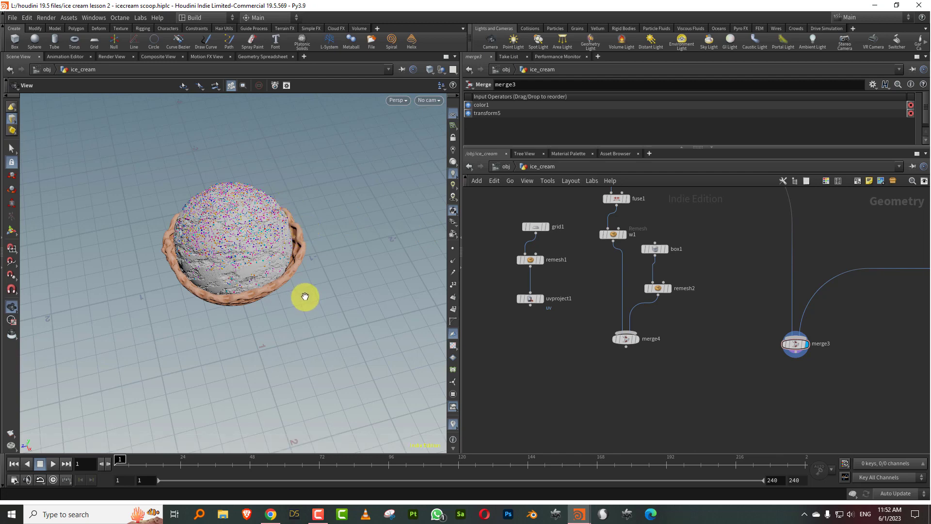
scroll(539, 225, "up", 3)
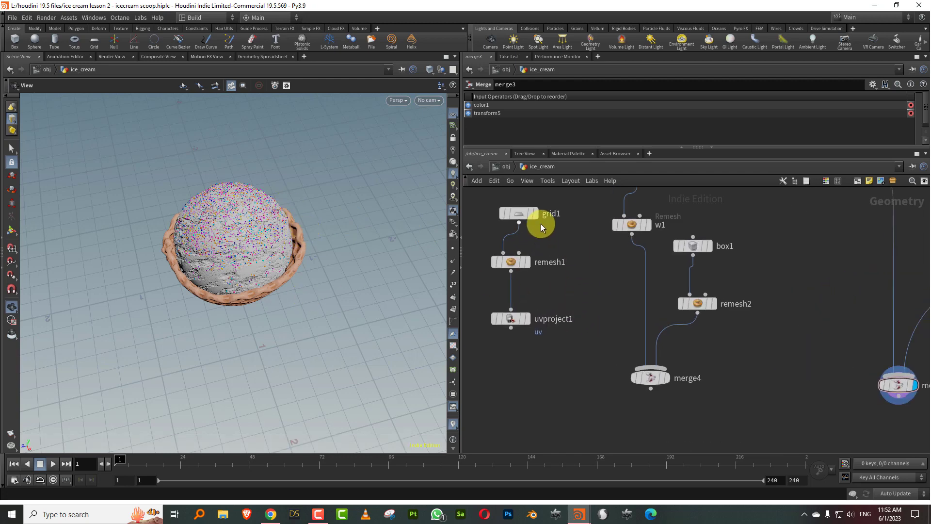
Display the grid1 and remesh1 nodes in turn and inspect the remeshed grid in wireframe.
left_click(536, 215)
left_click(522, 214)
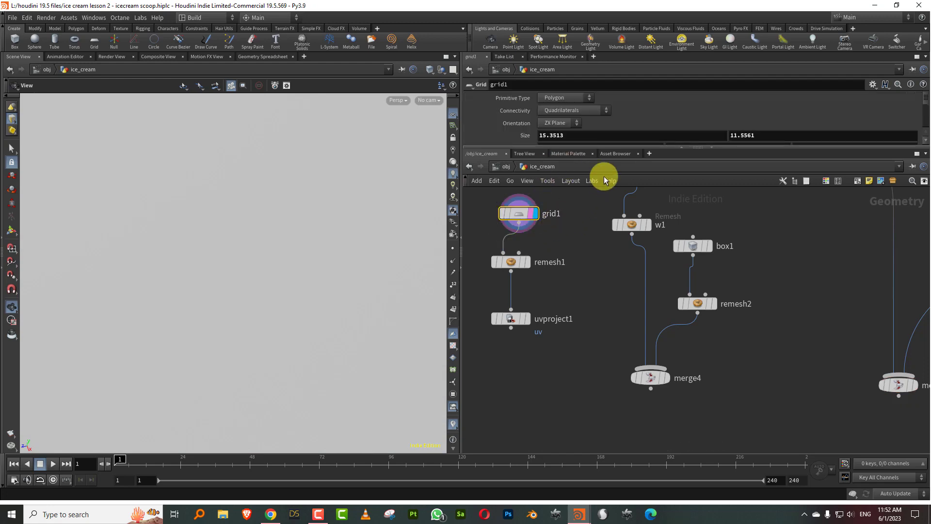
right_click_drag(314, 205, 131, 328)
middle_click_drag(256, 241, 178, 250)
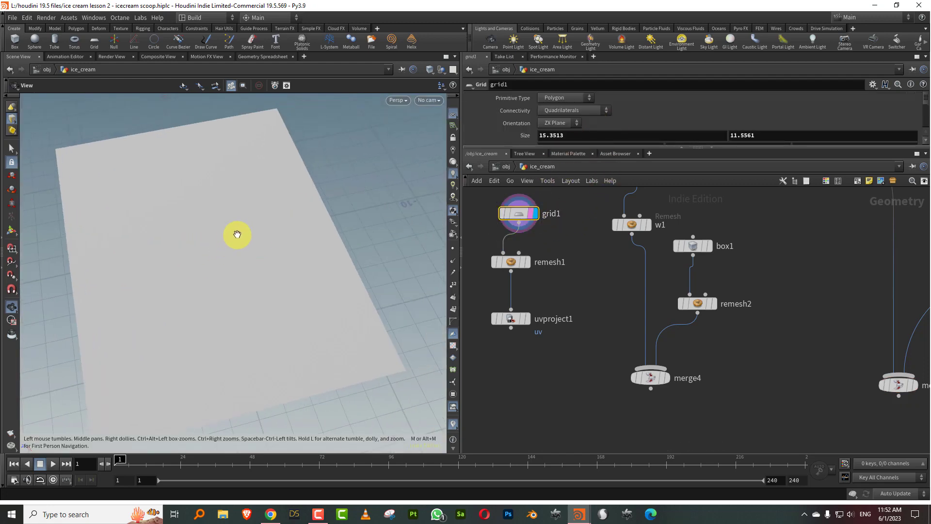
right_click_drag(232, 237, 232, 250)
left_click(528, 262)
left_click(511, 262)
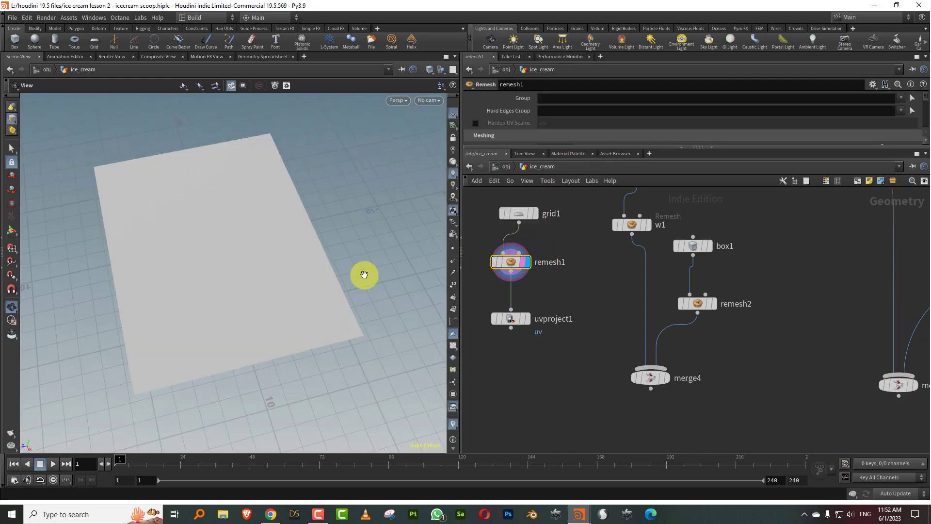
key("w")
left_click_drag(273, 298, 407, 282)
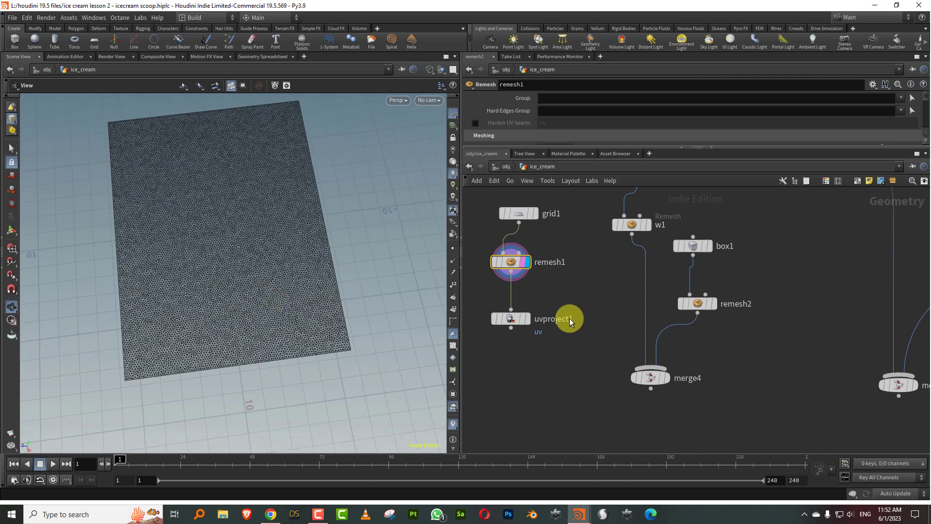
Display the uvproject1 node in shaded view and set its projection scale to 10 in X and Y.
left_click(524, 322)
key("w")
key("Return")
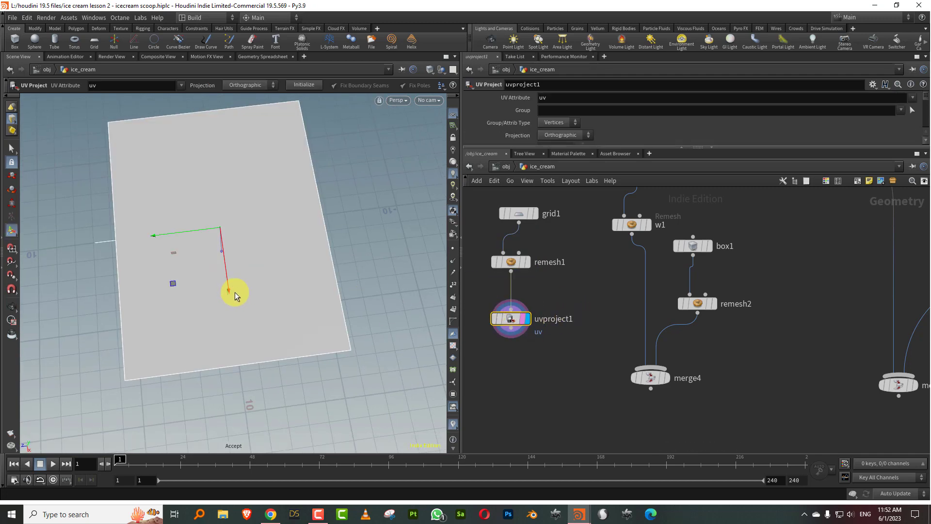
middle_click_drag(574, 308, 551, 321)
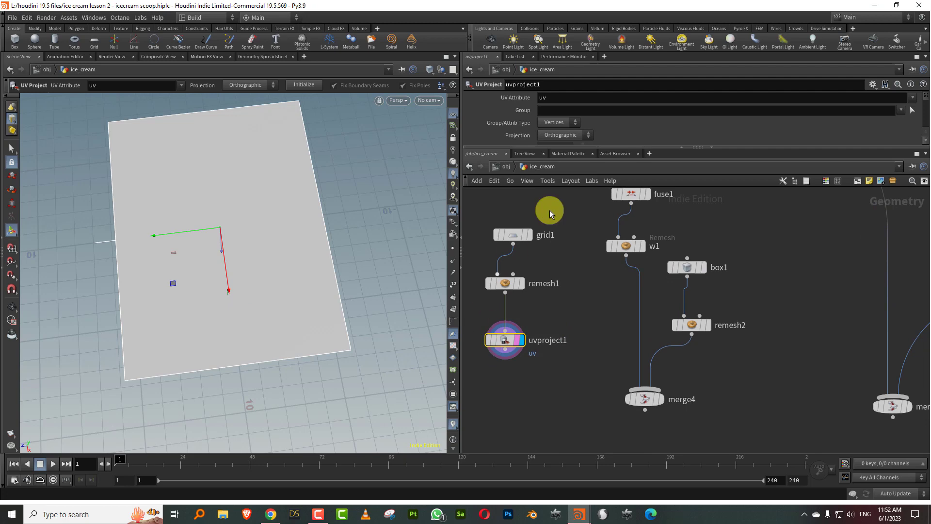
left_click_drag(598, 147, 594, 282)
left_click(561, 198)
left_click(682, 198)
key("Return")
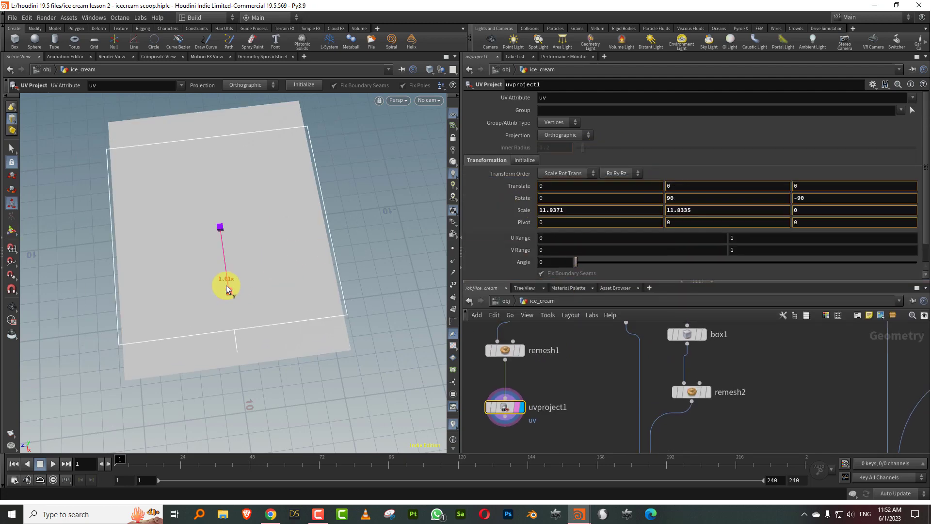
left_click_drag(229, 290, 228, 287)
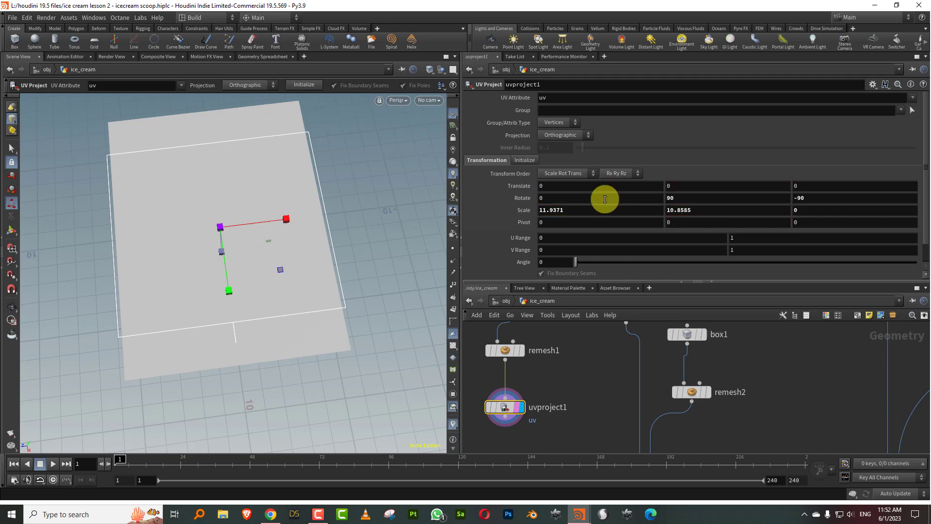
left_click(571, 210)
type("10 10")
key("Return")
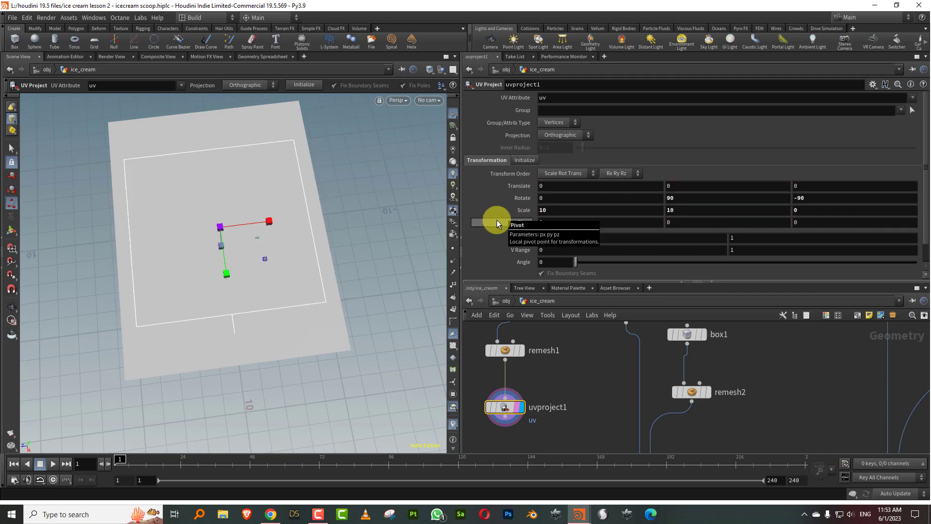
Display the color1 node to examine the waffle bowl geometry.
left_click_drag(613, 280, 606, 219)
middle_click_drag(599, 274, 595, 356)
middle_click_drag(673, 281, 627, 377)
right_click_drag(641, 341, 644, 307)
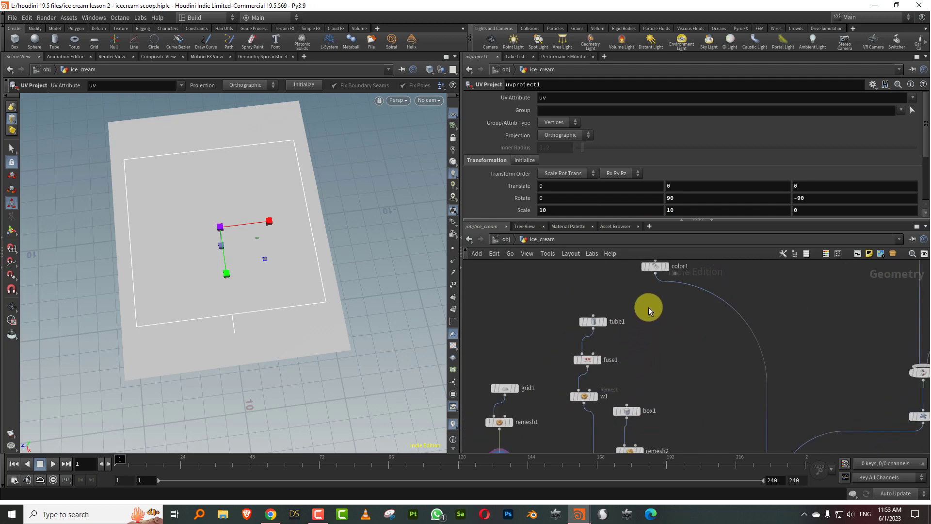
middle_click_drag(645, 307, 616, 359)
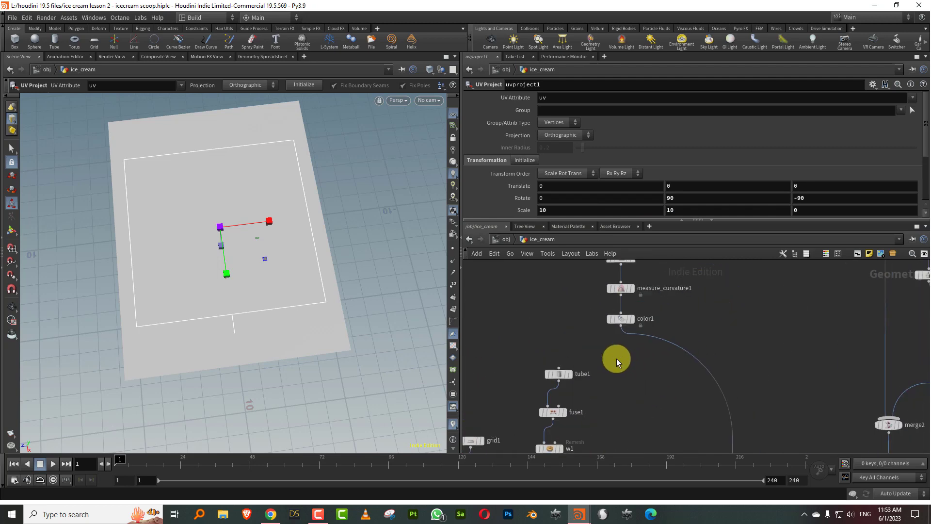
left_click(631, 320)
right_click_drag(254, 222, 320, 203, "alt")
left_click_drag(253, 237, 288, 201, "alt")
middle_click_drag(221, 301, 263, 227, "alt")
middle_click_drag(520, 387, 572, 291)
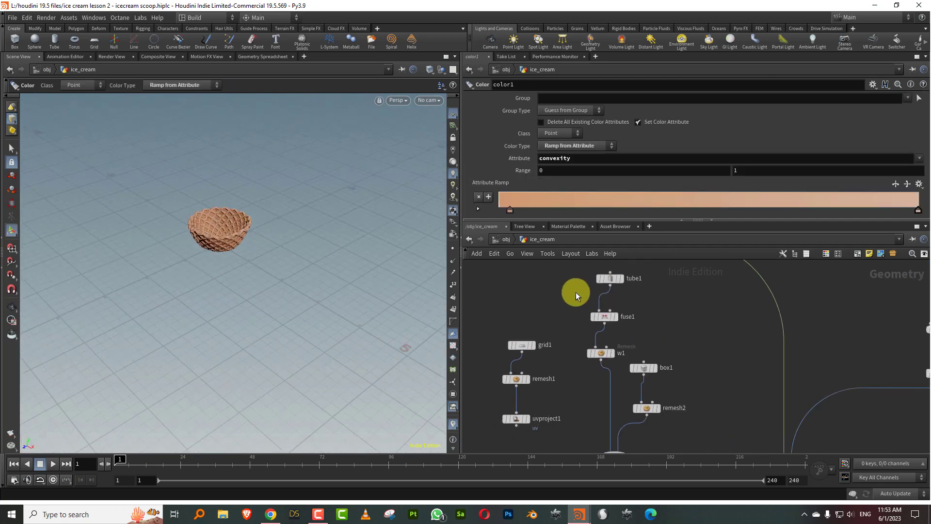
Display the tube1, w1 and remesh2 nodes in turn to examine the collision shapes.
left_click(621, 278)
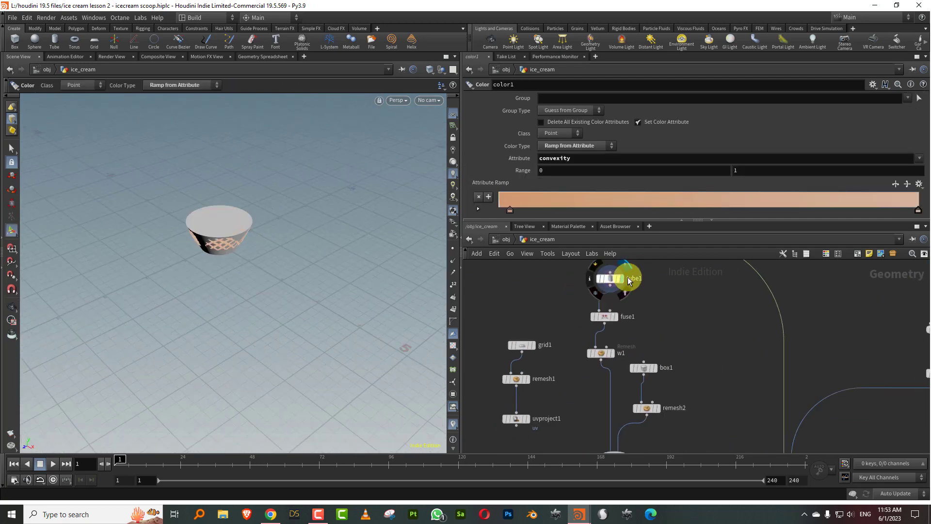
left_click(613, 354)
middle_click_drag(660, 402, 630, 315)
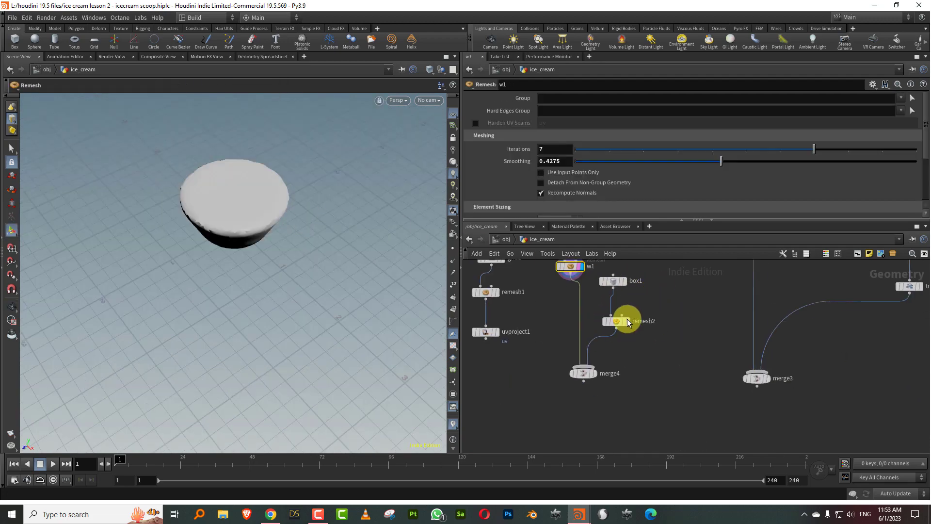
left_click(625, 322)
left_click(628, 323)
left_click(615, 324)
left_click_drag(283, 278, 288, 238, "alt")
middle_click_drag(493, 336, 531, 287)
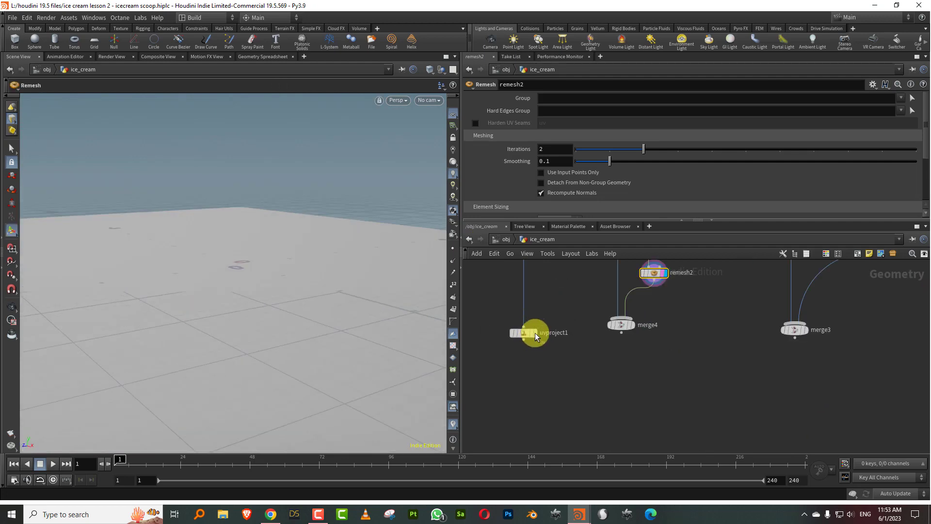
Add a Vellum Configure Cloth node, connect uvproject1 as its geometry and merge4 as its collision input, and display it.
key("Tab")
type("cloth")
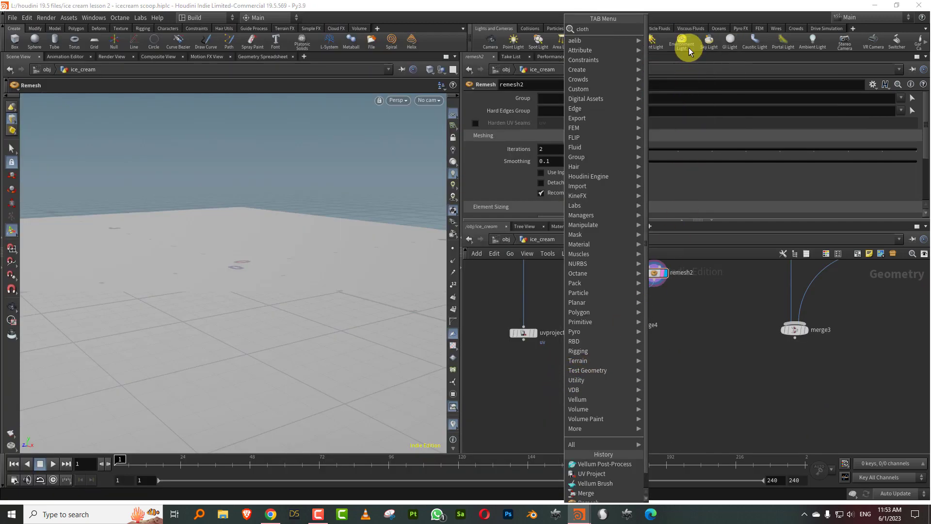
left_click(690, 52)
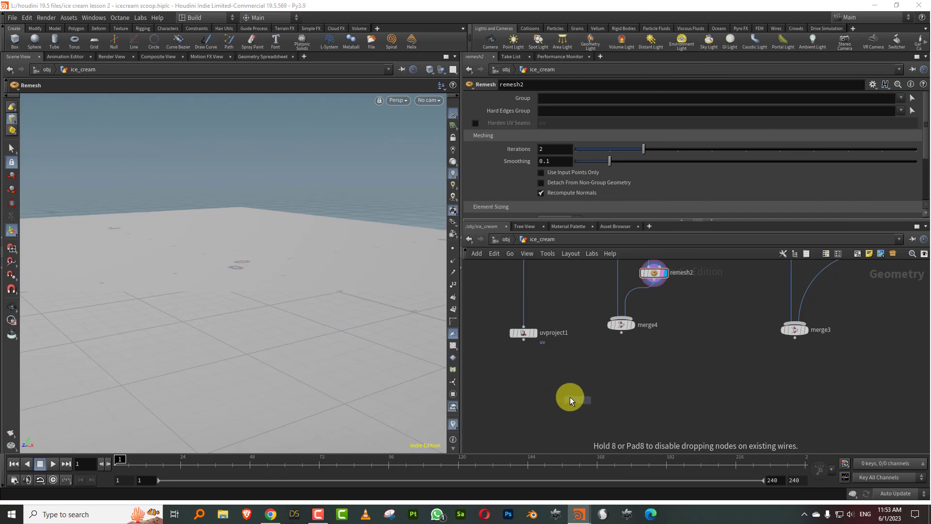
left_click_drag(526, 342, 545, 387)
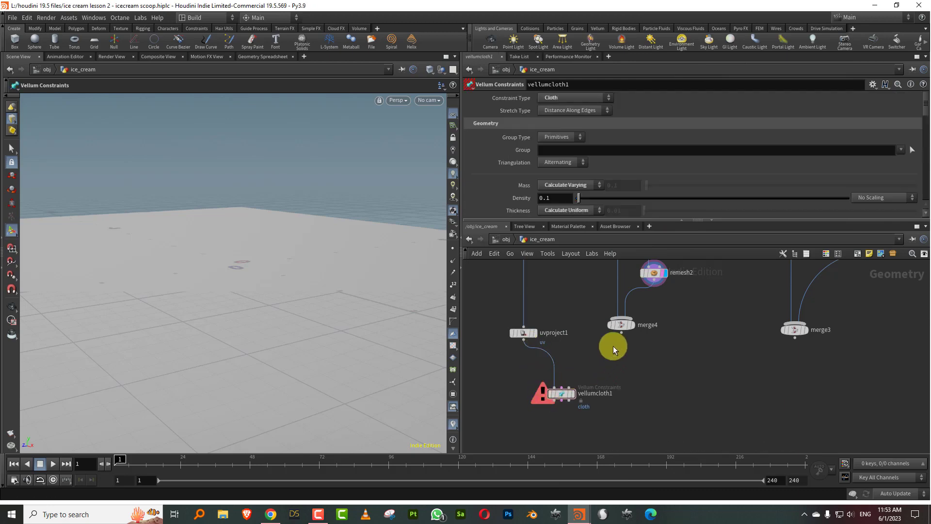
left_click_drag(622, 338, 568, 398)
left_click(572, 395)
left_click_drag(270, 303, 261, 316, "alt")
middle_click_drag(261, 316, 279, 264, "alt")
right_click_drag(279, 265, 226, 311, "alt")
middle_click_drag(608, 374, 592, 321)
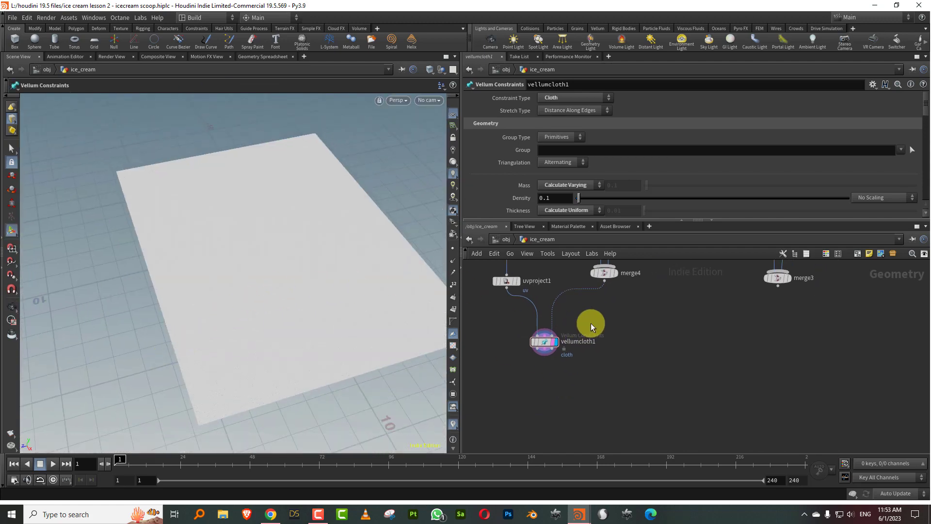
Add a Vellum Brush node below vellumcloth1, wire the cloth outputs into its inputs, and display it.
scroll(591, 324, "up", 3)
key("Tab")
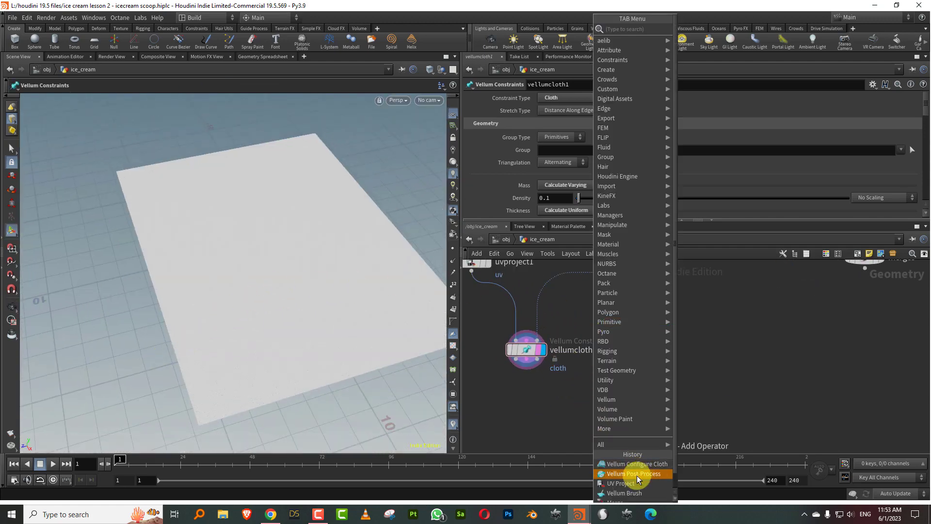
left_click(636, 473)
left_click(601, 335)
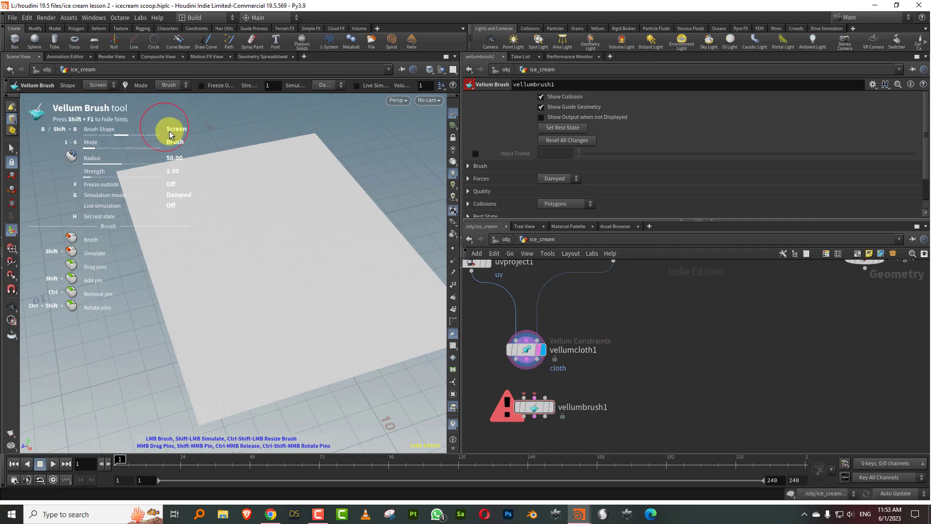
left_click(3, 31)
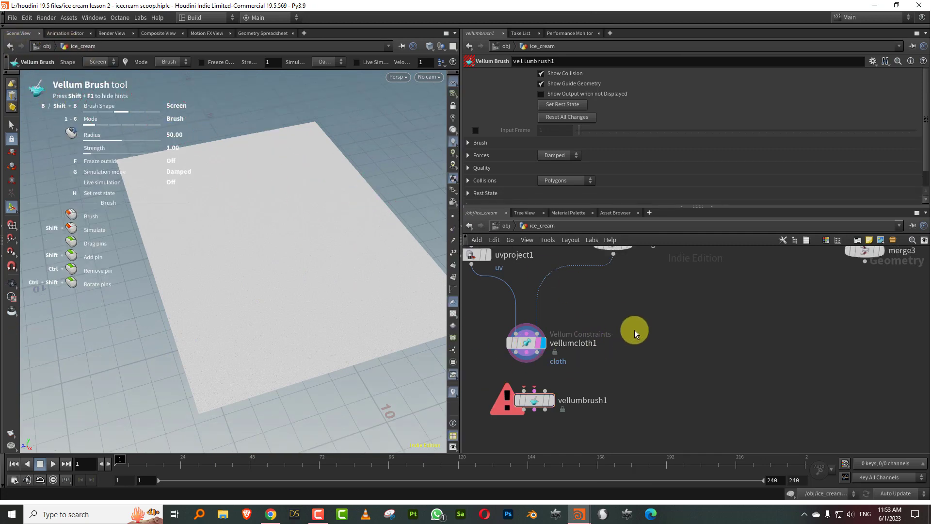
middle_click_drag(596, 337, 601, 298)
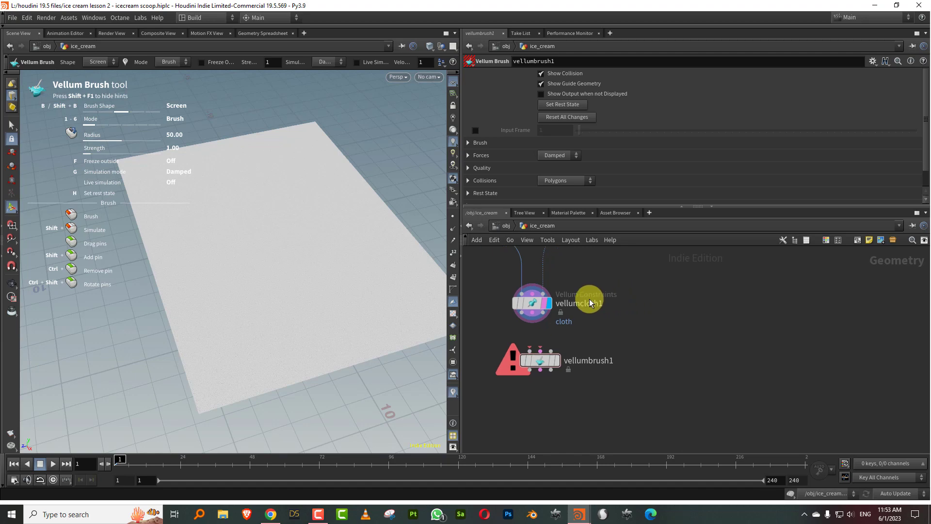
left_click_drag(522, 315, 551, 350)
left_click(558, 361)
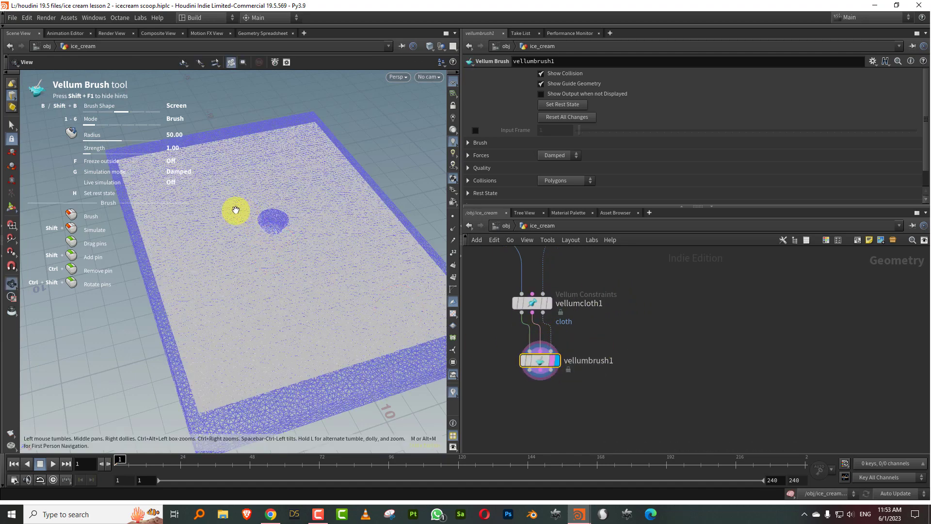
Brush the cloth over the round cup collider in Brush mode with a radius of 50.
right_click_drag(243, 210, 381, 180, "alt")
middle_click_drag(311, 223, 248, 237, "alt")
right_click_drag(247, 237, 286, 231, "alt")
left_click_drag(279, 245, 257, 247)
right_click_drag(256, 248, 289, 247, "alt")
left_click_drag(289, 247, 279, 244, "alt")
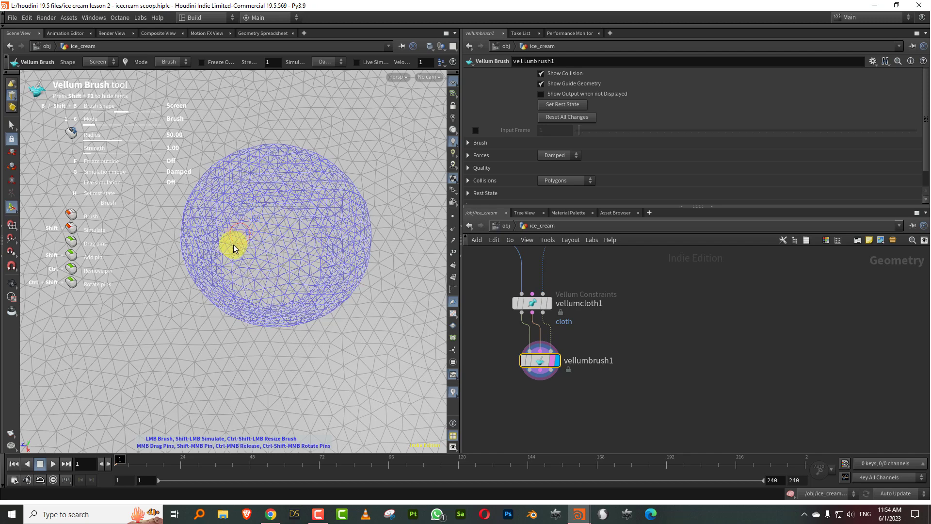
mouse_move(260, 300)
left_mouse_down()
mouse_move(281, 251)
mouse_move(265, 238)
left_mouse_up()
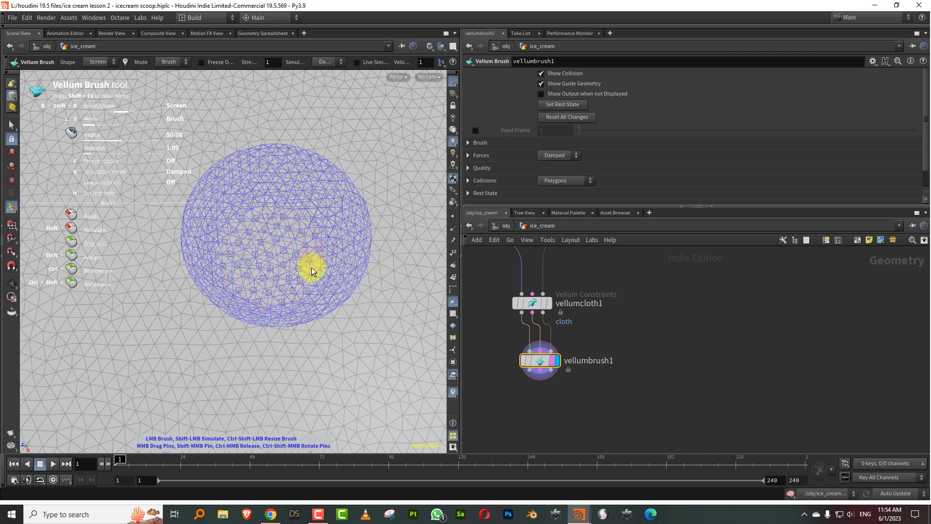
Set the Vellum Brush mode to Drag and enlarge its screen radius to about 182.
scroll(291, 233, "down", 5)
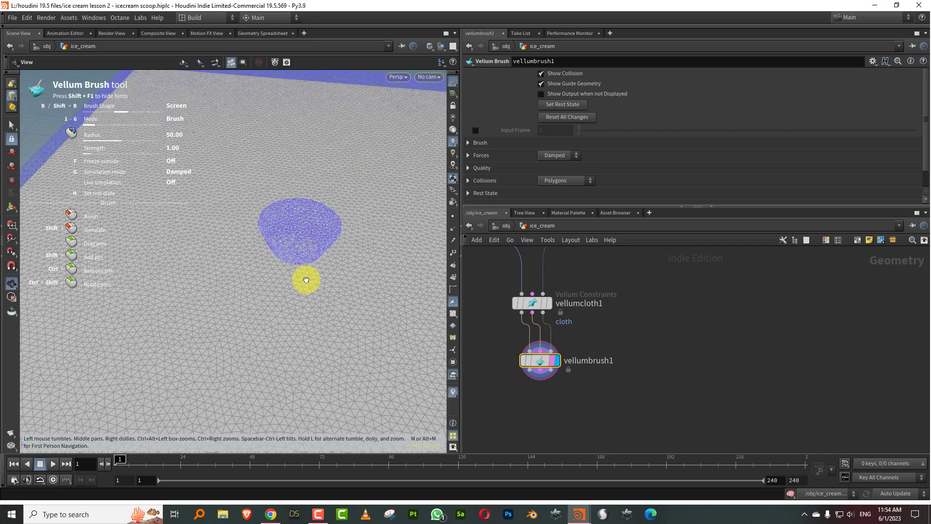
left_click(467, 143)
left_click_drag(574, 206, 573, 259)
left_click(576, 169)
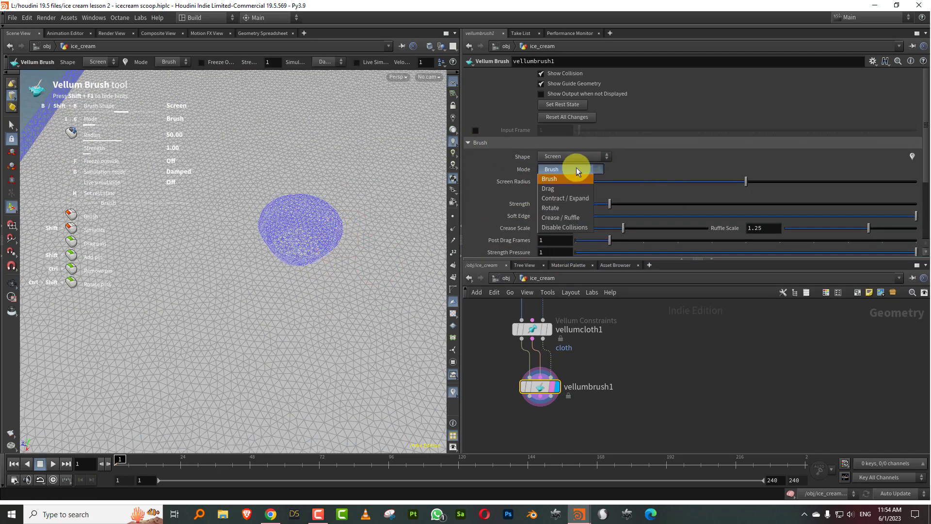
left_click(555, 190)
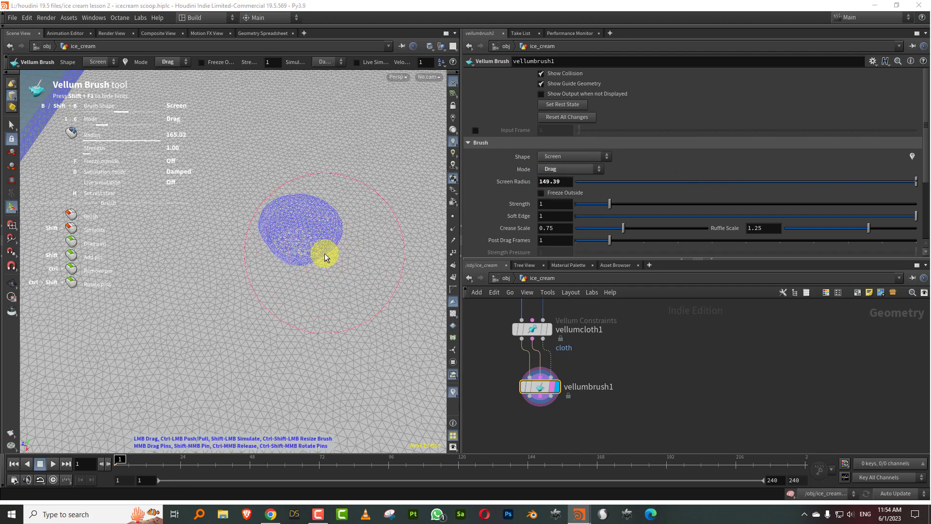
scroll(325, 253, "down", 1)
Pull the cloth around the cup collider with the Drag brush to form folds and wrinkles.
mouse_move(266, 316)
left_mouse_down("alt")
mouse_move(281, 343)
mouse_move(299, 242)
mouse_move(289, 291)
mouse_move(297, 289)
mouse_move(279, 299)
mouse_move(324, 302)
mouse_move(407, 179)
left_mouse_up("alt")
left_click_drag(254, 119, 306, 122)
left_click_drag(213, 226, 310, 211)
mouse_move(402, 214)
left_mouse_down()
mouse_move(388, 213)
mouse_move(281, 113)
mouse_move(267, 114)
mouse_move(245, 183)
left_mouse_up()
key("space")
mouse_move(357, 235)
left_mouse_down()
mouse_move(293, 243)
mouse_move(389, 201)
mouse_move(342, 213)
mouse_move(214, 285)
mouse_move(228, 289)
left_mouse_up()
key("space")
left_click_drag(343, 326, 529, 333)
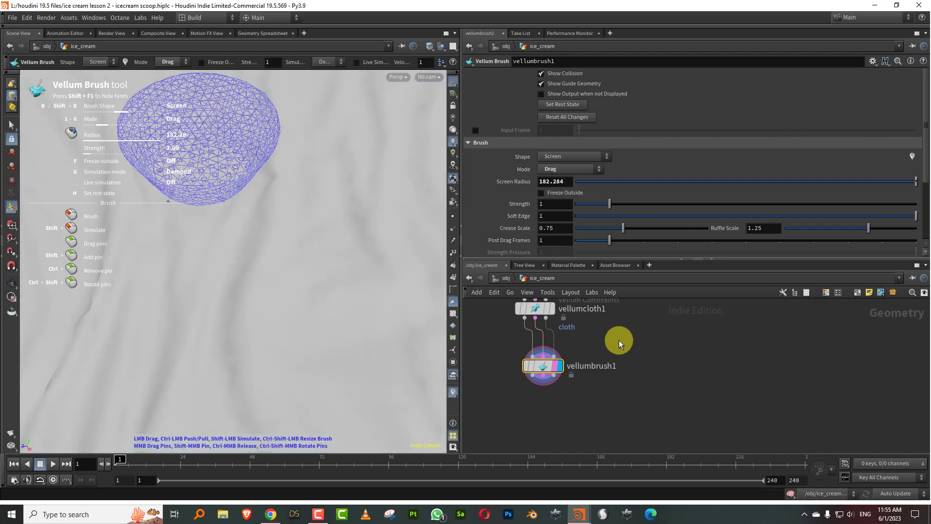
Add a Vellum Post-Process node below vellumbrush1, wire the brush's geometry and constraint outputs into it, and display it.
key("Tab")
type("post")
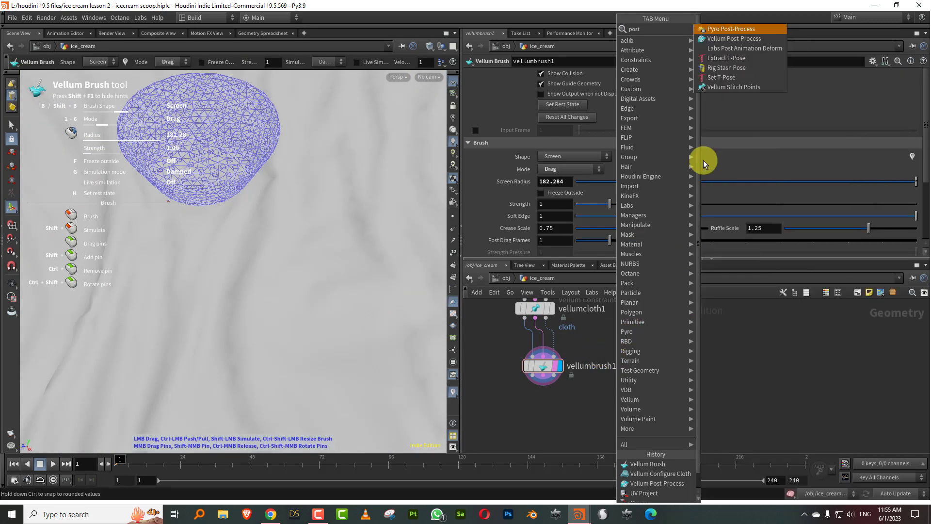
left_click(741, 40)
middle_click_drag(584, 401, 569, 350)
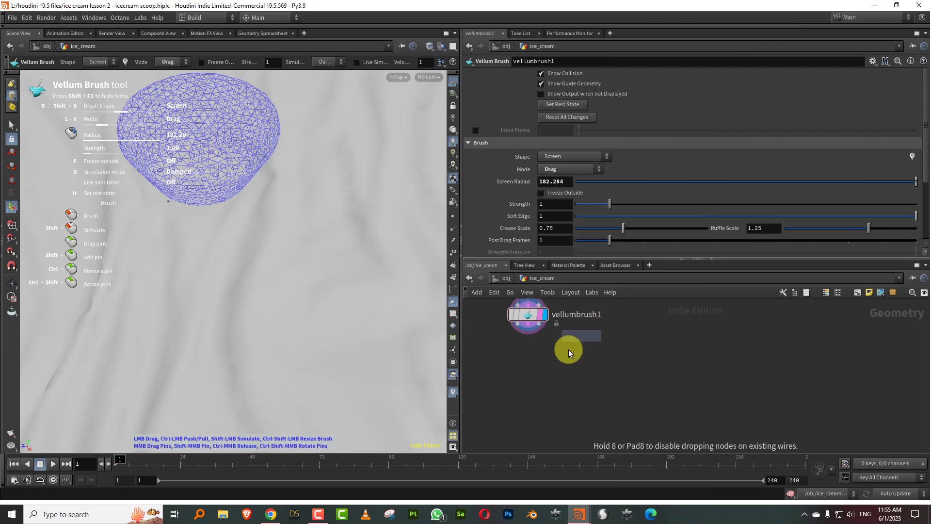
left_click(481, 458)
left_click_drag(528, 334, 528, 393)
left_click_drag(537, 324, 533, 388)
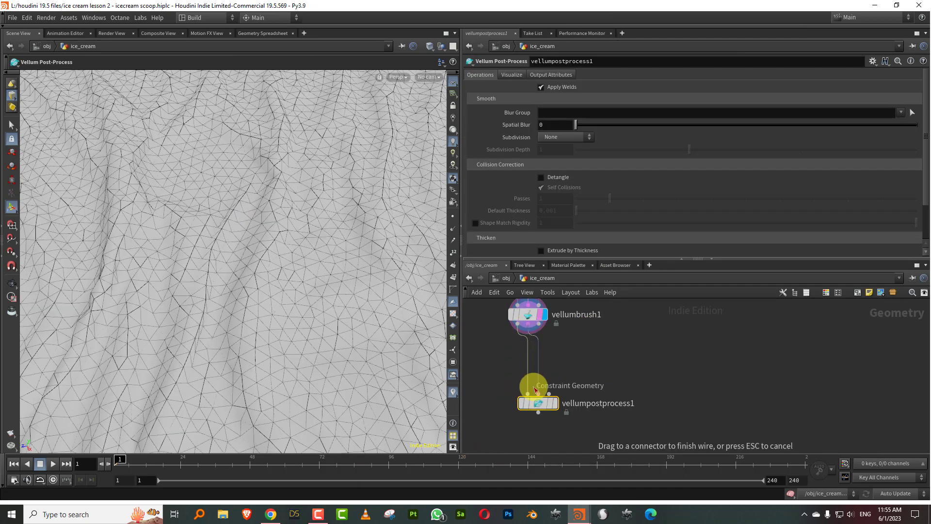
left_click(553, 403)
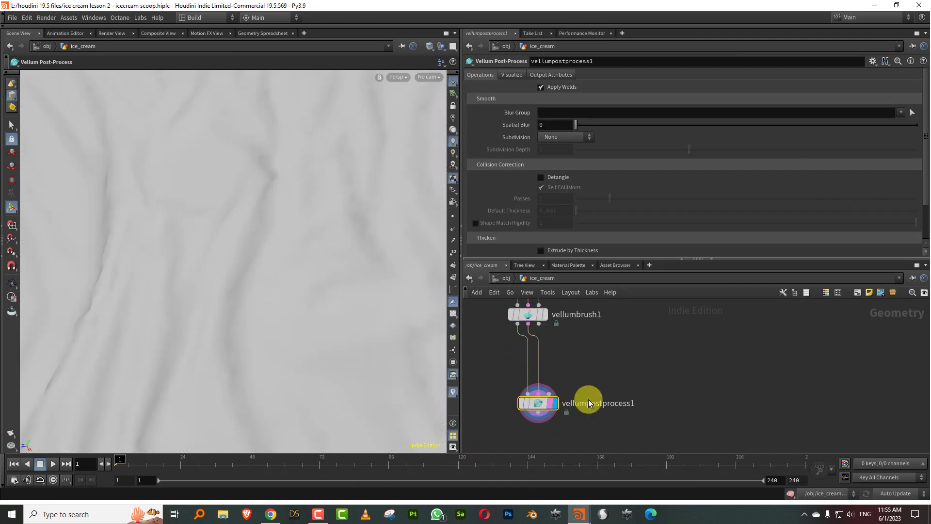
Set the Subdivision of vellumpostprocess1 to Loop to smooth the wrinkled cloth.
left_click(557, 166)
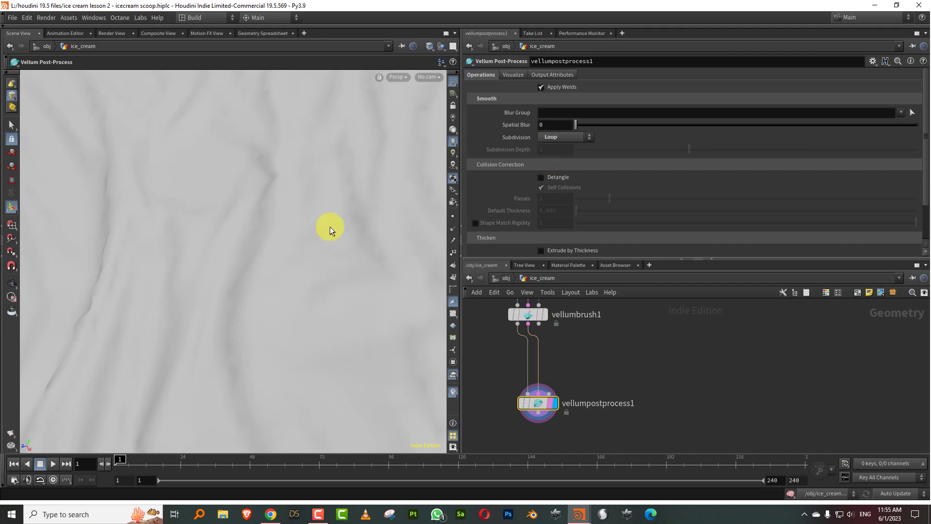
key("Escape")
mouse_move(208, 252)
left_mouse_down()
mouse_move(199, 219)
mouse_move(203, 245)
mouse_move(166, 235)
mouse_move(162, 245)
mouse_move(185, 264)
left_mouse_up()
key("Escape")
key("w")
key("w")
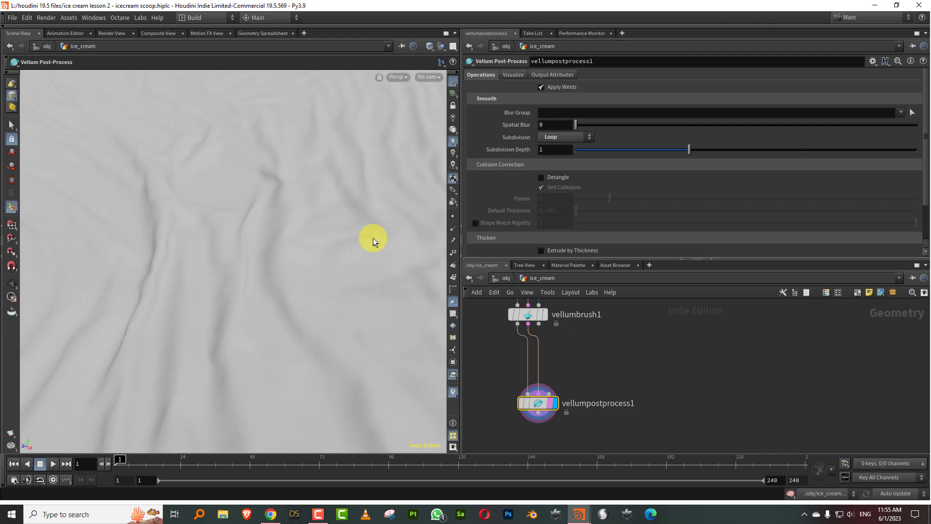
Display the waffle's color1 node and examine the node info and attributes of color1, copytopoints1 and merge2.
left_click_drag(606, 257, 606, 124)
scroll(630, 291, "down", 5)
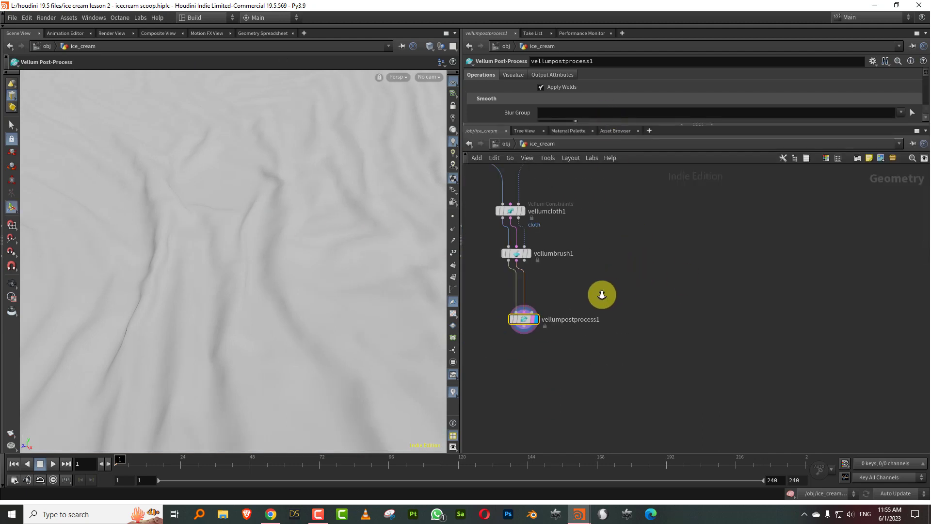
left_click_drag(619, 295, 620, 405)
middle_click_drag(517, 405, 574, 314)
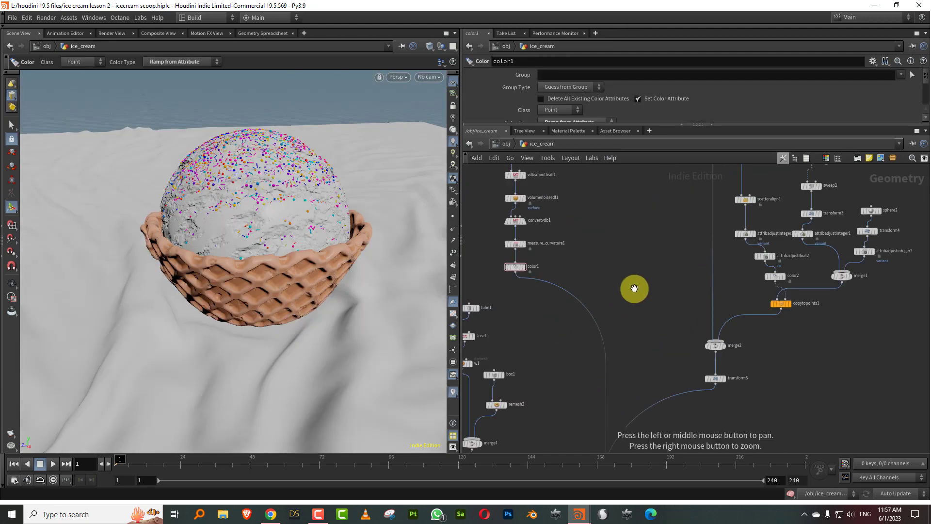
middle_click_drag(634, 286, 593, 334)
scroll(598, 288, "up", 5)
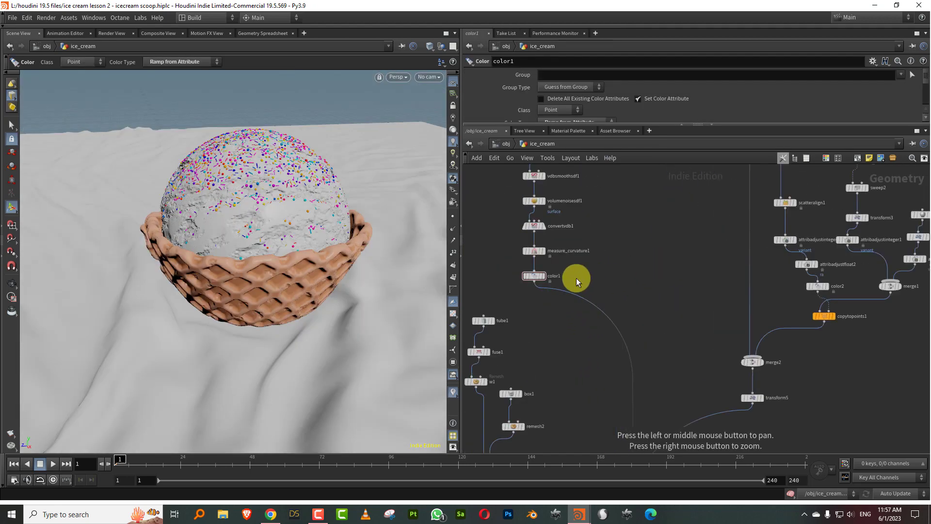
left_click(542, 277)
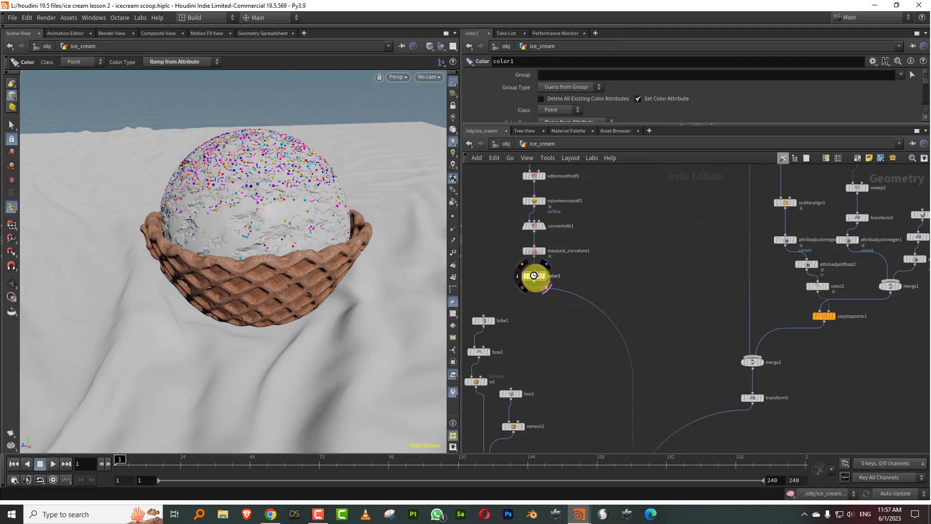
left_click(517, 276)
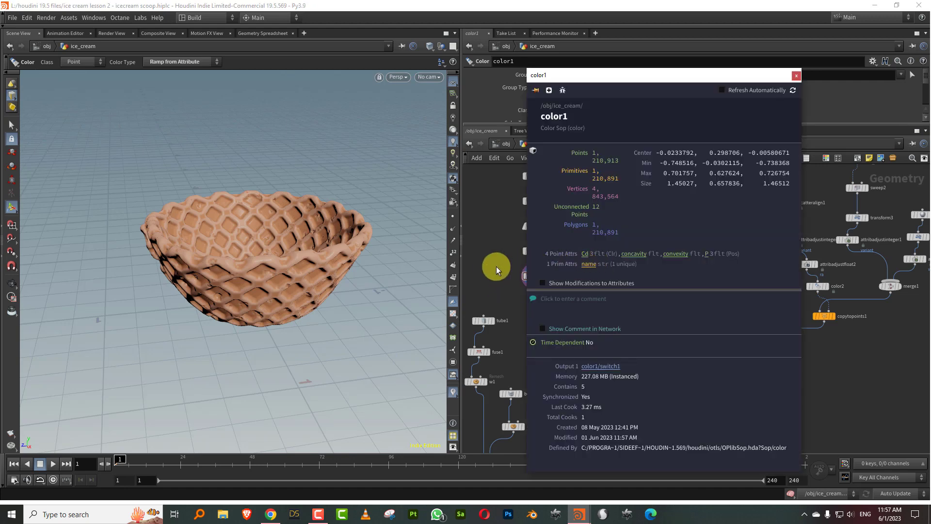
scroll(755, 304, "up", 5)
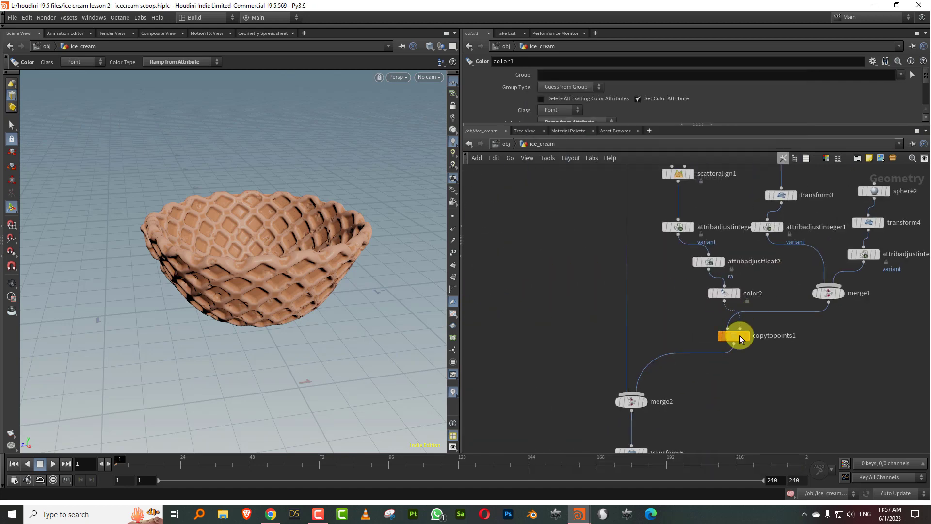
mouse_move(737, 337)
left_click(708, 338)
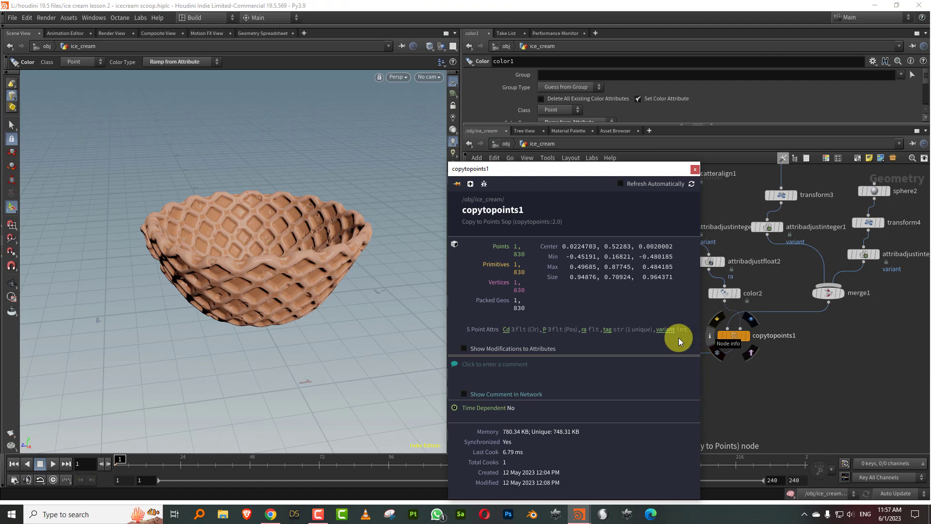
left_click(617, 345)
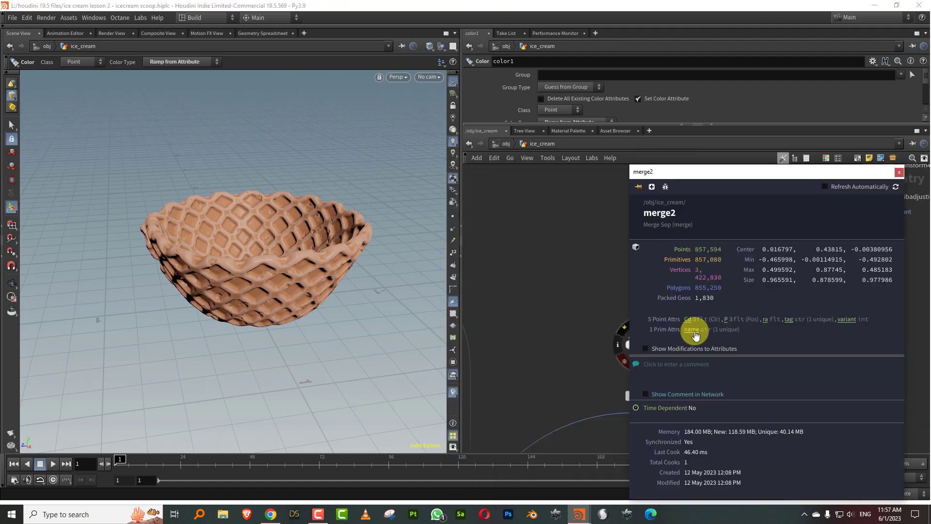
Insert an Attribute Delete node on the wire below color1 and have it remove the primitive attribute name.
middle_click_drag(590, 344, 647, 348)
scroll(663, 307, "down", 3)
scroll(642, 333, "up", 2)
key("Tab")
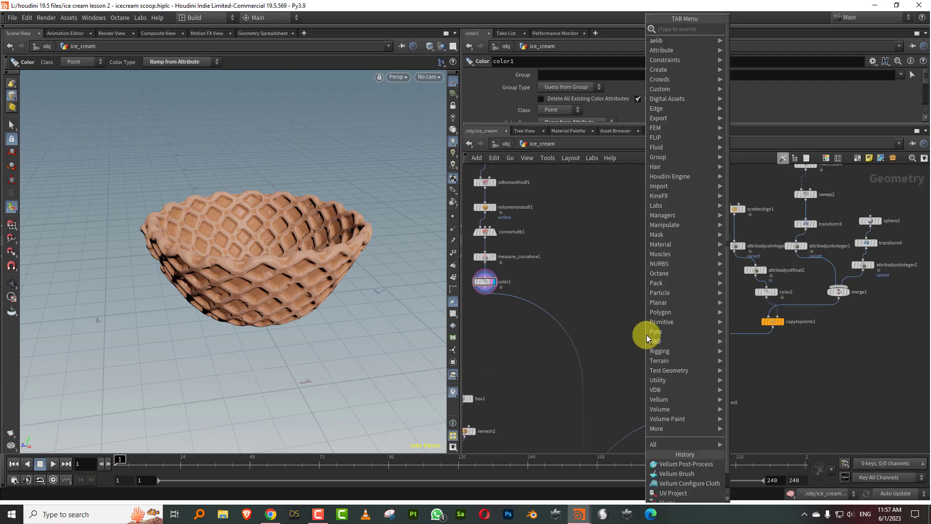
type("del")
left_click(769, 58)
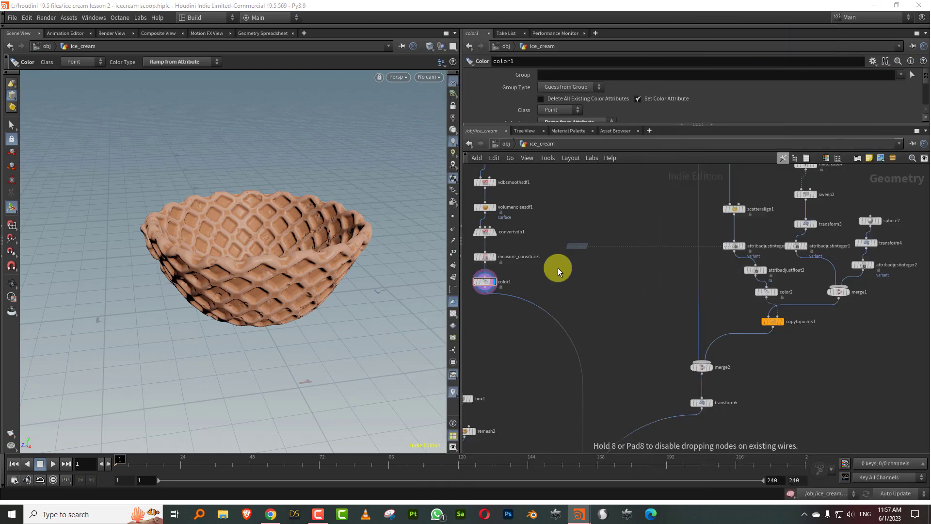
left_click(543, 311)
scroll(538, 301, "up", 2)
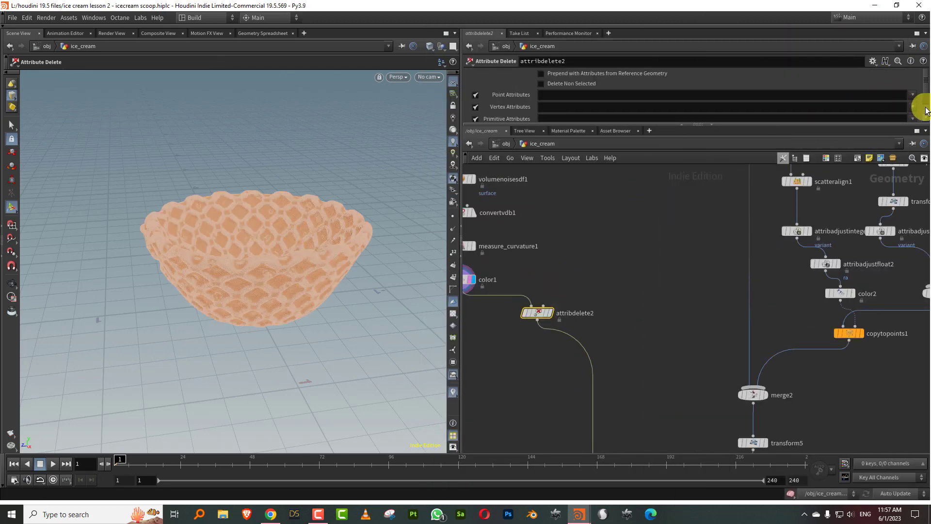
left_click(904, 130)
Duplicate the Attribute Delete node onto the ice cream wire running into merge2.
key("ctrl+c")
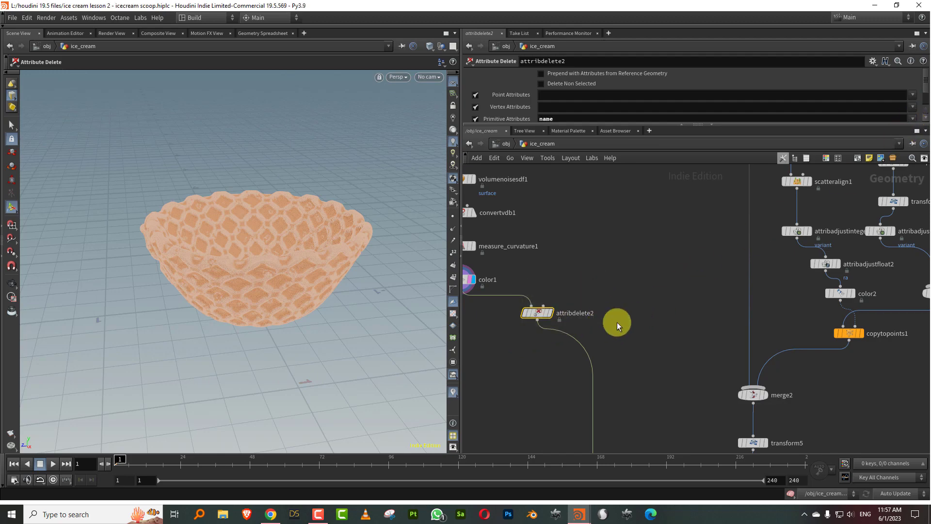
key("ctrl+v")
mouse_move(666, 335)
left_mouse_down()
mouse_move(761, 308)
mouse_move(752, 312)
left_mouse_up()
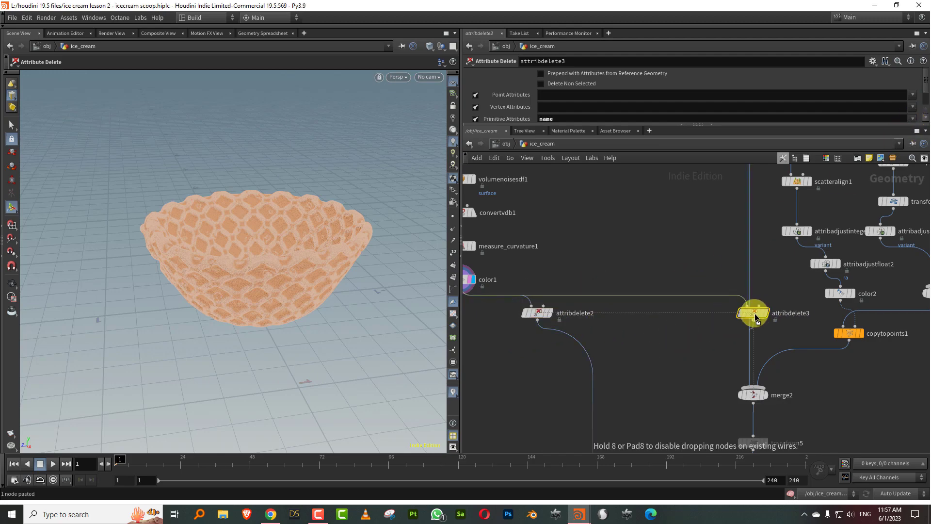
Insert a Name node on the wire below attribdelete2 and set its Name to waffle.
key("Tab")
type("name")
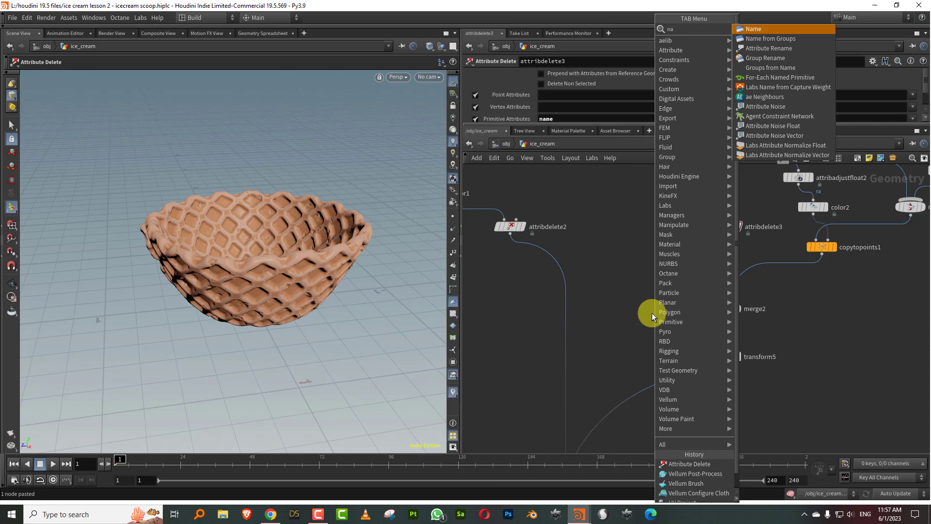
left_click(768, 30)
left_click(570, 283)
left_click_drag(562, 125, 562, 237)
left_click(581, 147)
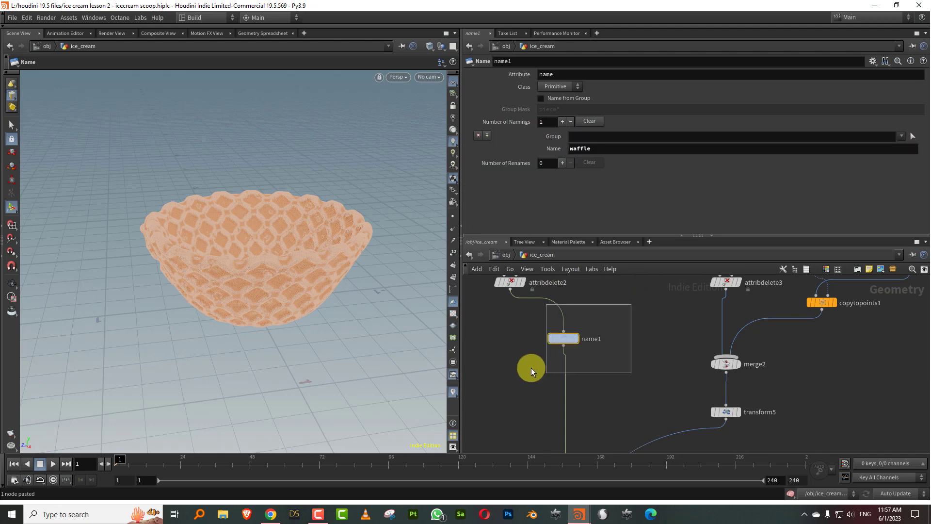
Duplicate the Name node onto the wire between attribdelete3 and merge2 and set its Name to icecream.
key("ctrl+c")
key("ctrl+v")
left_click_drag(641, 336, 723, 310)
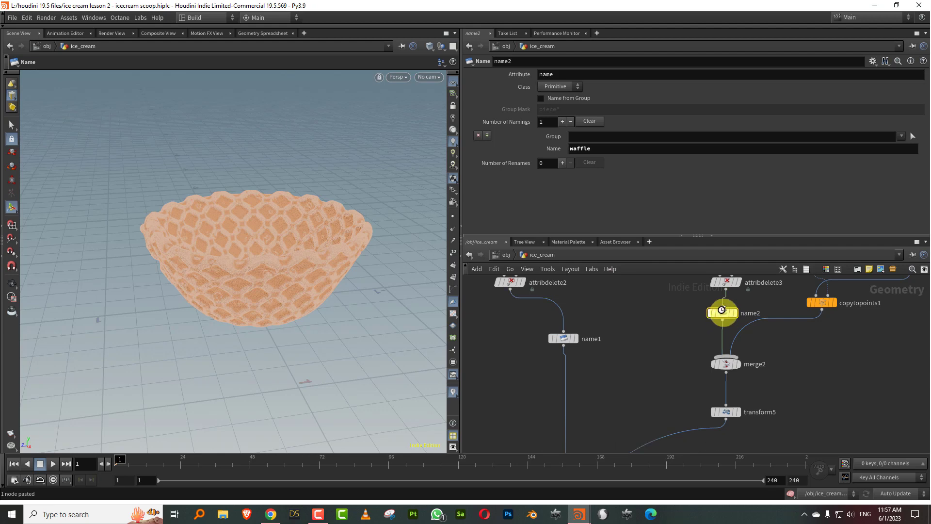
left_click(592, 146)
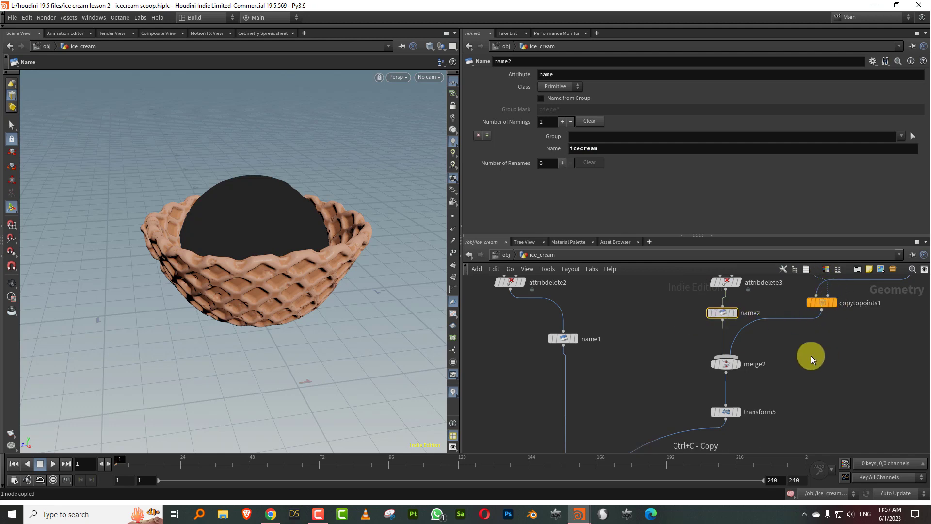
Place a copy of the Name node between copytopoints1 and merge2 and set its Name to sprinkles.
left_click(767, 325)
left_click(591, 149)
type("sprin")
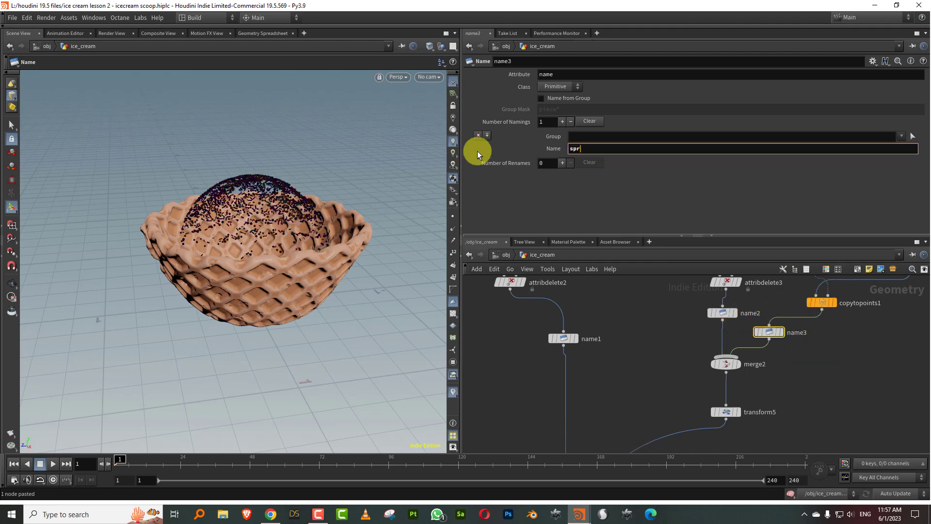
type("kles")
key("Return")
Paste a Name node onto the wire between vellumpostprocess1 and merge3 and set its Name to cloth.
middle_click_drag(617, 342, 663, 252)
scroll(642, 330, "down", 3)
middle_click_drag(584, 394, 620, 360)
middle_click_drag(637, 417, 638, 367)
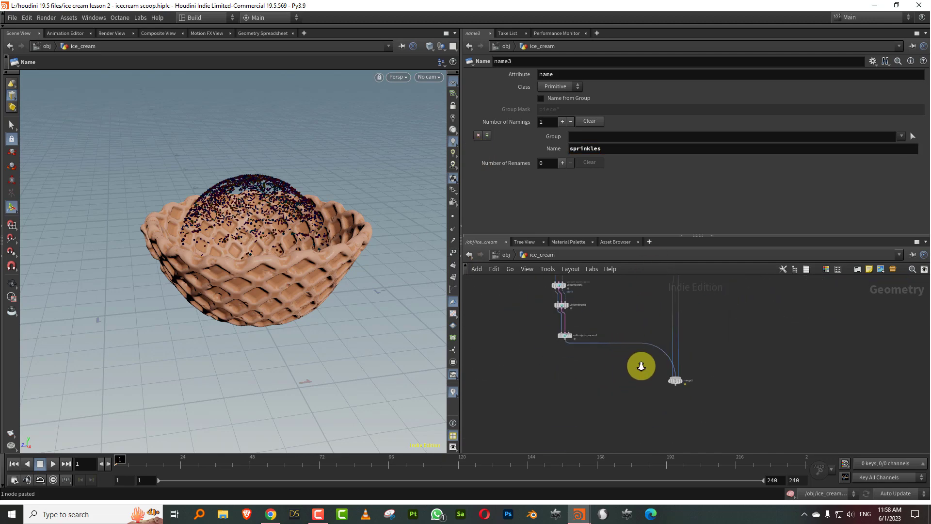
scroll(638, 371, "up", 3)
key("ctrl+v")
left_click(678, 327)
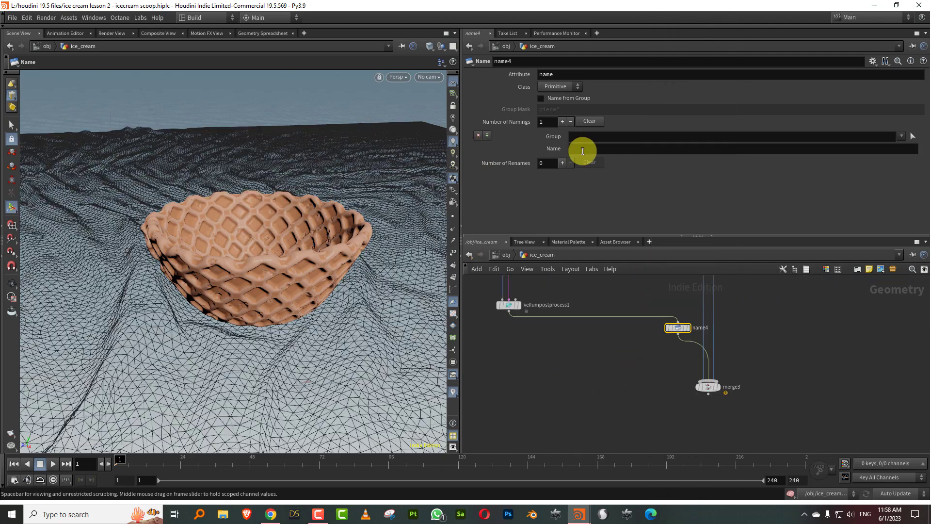
left_click(581, 149)
key("Return")
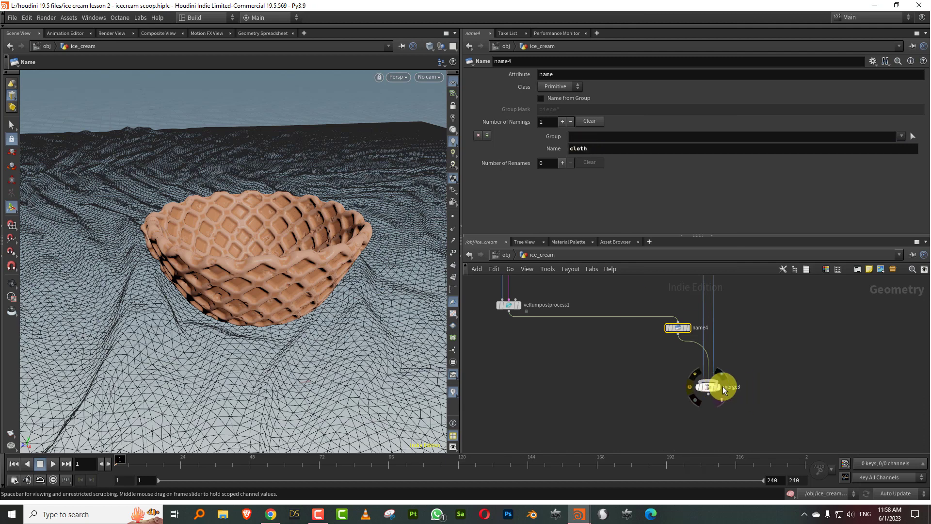
Check merge3's attributes and add a displayed Attribute Delete node below it with Delete Non Selected enabled.
left_click(689, 387)
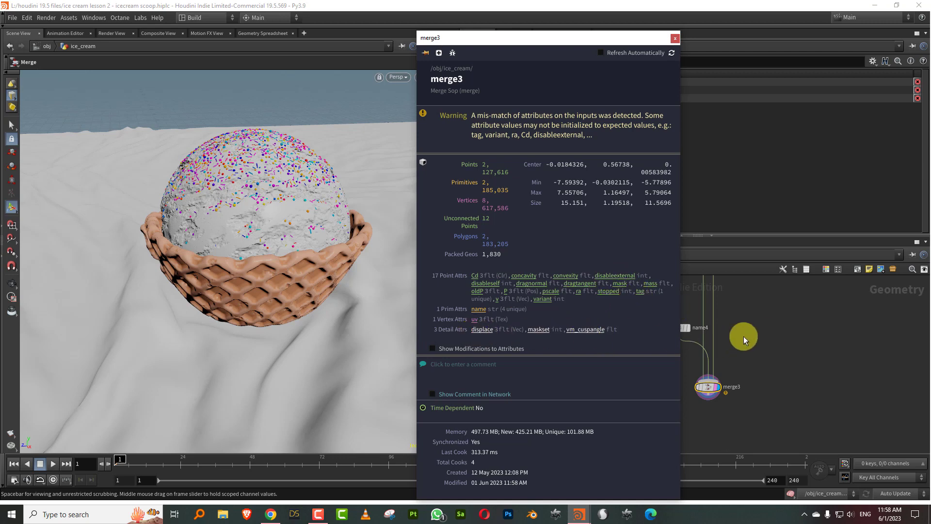
key("Tab")
type("del")
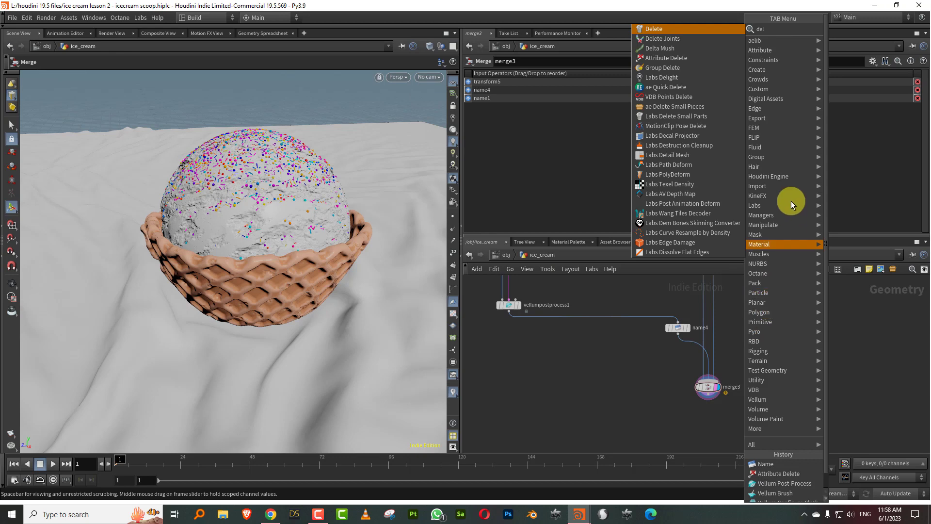
left_click(689, 58)
left_click_drag(722, 385, 673, 423)
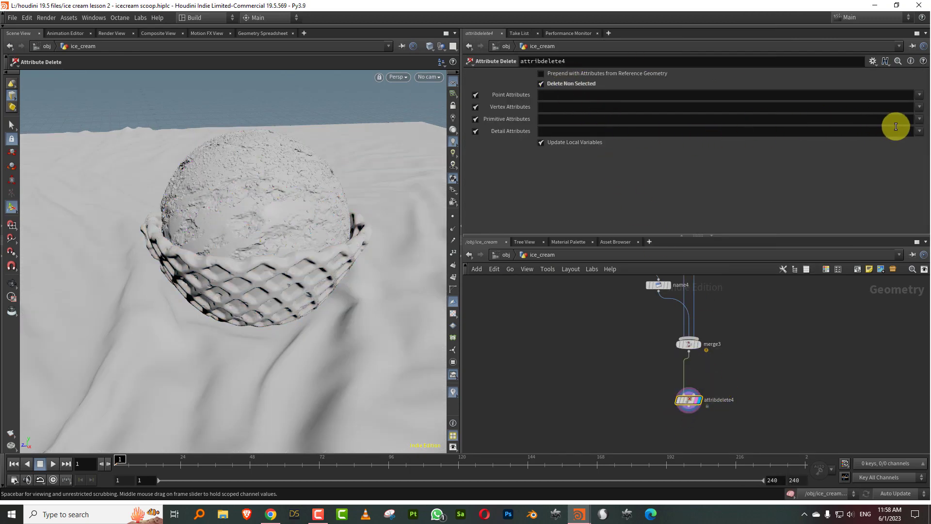
Set the point attributes kept by attribdelete4 to Cd, concavity and convexity.
left_click(919, 96)
left_click(915, 106)
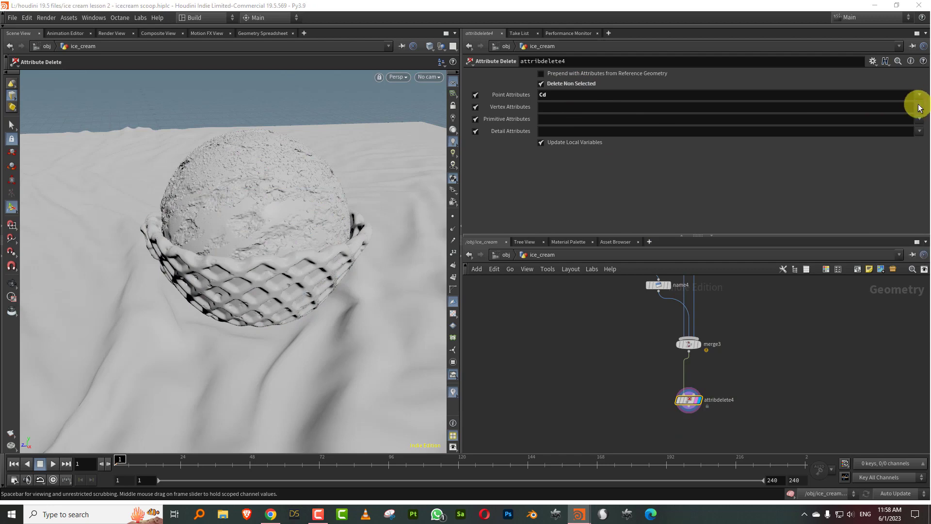
left_click(919, 95)
left_click(911, 137)
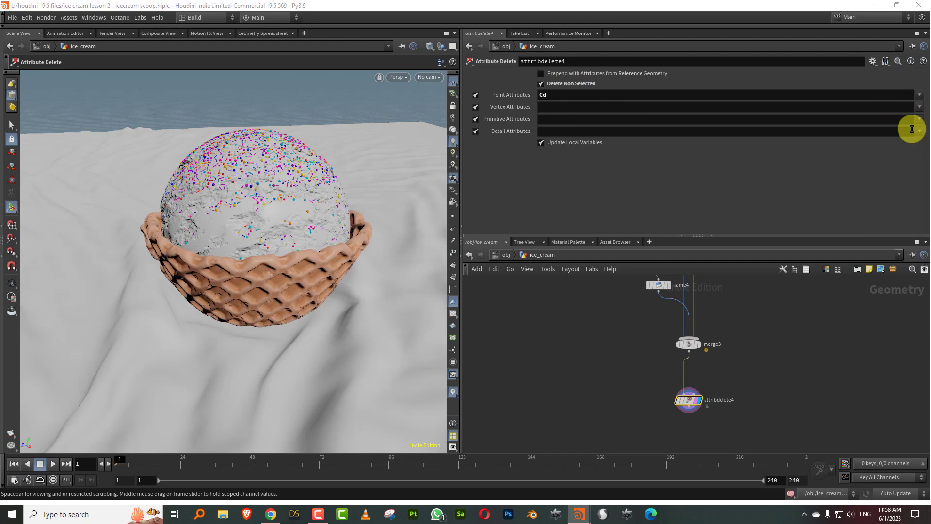
left_click(919, 95)
left_click(908, 145)
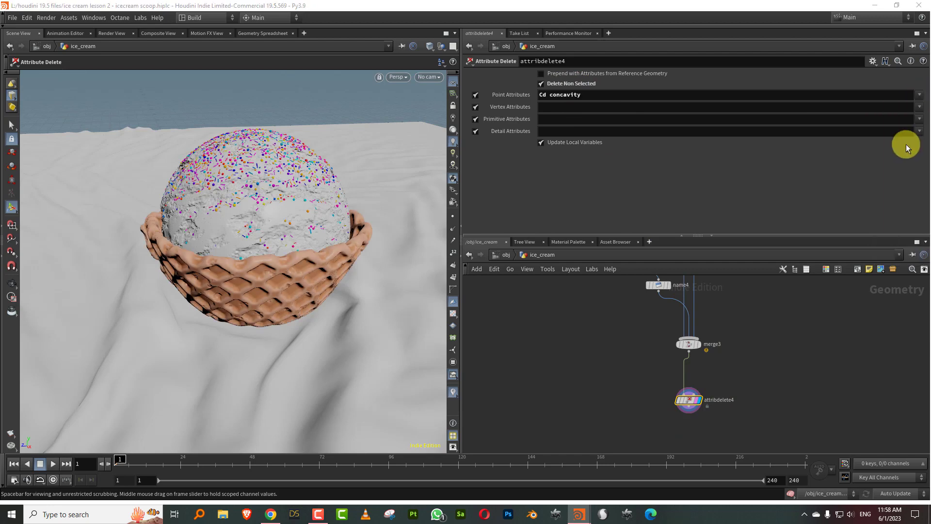
left_click(918, 95)
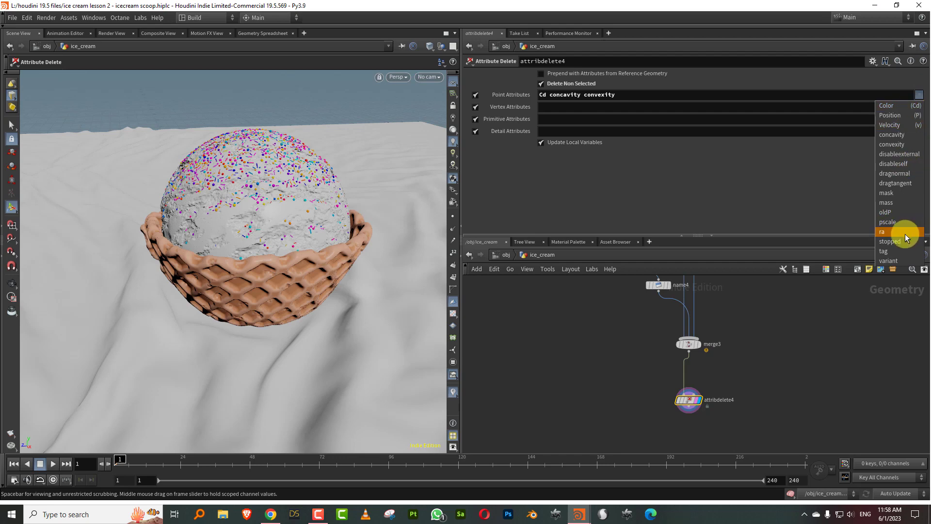
left_click(785, 195)
Set the primitive attribute kept by attribdelete4 to name and open the list of detail attributes.
left_click(917, 120)
left_click(916, 130)
left_click(920, 131)
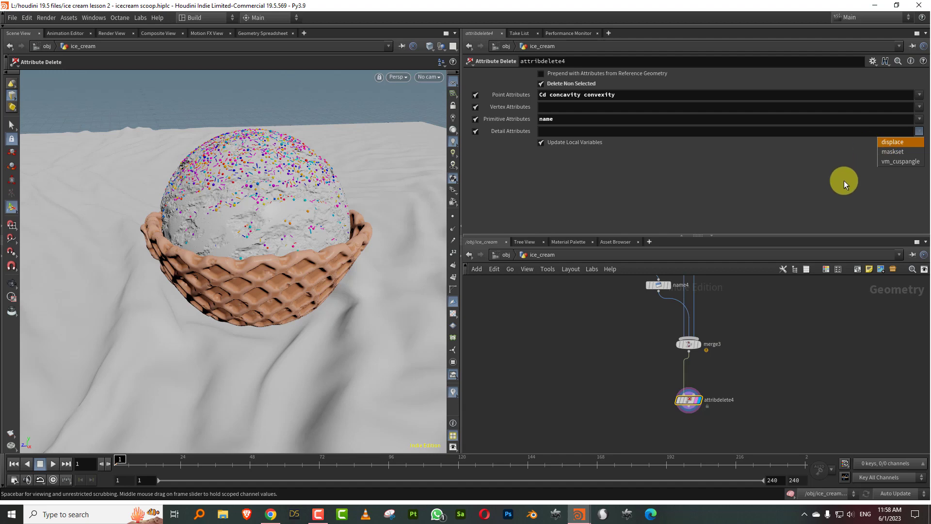
Set the vertex attribute kept by attribdelete4 to uv and move the node closer beneath merge3.
left_click(920, 107)
left_click(902, 116)
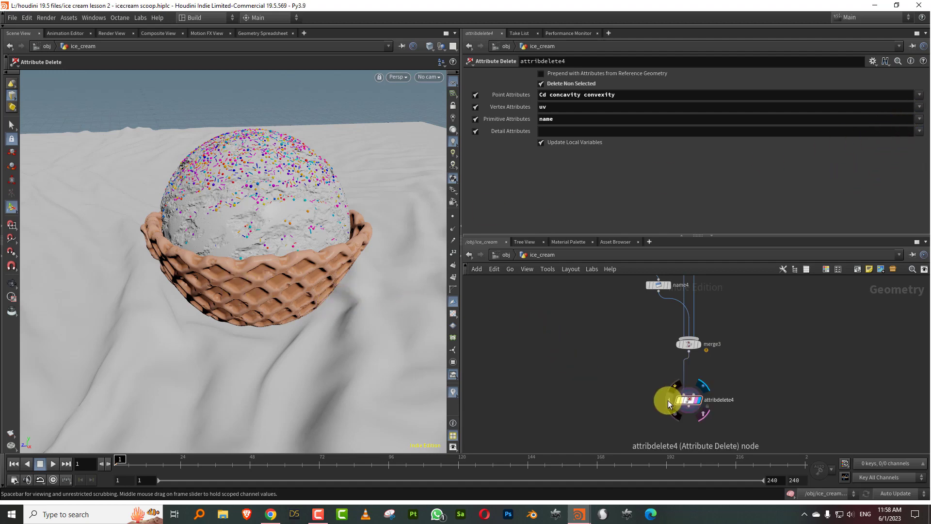
left_click(668, 400)
left_click(726, 277)
left_click_drag(665, 236, 664, 160)
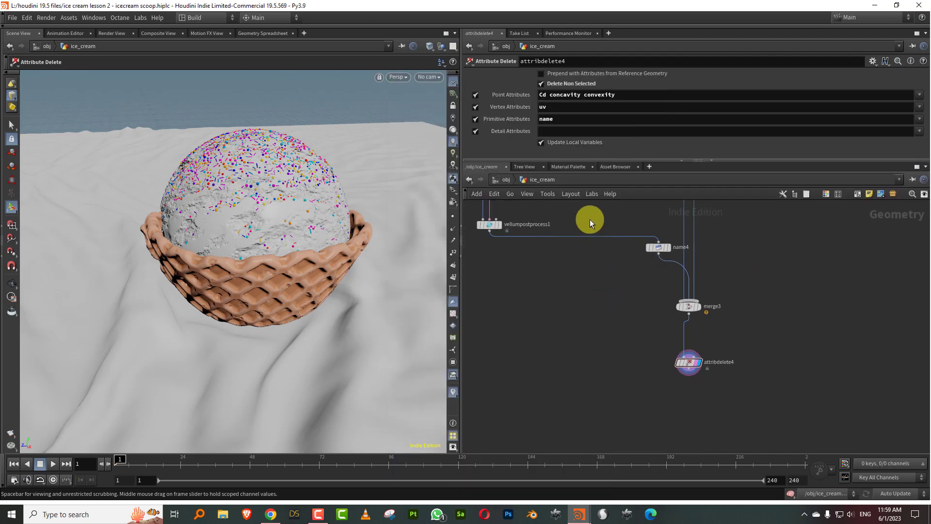
left_click_drag(691, 365, 687, 355)
left_click(735, 345)
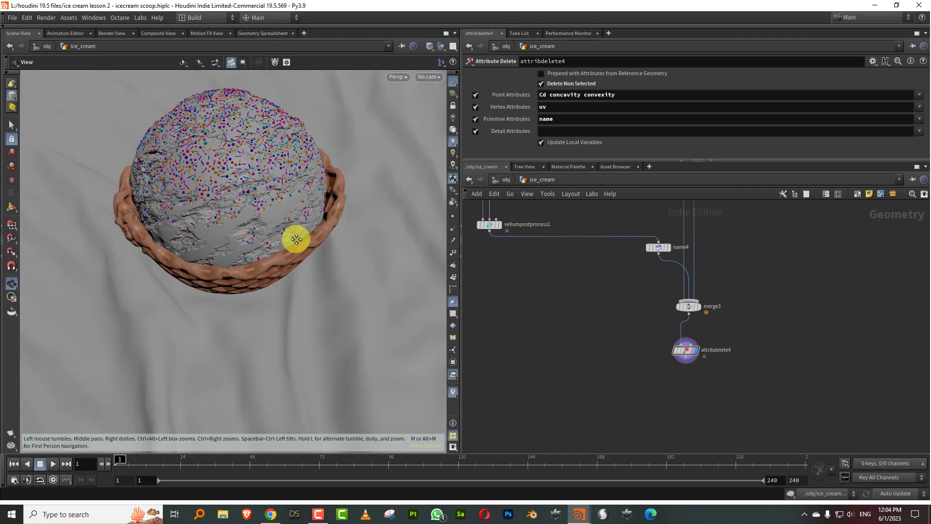
Add a LOP Network node beside ice_cream at the obj level.
left_click_drag(293, 239, 310, 250)
middle_click_drag(590, 317, 570, 302)
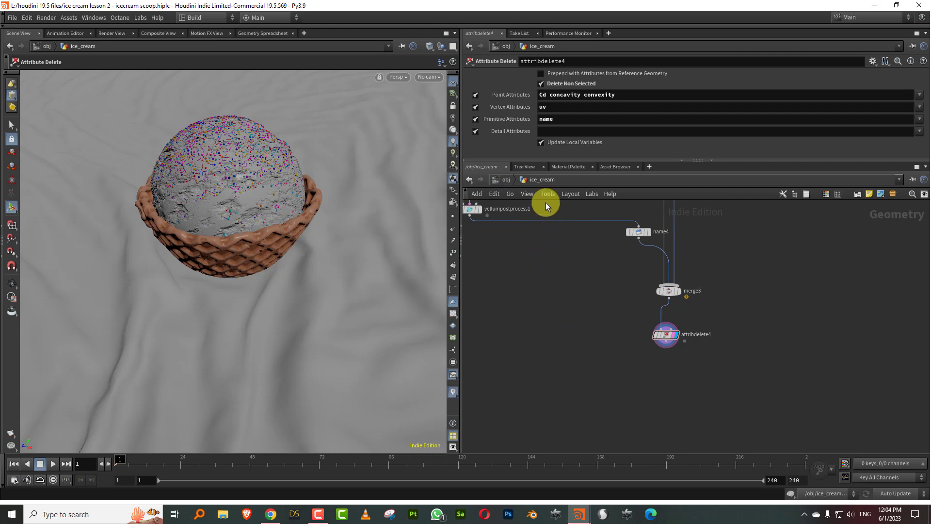
left_click(504, 181)
key("Tab")
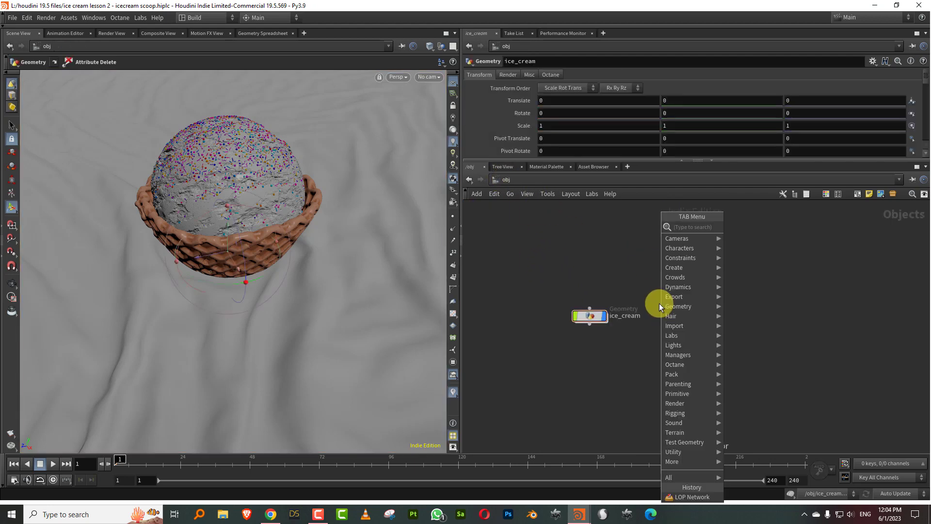
type("lop")
left_click(752, 236)
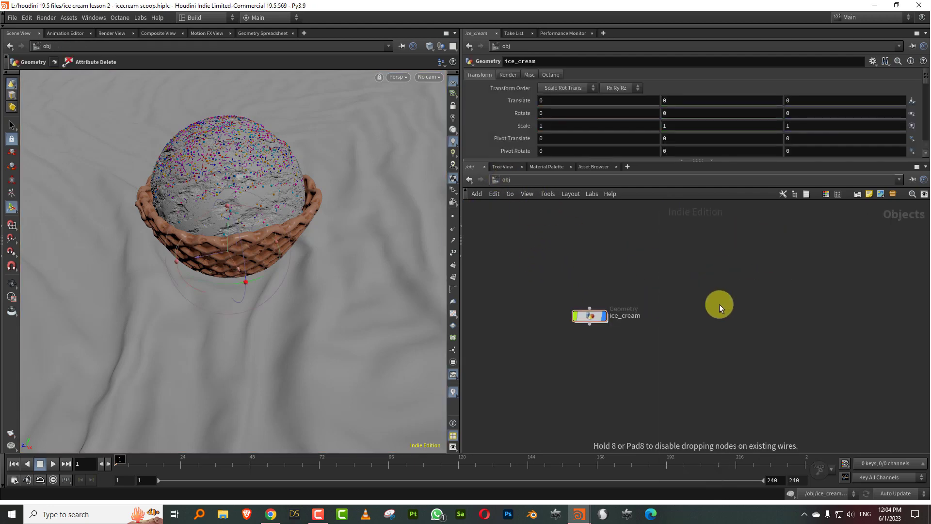
left_click(715, 287)
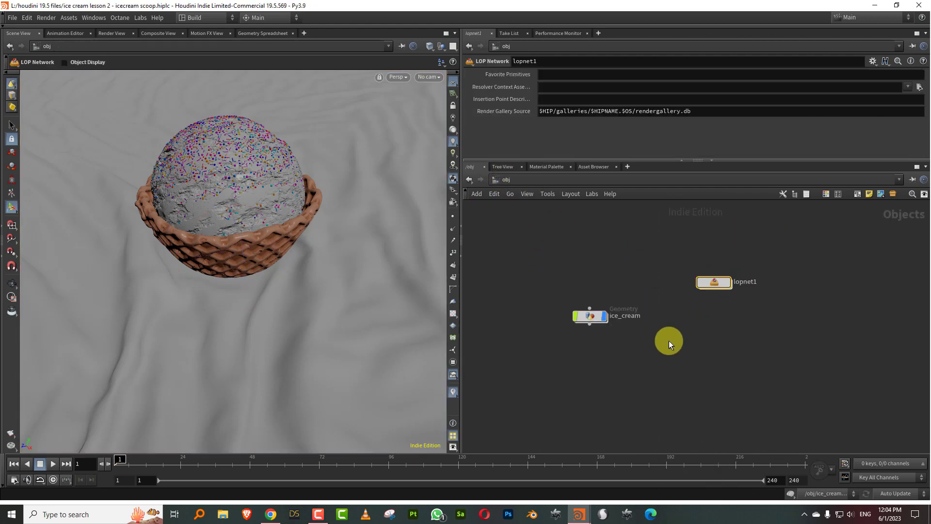
Switch the desktop layout to Solaris and go inside lopnet1.
left_click(208, 21)
left_click(203, 116)
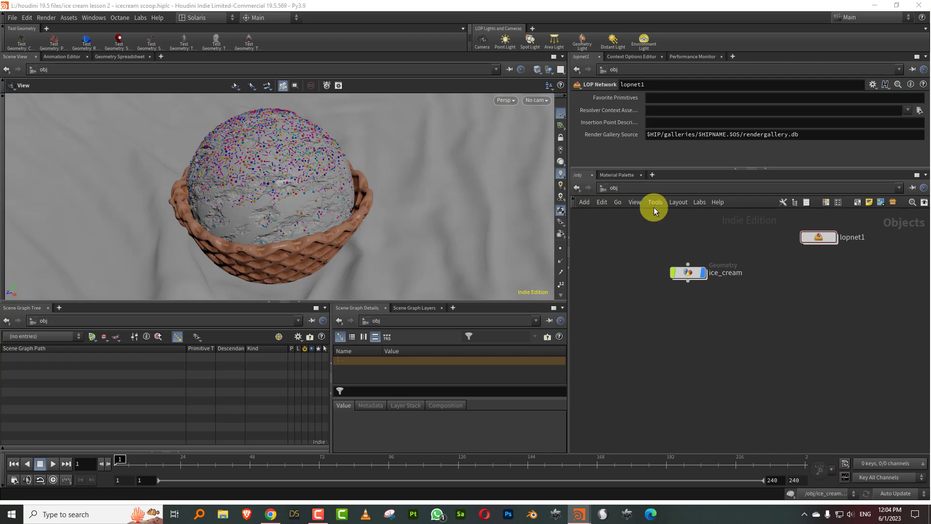
double_click(776, 275)
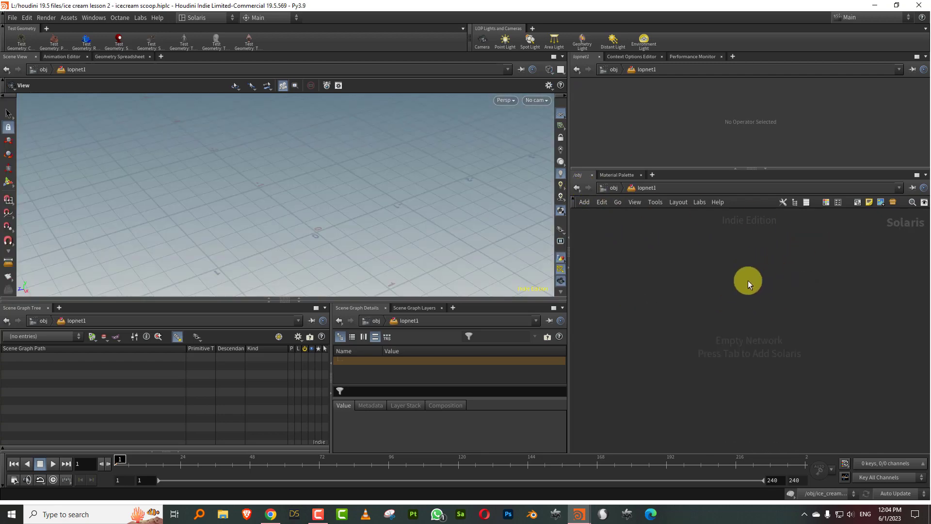
Add a SOP Import node to the empty lopnet1 network.
key("Tab")
mouse_move(735, 257)
left_click(810, 197)
left_click(727, 287)
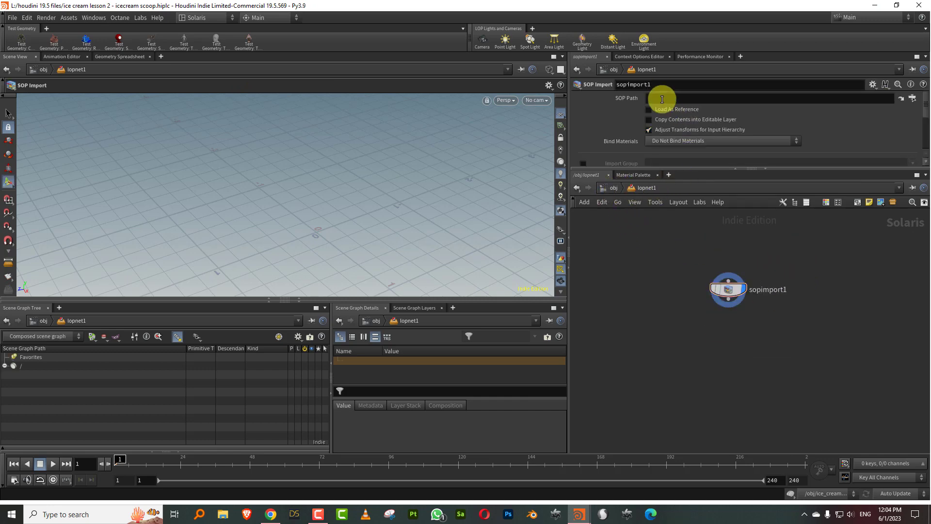
Add a Null node wired below attribdelete4 inside ice_cream and rename it OUT.
left_click(612, 187)
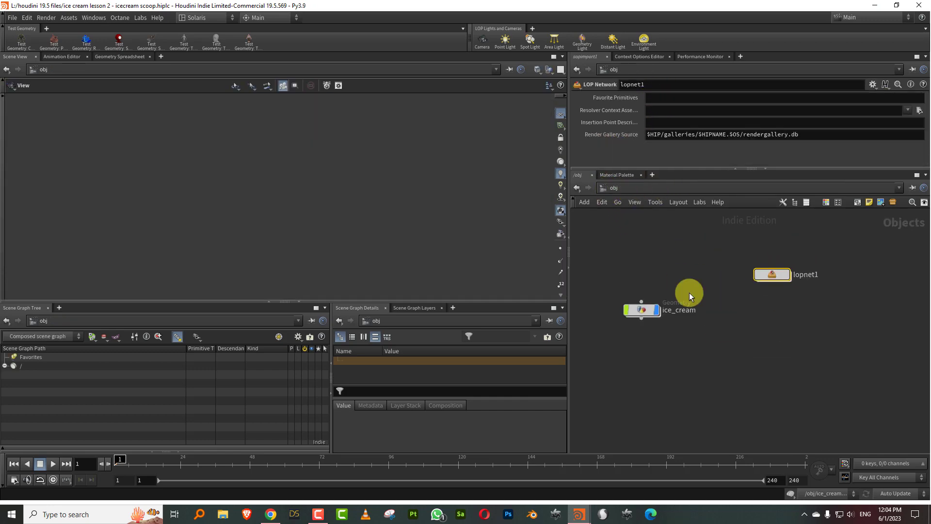
double_click(645, 310)
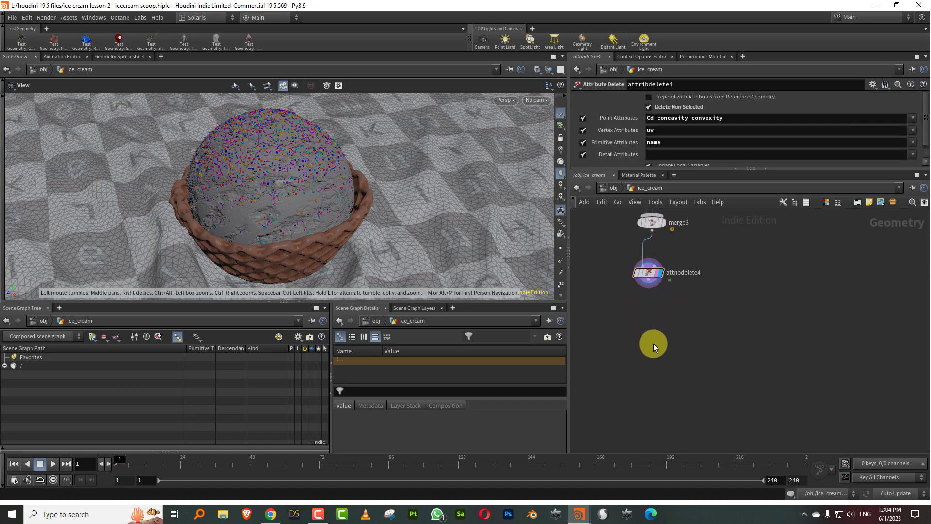
key("Tab")
type("nul")
left_click(763, 29)
left_click(652, 331)
left_click_drag(649, 280, 652, 322)
left_click(675, 330)
type("OUT")
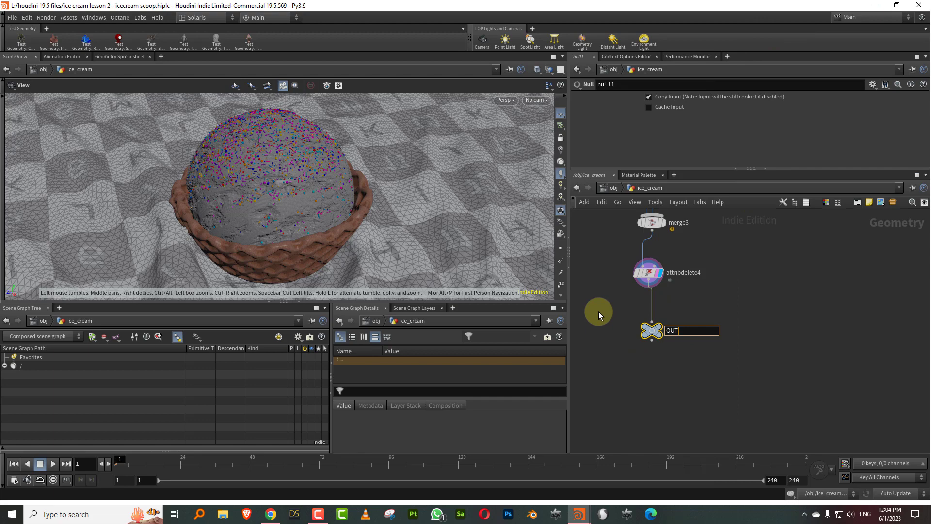
key("Return")
Return to lopnet1 and set the SOP Import node's SOP Path to /obj/ice_cream/OUT.
left_click(612, 187)
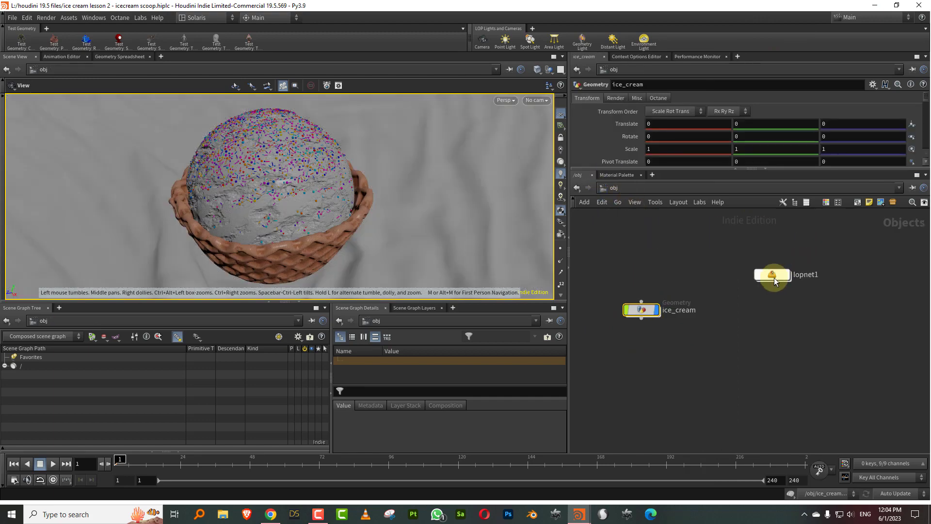
left_click(772, 275)
double_click(773, 275)
left_click(914, 99)
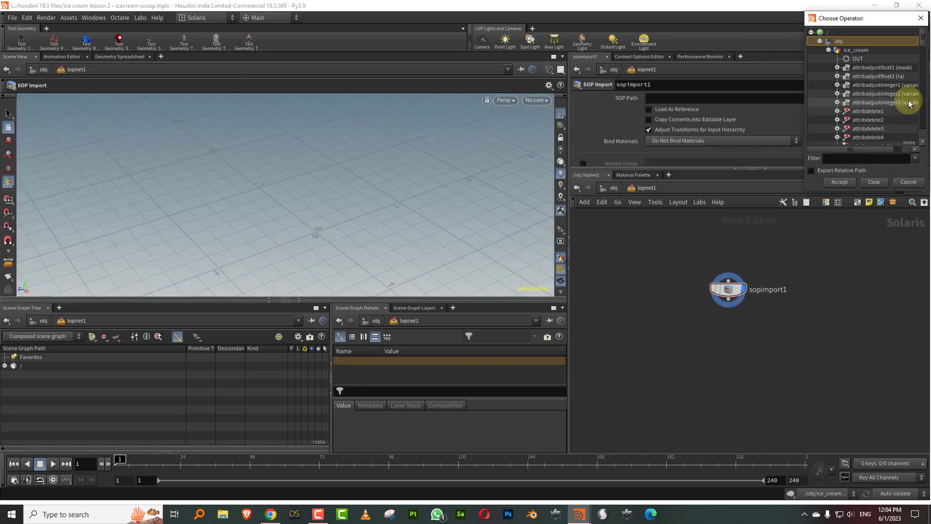
left_click(857, 59)
left_click(840, 182)
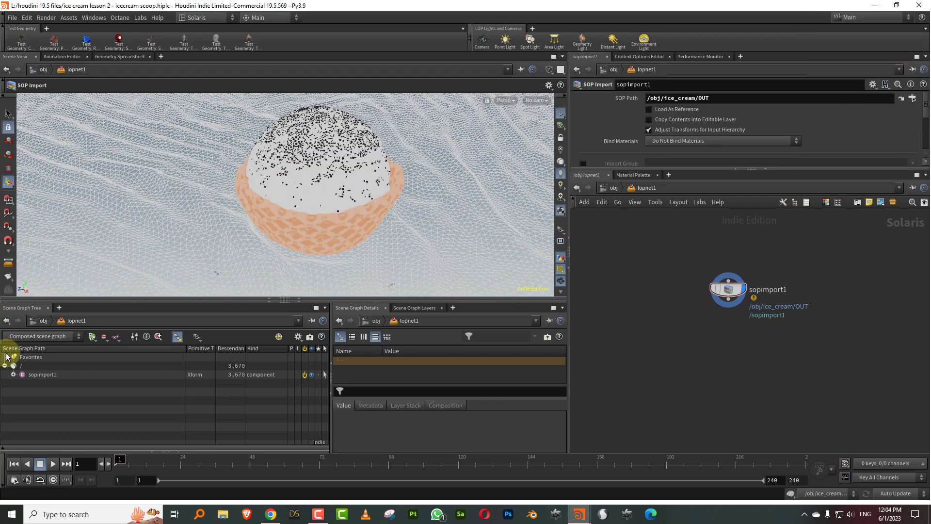
Rename the SOP Import node as icecream.
double_click(787, 290)
left_click_drag(788, 290, 694, 299)
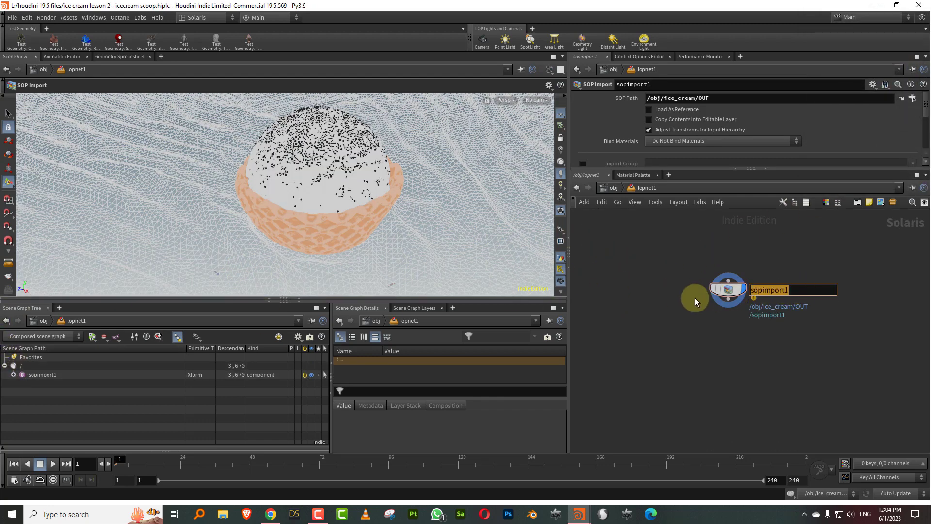
type("iicecream")
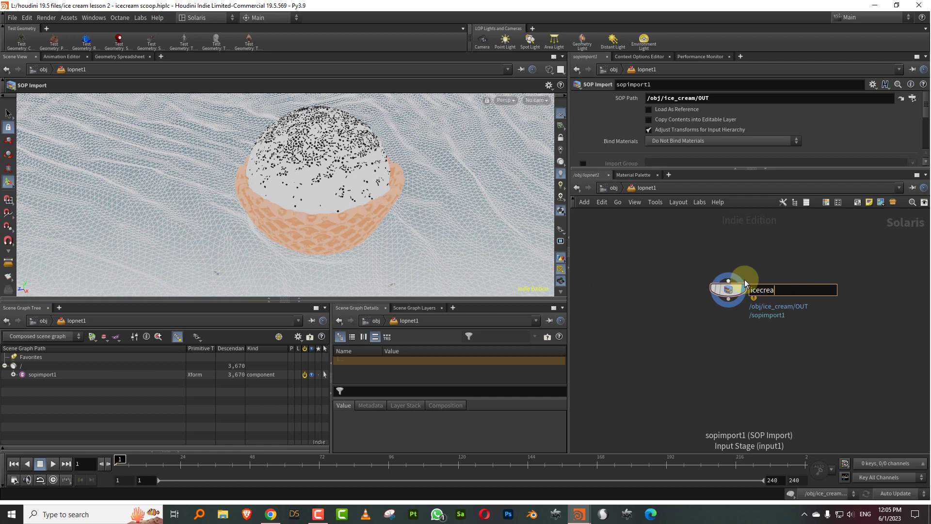
key("Return")
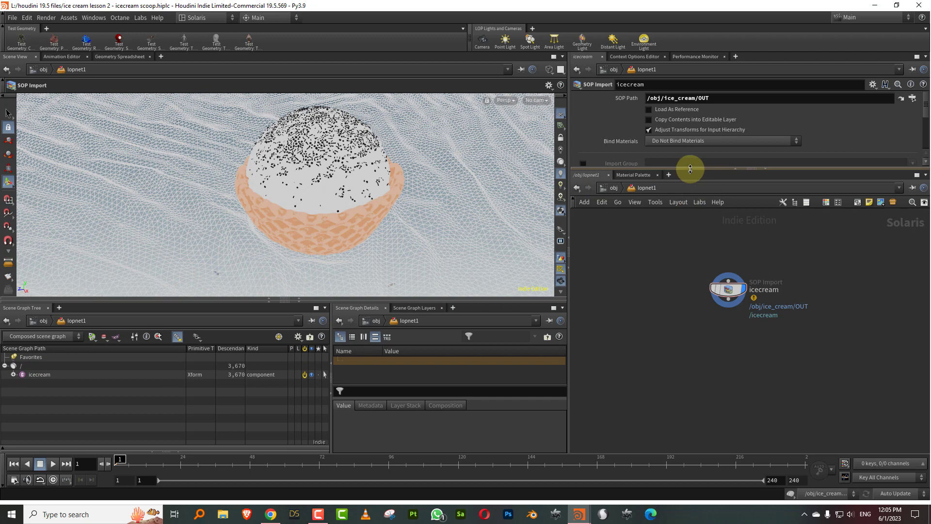
Check the import path prefix and expand the icecream branch of the scene graph to examine its imported primitives.
left_click_drag(690, 169, 705, 231)
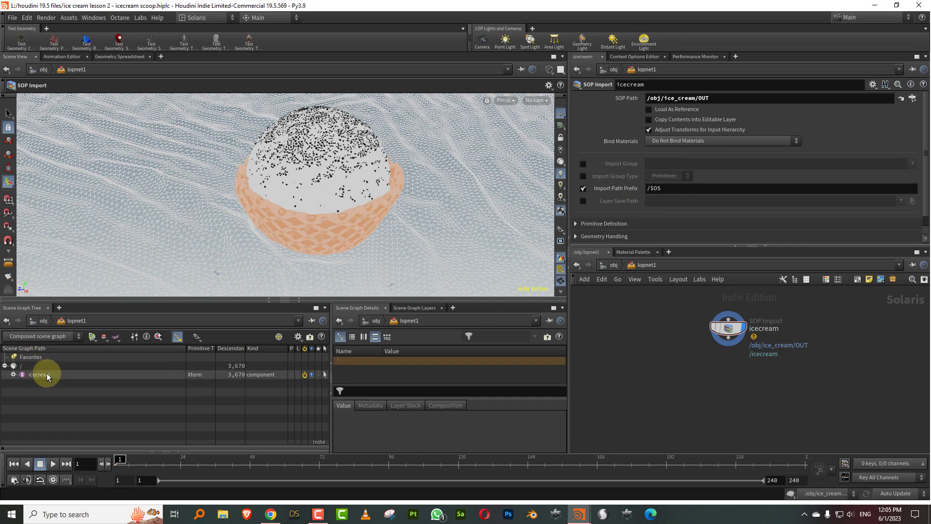
left_click_drag(710, 246, 694, 174)
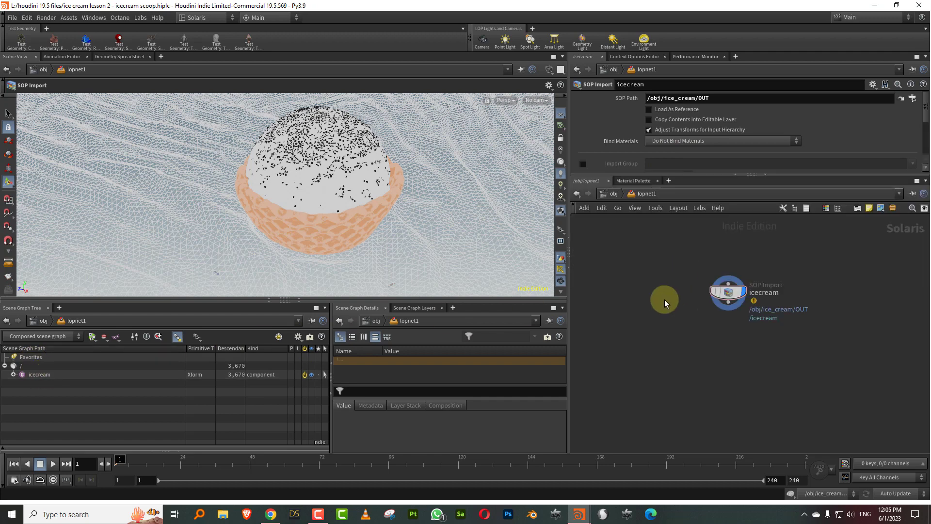
left_click(14, 375)
left_click(22, 383)
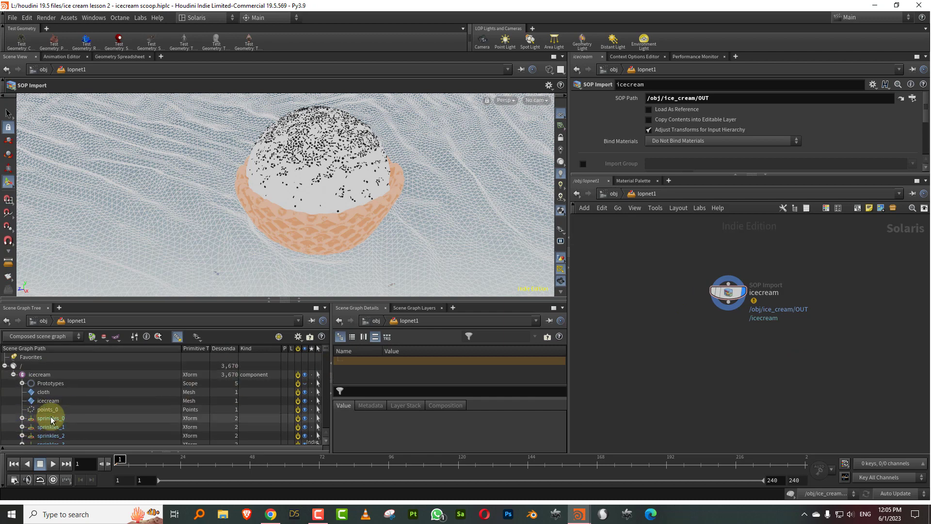
mouse_move(322, 349)
left_mouse_down()
mouse_move(316, 424)
mouse_move(324, 342)
left_mouse_up()
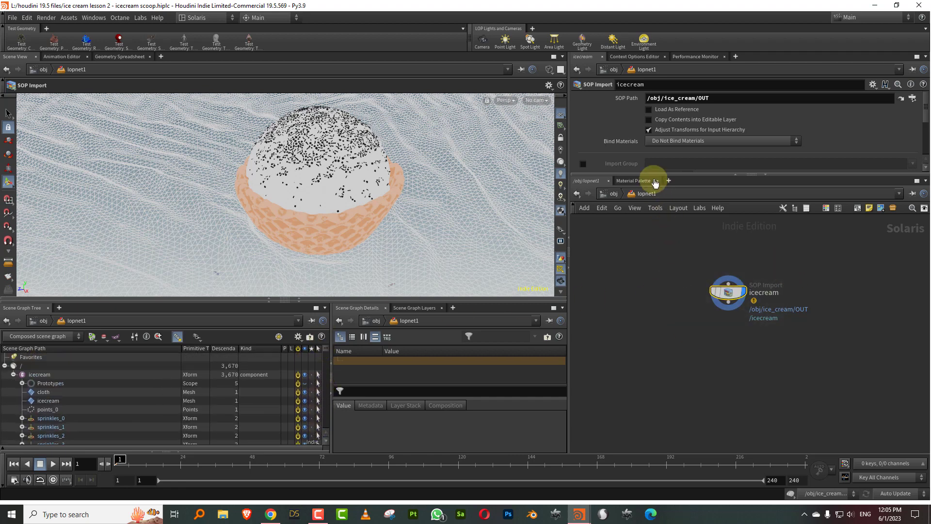
In the icecream node's Primitive Definition settings, enable Packed Primitives and set it to Create Point Instancer.
left_click_drag(676, 177, 708, 209)
left_click_drag(925, 139, 828, 206)
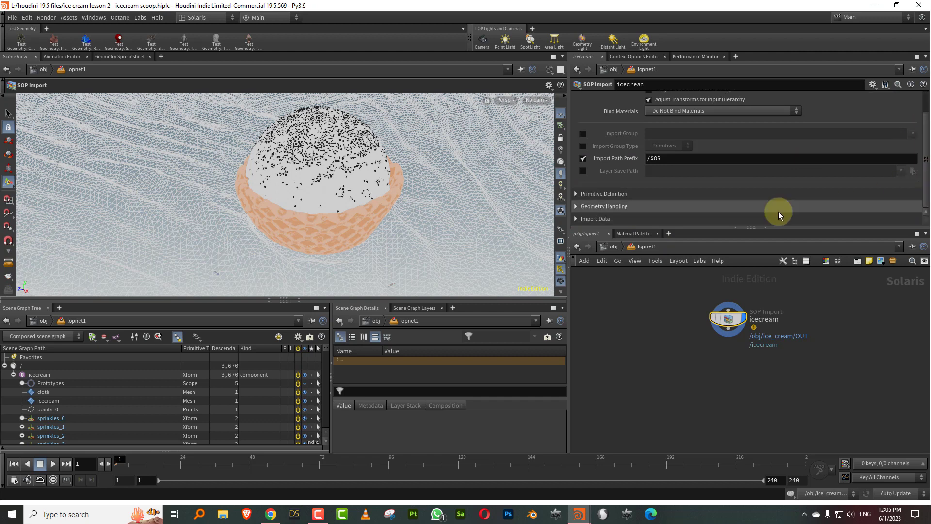
left_click(576, 194)
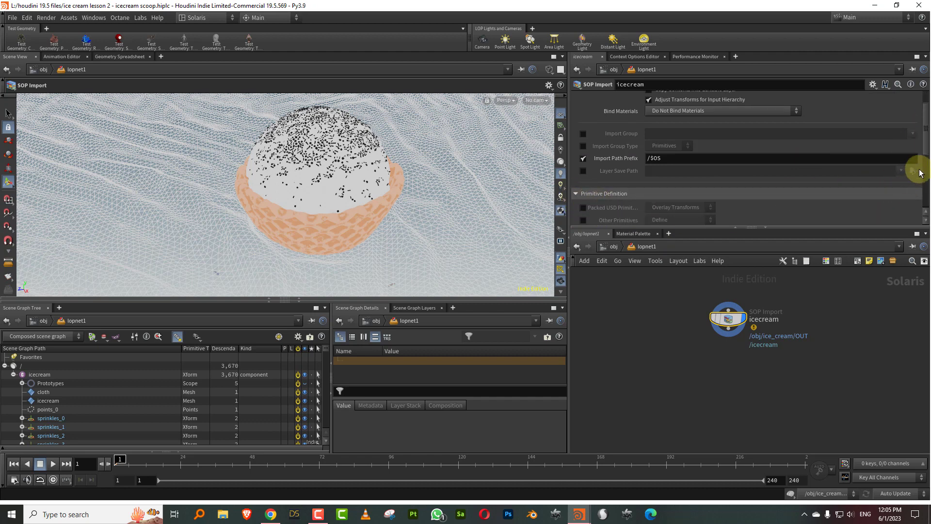
left_click_drag(923, 150, 914, 183)
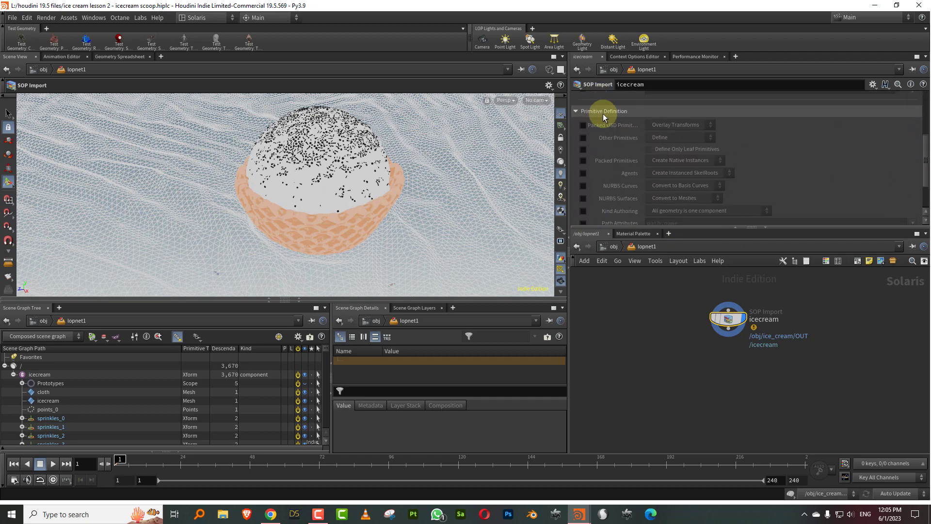
left_click(584, 160)
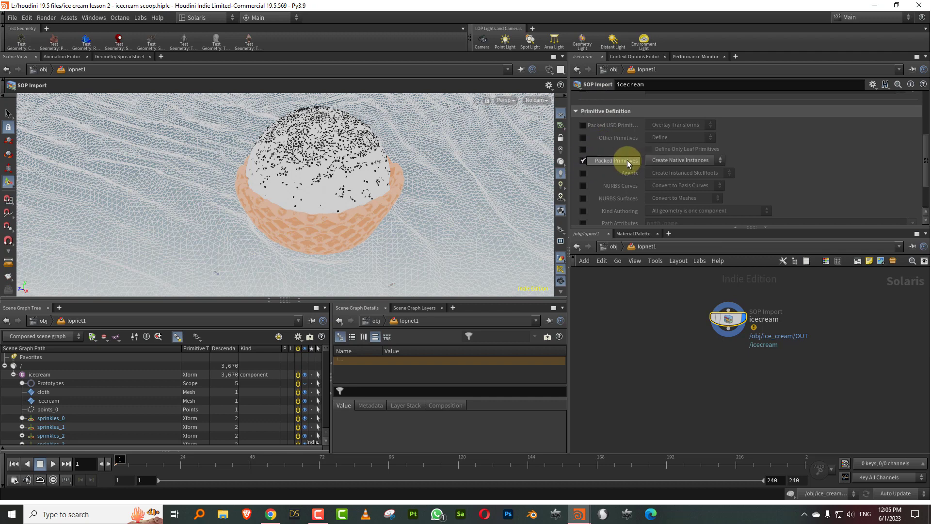
left_click(672, 160)
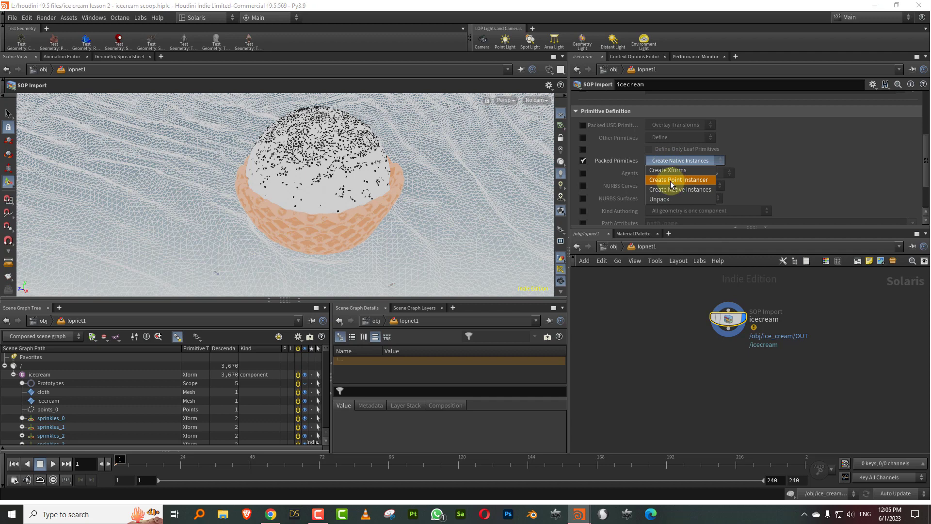
left_click(671, 180)
Expand instances, Prototypes and both sprinkles prototypes in the scene graph to examine their meshes.
left_click(22, 401)
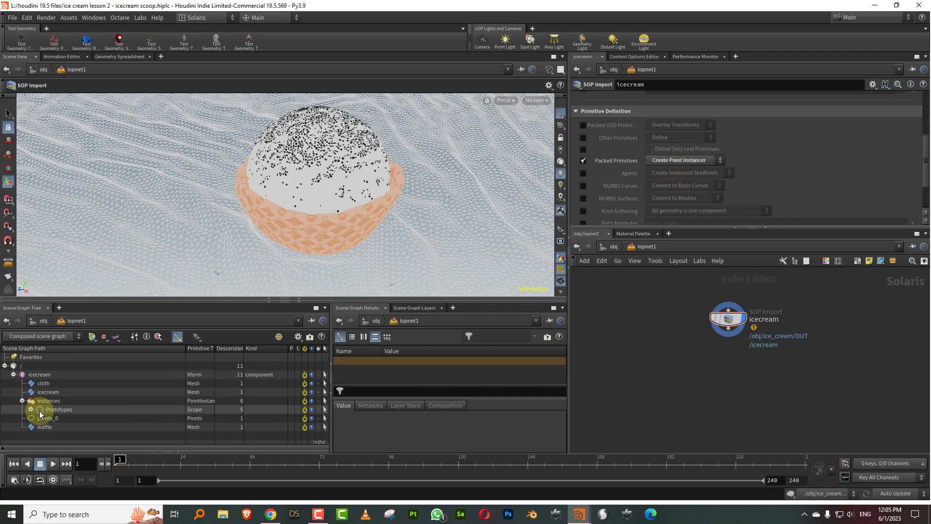
left_click(31, 409)
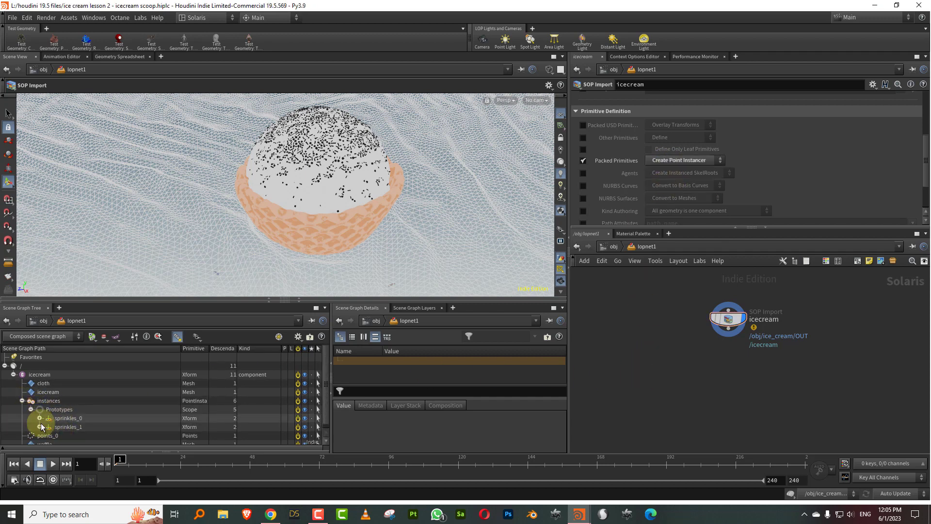
left_click(39, 418)
left_click(40, 435)
Resize the panes to enlarge the scene graph tree and network editor, and adjust the view of the ice cream bowl.
left_click_drag(257, 299, 268, 257)
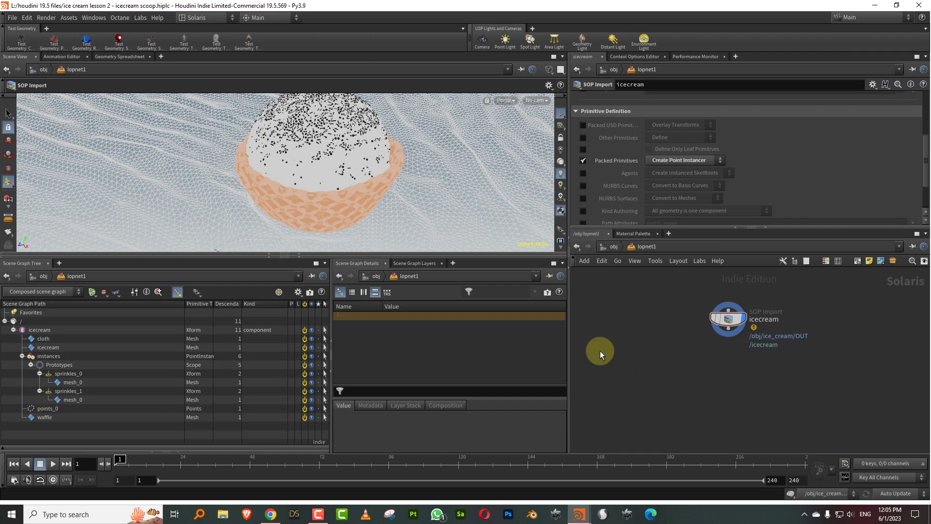
left_click_drag(686, 227, 687, 246)
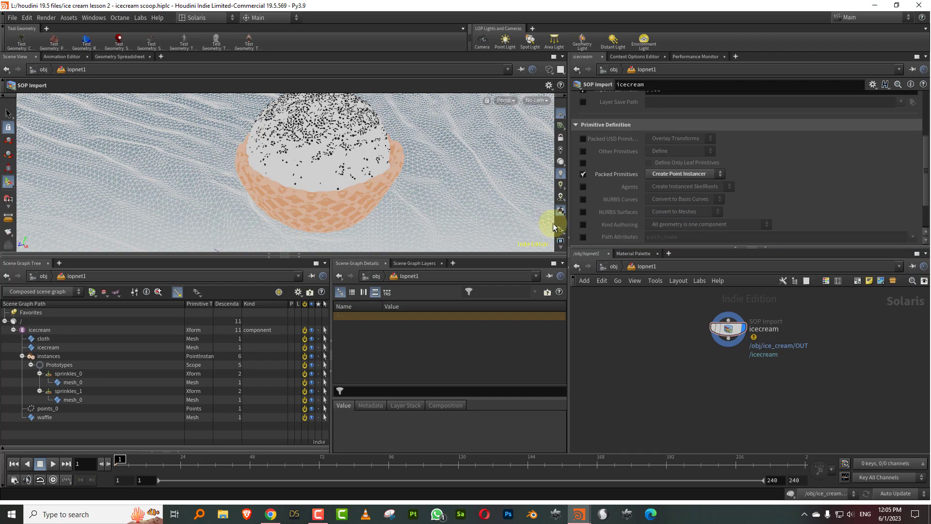
left_click_drag(561, 224, 418, 232)
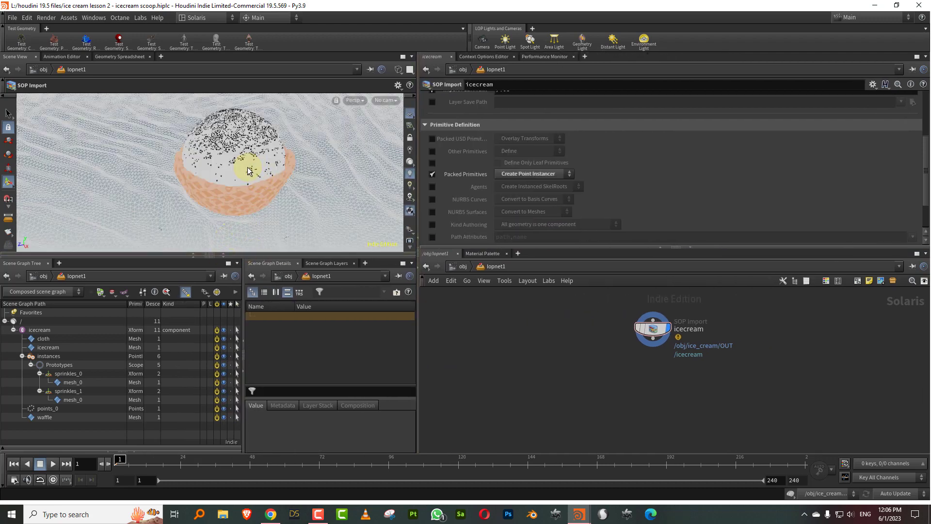
left_click_drag(256, 160, 218, 167, "alt")
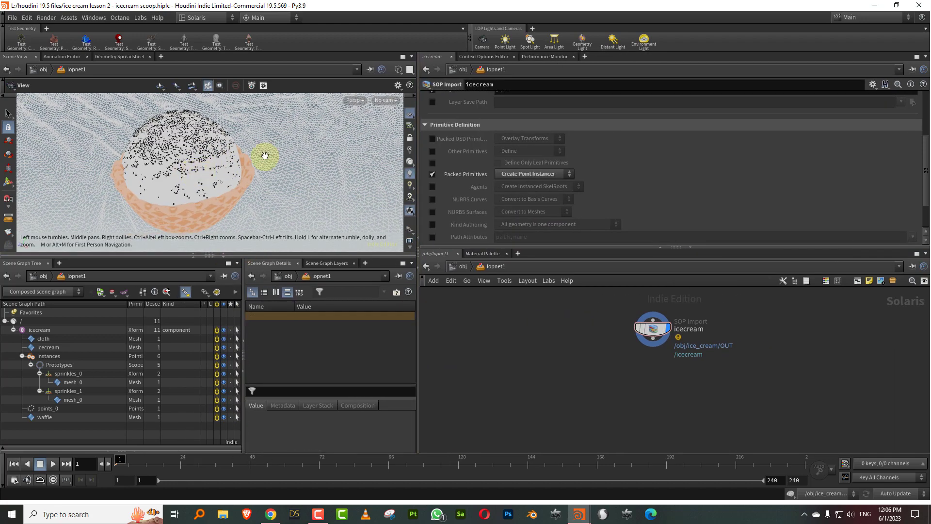
left_click(359, 100)
left_click(363, 146)
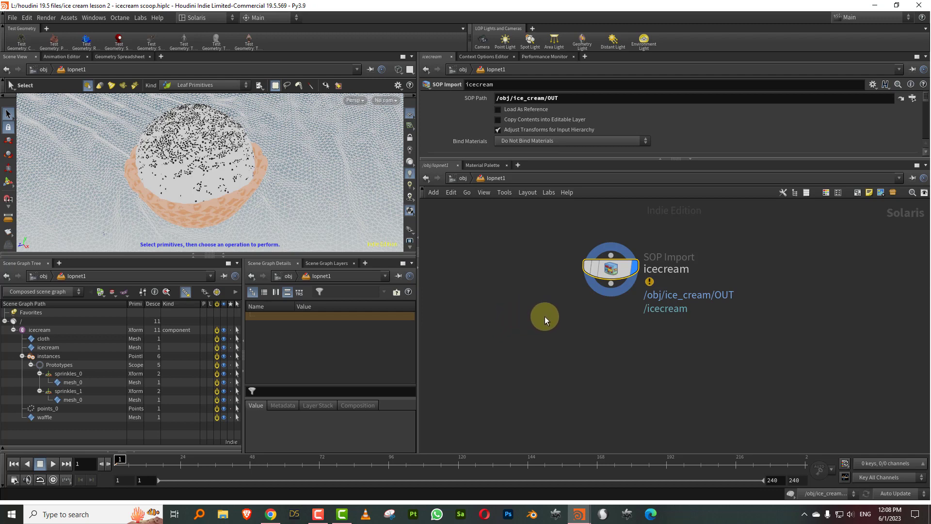
Add a Dome Light node below the icecream SOP Import and wire the import into it.
key("Tab")
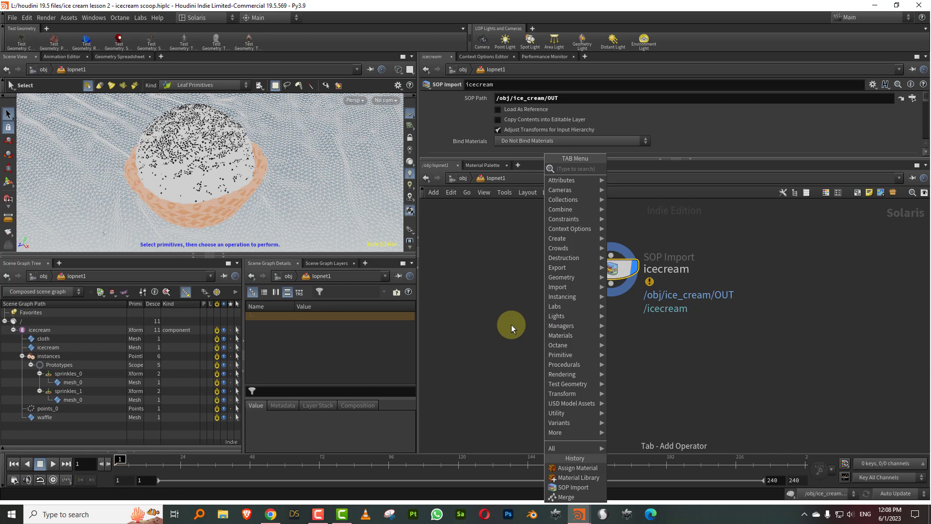
key("Escape")
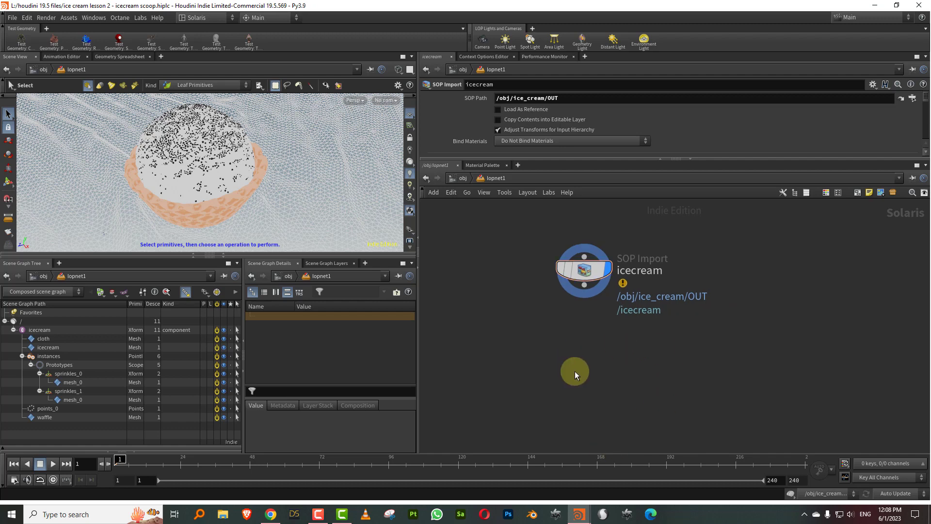
key("Tab")
type("dome")
left_click(647, 170)
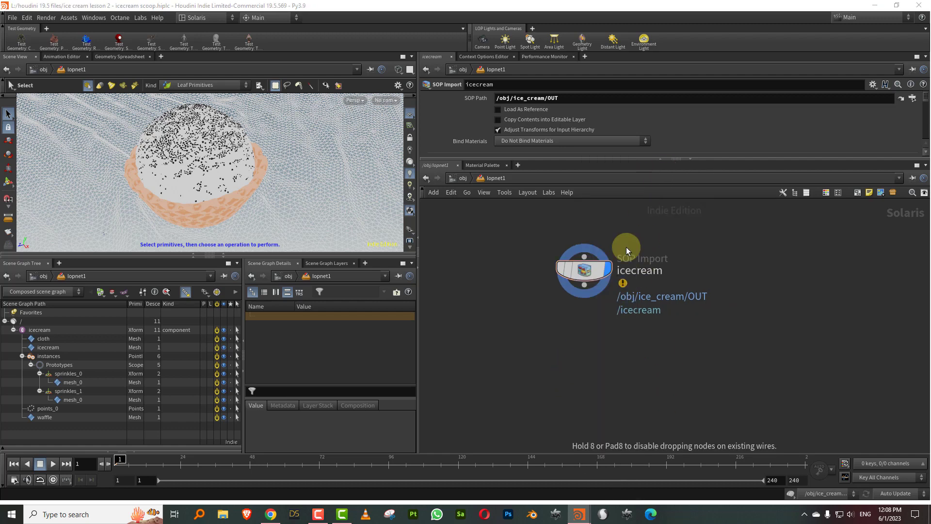
left_click(584, 347)
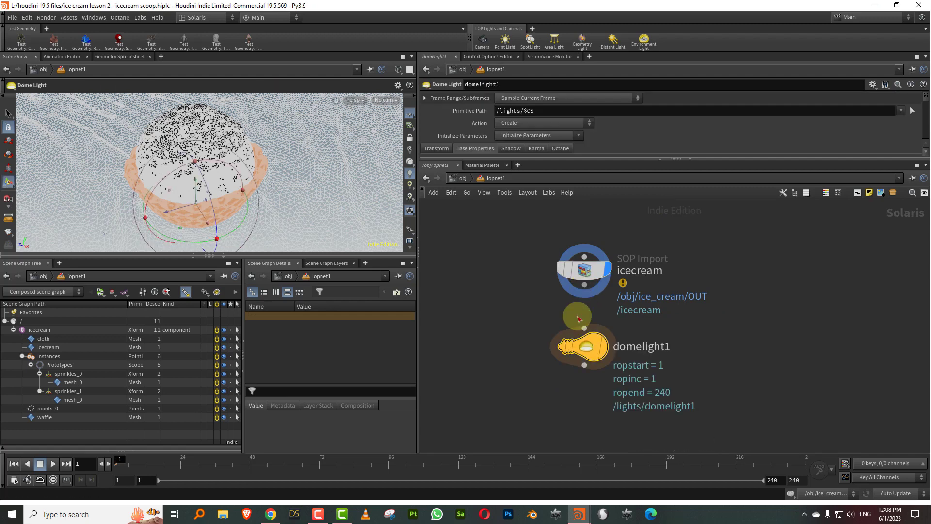
Add a Karma setup with Karma Render Settings and USD Render ROP nodes below domelight1.
key("Tab")
type("karm")
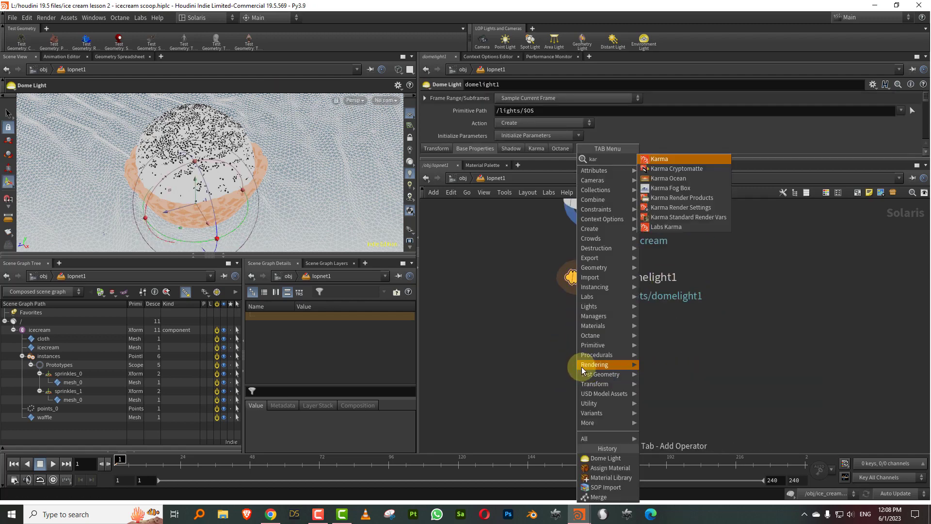
left_click(690, 205)
left_click(588, 381)
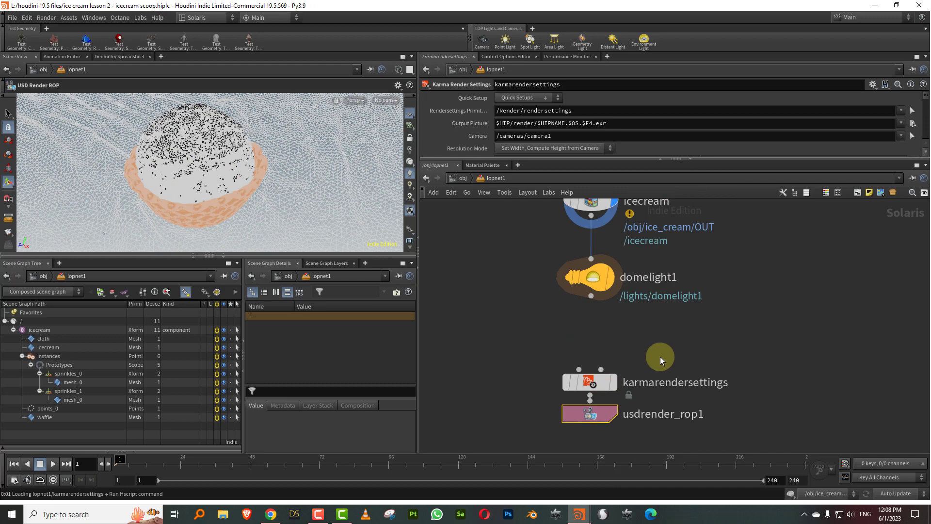
In the Karma render settings, set Resolution Mode to Manual and Rendering Engine to XPU Engine (Beta).
left_click_drag(549, 159, 548, 232)
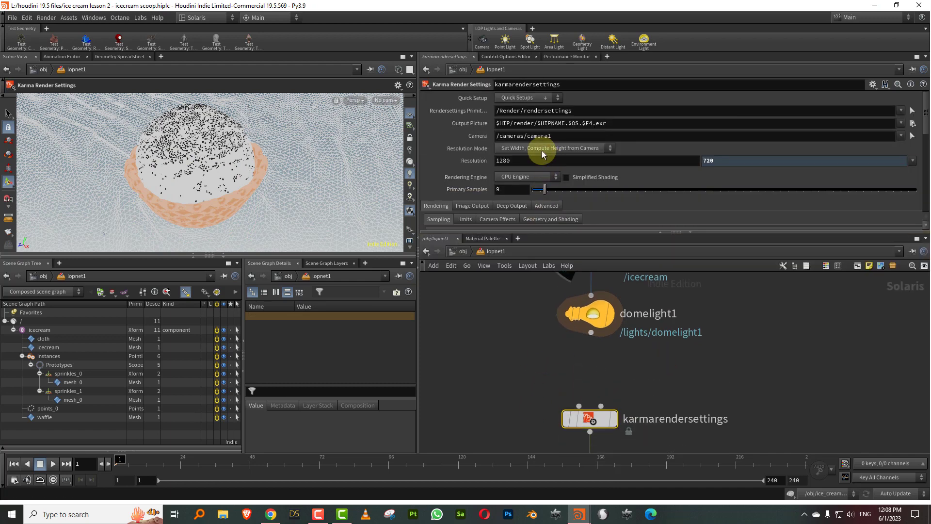
left_click(540, 148)
left_click(535, 158)
scroll(656, 331, "down", 1)
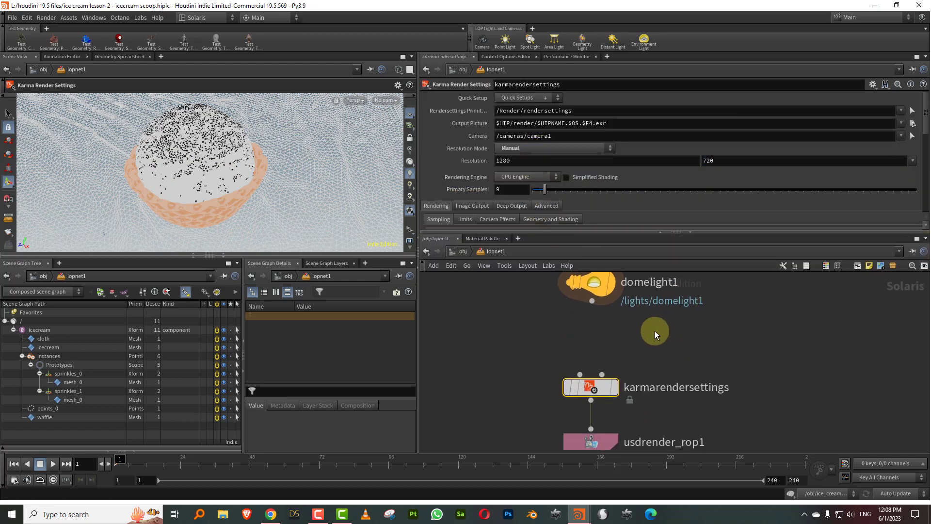
left_click(514, 176)
left_click(512, 196)
Wire domelight1 into karmarendersettings, display that node, and switch the viewport renderer to Karma with an enlarged view.
left_click_drag(592, 301, 580, 375)
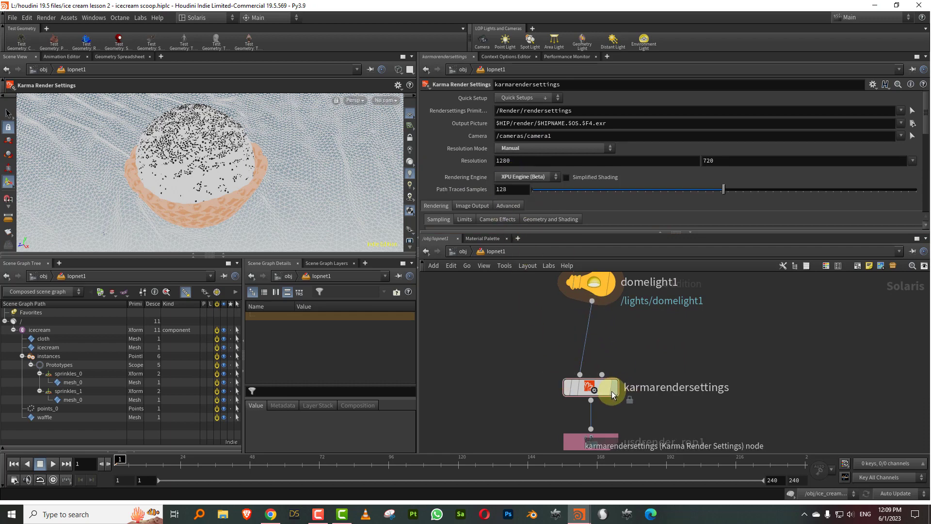
left_click(352, 101)
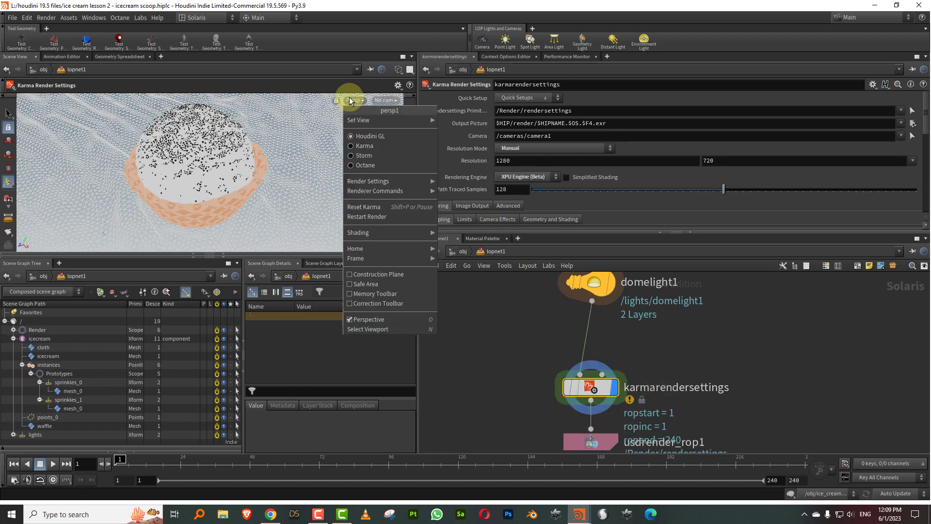
left_click(371, 146)
left_click_drag(207, 168, 307, 188)
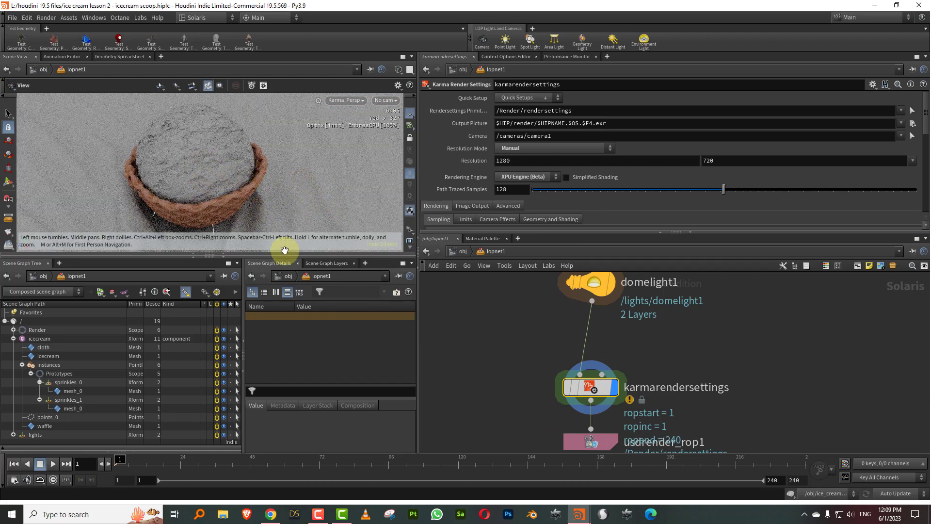
key("ctrl+s")
left_click_drag(285, 255, 287, 290)
left_click_drag(418, 191, 384, 198)
Set domelight1's Texture to the veranda_1k.hdr HDRI.
middle_click_drag(527, 320, 491, 352)
left_click_drag(491, 353, 607, 304)
left_click_drag(923, 163, 924, 174)
left_click(903, 165)
left_click(882, 211)
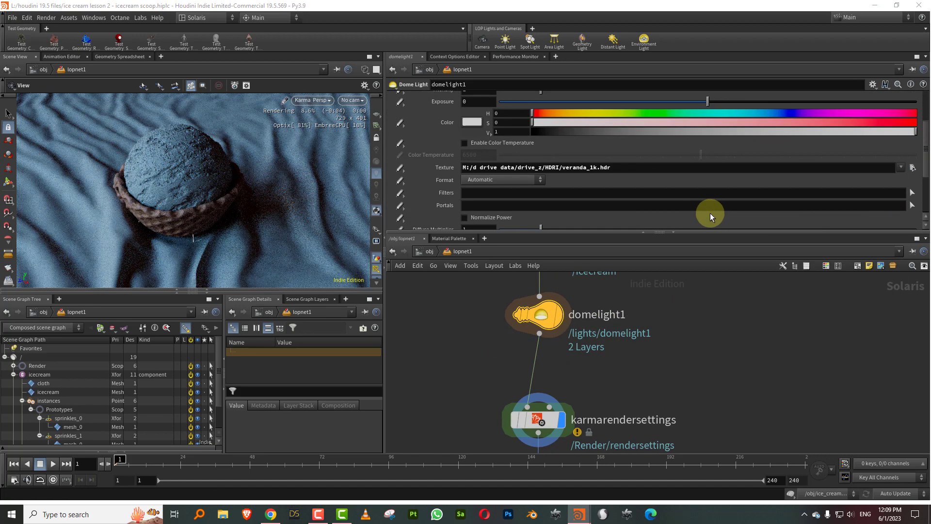
Enable color temperature on domelight1, set it to about 4188, and raise the light's exposure slightly.
left_click_drag(614, 232, 616, 275)
scroll(925, 165, "up", 1)
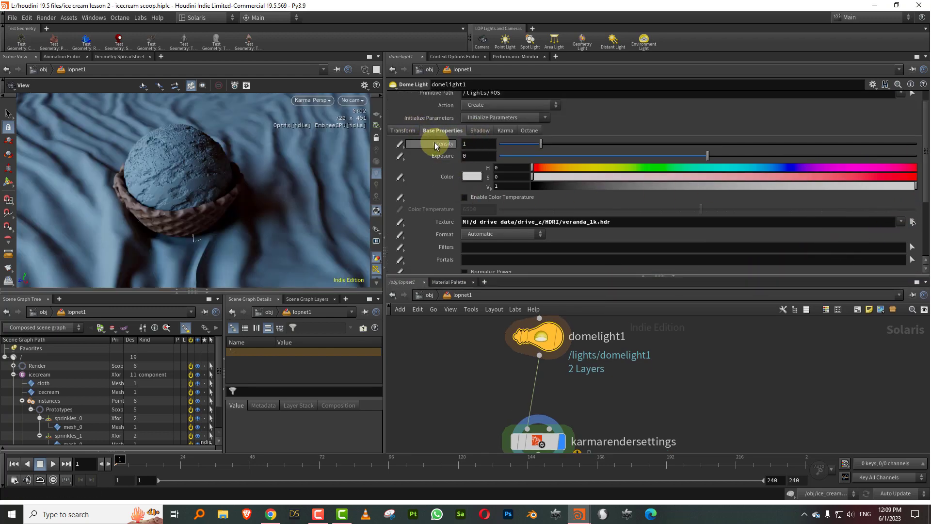
left_click_drag(701, 209, 666, 211)
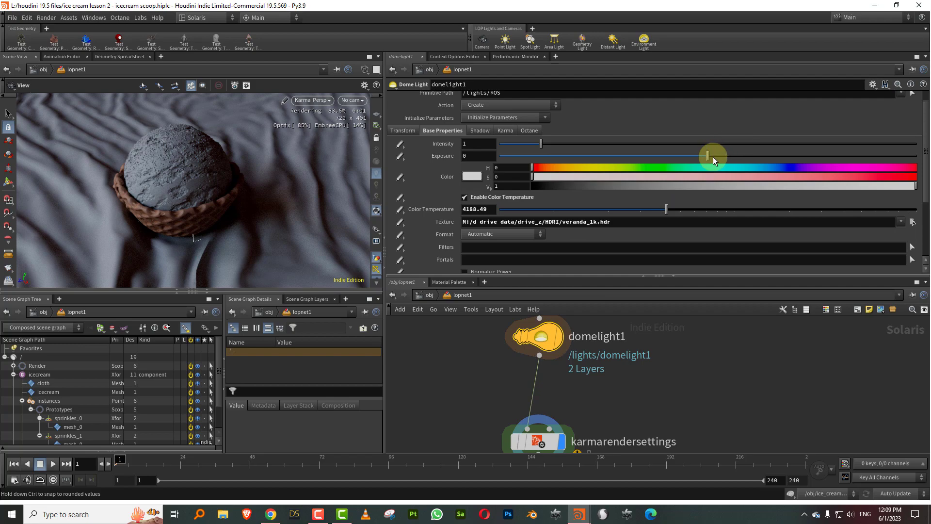
left_click_drag(718, 157, 724, 156)
key("Return")
Insert a second Dome Light node between domelight1 and karmarendersettings.
left_click_drag(170, 251, 243, 238)
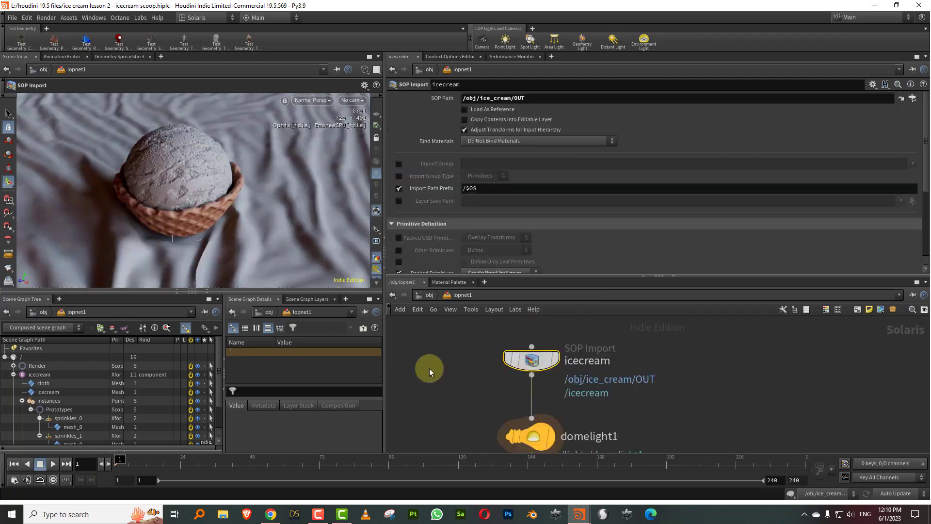
left_click_drag(218, 194, 236, 197, "alt")
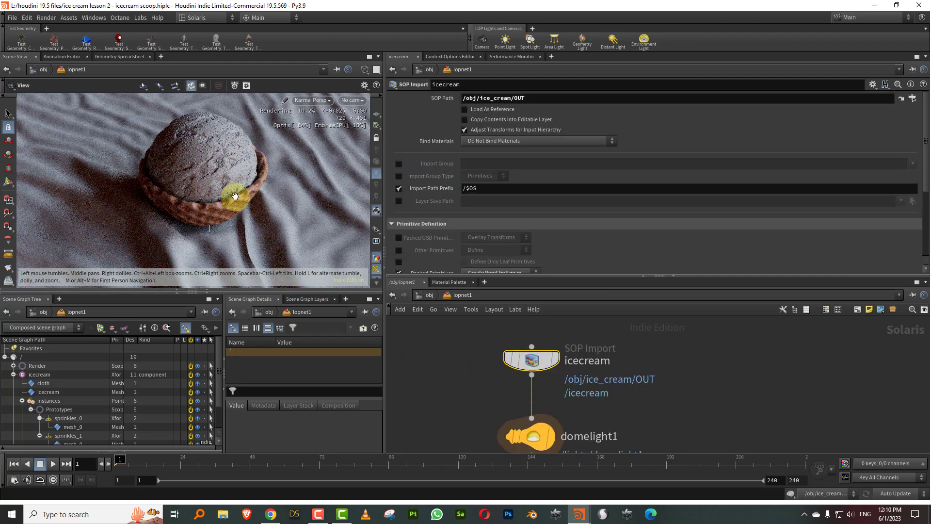
middle_click_drag(614, 354, 615, 353)
key("Down")
key("Tab")
left_click(677, 450)
key("Return")
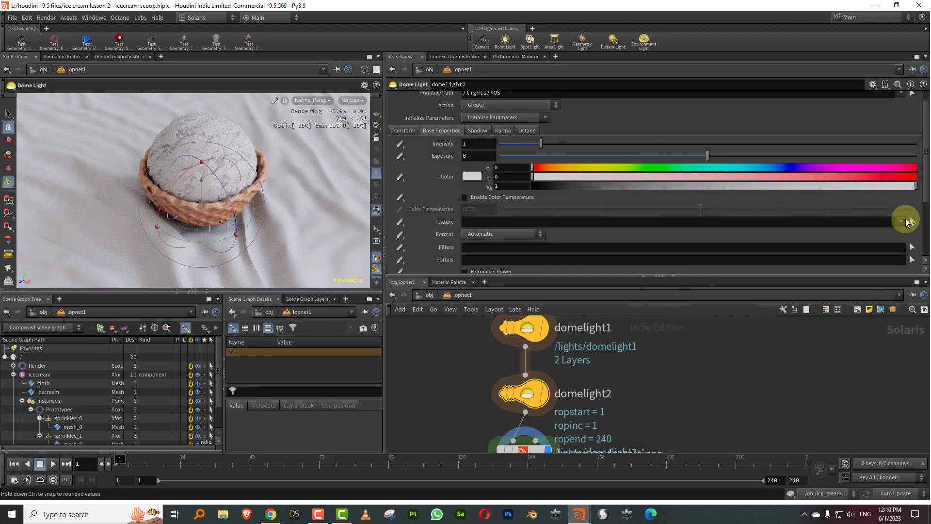
Try veranda_1k.hdr as domelight2's texture and replace it with the vulture_hide_1k.hdr HDRI.
left_click(902, 222)
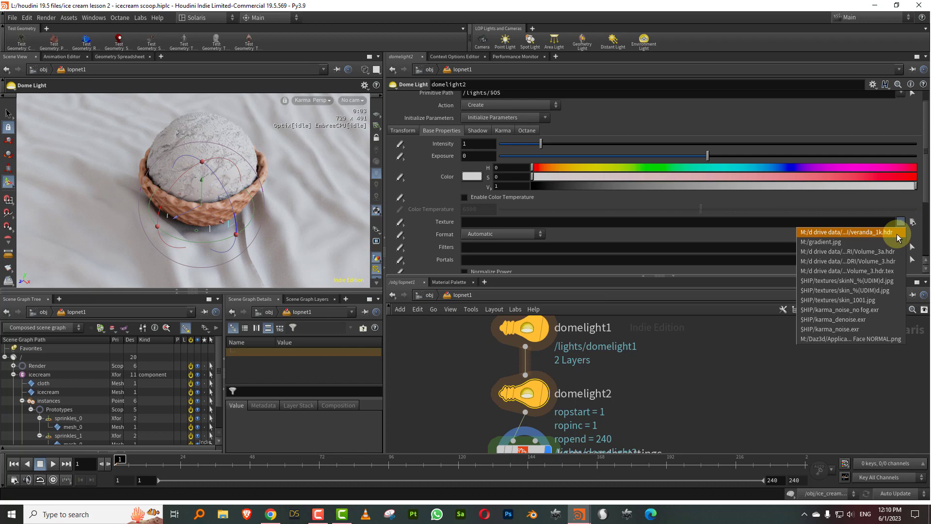
left_click(897, 233)
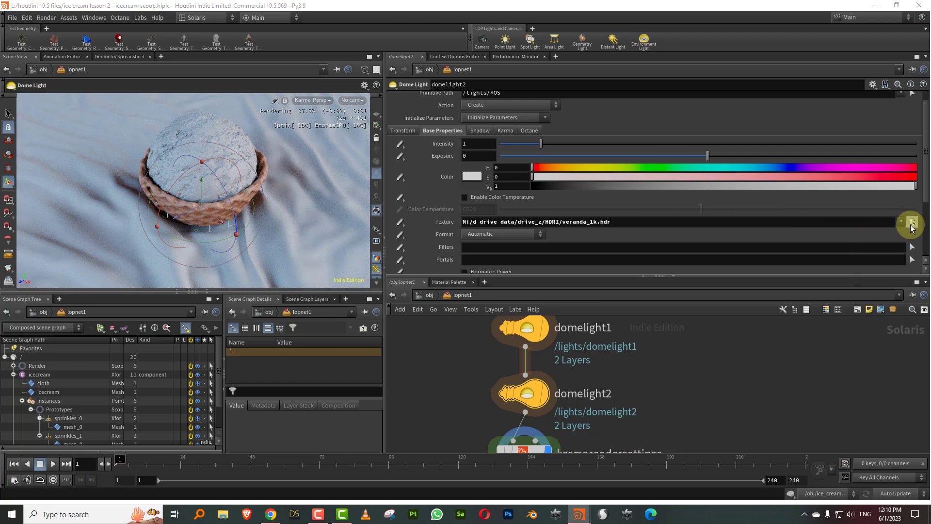
left_click(912, 222)
scroll(916, 260, "down", 10)
left_click(832, 289)
left_click(868, 340)
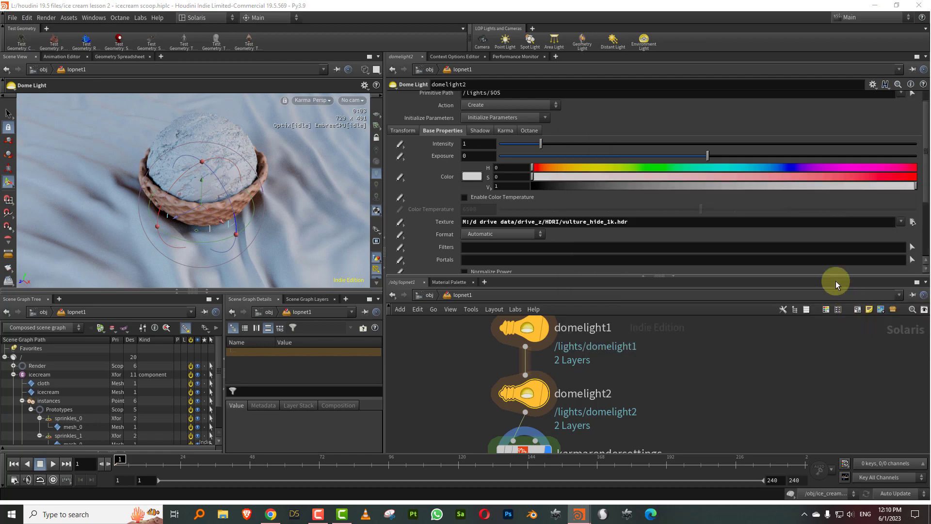
Set domelight2's Intensity to 0.3 and rotate the light slightly in the viewport.
left_click(487, 141)
type("0.3")
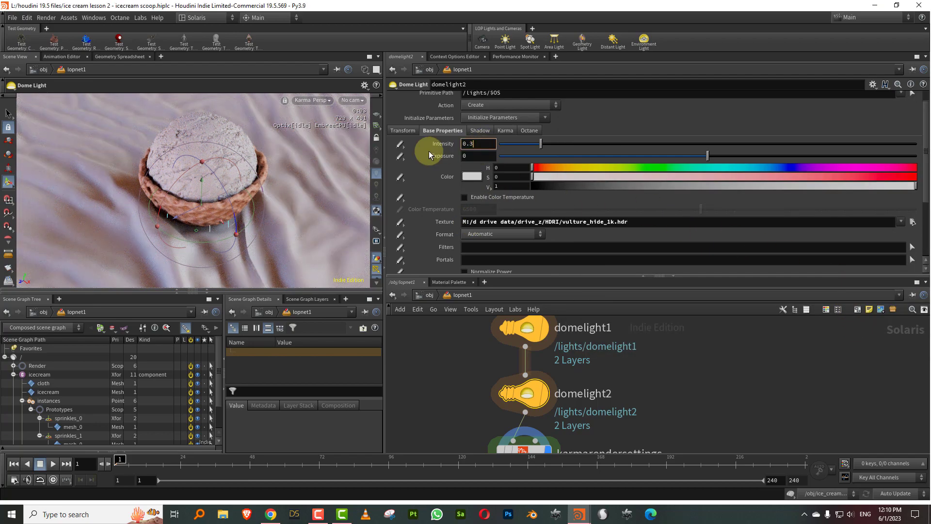
key("Return")
mouse_move(205, 234)
left_mouse_down()
mouse_move(214, 243)
mouse_move(144, 239)
mouse_move(270, 236)
mouse_move(308, 211)
mouse_move(197, 240)
left_mouse_up()
left_click_drag(272, 230, 223, 171, "alt")
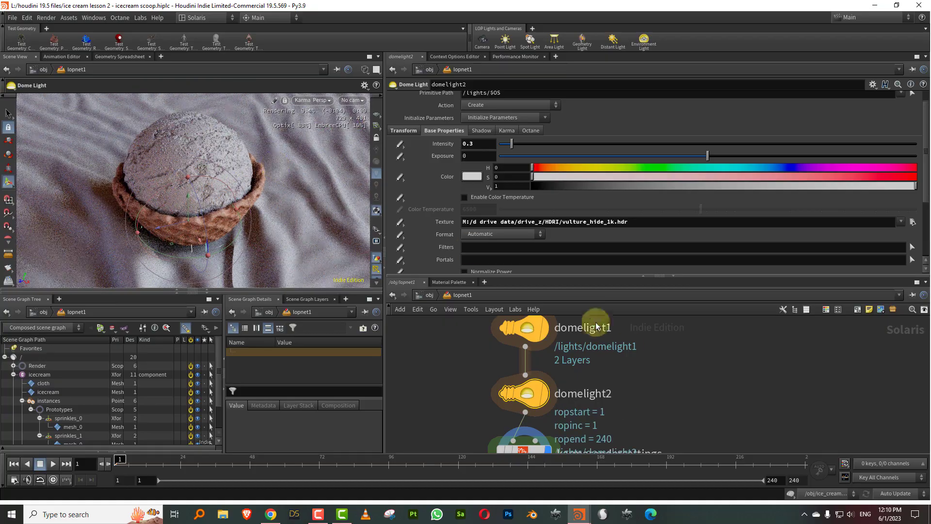
In karmarendersettings' rendering limits, set the SSS Limit to 1.
middle_click_drag(649, 415, 652, 360)
left_click_drag(577, 277, 588, 197)
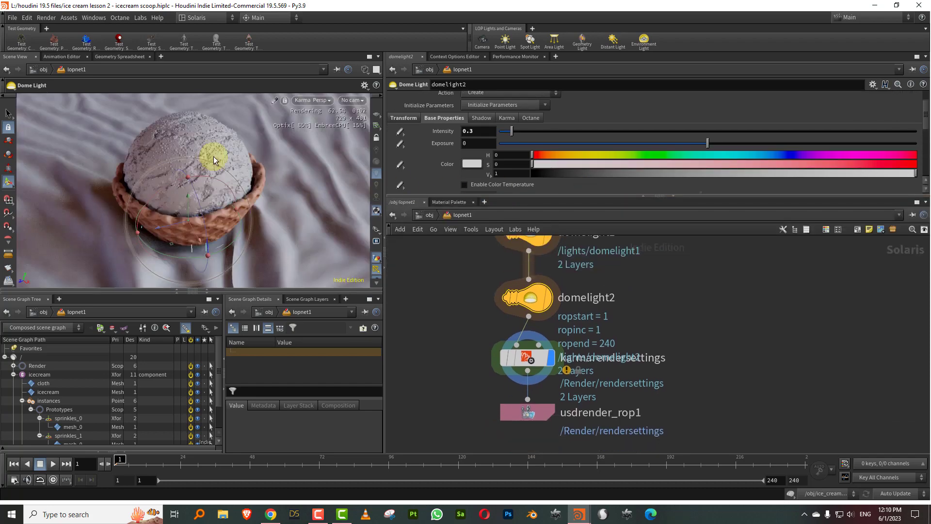
key("Escape")
middle_click_drag(617, 324, 623, 281)
left_click(543, 315)
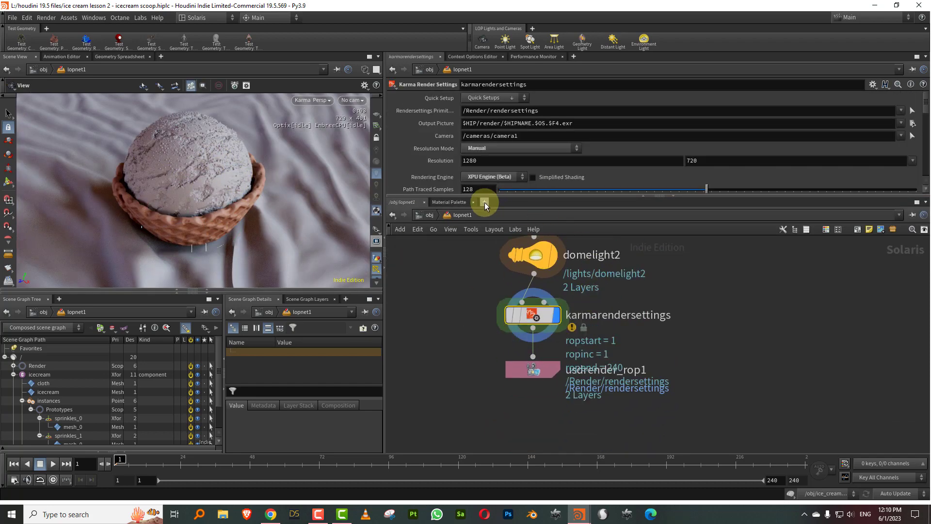
left_click_drag(497, 196, 606, 266)
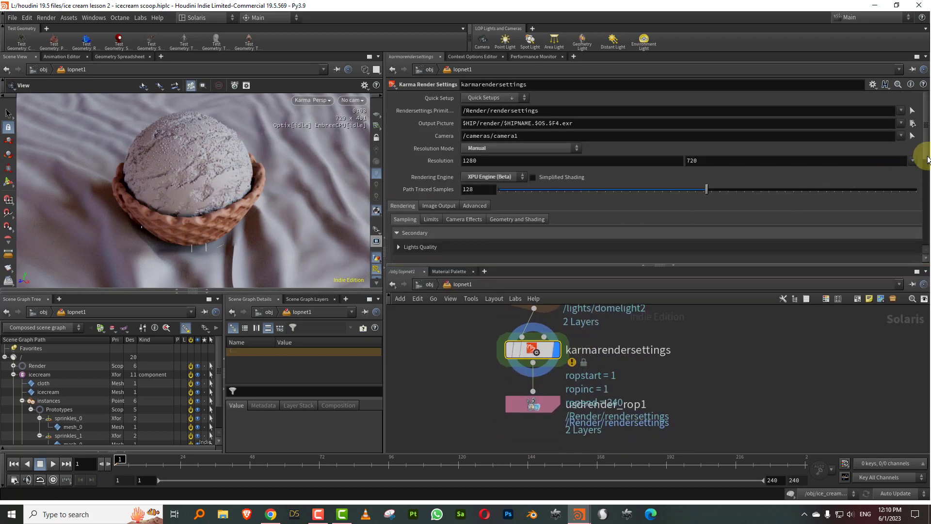
scroll(926, 163, "down", 3)
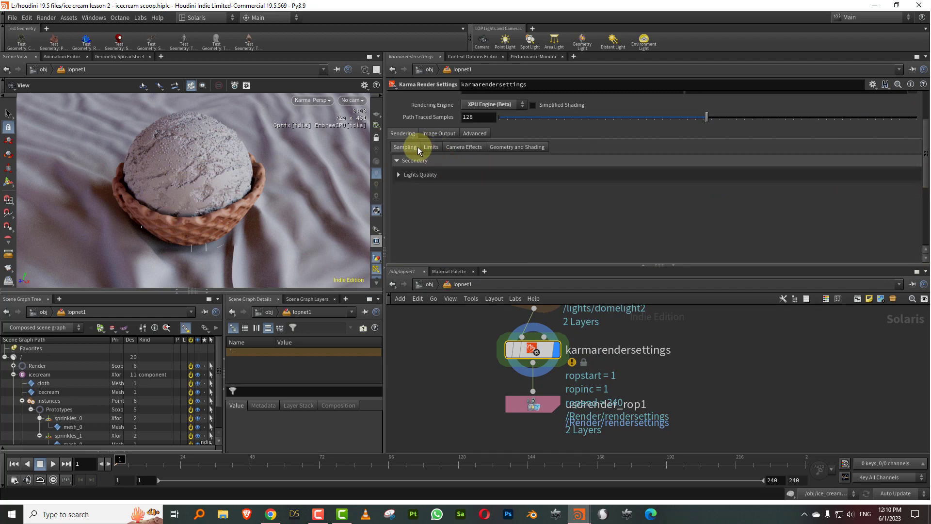
left_click(430, 148)
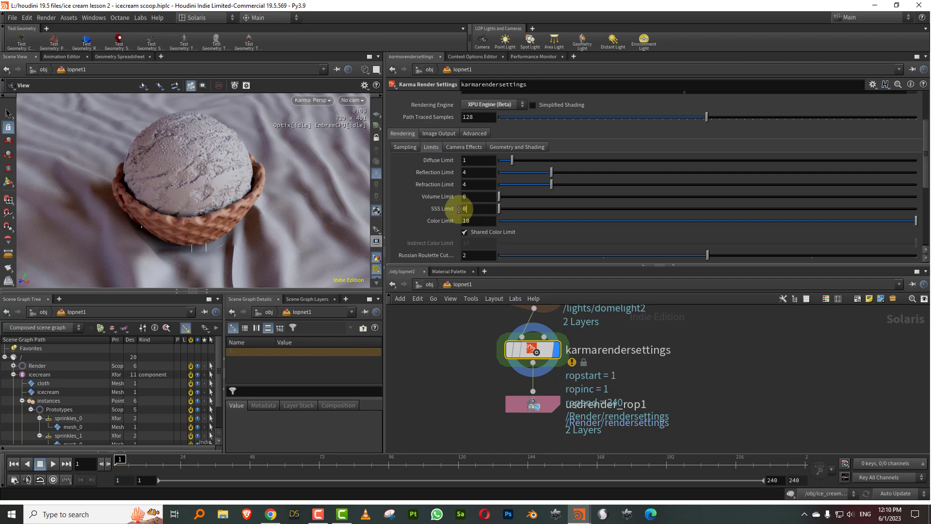
type("1")
key("Return")
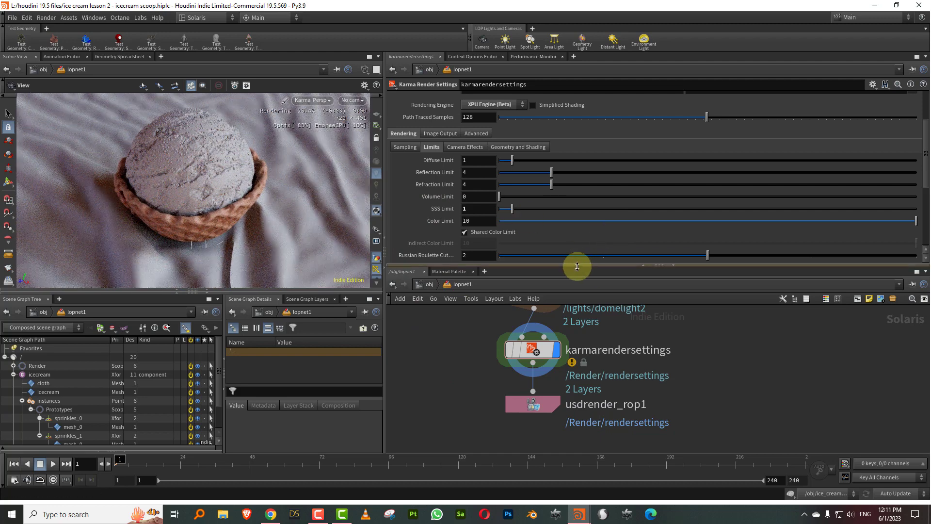
Move karmarendersettings and usdrender_rop1 down together to make room below domelight2.
left_click_drag(576, 267, 592, 190)
middle_click_drag(658, 312, 636, 336)
scroll(637, 314, "down", 3)
left_click_drag(633, 314, 536, 363)
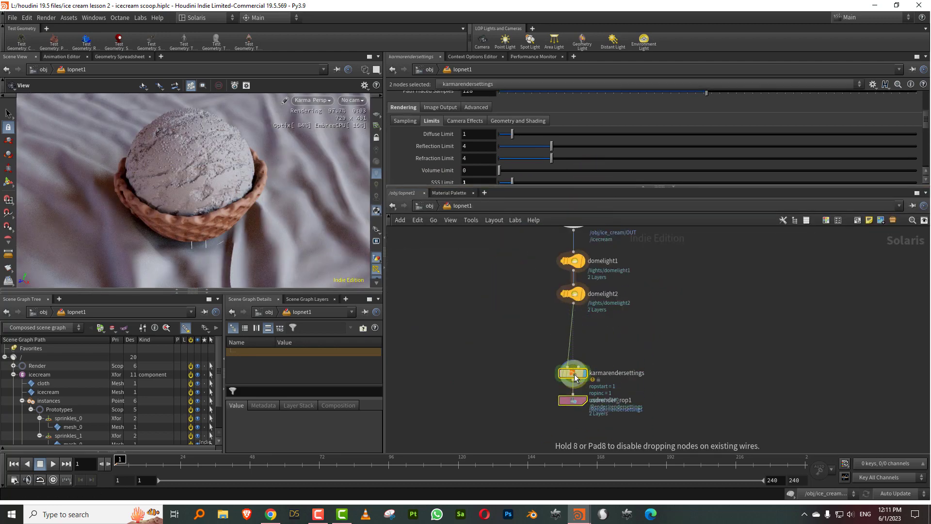
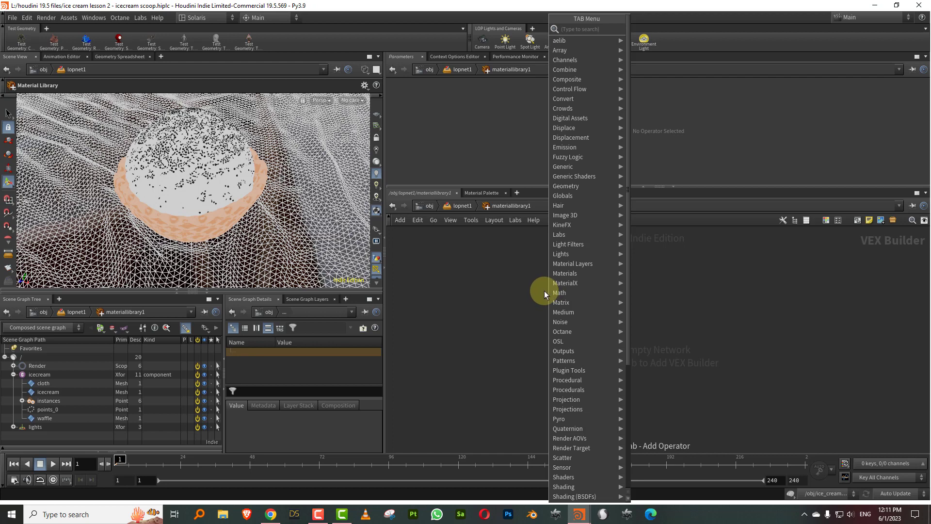
Add a USD MaterialX Subnet inside the materiallibrary1 network.
type("mater")
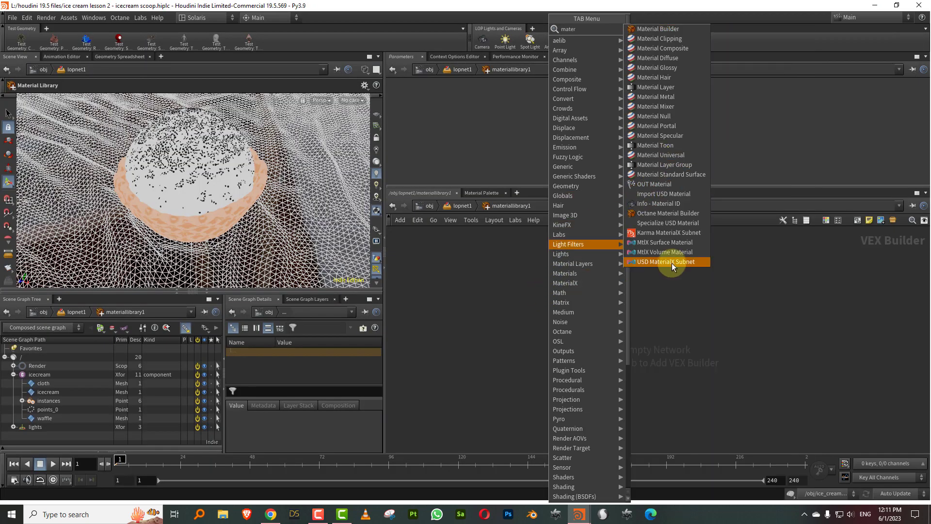
left_click(655, 262)
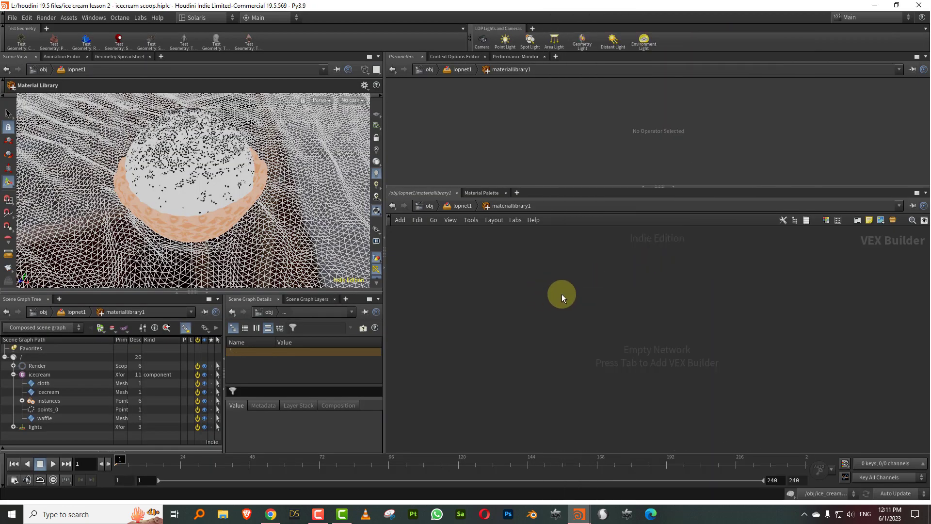
left_click(562, 295)
double_click(562, 291)
left_click_drag(561, 293, 500, 284)
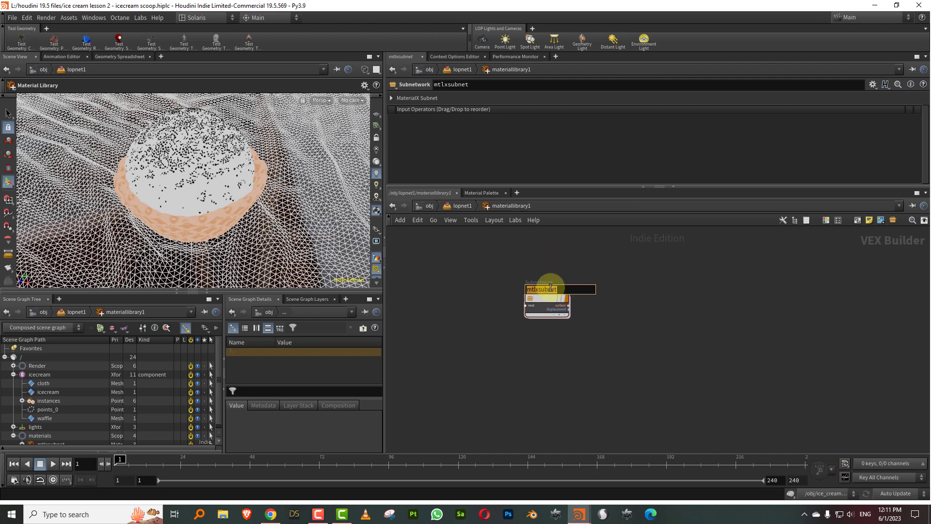
Add a MtlX Standard Surface node inside the mtlxsubnet network.
double_click(543, 300)
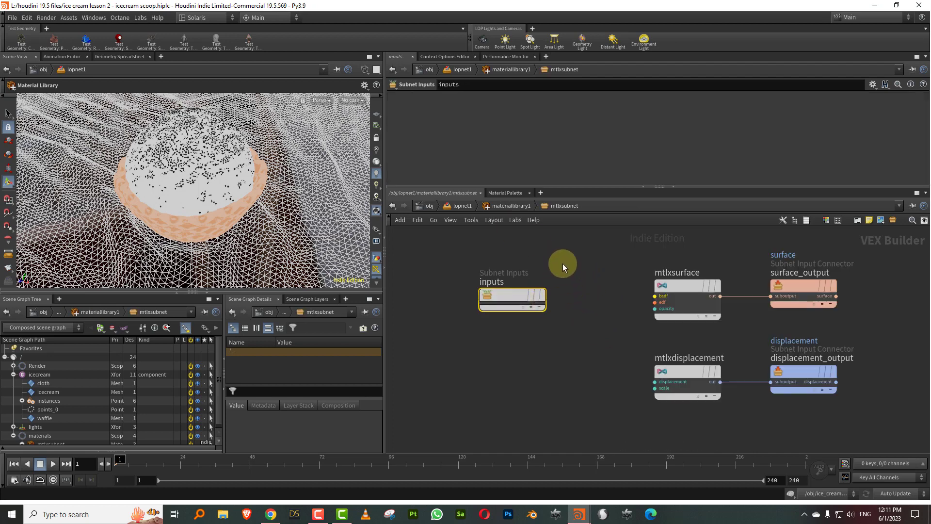
key("Tab")
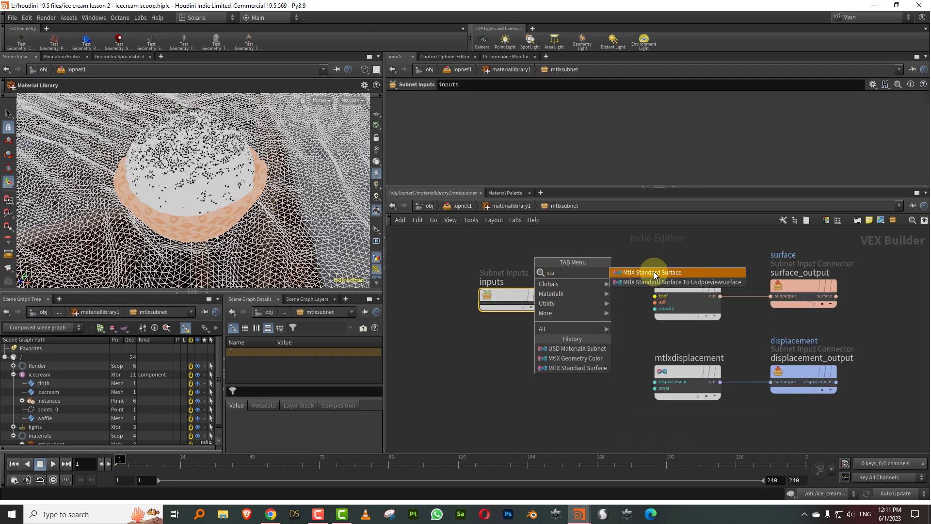
left_click(654, 271)
left_click(587, 292)
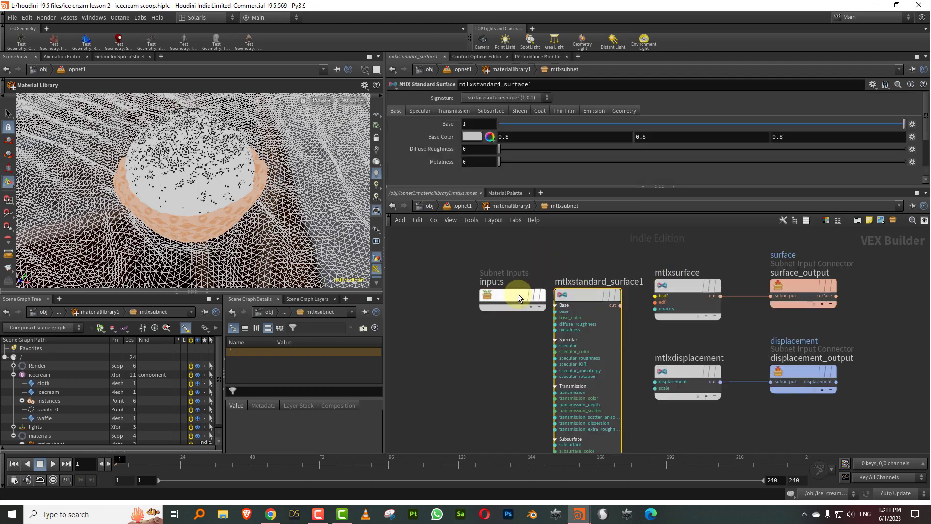
Delete the mtlxsurface node and wire mtlxstandard_surface1's output into surface_output, spacing the nodes apart.
left_click_drag(518, 293, 421, 302)
left_click_drag(586, 291, 535, 274)
left_click_drag(685, 273, 662, 241)
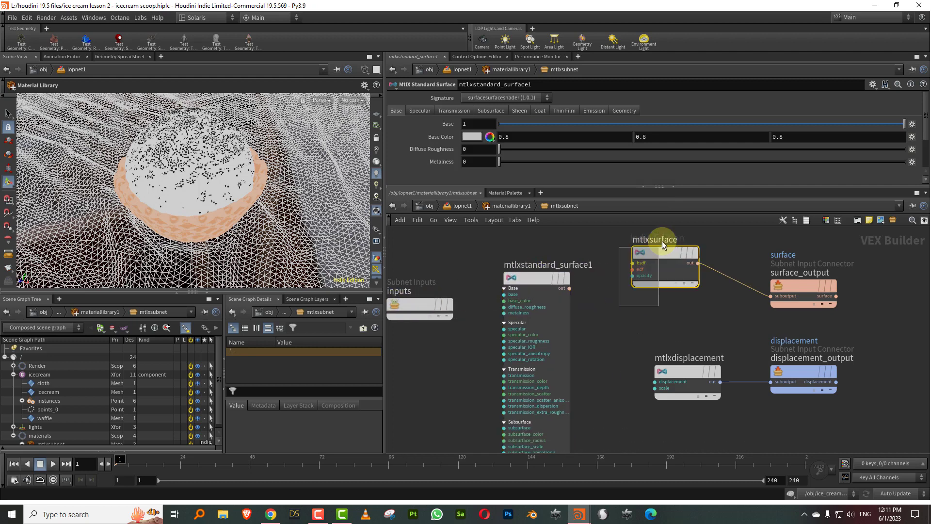
key("Delete")
left_click_drag(570, 287, 766, 292)
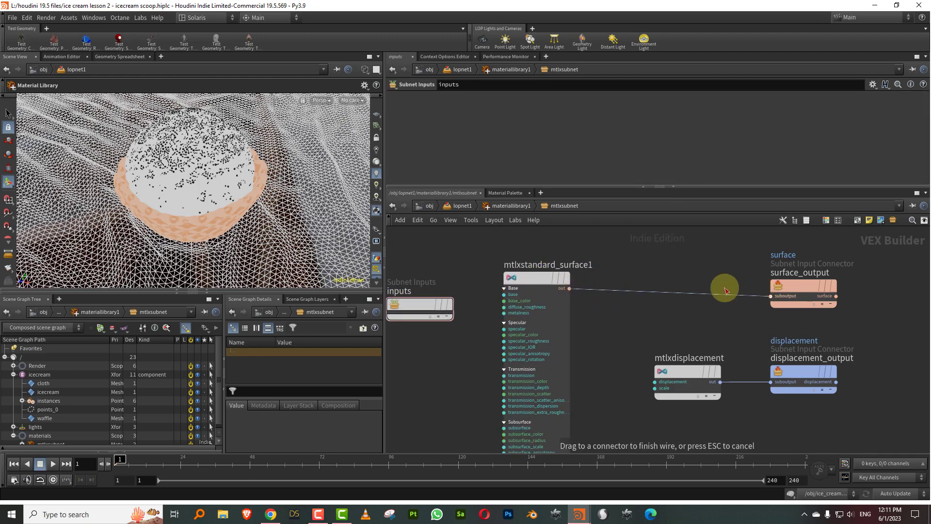
Go back up to materiallibrary1 and rename the mtlxsubnet node as icecream.
left_click(497, 205)
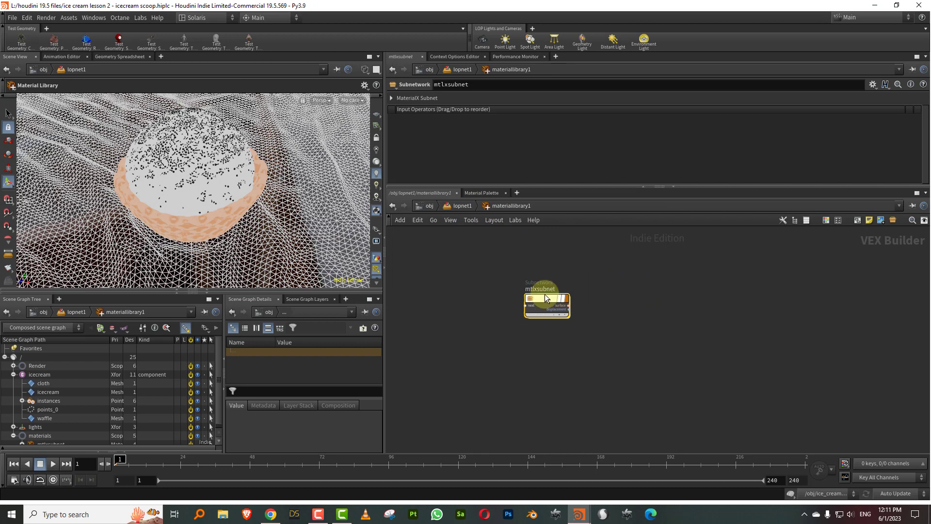
double_click(540, 289)
type("ice")
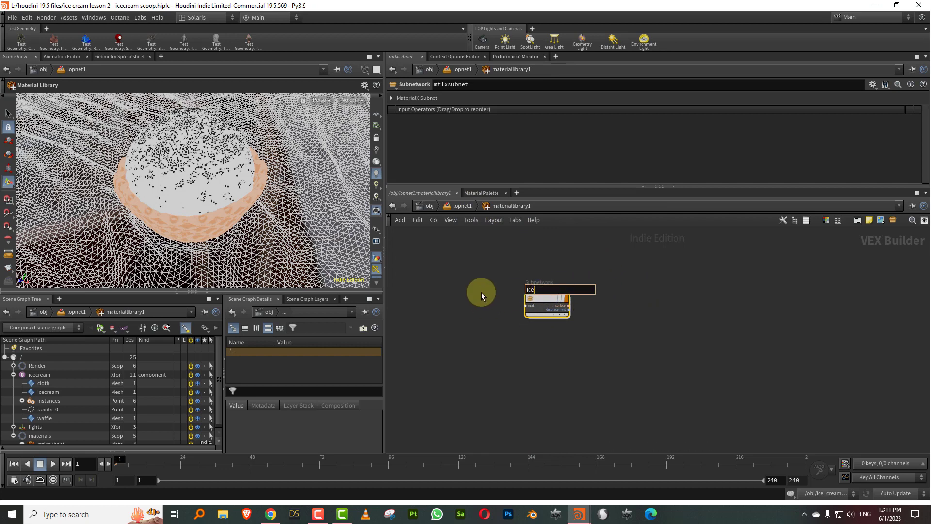
type("cream")
key("Return")
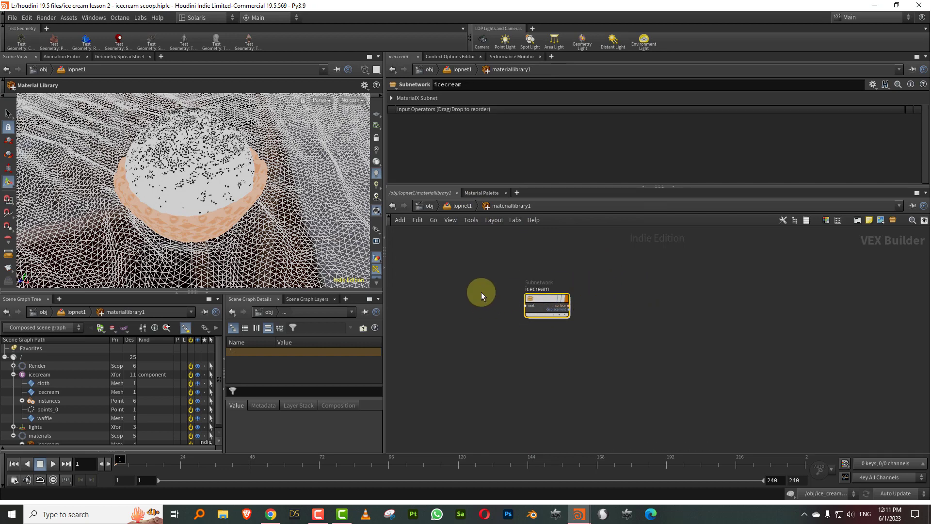
Duplicate the icecream subnet three times and name the copies cloth, waffle and sprinkles.
key("ctrl+c")
key("ctrl+v")
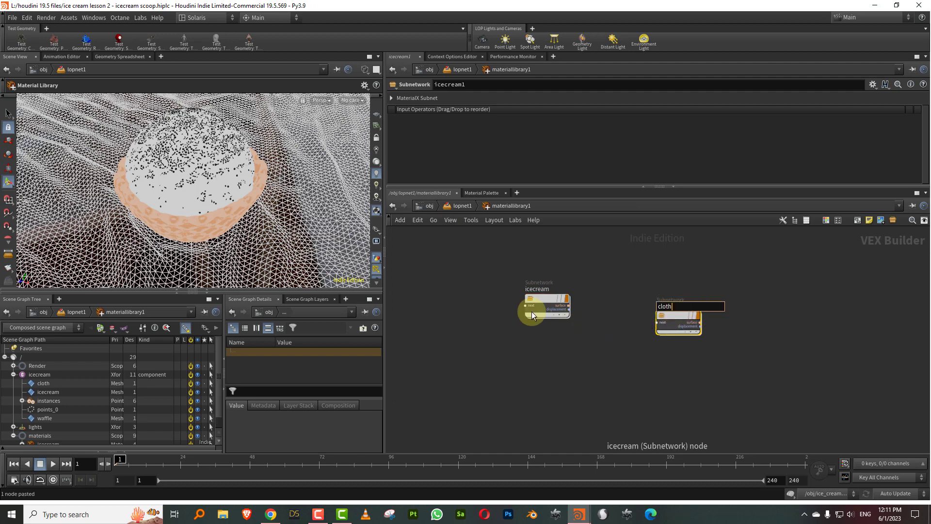
type("cloth")
key("Return")
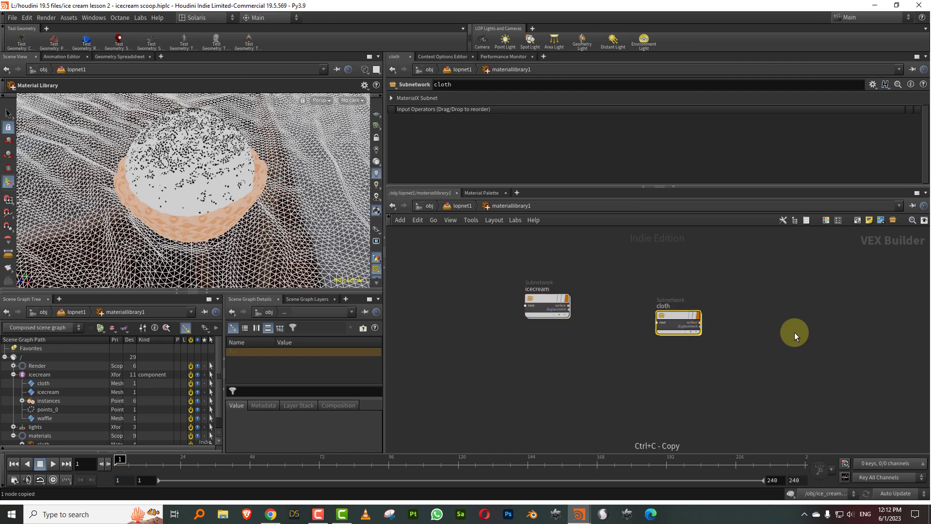
key("ctrl+v")
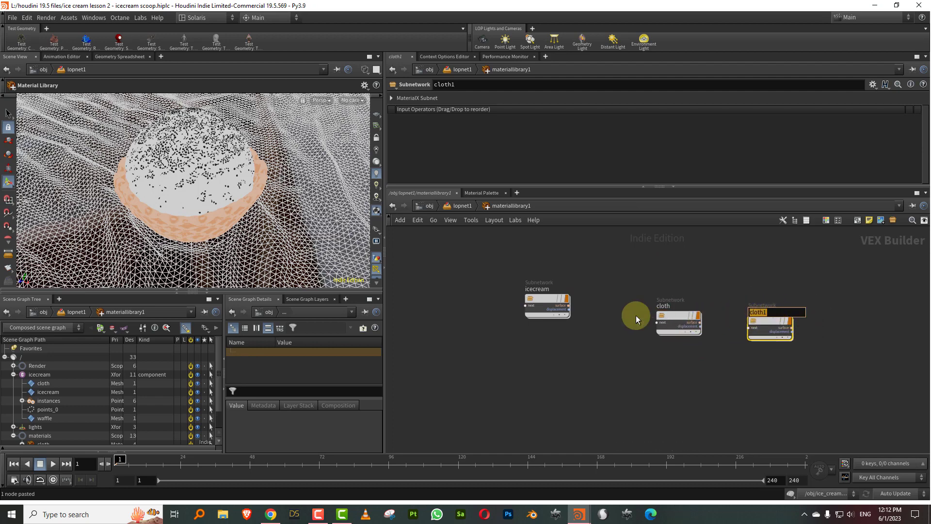
type("waffle")
key("Return")
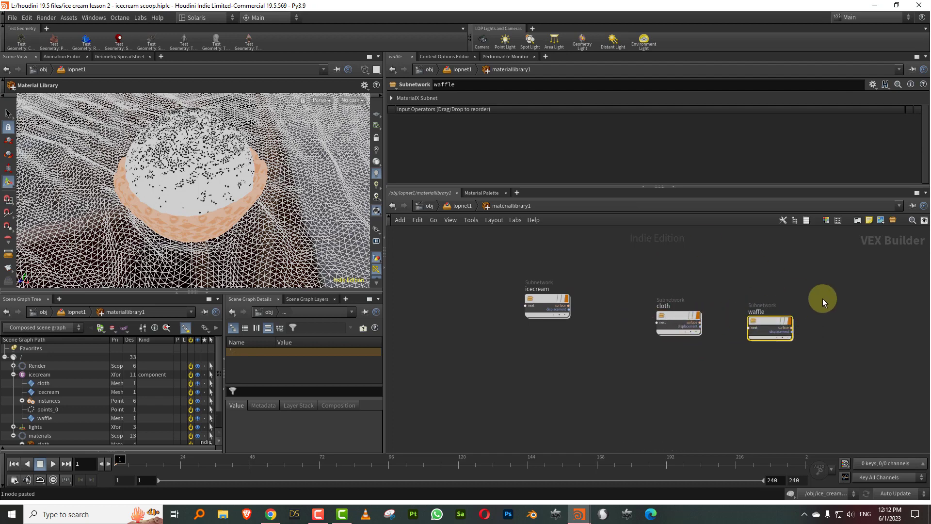
left_click_drag(778, 370, 597, 379)
type("sprinkles")
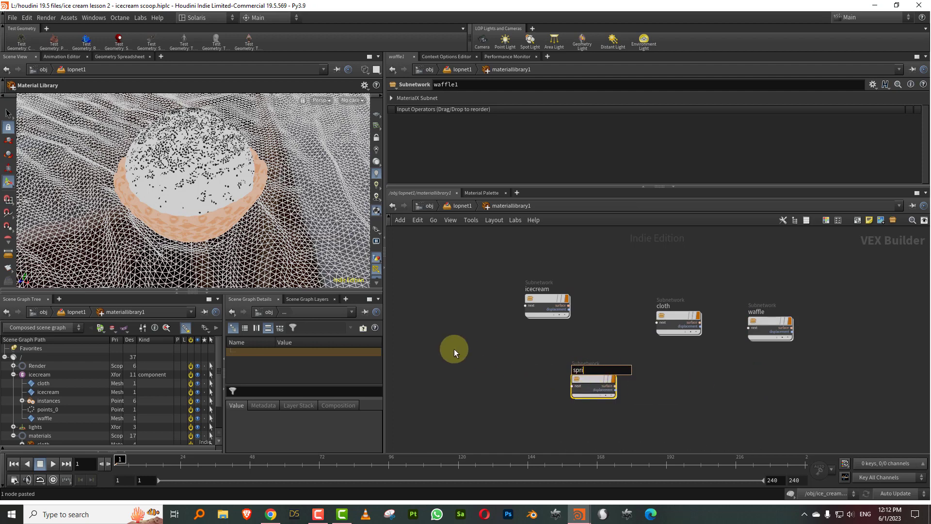
key("Return")
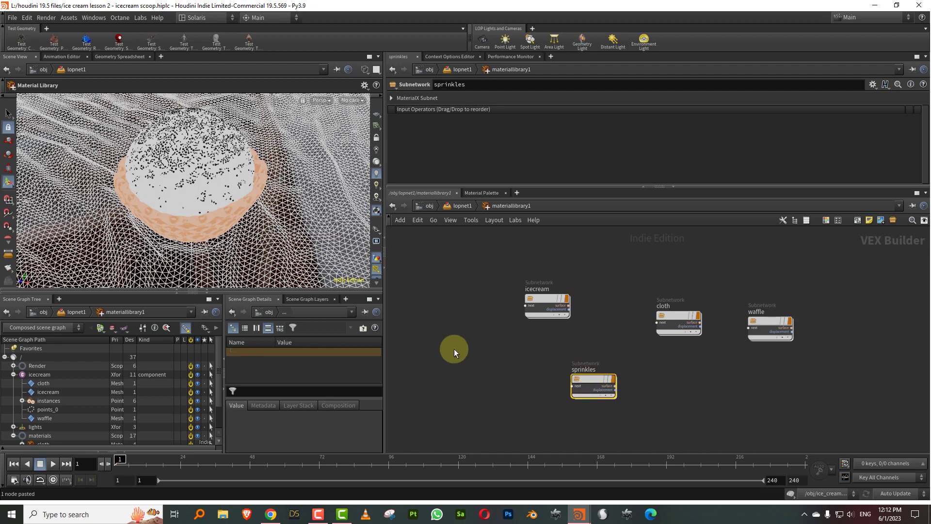
Return to lopnet1 and insert an Assign Material node between materiallibrary1 and domelight1.
left_click(458, 206)
key("Tab")
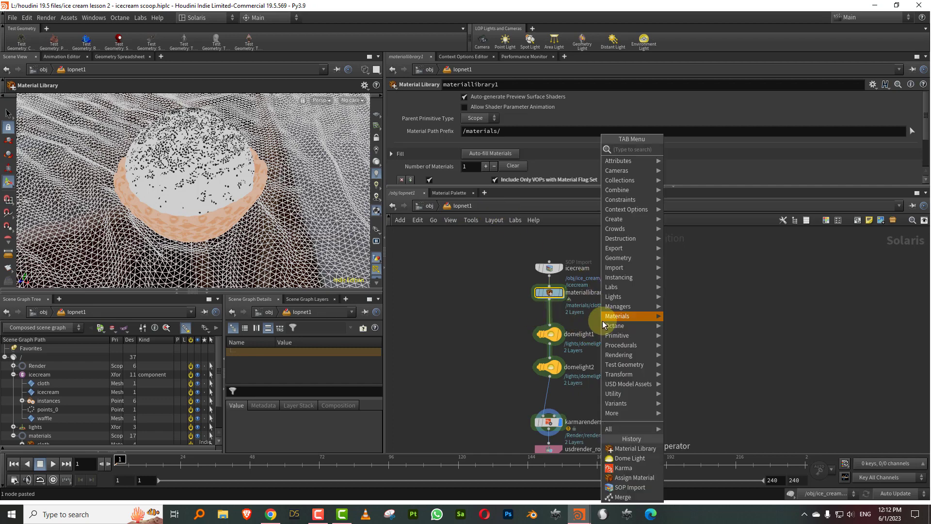
mouse_move(649, 306)
left_click(705, 151)
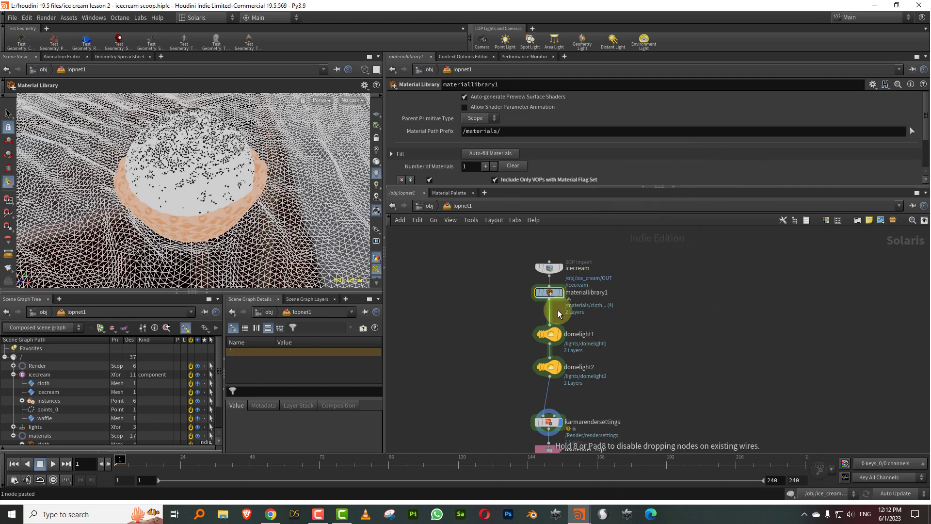
left_click(556, 310)
Enlarge the parameter area and set assignmaterial1's Number of Materials to 4.
left_click_drag(523, 186, 528, 233)
left_click(673, 233)
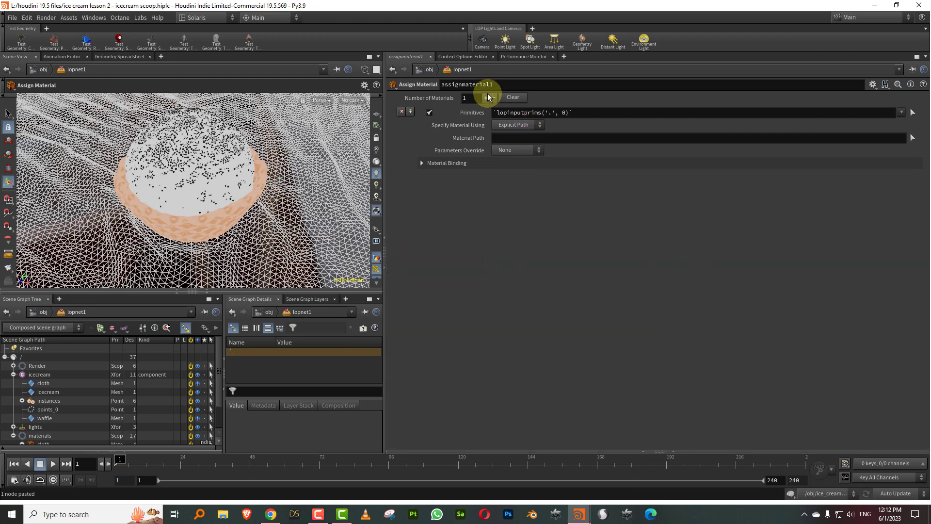
left_click(486, 98)
left_click(486, 98)
left_click(486, 98)
Set the first three Primitives entries of assignmaterial1 to /icecream/cloth, /icecream/icecream and /icecream/waffle from the scene graph.
left_click_drag(307, 291, 304, 194)
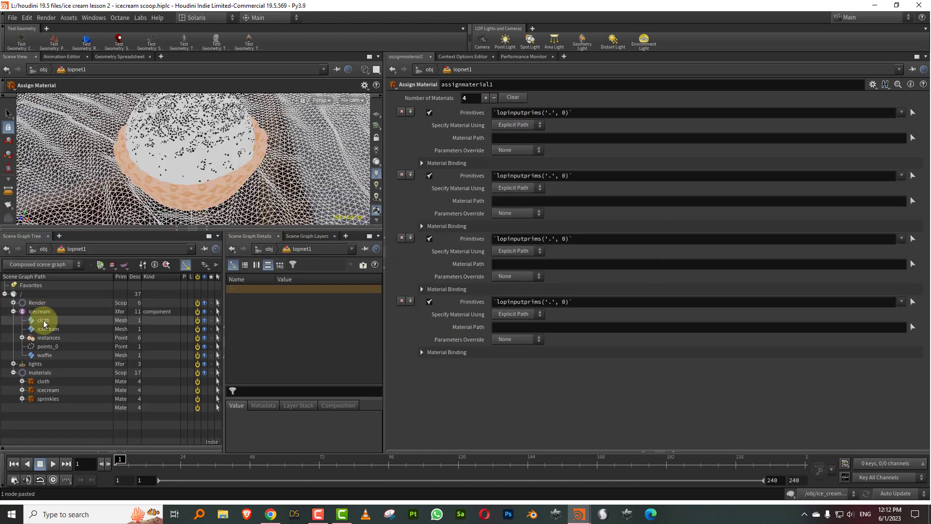
left_click_drag(41, 322, 526, 112)
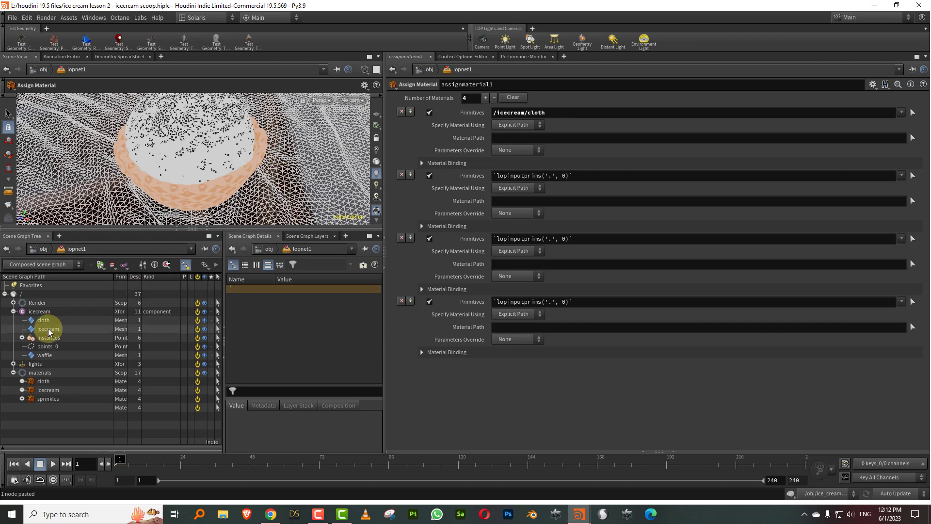
left_click_drag(47, 329, 509, 176)
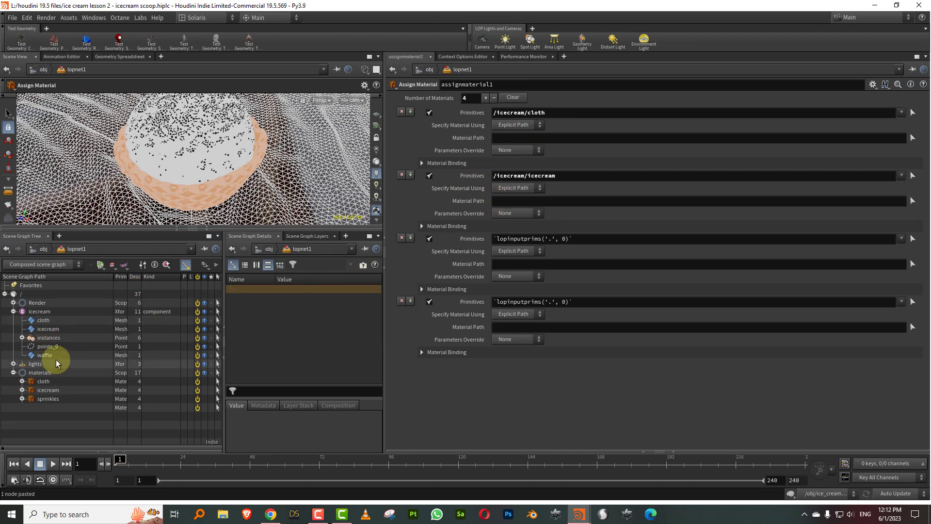
left_click_drag(44, 356, 533, 239)
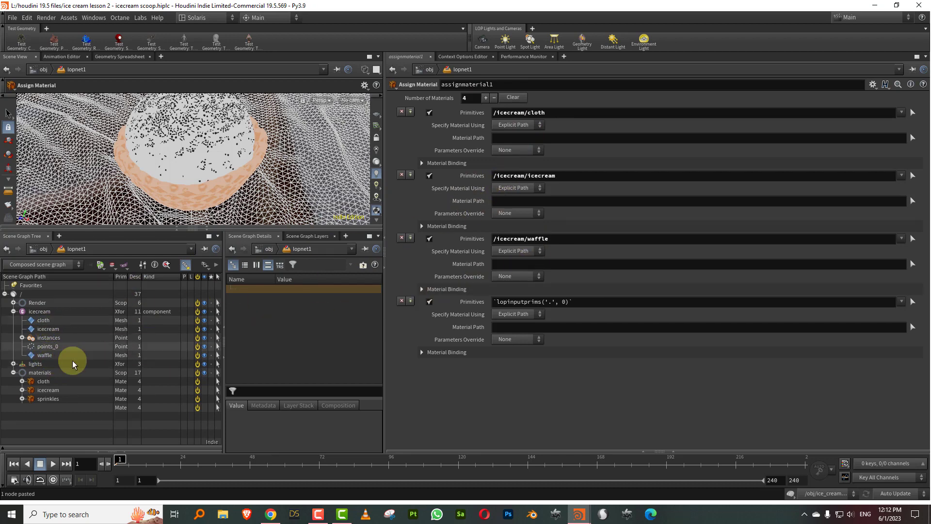
Set the fourth Primitives entry to the mesh_0 prims of both sprinkles_0 and sprinkles_1 under the instances' Prototypes.
left_click(22, 338, "shift")
left_click(70, 364)
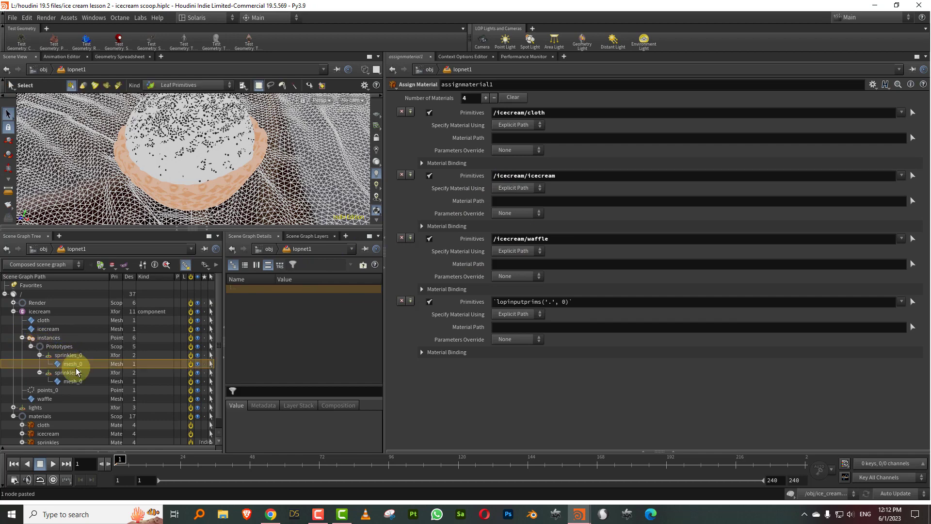
left_click(72, 382, "ctrl")
left_click_drag(321, 364, 542, 308)
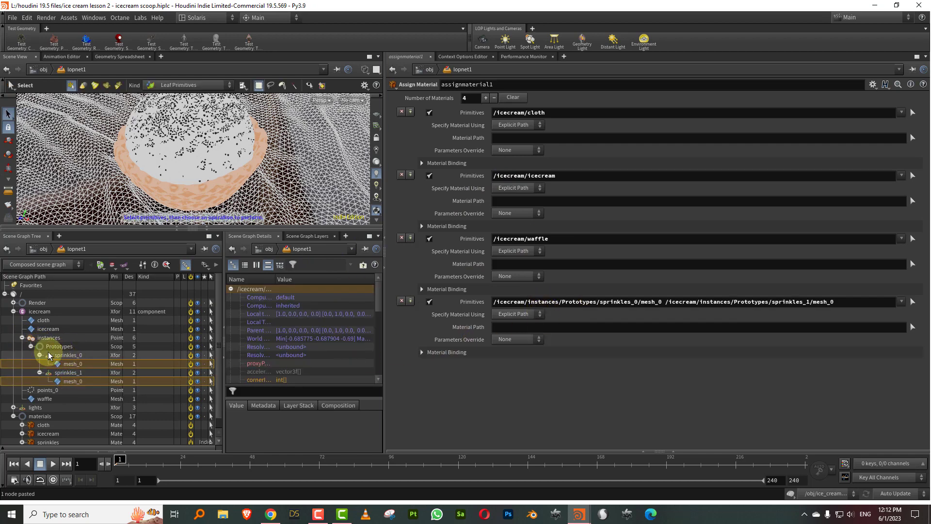
Set the matching Material Paths to /materials/cloth, /materials/icecream, /materials/waffle and /materials/sprinkles.
left_click(22, 338)
left_click_drag(44, 381, 523, 139)
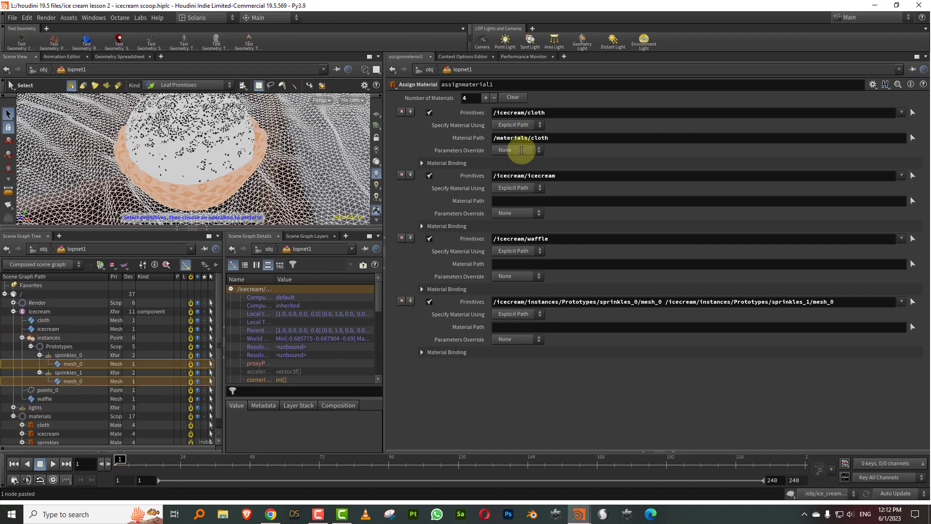
left_click(13, 311)
left_click_drag(47, 346, 533, 201)
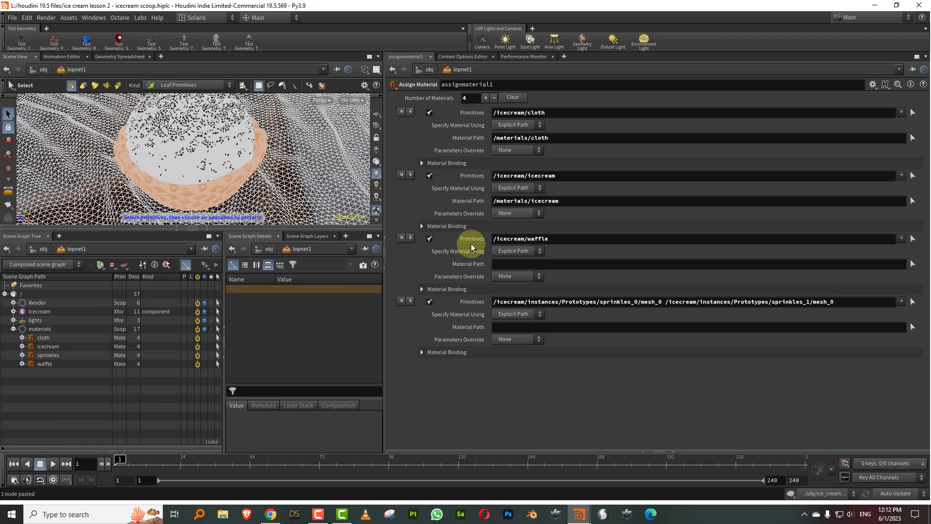
left_click_drag(68, 357, 517, 328)
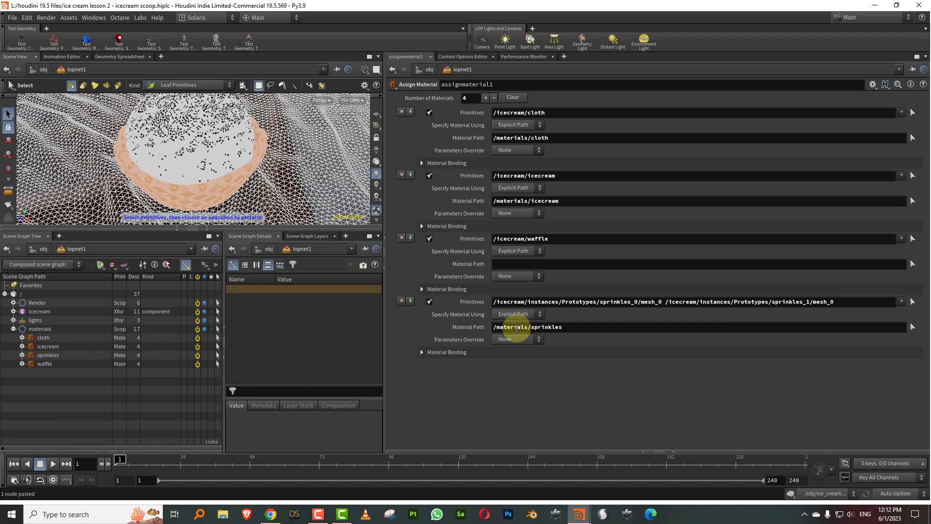
left_click_drag(46, 364, 509, 264)
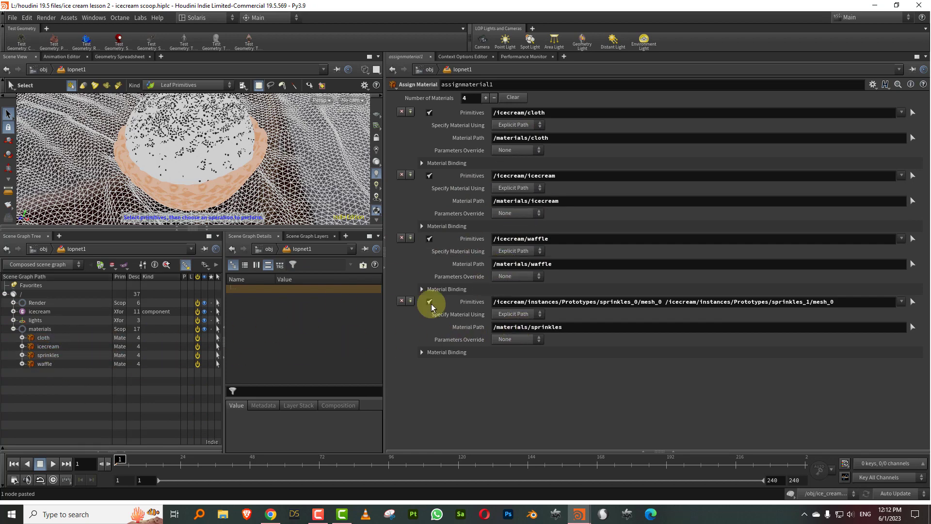
Bring the network view back below the parameters and examine the ice cream's Karma render in the viewport.
left_click(674, 451)
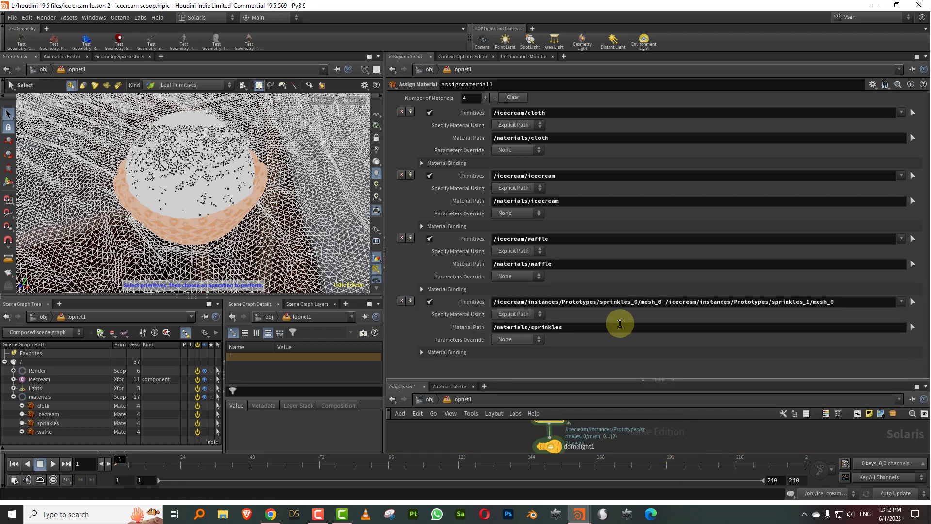
left_click_drag(617, 379, 617, 232)
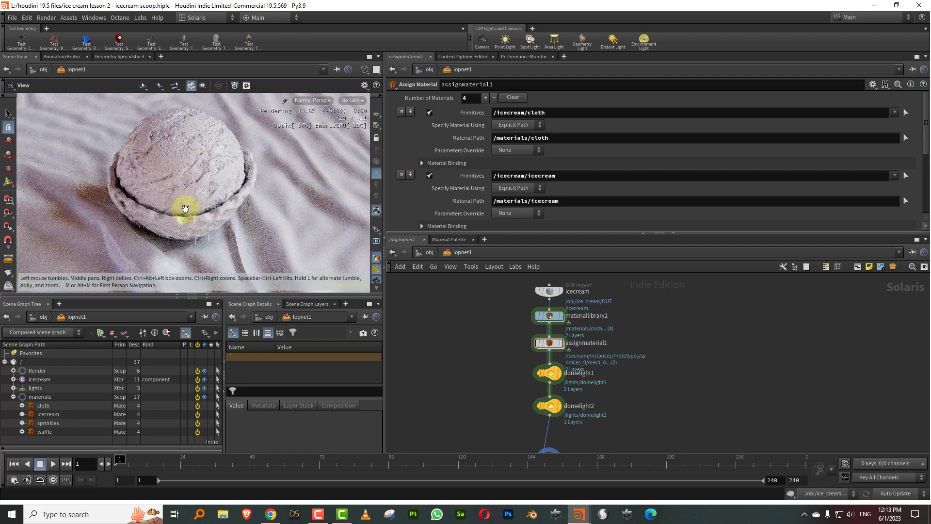
left_click_drag(211, 189, 185, 186)
scroll(186, 186, "down", 8)
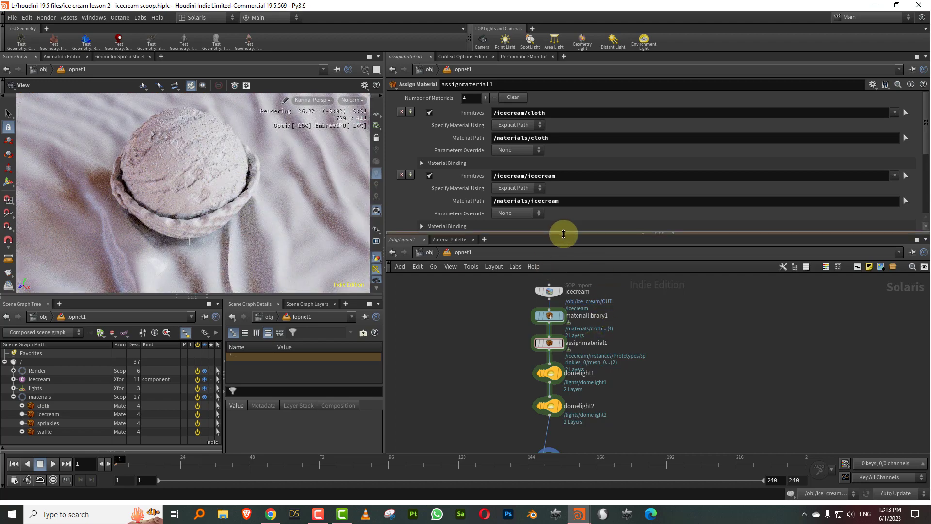
left_click_drag(563, 233, 564, 190)
mouse_move(233, 204)
left_mouse_down()
mouse_move(212, 235)
mouse_move(225, 202)
left_mouse_up()
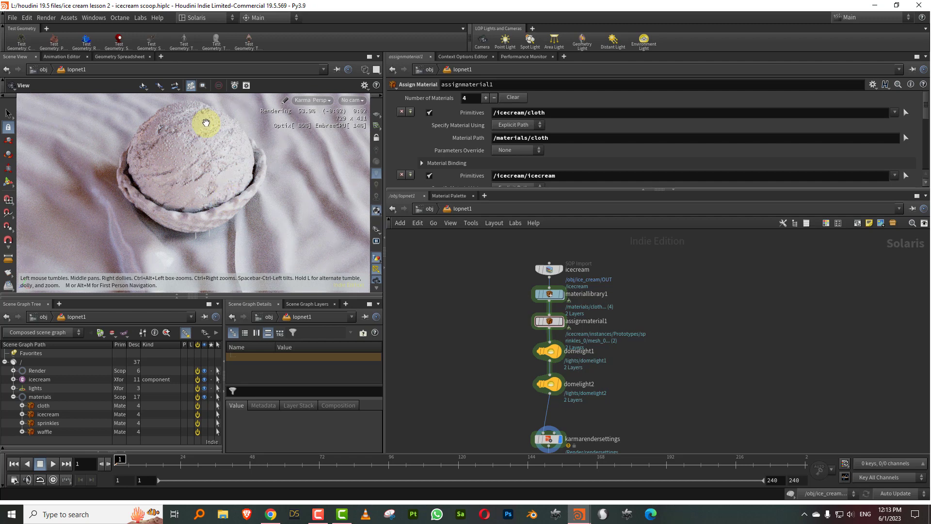
Open the cloth subnet inside materiallibrary1, move its inputs node well away from the standard surface, and select the standard surface.
double_click(564, 298)
double_click(674, 320)
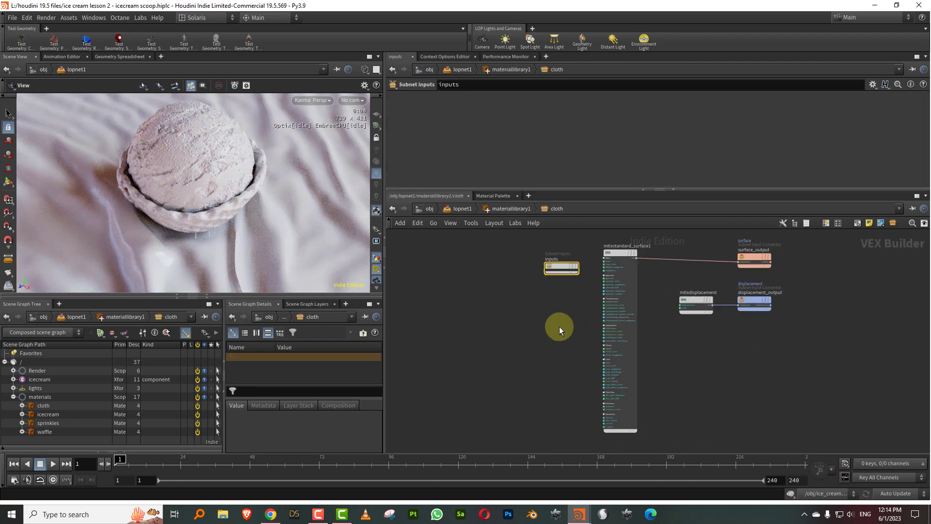
left_click(563, 267)
left_click_drag(564, 268, 495, 268)
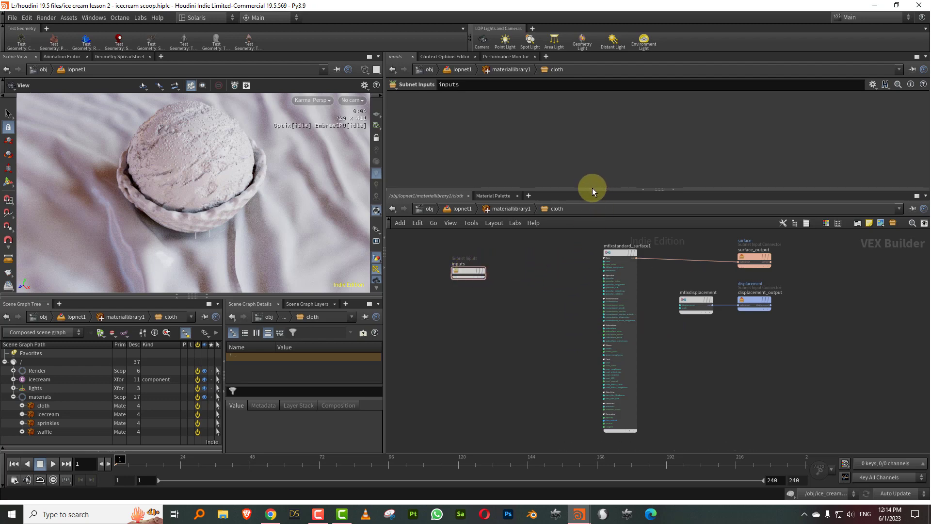
left_click_drag(592, 188, 586, 159)
left_click_drag(466, 245, 433, 241)
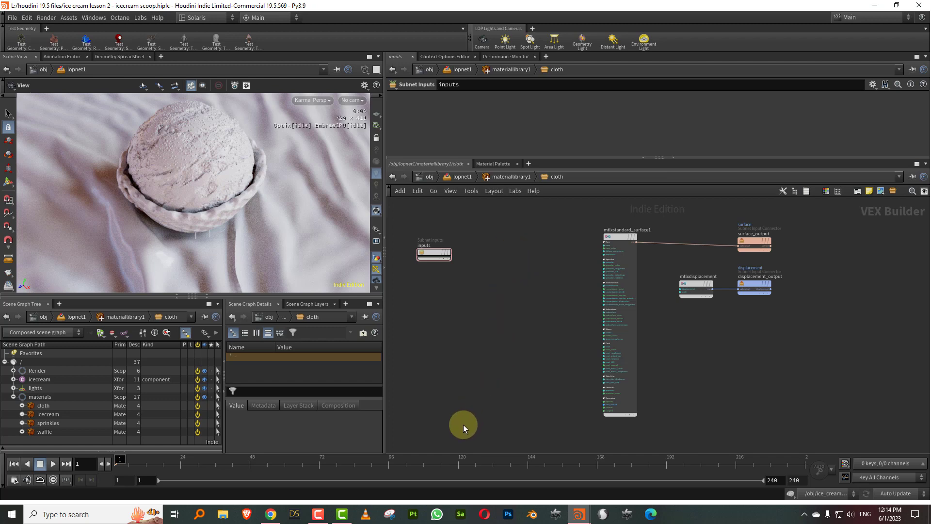
left_click(621, 296)
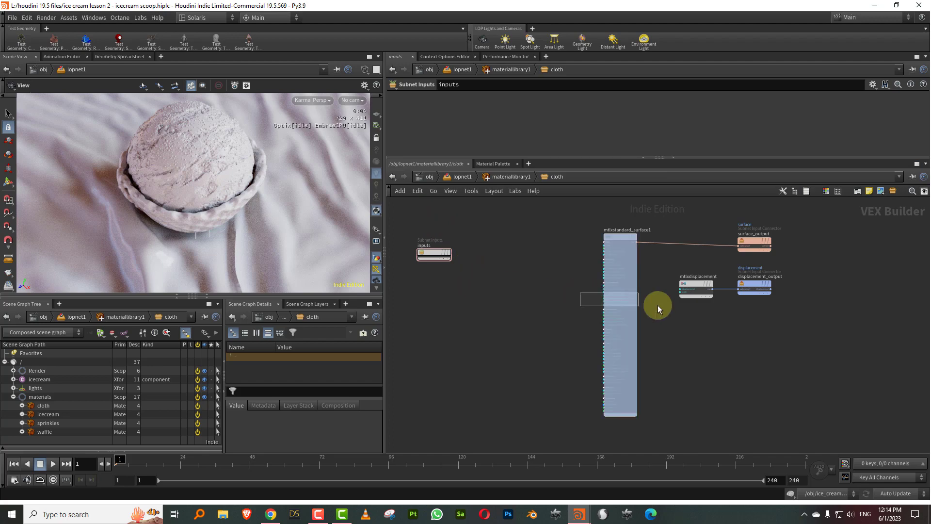
Set the cloth standard surface's specular roughness to about 0.628 and its diffuse roughness to about 0.48.
left_click_drag(499, 156, 485, 233)
left_click(420, 111)
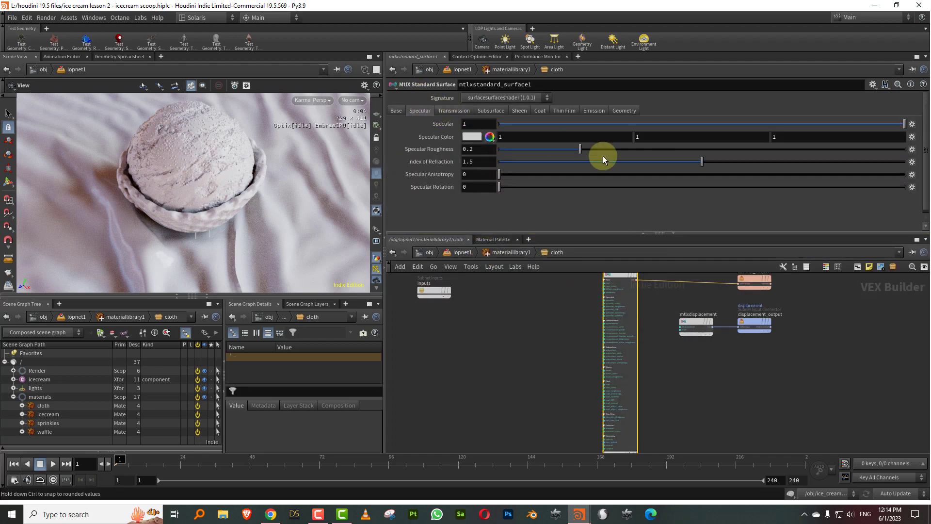
left_click(754, 151)
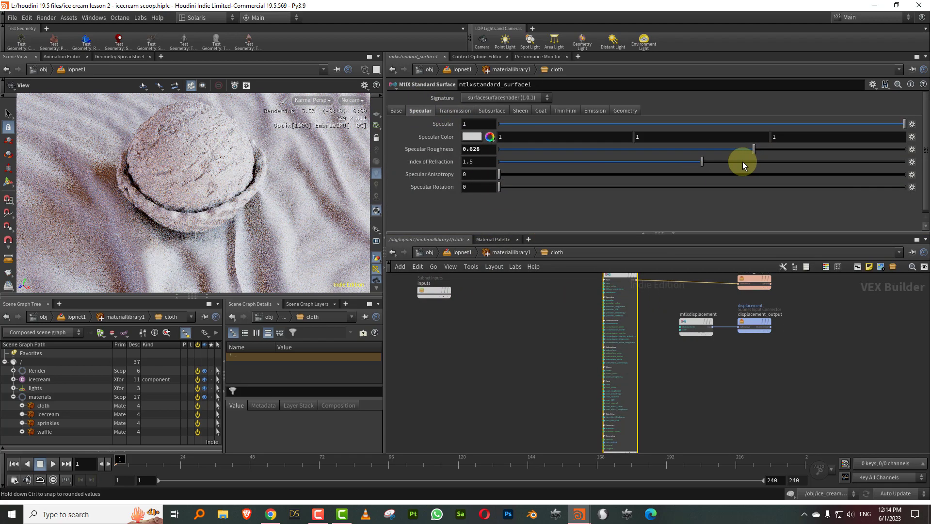
left_click(401, 111)
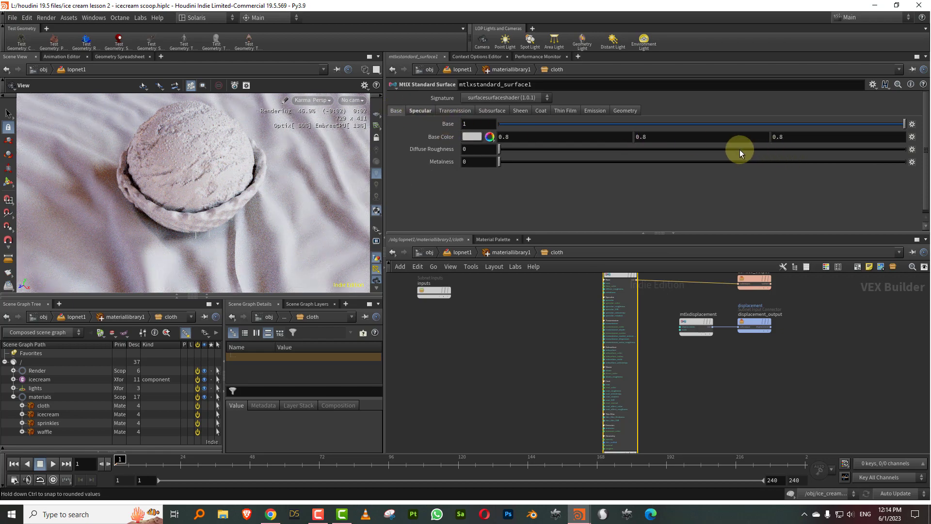
left_click(740, 149)
left_click(693, 149)
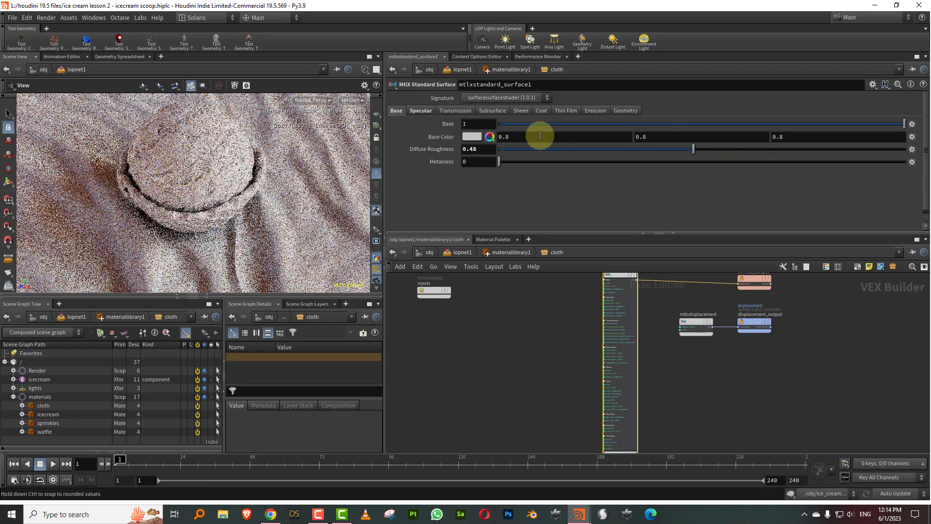
Add a MtlX Image node before the standard surface in the cloth material.
scroll(527, 335, "up", 3)
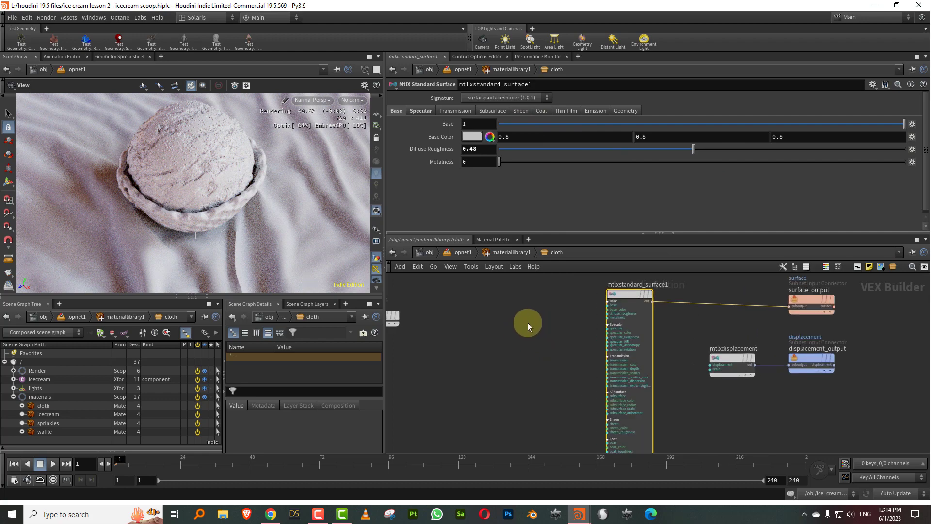
key("Tab")
type("ima")
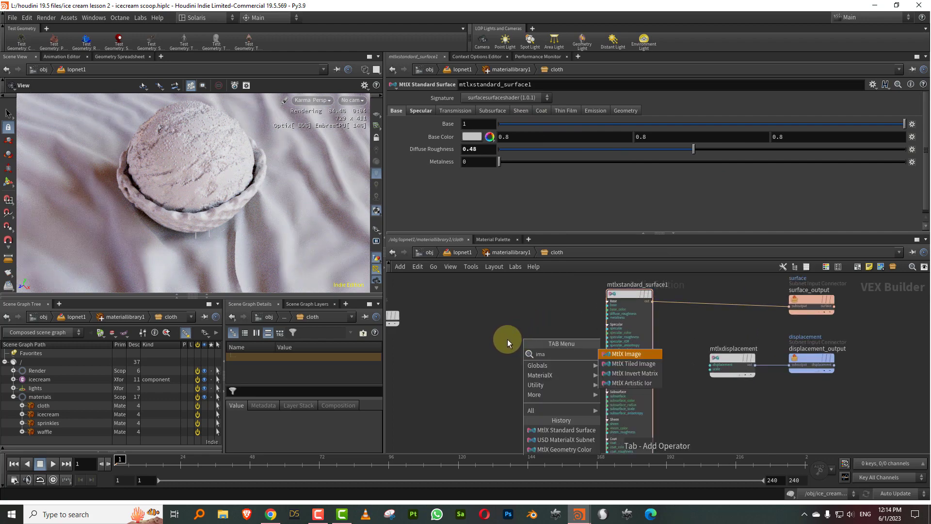
left_click(626, 353)
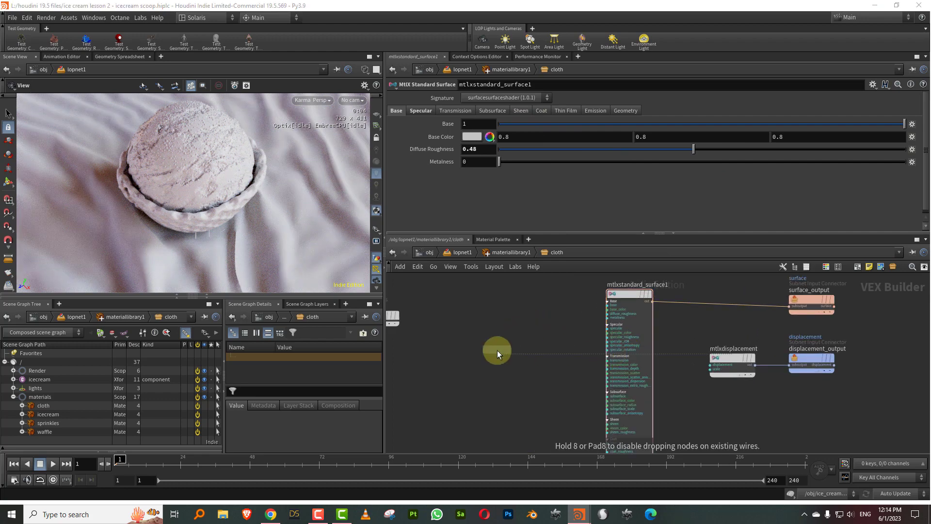
left_click(537, 326)
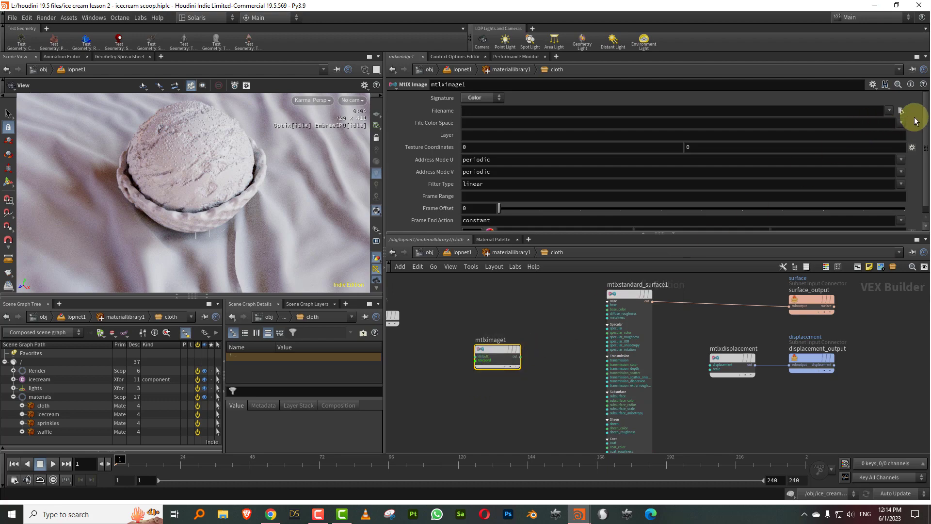
Load fabric_BaseColor.png from L:/houdini 19.5 files/textures/fabric/ into the image node.
left_click(901, 111)
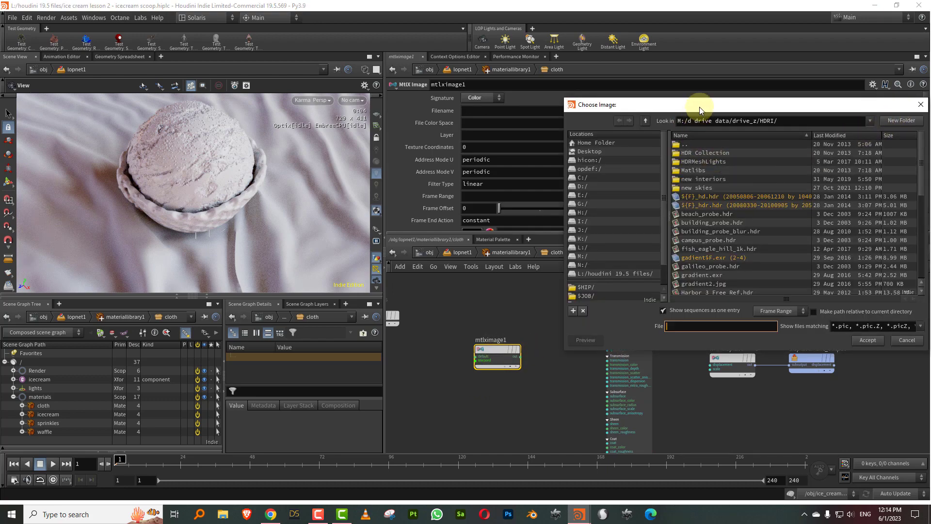
left_click_drag(699, 107, 565, 84)
left_click(482, 249)
left_click(559, 260)
left_click(577, 148)
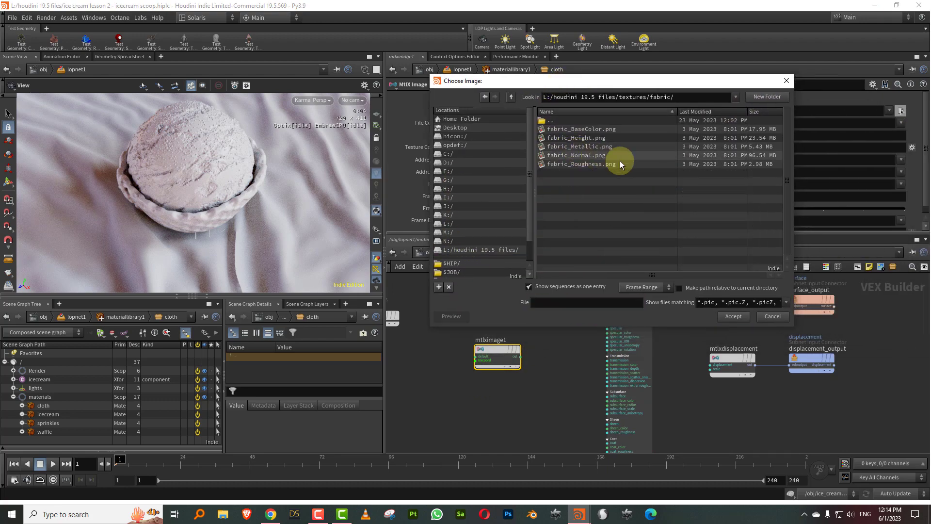
left_click(601, 129)
left_click(733, 317)
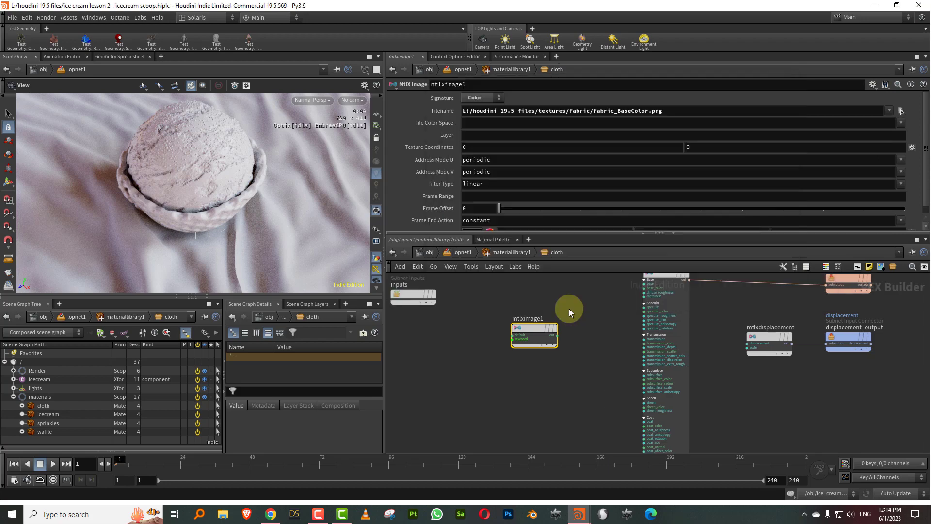
Connect the base color image's output to the standard surface's base_color input.
scroll(570, 306, "up", 2)
left_click(538, 338)
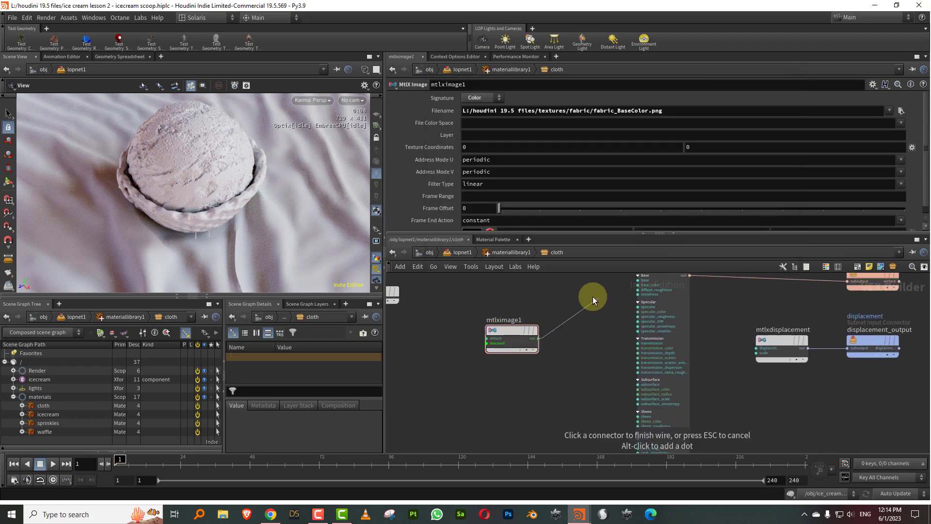
middle_click_drag(593, 296, 548, 327)
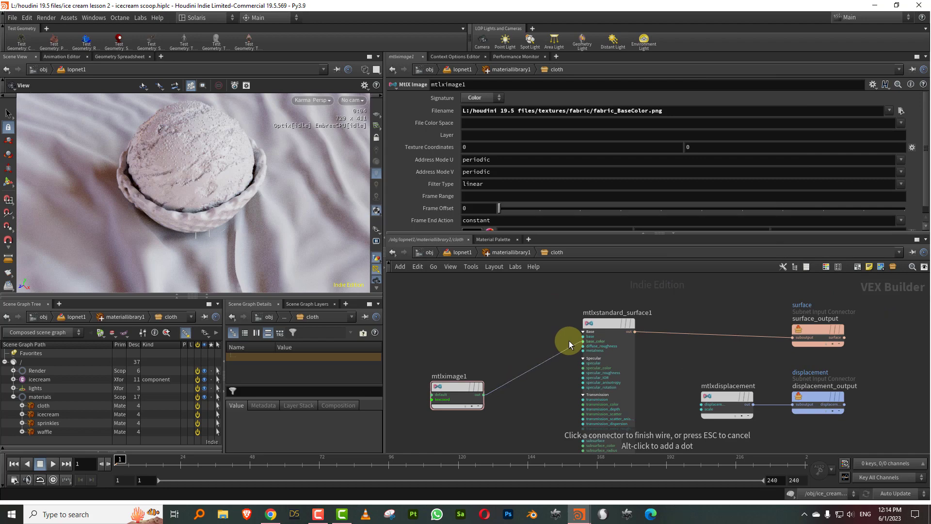
left_click(582, 341)
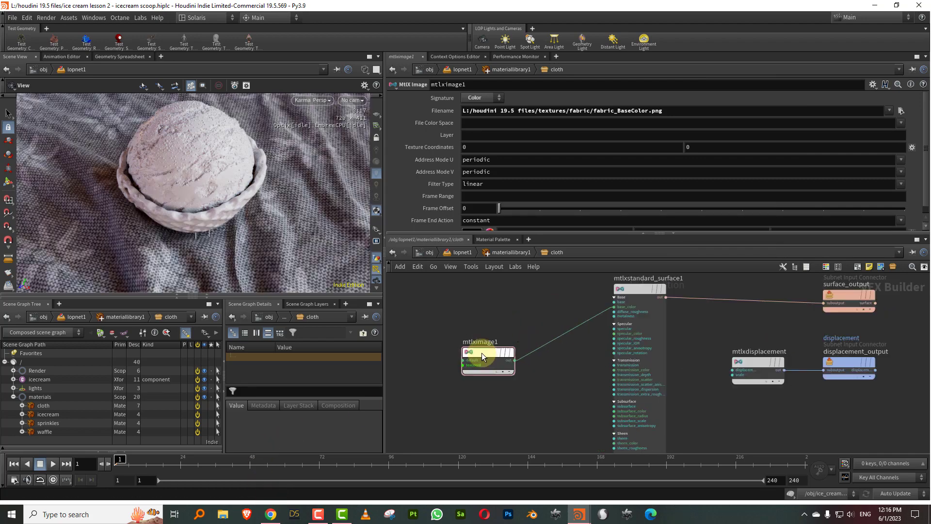
Insert a MtlX Color Correct node between the base color image and the standard surface, and set its gamma to about 1.673.
left_click_drag(482, 354, 441, 337)
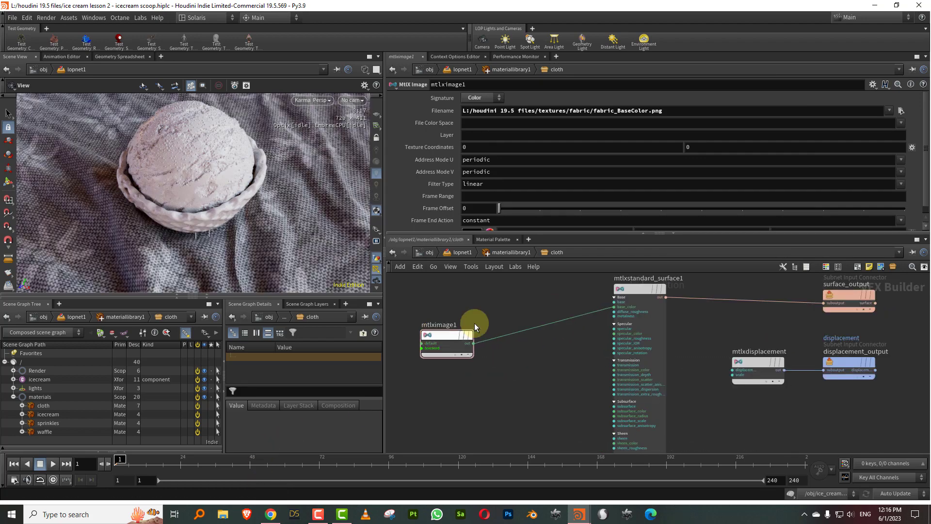
key("Tab")
type("c")
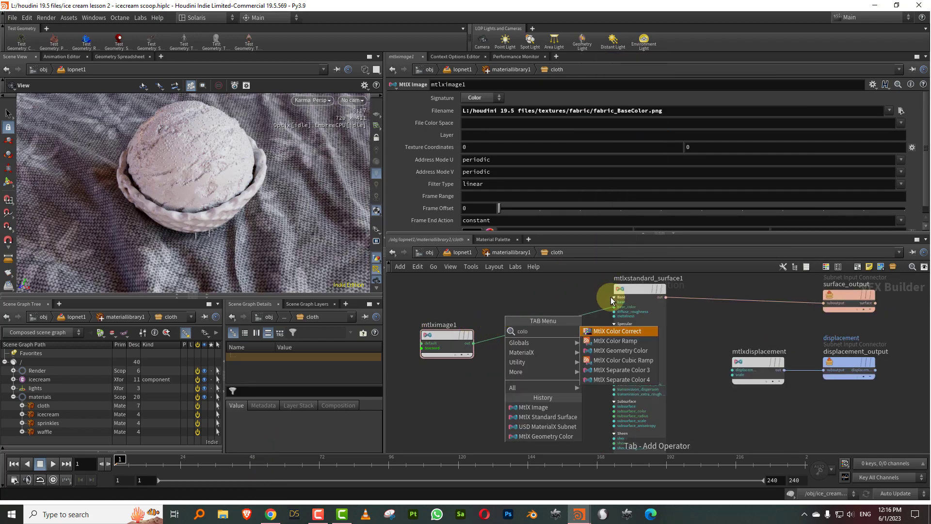
left_click(627, 331)
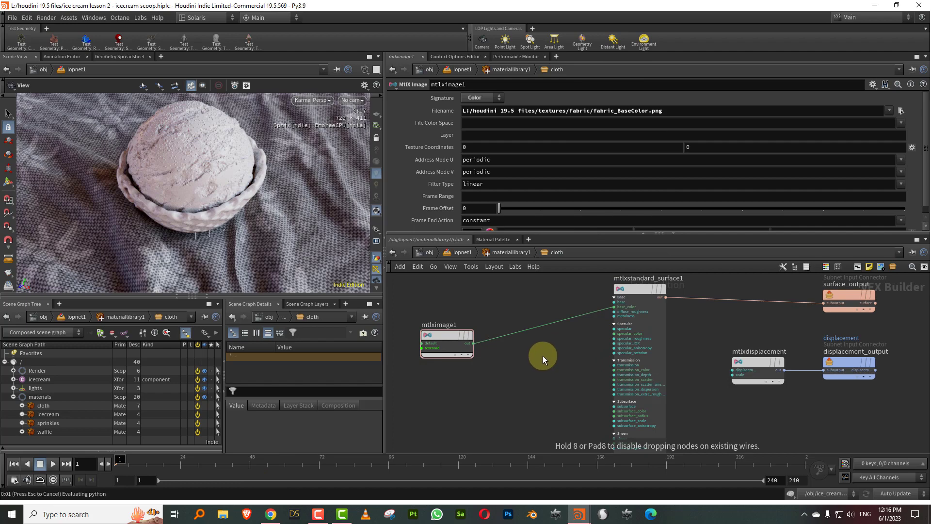
left_click(543, 355)
left_click_drag(543, 350, 545, 332)
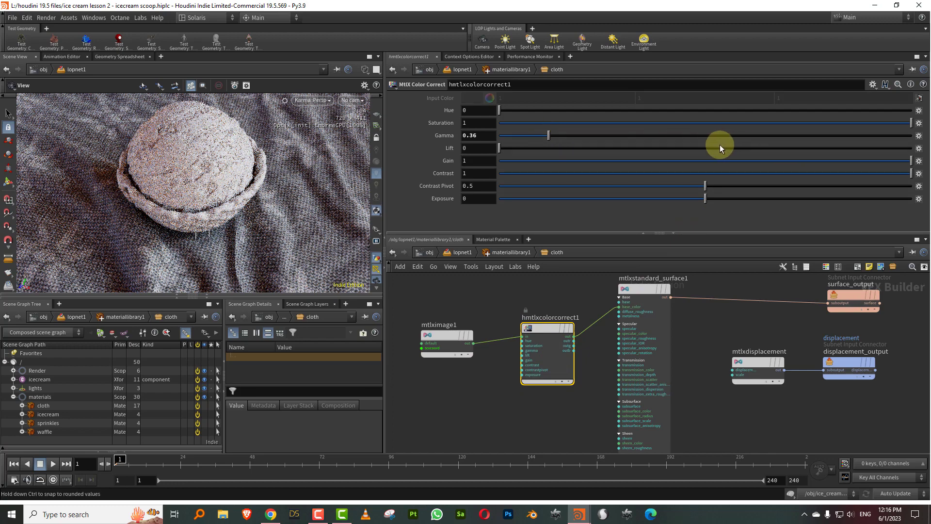
left_click(729, 136)
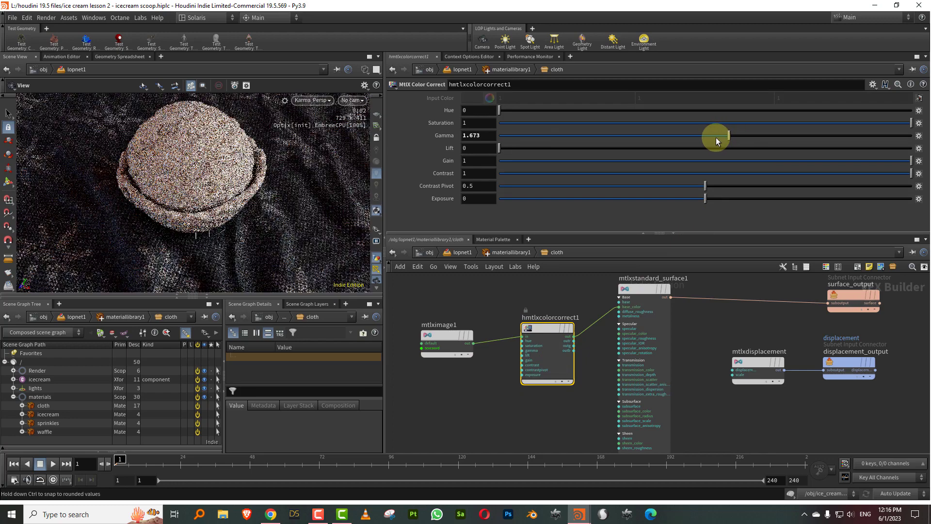
Move the subnet inputs node out of the way and add a MtlX Texcoord node before the image node.
middle_click_drag(456, 314, 551, 307)
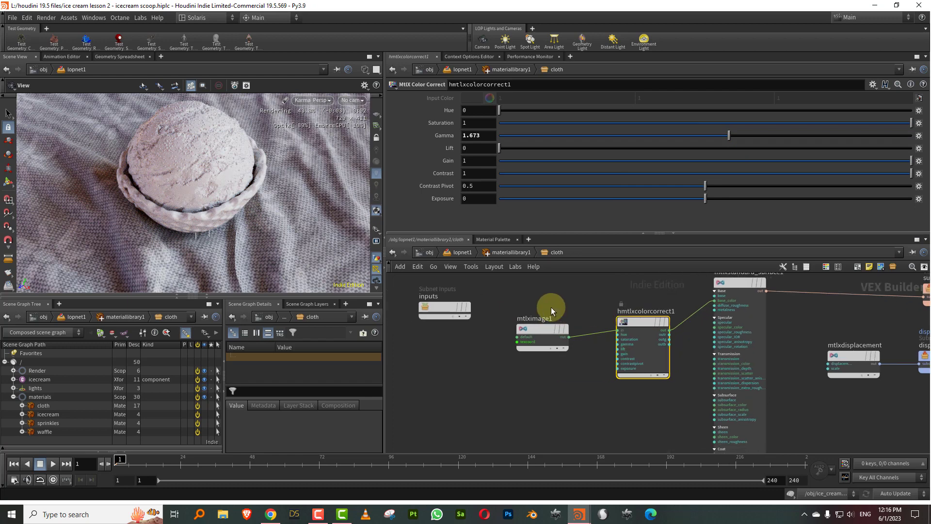
left_click_drag(447, 307, 454, 283)
key("Tab")
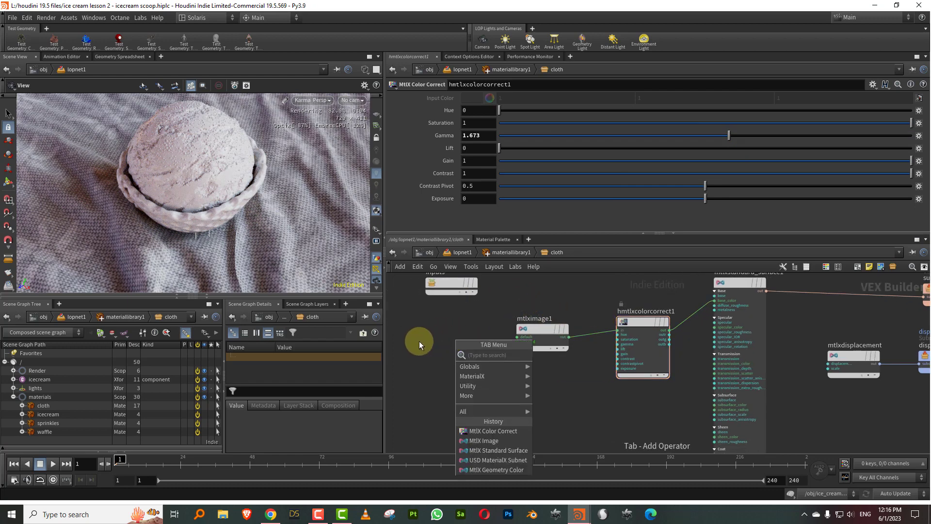
type("uv")
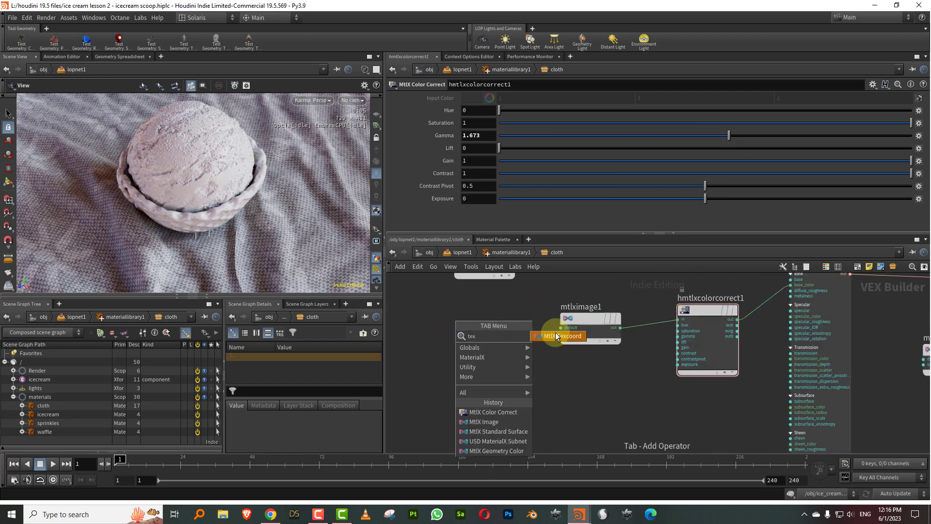
left_click(555, 333)
left_click(488, 316)
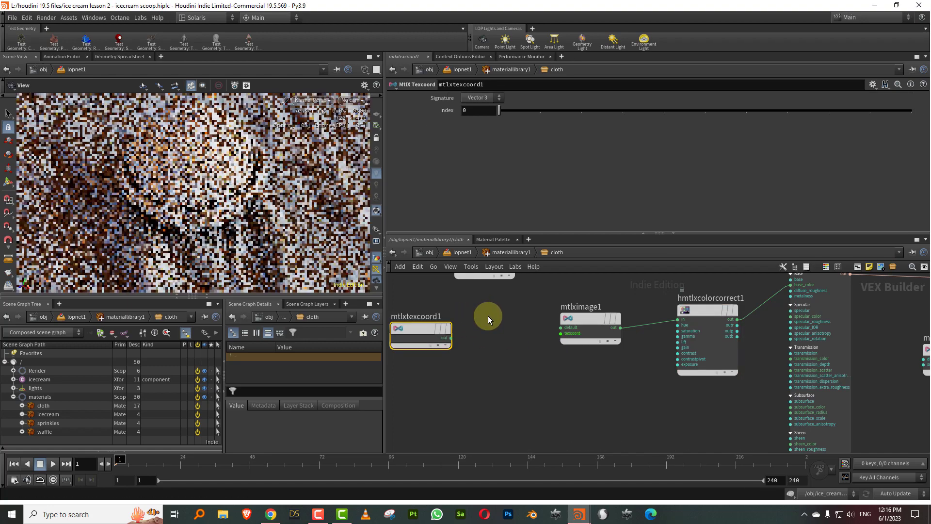
Add a MtlX Multiply node between the Texcoord node and the image node.
key("Tab")
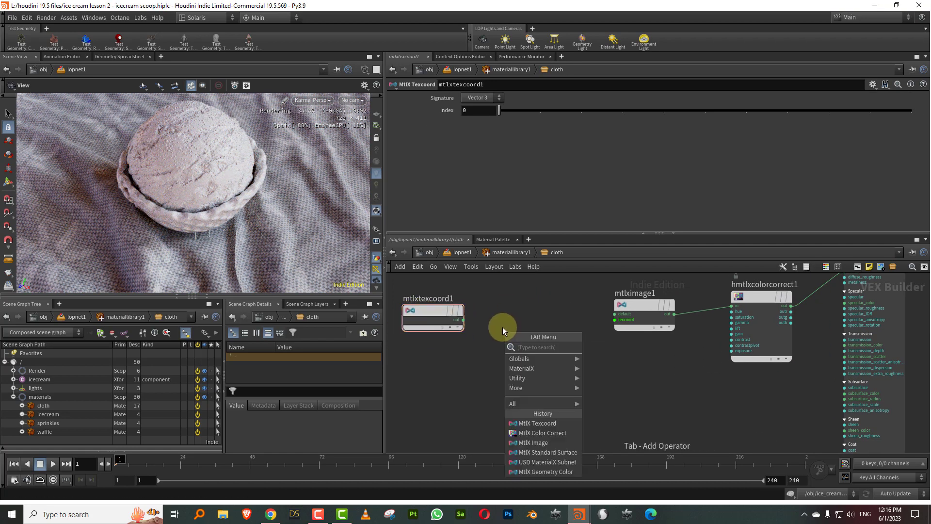
type("mul")
left_click(611, 348)
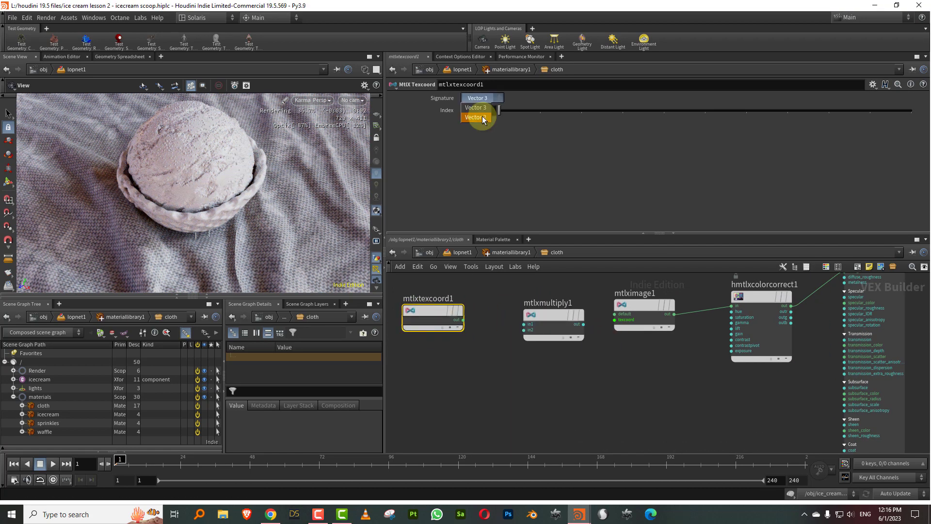
Set the Texcoord signature to Vector 2 and wire it through the Multiply node into the image's texcoord input.
left_click(482, 116)
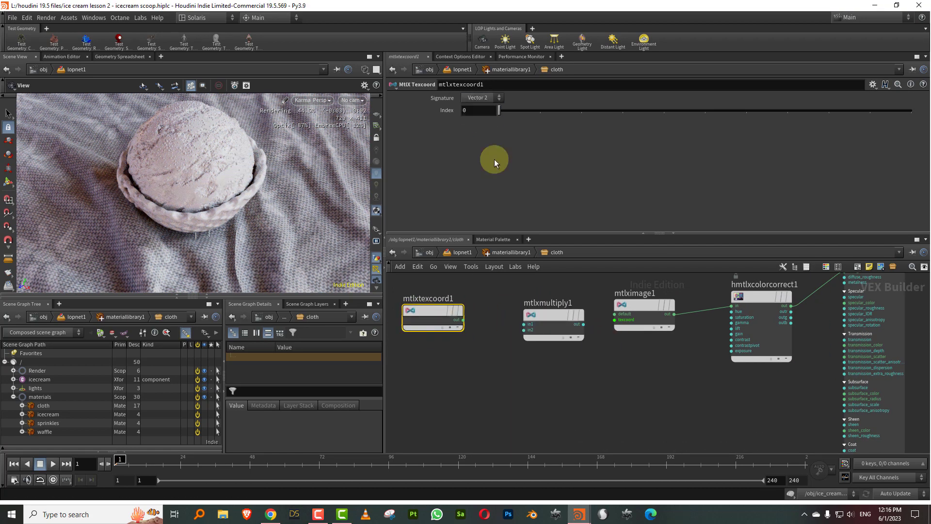
left_click_drag(464, 320, 558, 317)
left_click_drag(558, 318, 615, 319)
Set both components of the Multiply node's Input 2 to 2.
left_click_drag(468, 124, 411, 130)
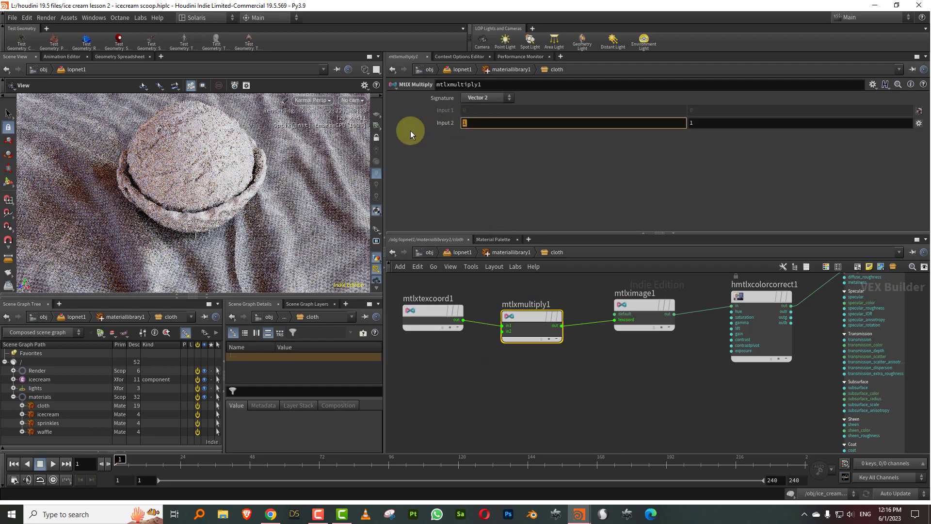
type("2")
key("Tab")
type("2")
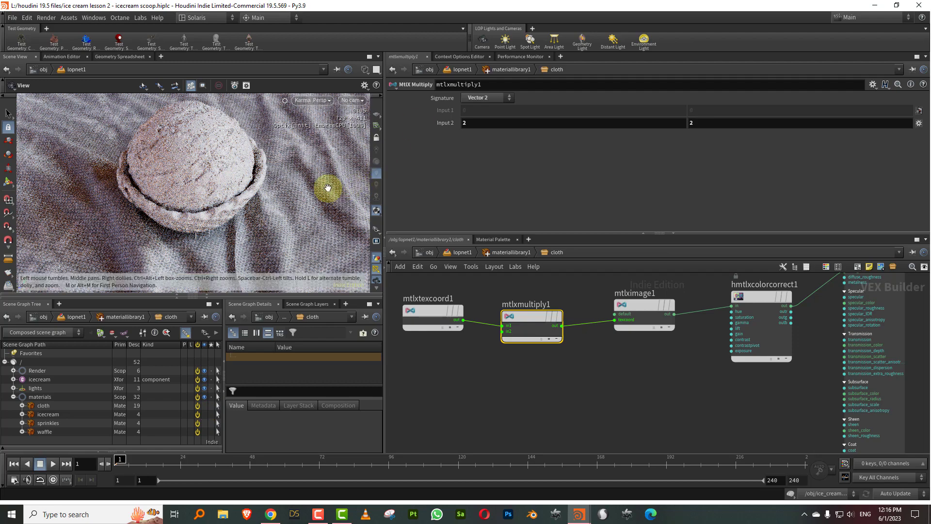
Set both components of the Multiply node's Input 2 to 1.5.
left_click(476, 122)
type("1.5")
key("Tab")
type("1.5")
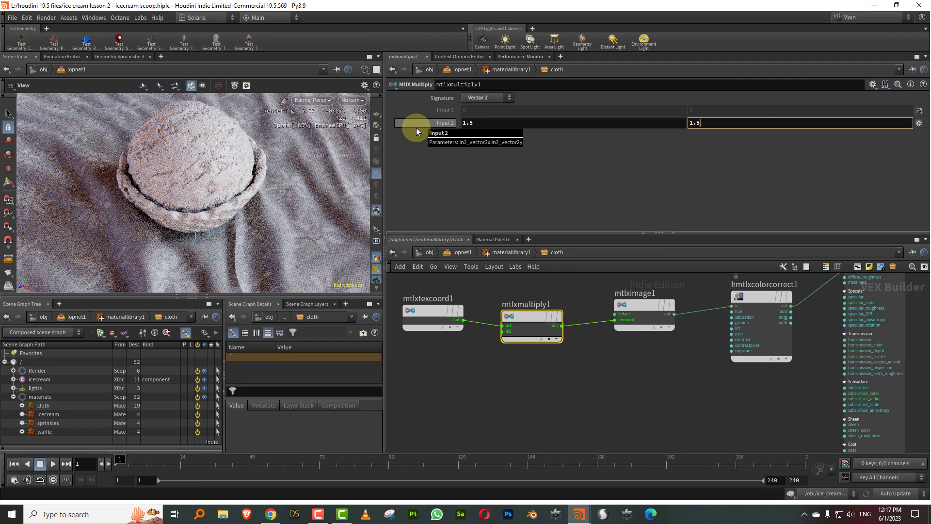
key("Return")
Enlarge the network view, duplicate the base color image node, and place the copy below the original.
left_click_drag(616, 233, 617, 160)
left_click(581, 333)
middle_click_drag(700, 348, 564, 313)
left_click(587, 265)
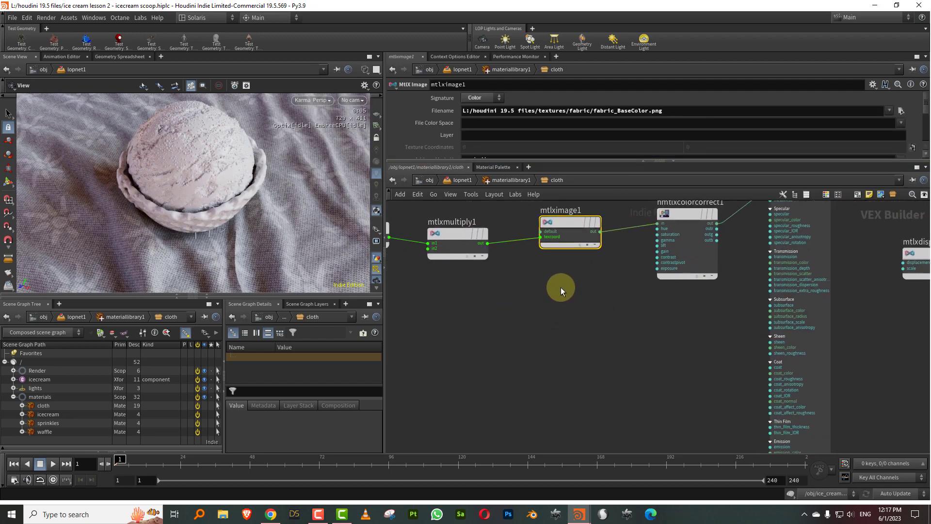
key("ctrl+c")
key("ctrl+v")
left_click_drag(579, 284, 570, 350)
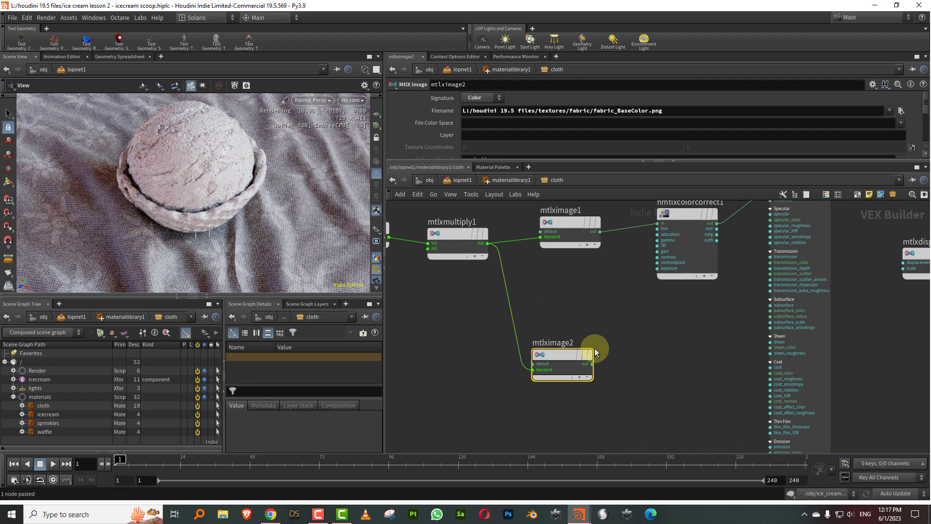
Load fabric_Normal.png from the fabric textures folder into the duplicated image node.
left_click(901, 111)
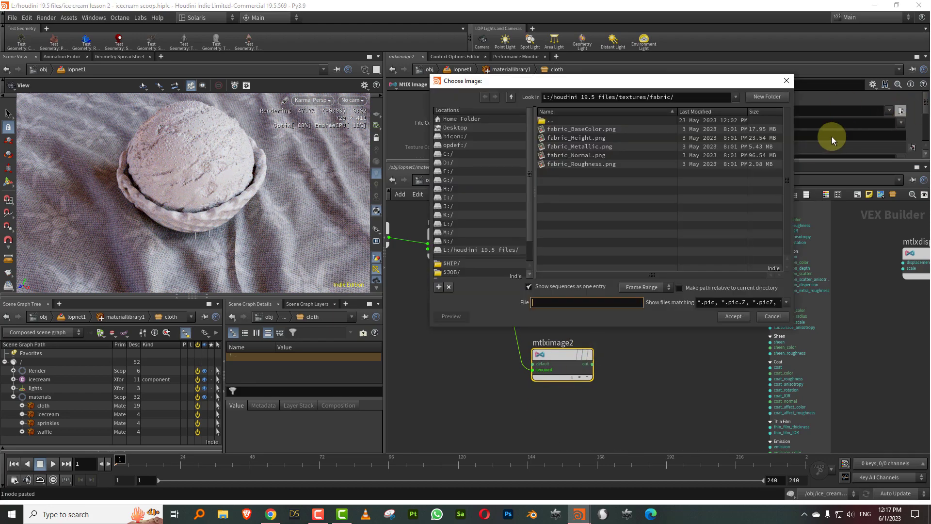
left_click(598, 157)
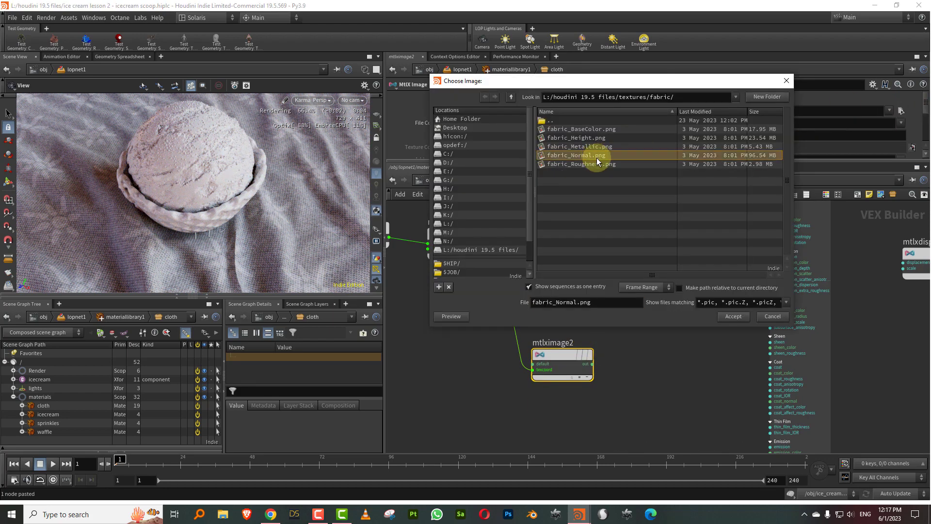
left_click(734, 316)
Add a MtlX Normalmap node beside the fabric normal image and feed the image's output into its input.
middle_click_drag(647, 341, 618, 313)
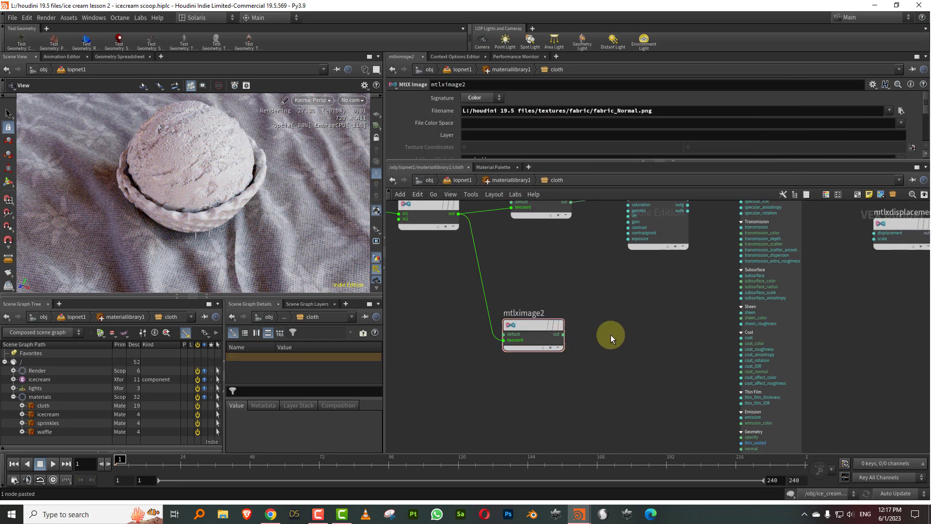
key("Tab")
type("norma")
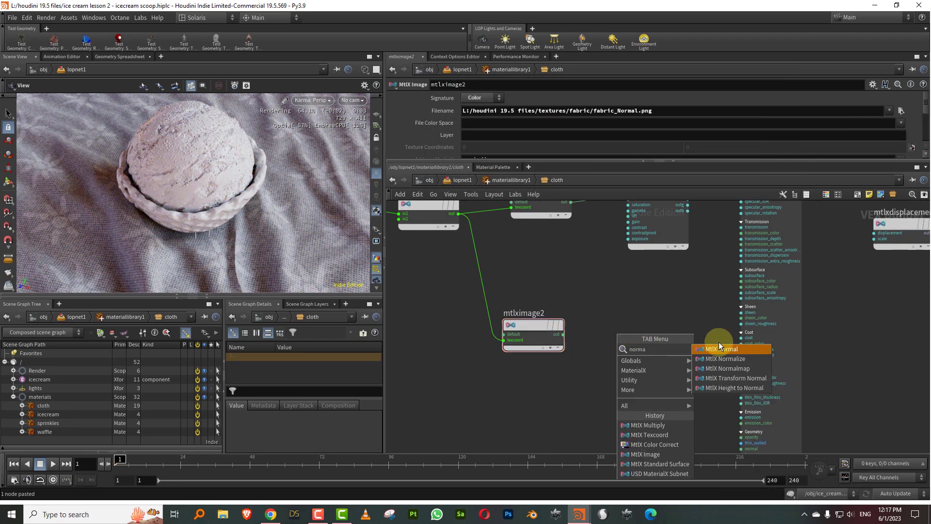
left_click(733, 368)
left_click(647, 338)
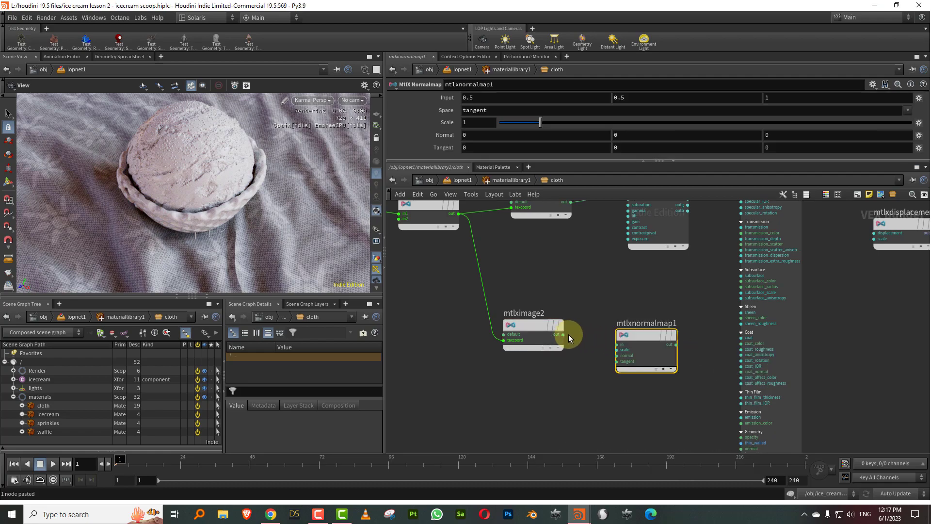
left_click_drag(564, 335, 626, 342)
Connect the normal map node's output to the normal input of the cloth's standard surface.
middle_click_drag(628, 307, 522, 256)
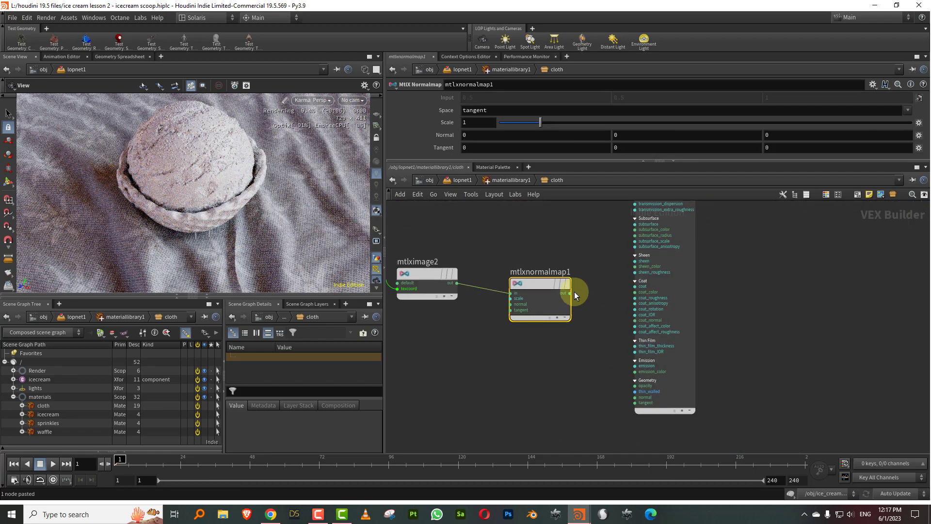
left_click(572, 293)
left_click(612, 394)
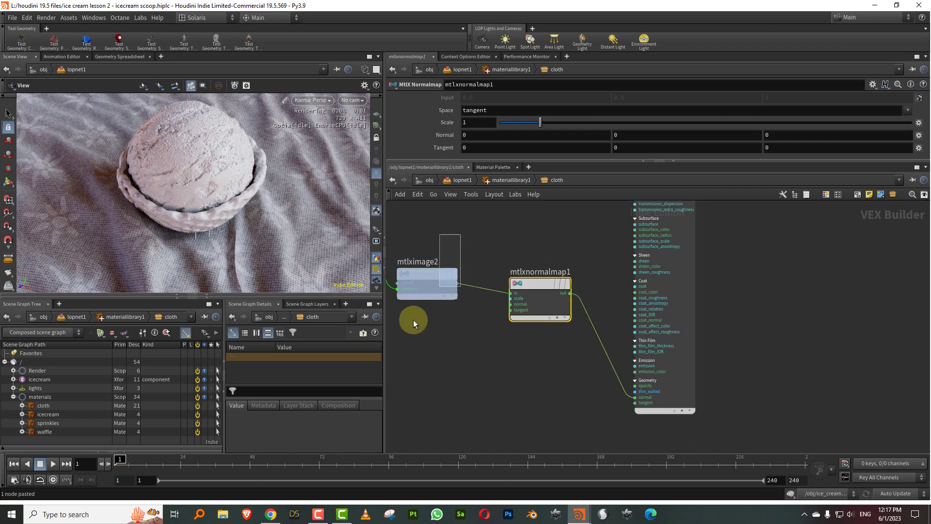
Set the signature of the fabric normal image node to Vector 3.
left_click(426, 288)
left_click(487, 97)
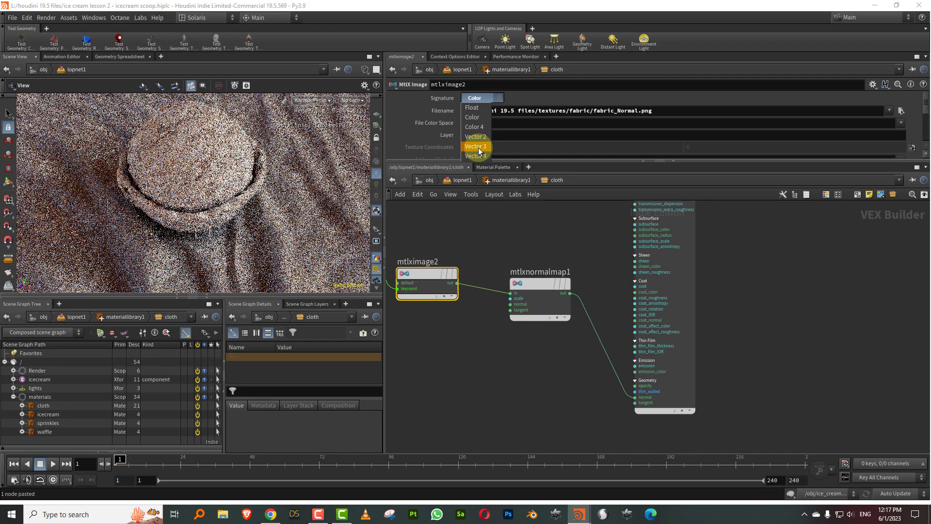
left_click(475, 147)
left_click(499, 217)
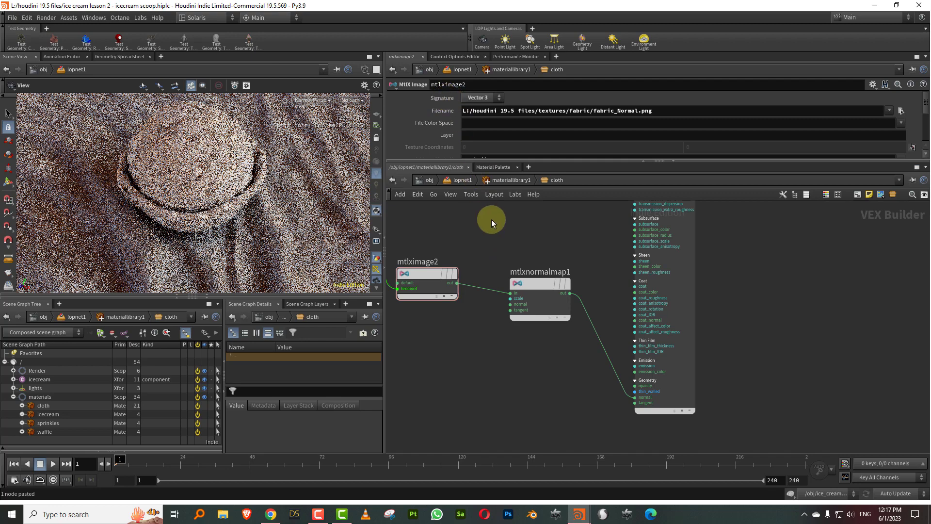
Set the Normalmap node's Scale to 0.7.
left_click(528, 285)
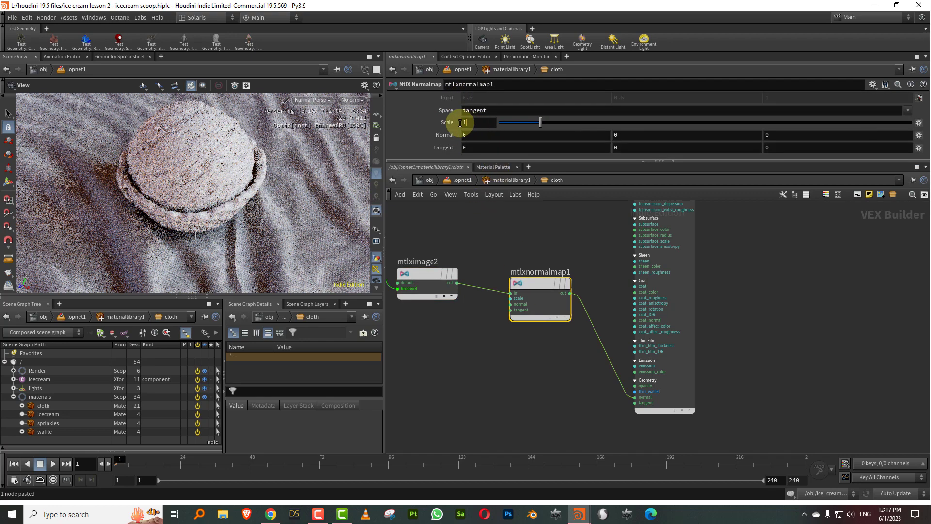
left_click_drag(467, 122, 444, 124)
type("0.5")
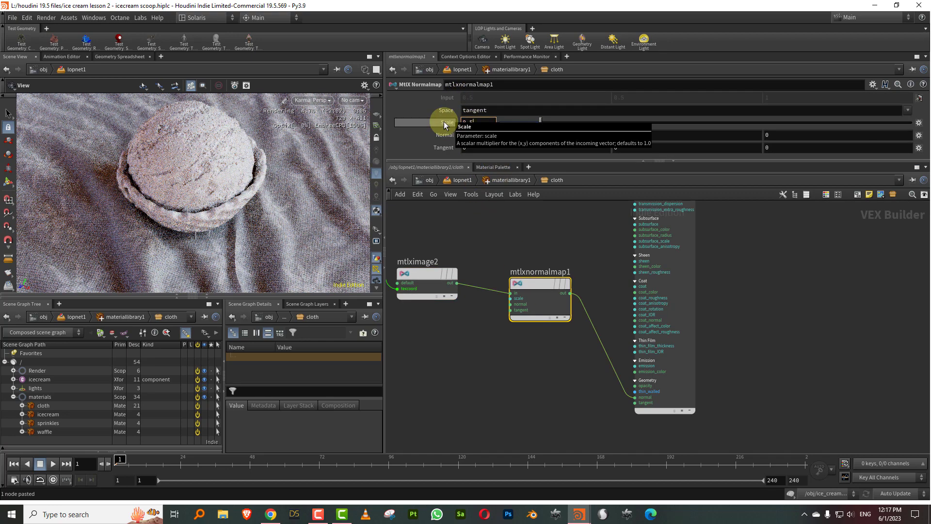
type(".7")
key("Return")
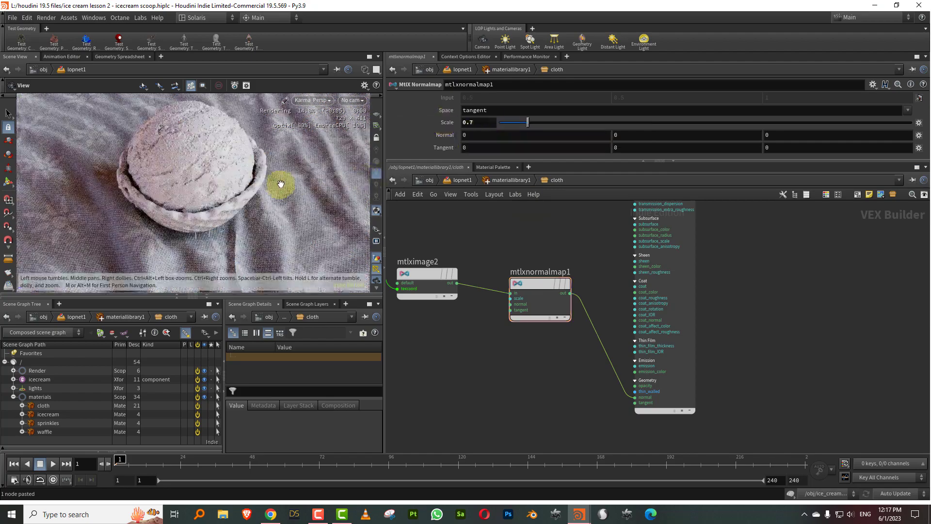
Examine the rendered cloth texture around the ice cream bowl from different distances and angles.
scroll(566, 274, "down", 3)
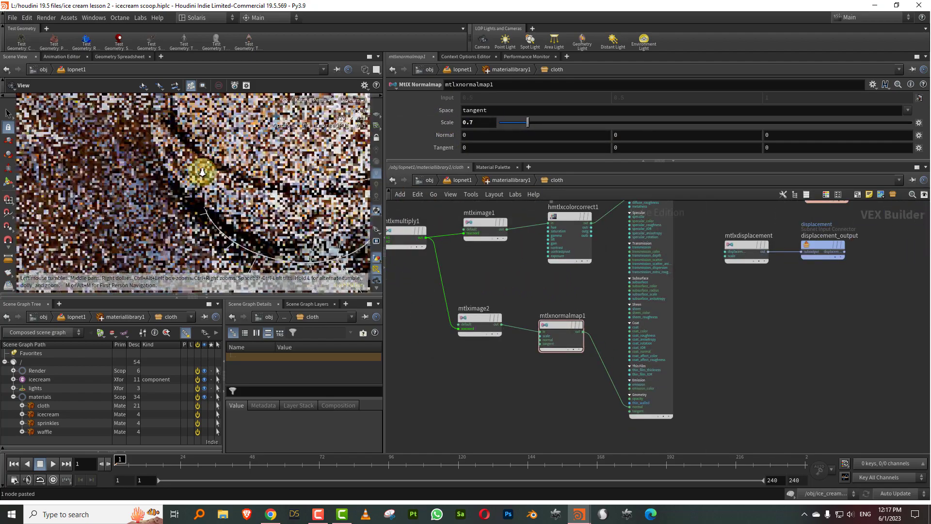
left_click_drag(221, 189, 194, 233)
right_click_drag(193, 233, 204, 194)
left_click_drag(254, 214, 229, 206)
middle_click_drag(229, 206, 268, 189)
mouse_move(268, 189)
left_mouse_down()
mouse_move(252, 202)
mouse_move(258, 189)
left_mouse_up()
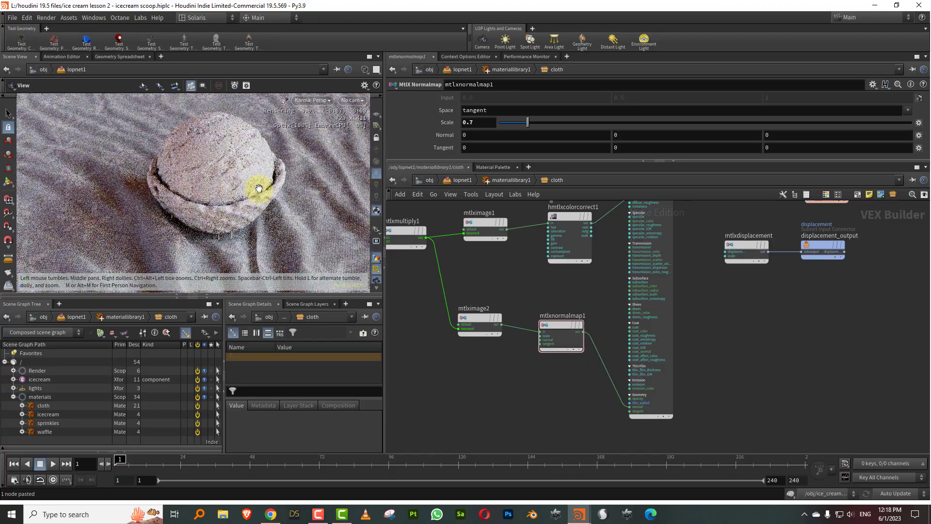
middle_click_drag(257, 189, 244, 193)
scroll(244, 192, "down", 5)
Go back to the material library, open the sprinkles material network and move its inputs node away from the surface node.
left_click(505, 179)
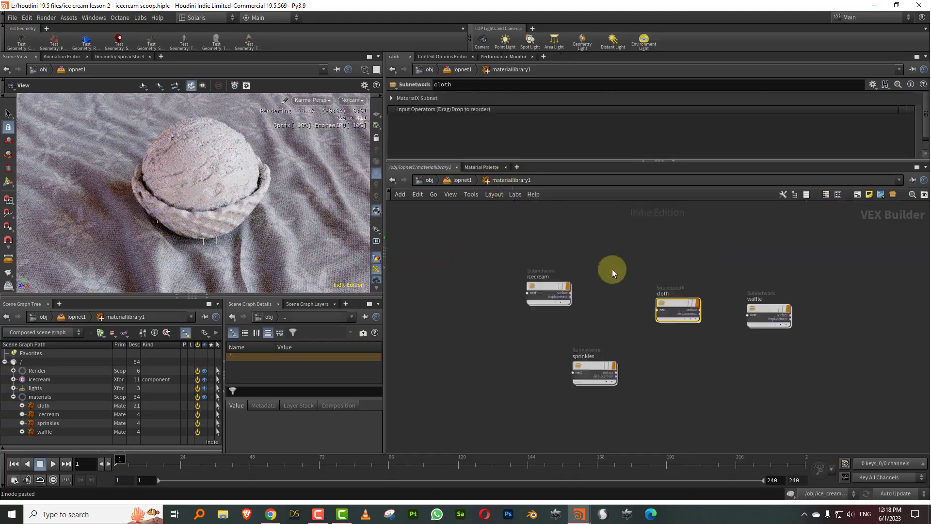
double_click(595, 368)
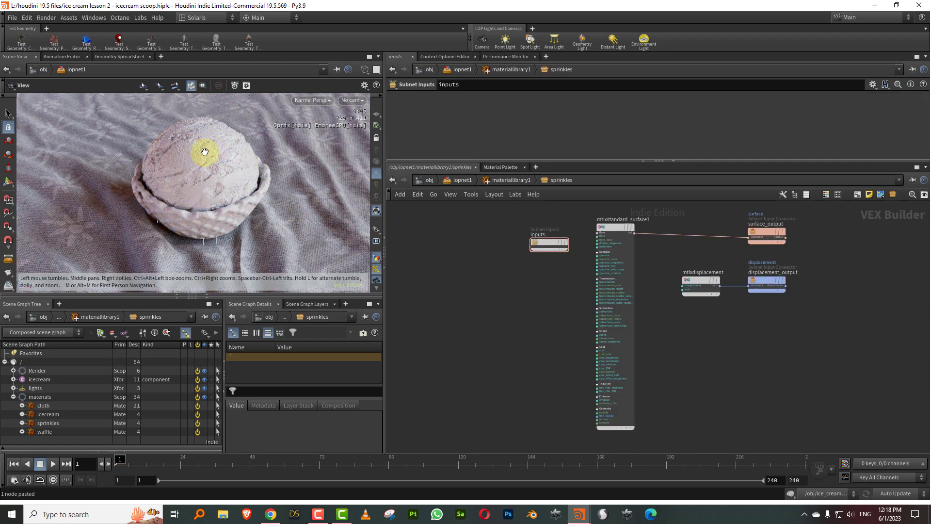
left_click_drag(547, 241, 461, 240)
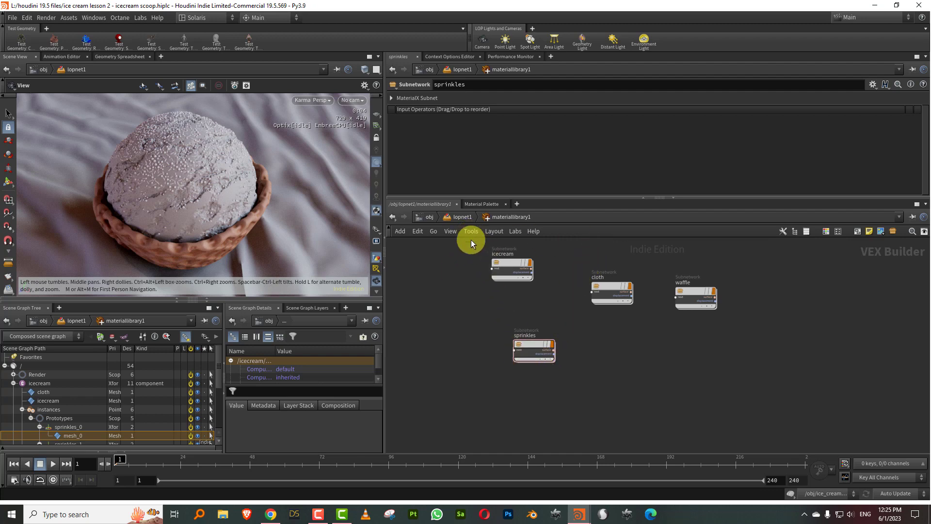
Add a MtlX Geometry Color node in the sprinkles material and connect it to the standard surface's base_color.
double_click(529, 345)
key("Tab")
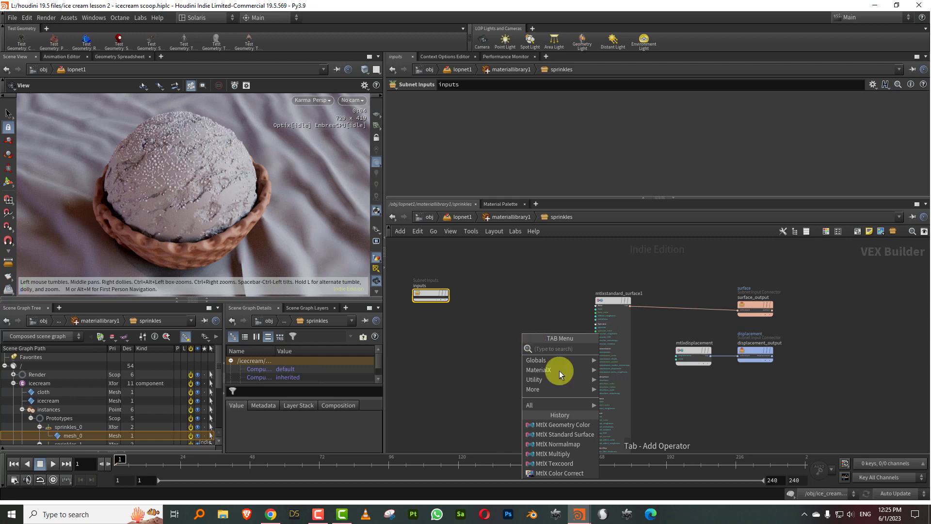
left_click(563, 425)
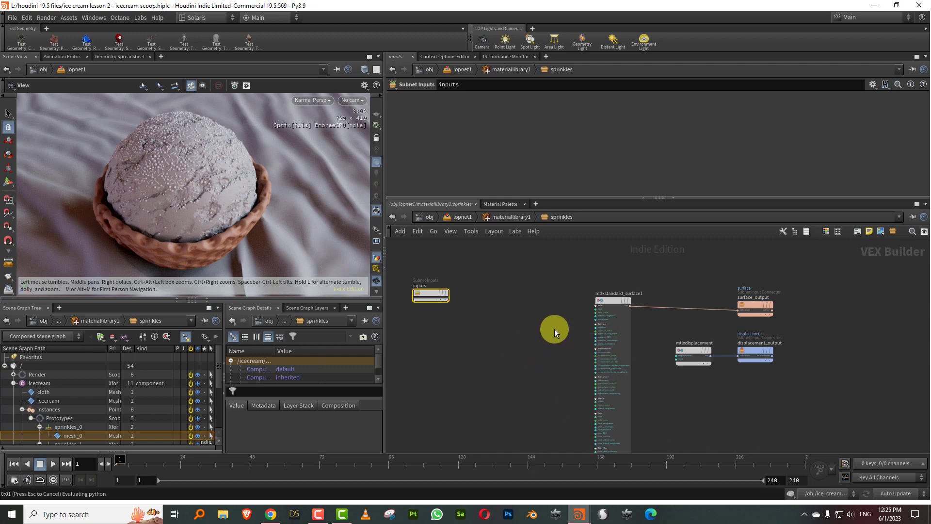
left_click(519, 359)
left_click(480, 117)
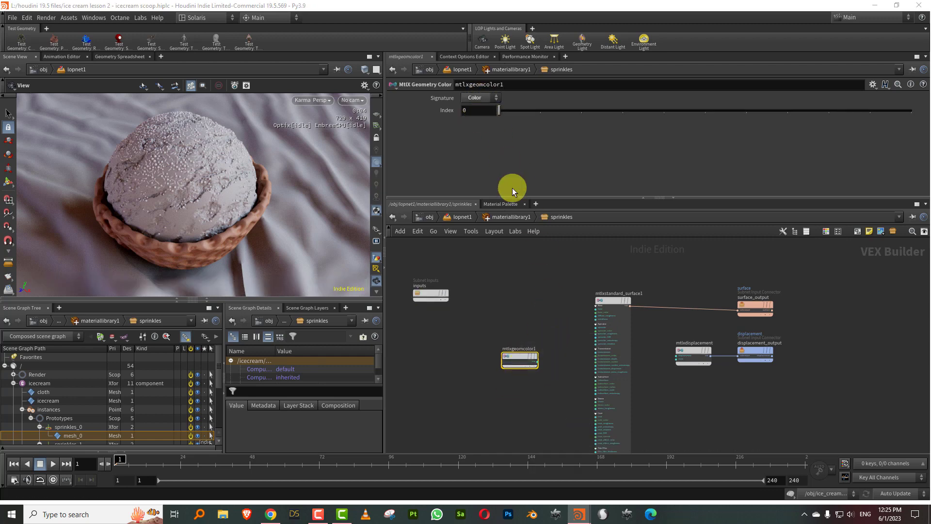
scroll(553, 345, "up", 5)
left_click(525, 375)
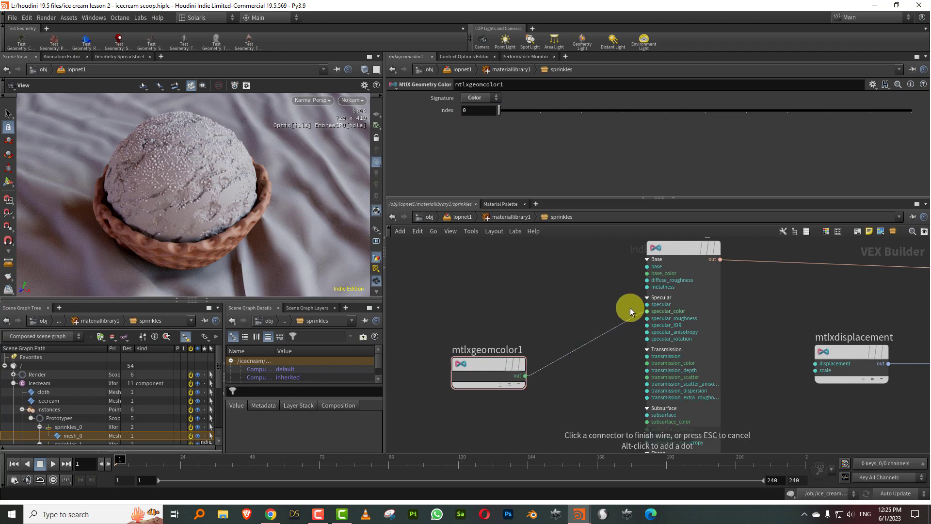
left_click(647, 273)
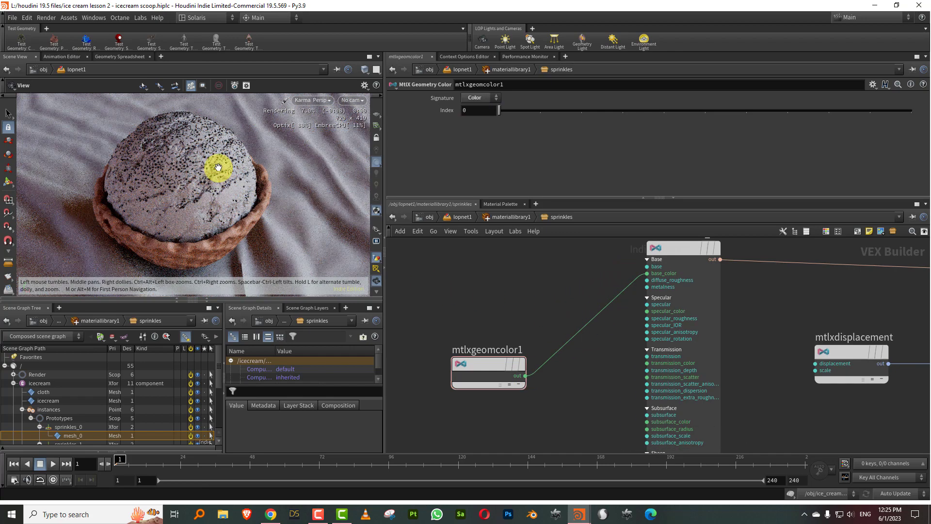
Return to lopnet1 and switch the Karma render settings' rendering engine to CPU Engine.
left_click(479, 217)
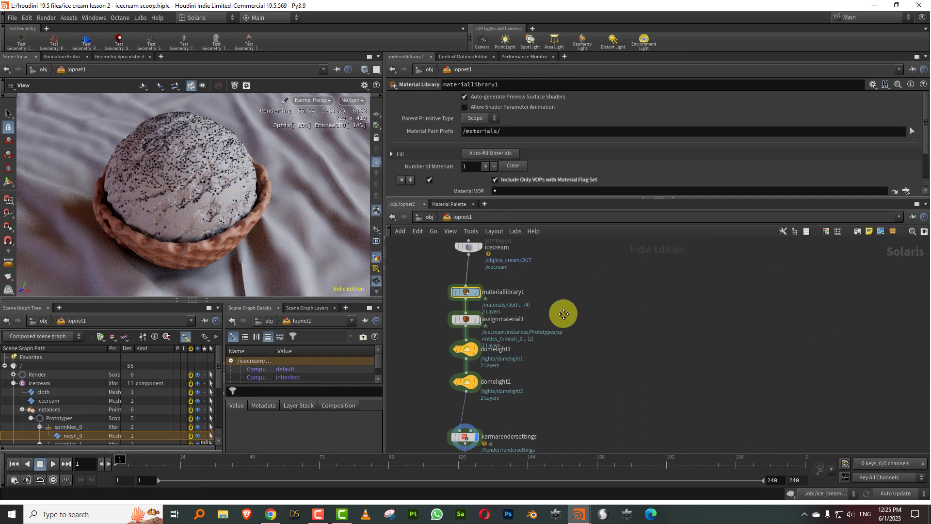
middle_click_drag(563, 314, 594, 249)
left_click(489, 376)
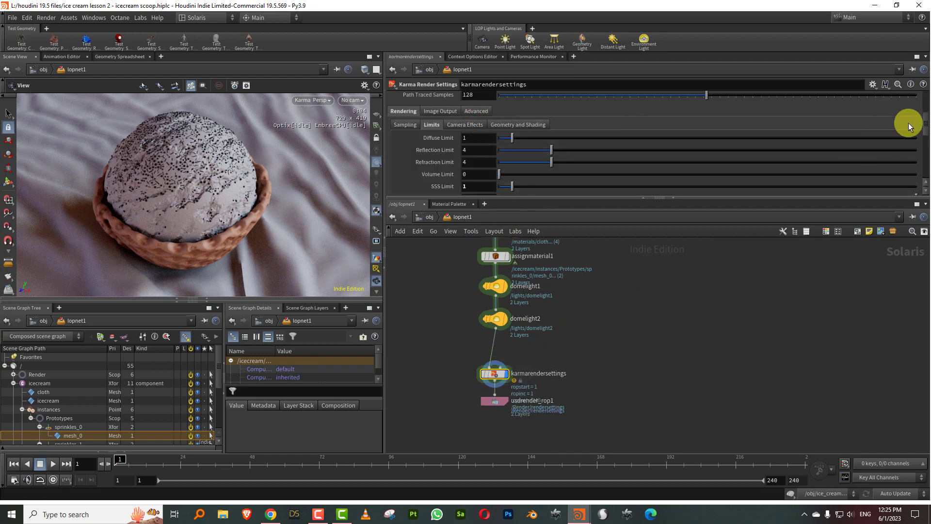
scroll(924, 125, "up", 3)
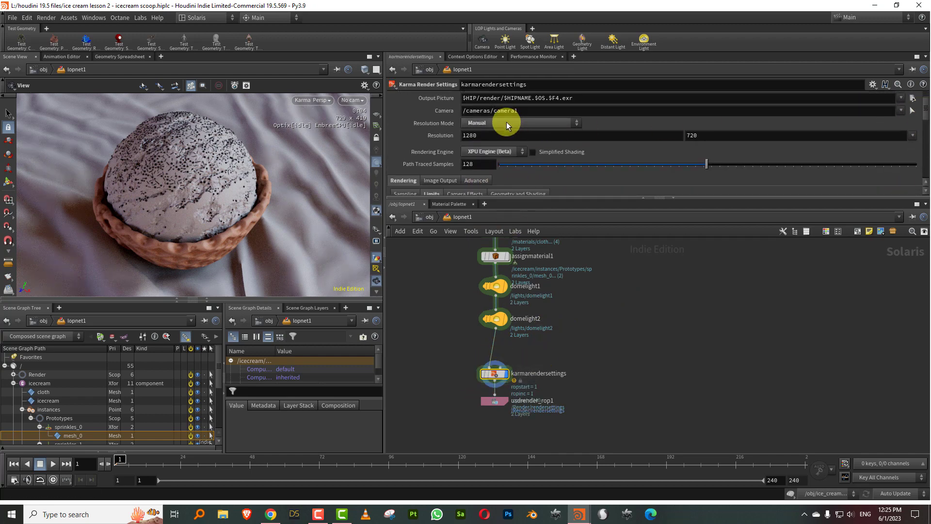
left_click(491, 151)
left_click(488, 156)
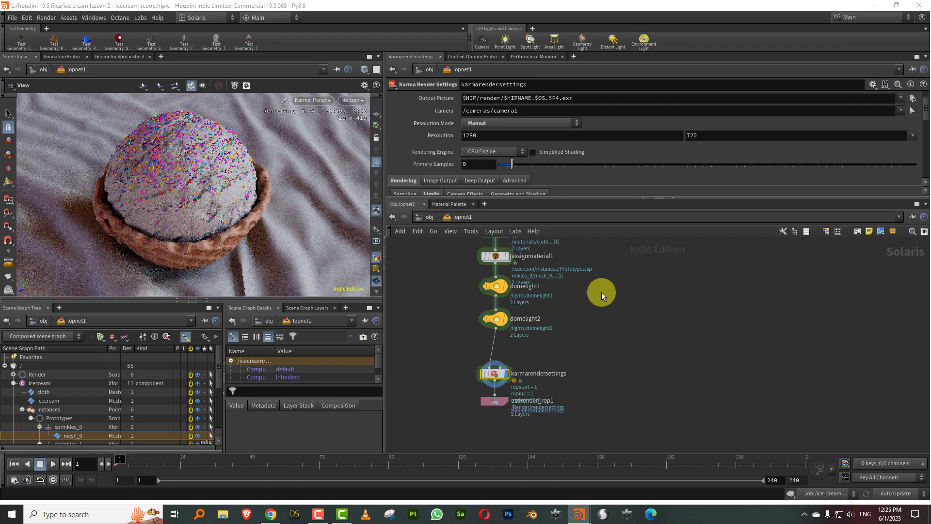
Switch the Karma rendering engine back to XPU Engine (Beta).
middle_click_drag(553, 298, 542, 339)
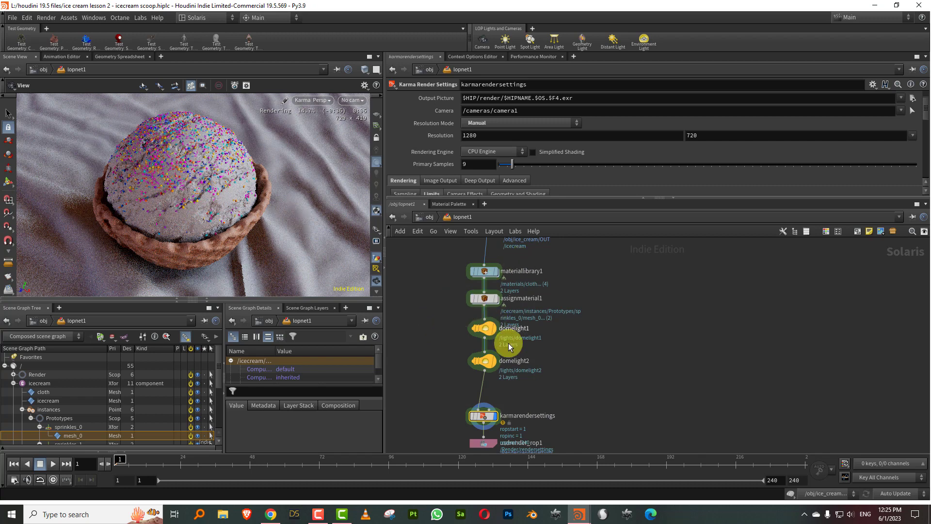
left_click(484, 152)
left_click(484, 162)
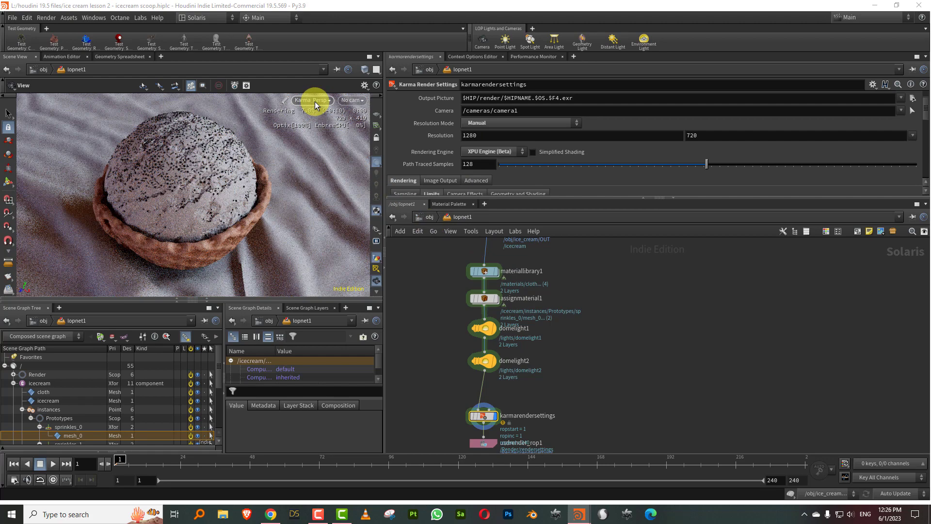
Switch the viewport away from Karma rendering and enable the icecream and waffle primitive assignments in assignmaterial1.
left_click(315, 101)
left_click(312, 135)
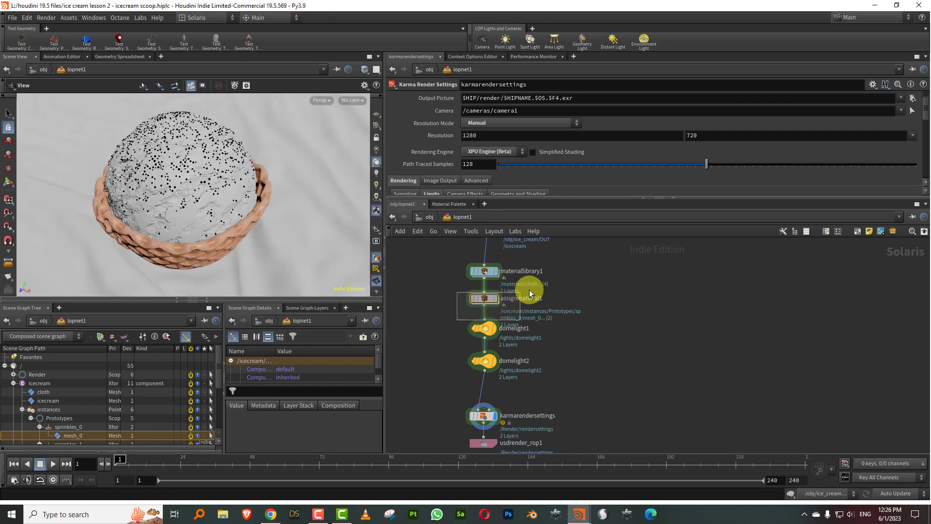
left_click(530, 293)
left_click_drag(479, 199, 478, 298)
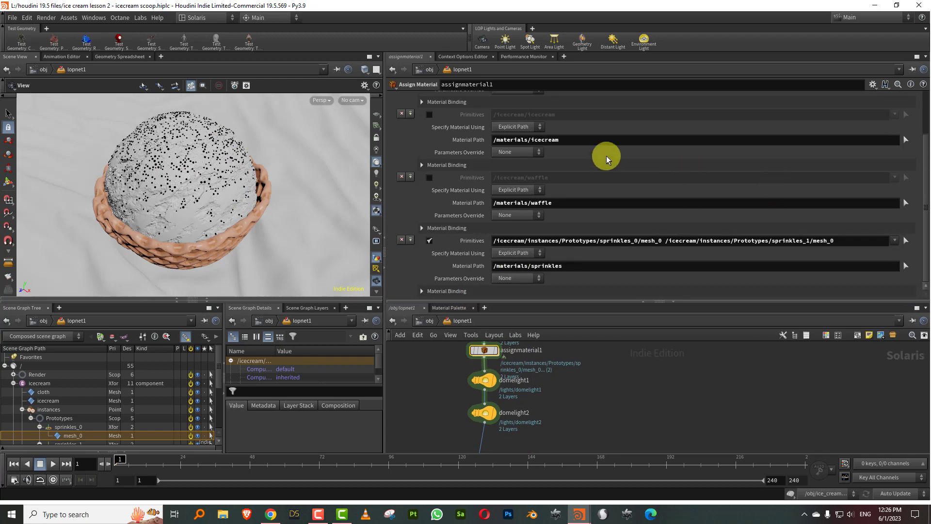
left_click(429, 114)
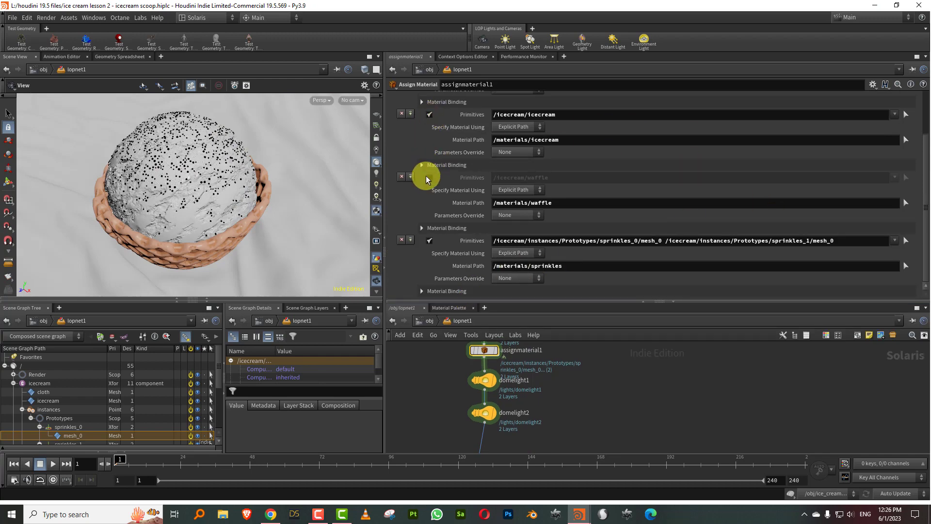
left_click(428, 177)
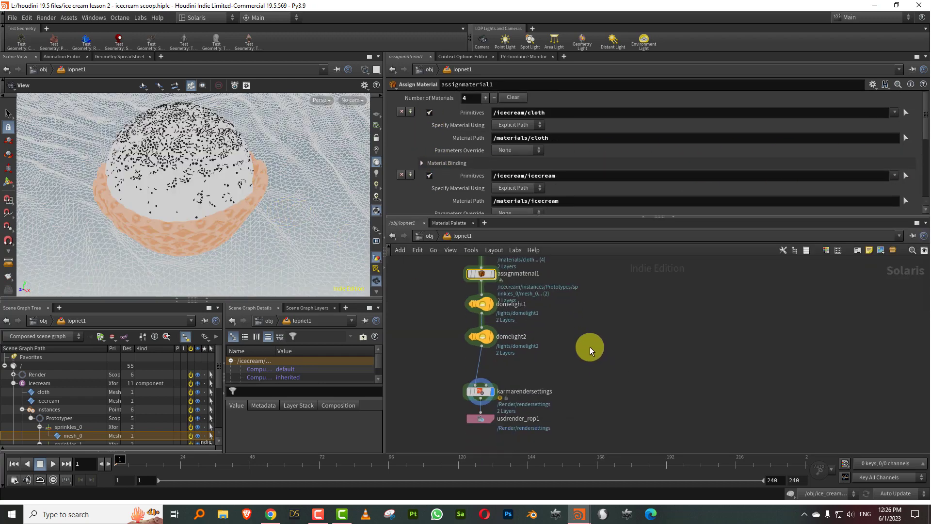
Set Packed Primitives to Create Native Instances on the icecream SOP Import node.
middle_click_drag(571, 344, 586, 343)
middle_click_drag(585, 301, 559, 351)
left_click(475, 349)
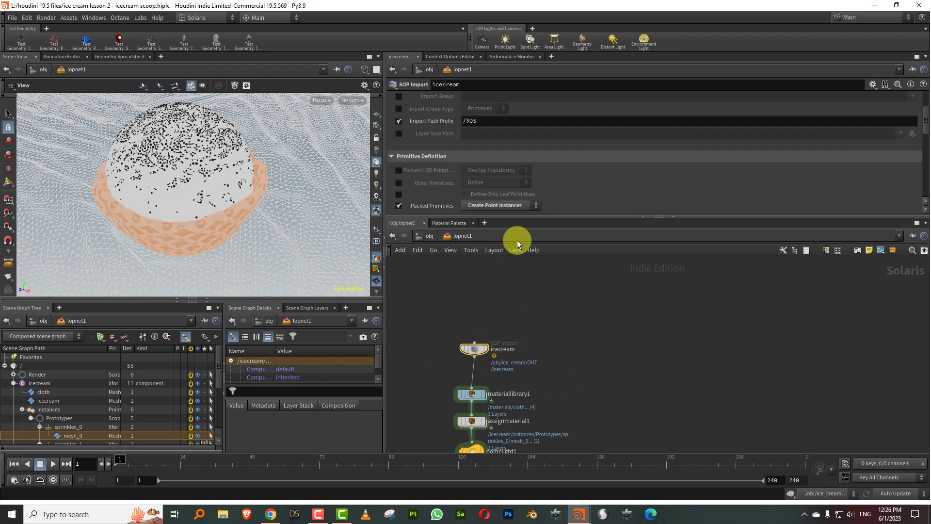
left_click(501, 205)
left_click(493, 232)
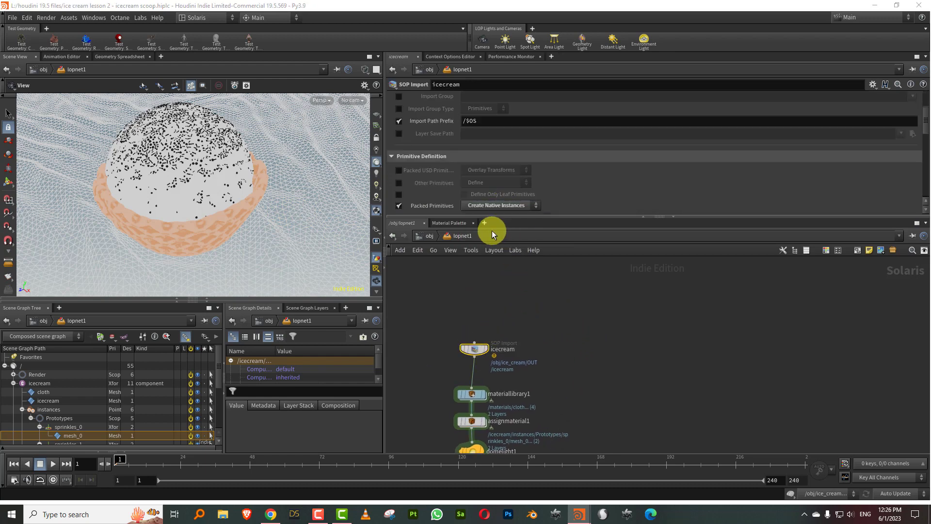
Open assignmaterial1 and bring up the Primitives entry of its sprinkles material assignment.
scroll(572, 358, "down", 5)
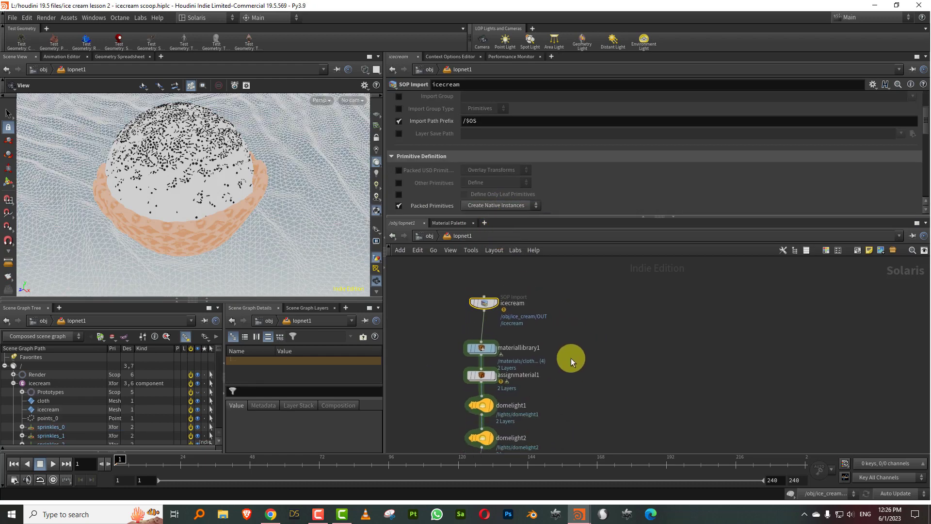
scroll(567, 335, "down", 2)
scroll(557, 353, "up", 3)
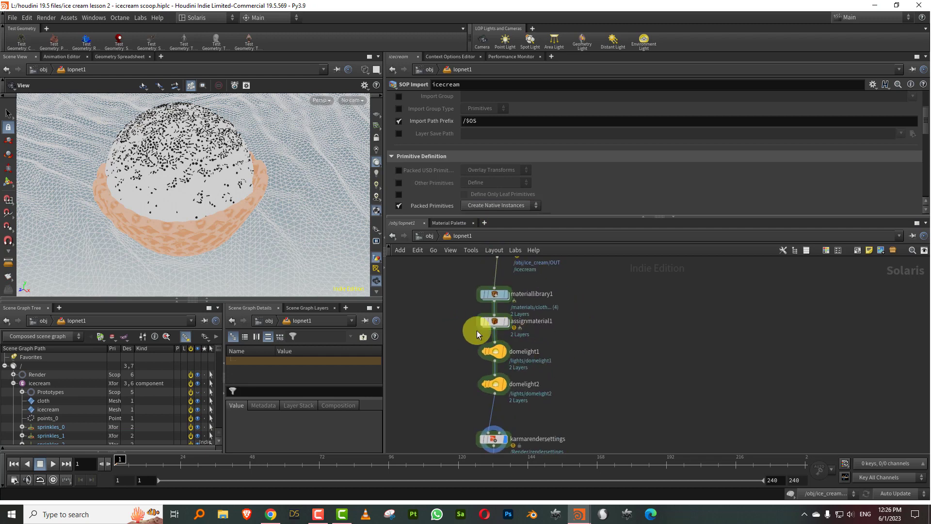
left_click(480, 323)
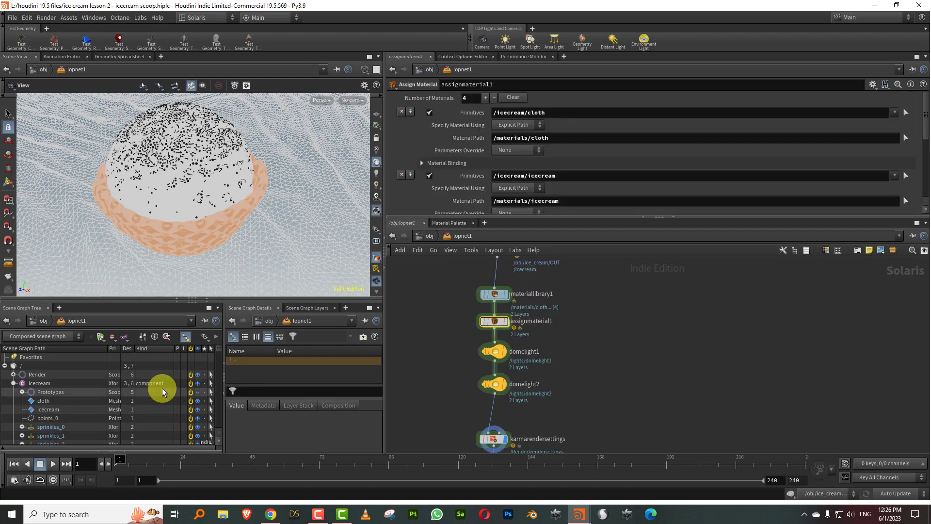
mouse_move(218, 354)
left_mouse_down()
mouse_move(220, 432)
mouse_move(218, 337)
left_mouse_up()
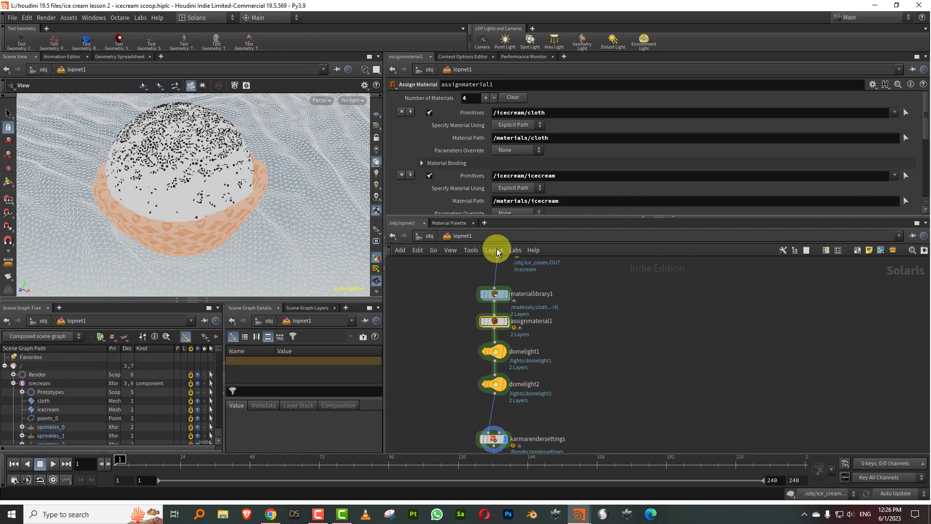
scroll(915, 145, "down", 5)
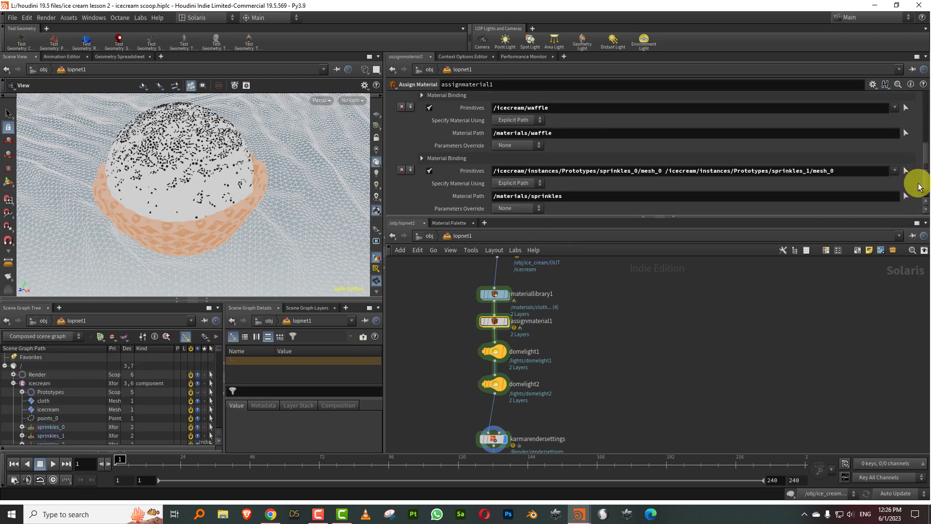
Set the primitives of the sprinkles material assignment to /icecream/sprinkles_*.
scroll(919, 186, "down", 1)
left_click(53, 427)
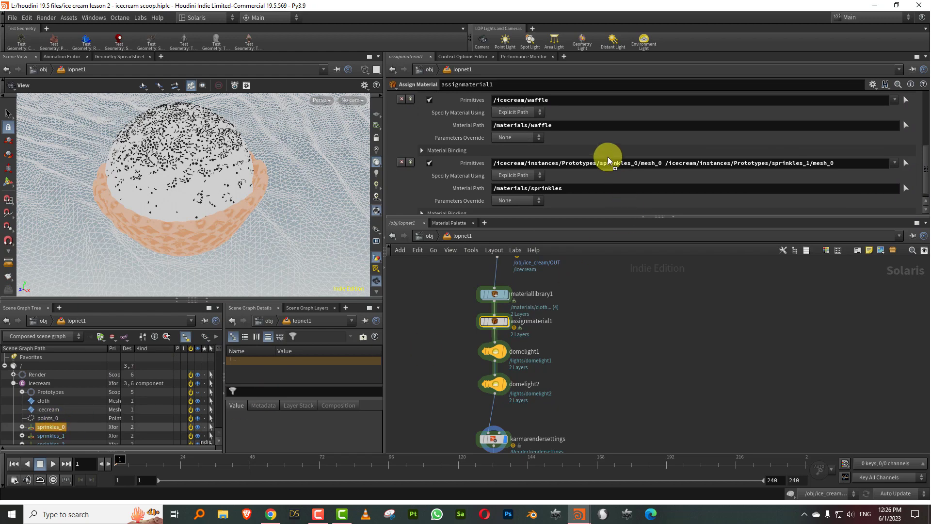
left_click_drag(608, 158, 608, 167)
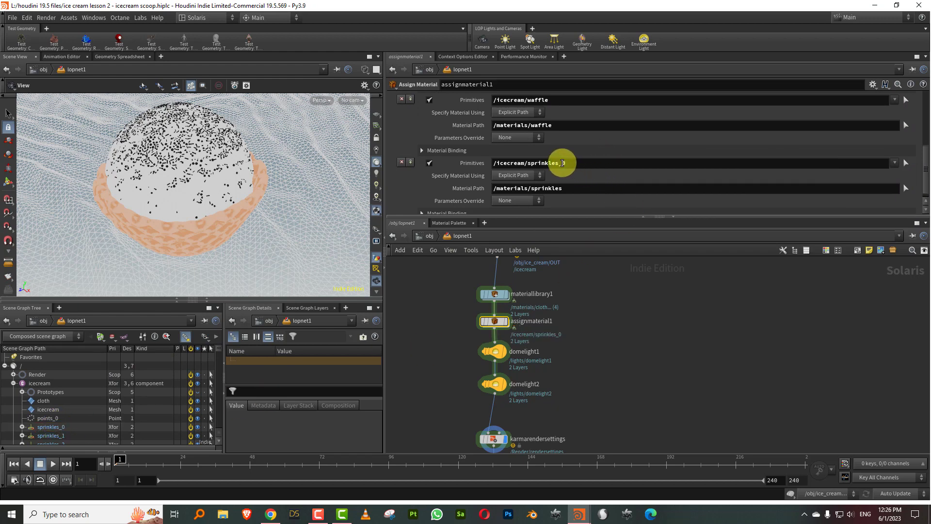
left_click(587, 162)
type("*")
key("Return")
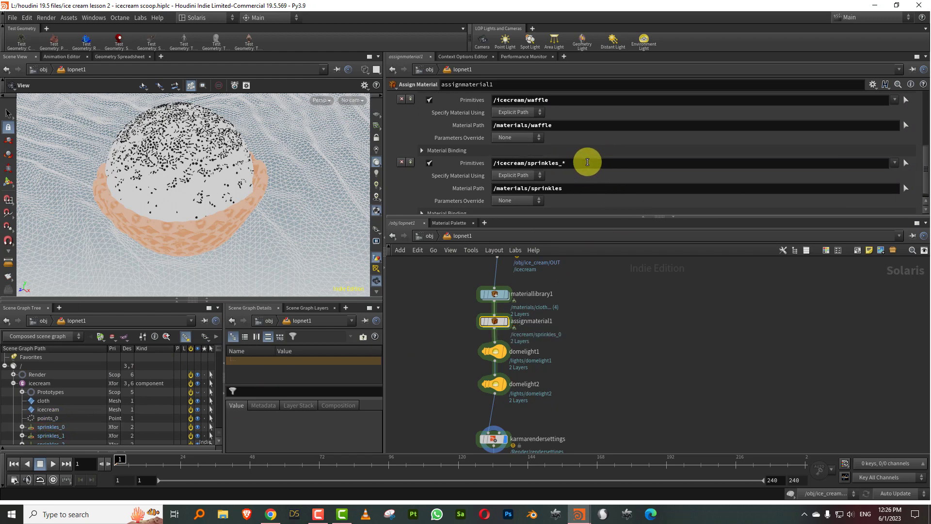
left_click(689, 315)
Select the karmarendersettings node, switch the viewport to Karma rendering and inspect the ice cream scoop up close.
middle_click_drag(617, 337, 612, 294)
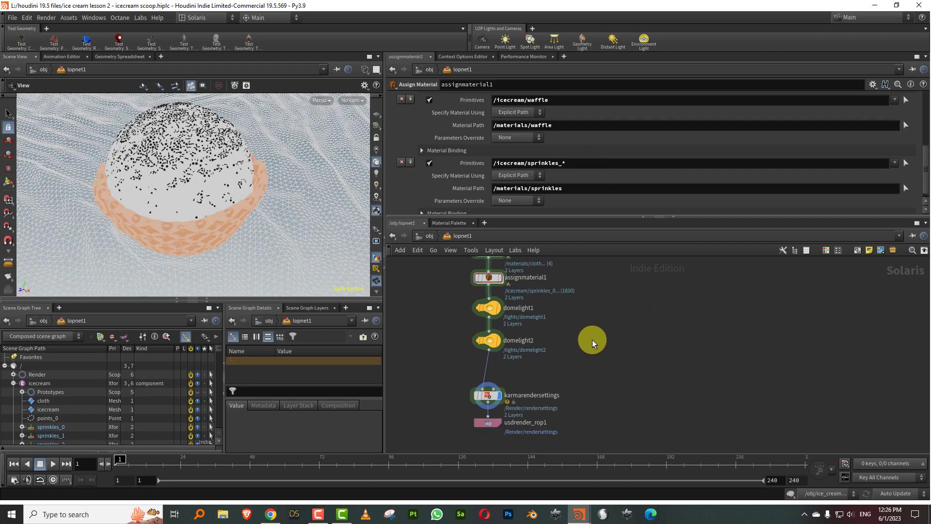
left_click(487, 395)
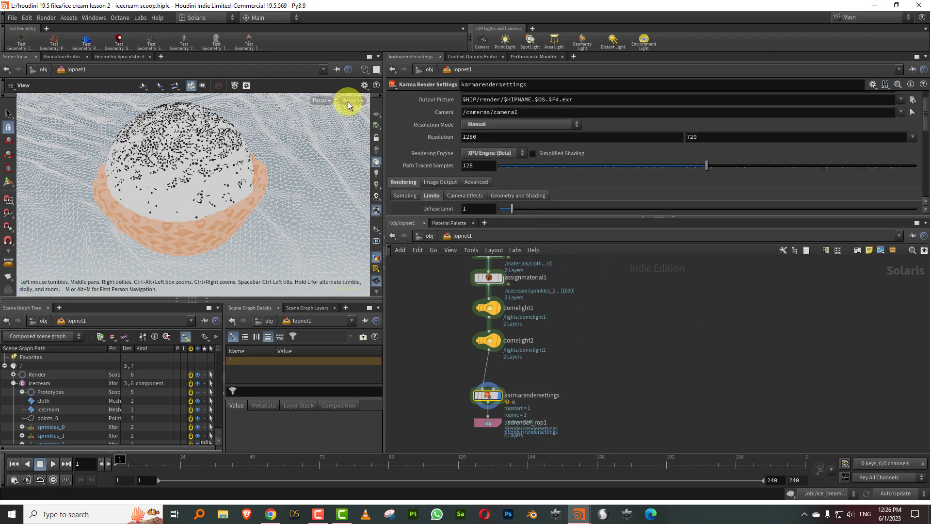
left_click(323, 100)
left_click(331, 147)
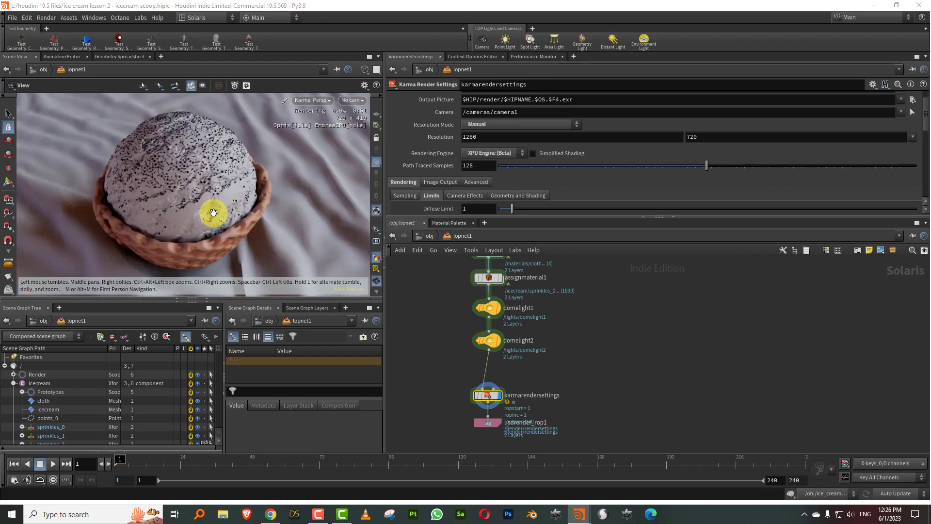
left_click_drag(213, 212, 210, 266)
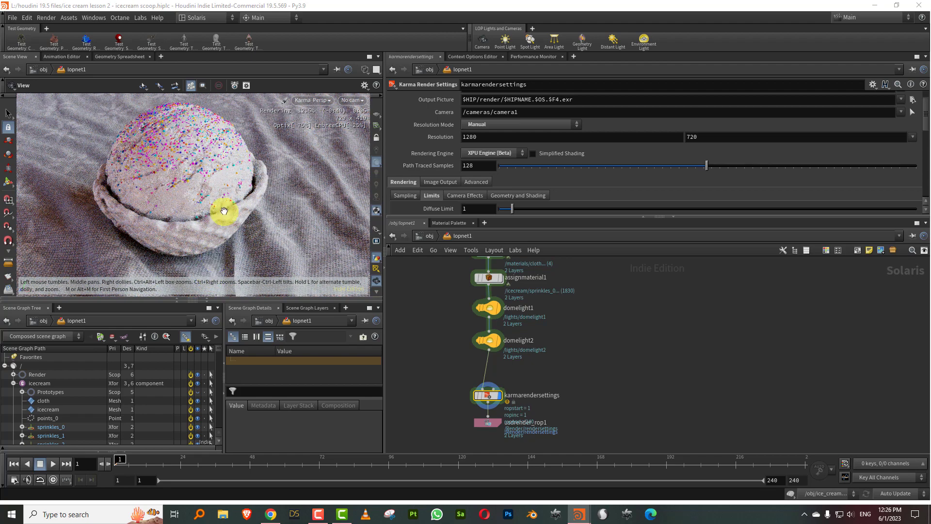
left_click_drag(197, 152, 219, 177)
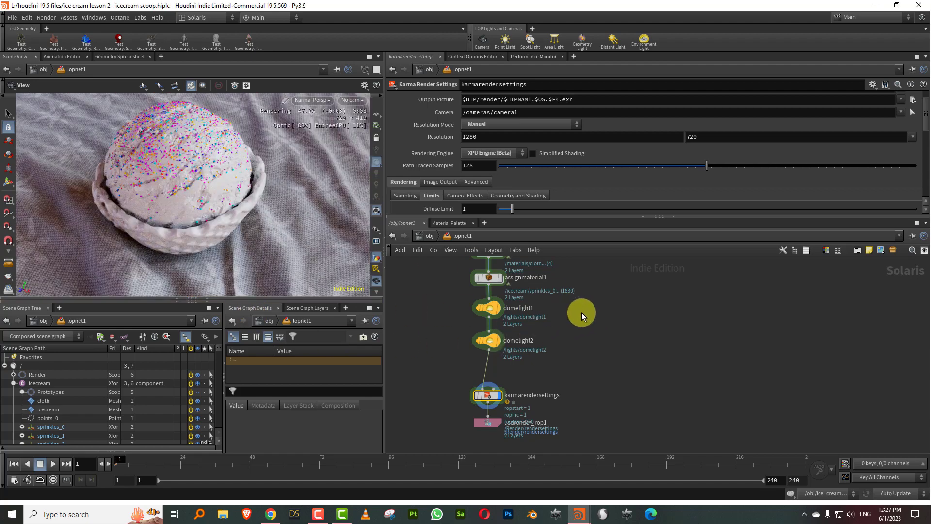
middle_click_drag(573, 316, 568, 337)
left_click_drag(176, 170, 202, 158)
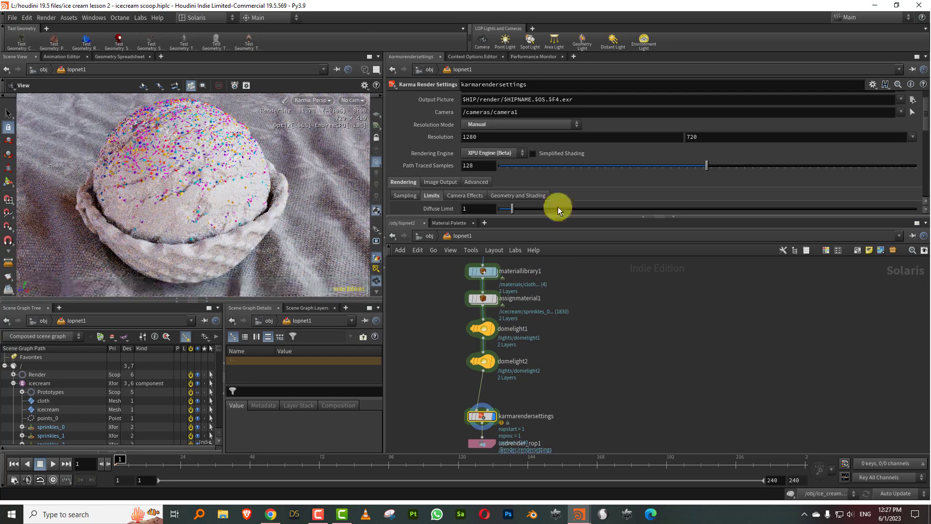
Open the waffle material network inside materiallibrary1 and move its inputs node farther away from the standard surface shader.
left_click_drag(587, 215, 589, 166)
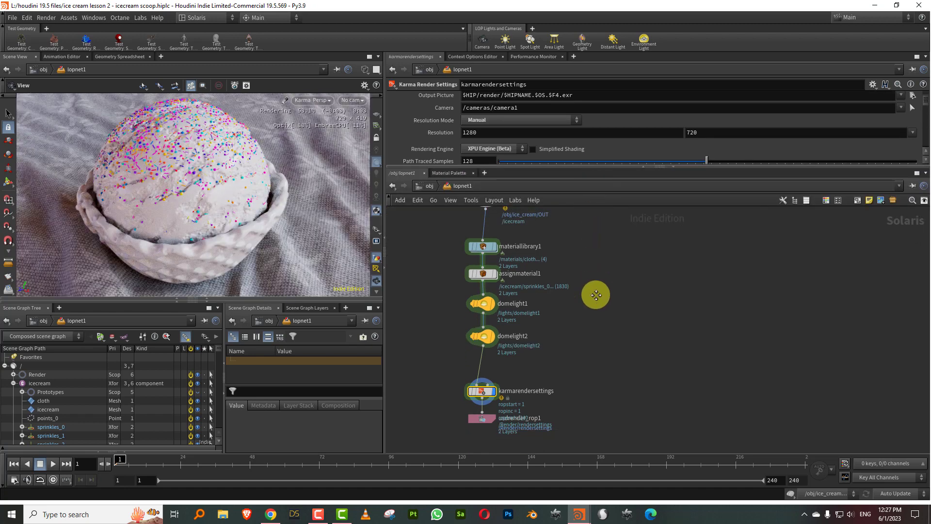
double_click(479, 293)
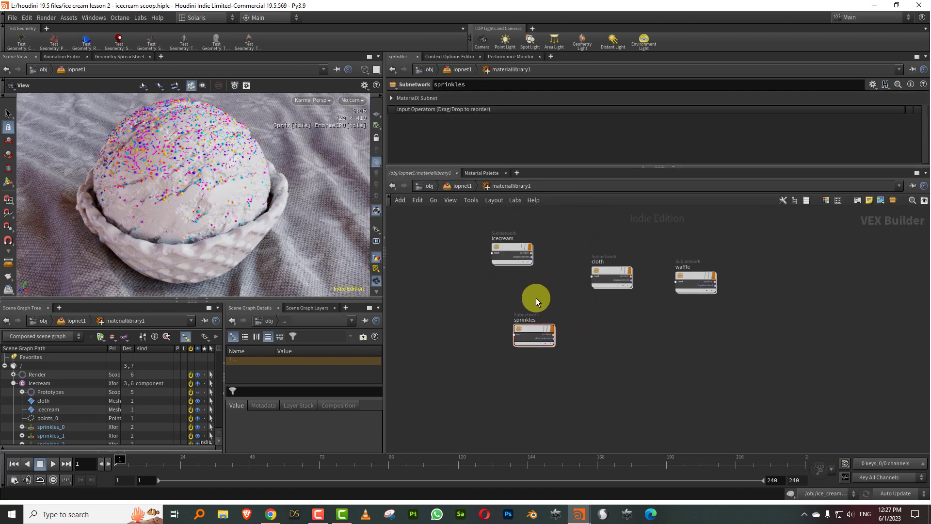
double_click(689, 278)
left_click_drag(530, 260, 437, 274)
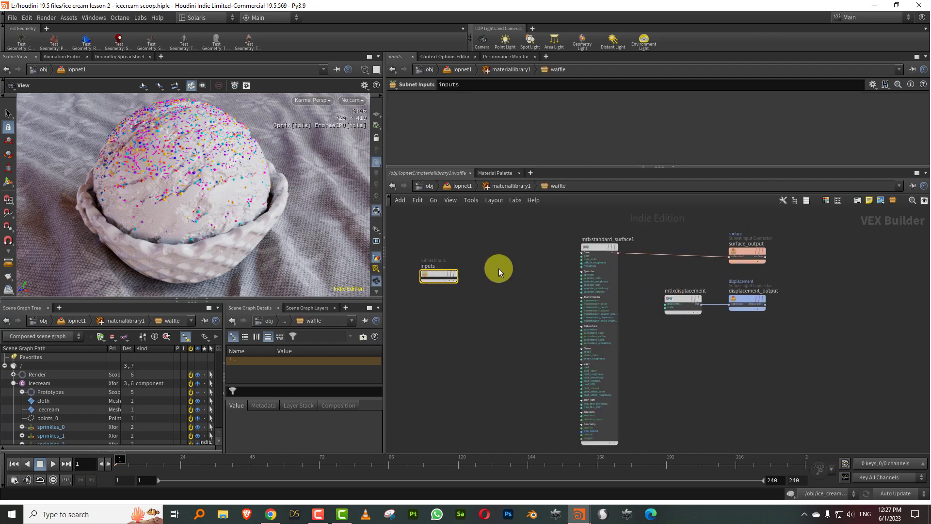
key("h")
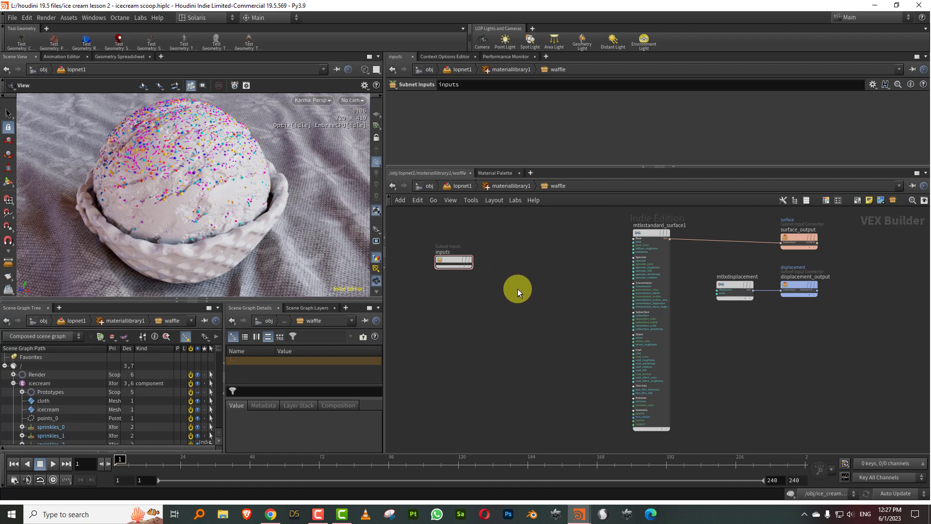
Add a MtlX Geometry Property Value node to the waffle material and set its Geomprop to concavity.
key("Tab")
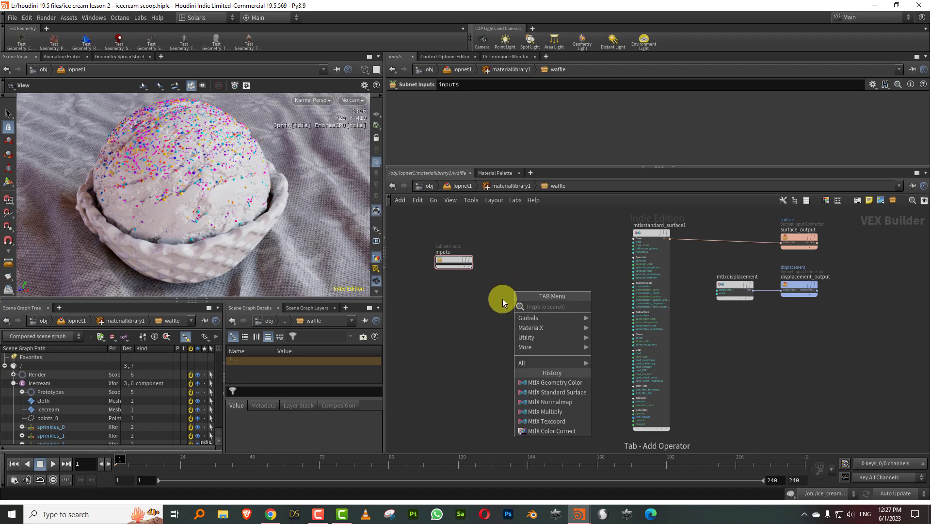
type("pro")
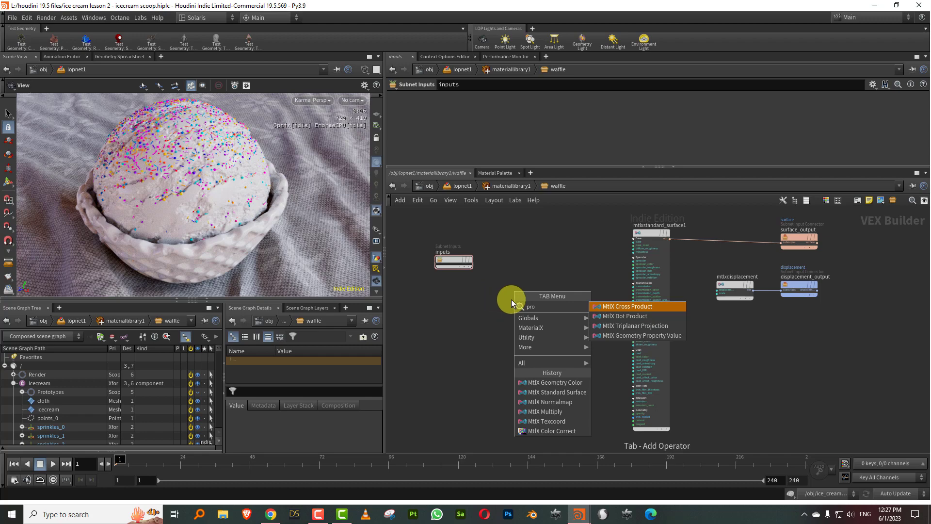
left_click(637, 337)
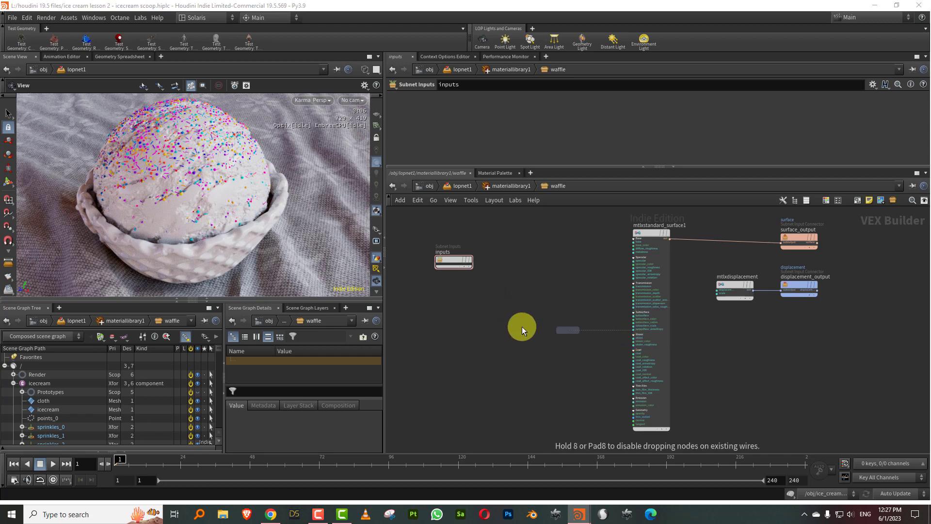
left_click(549, 314)
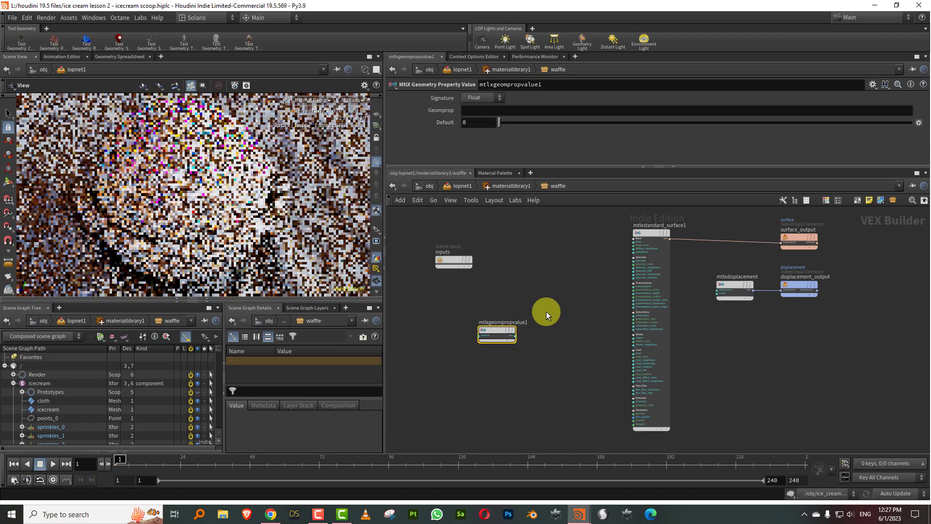
left_click(478, 111)
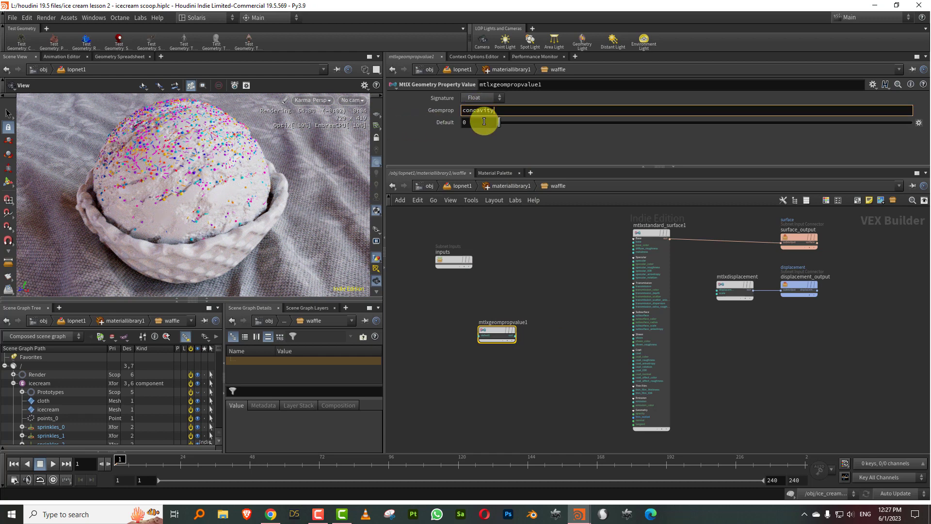
key("Return")
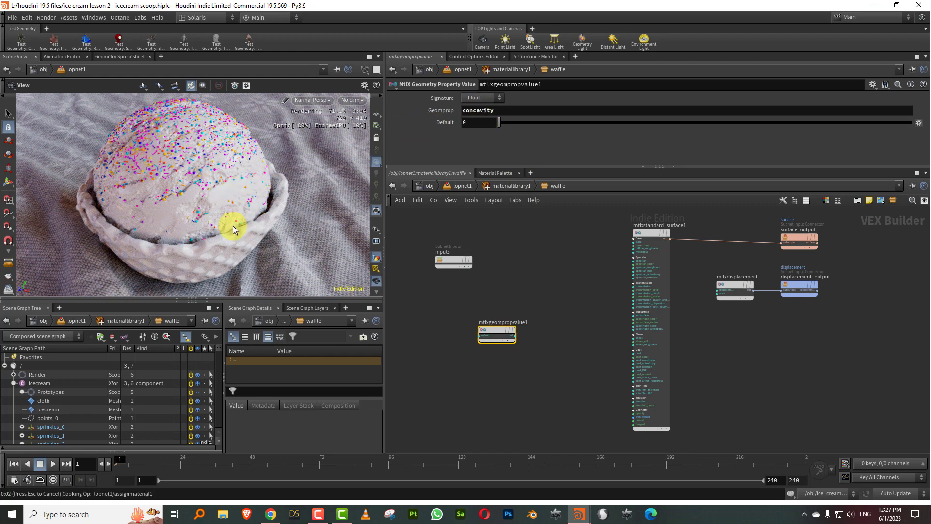
left_click_drag(233, 220, 216, 208)
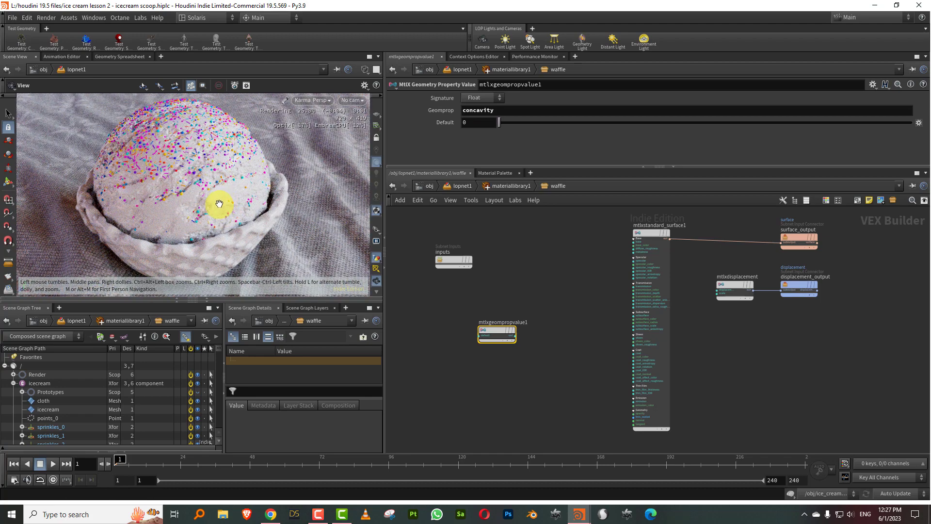
Add a MtlX Color Cubic Ramp node and connect the geometry property value output to its input.
scroll(561, 298, "up", 3)
middle_click_drag(574, 328, 548, 337)
key("Tab")
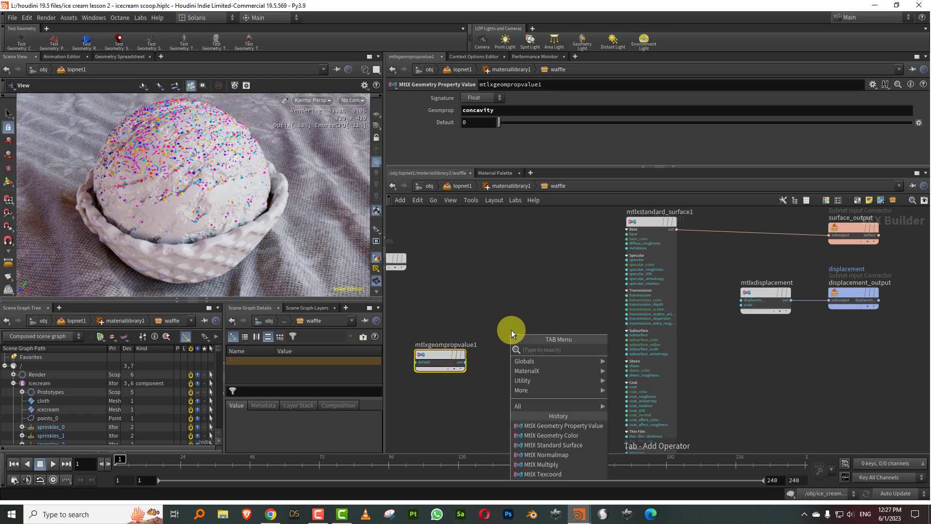
type("ram")
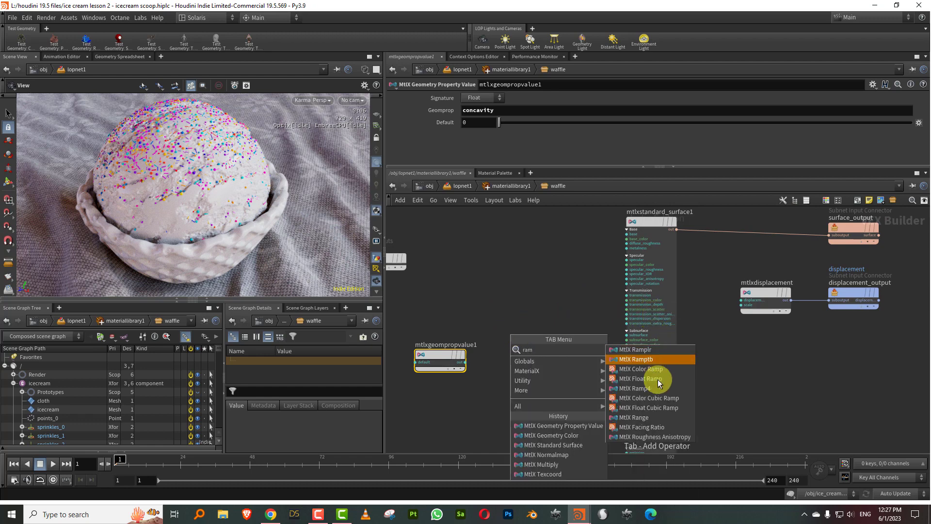
left_click(659, 398)
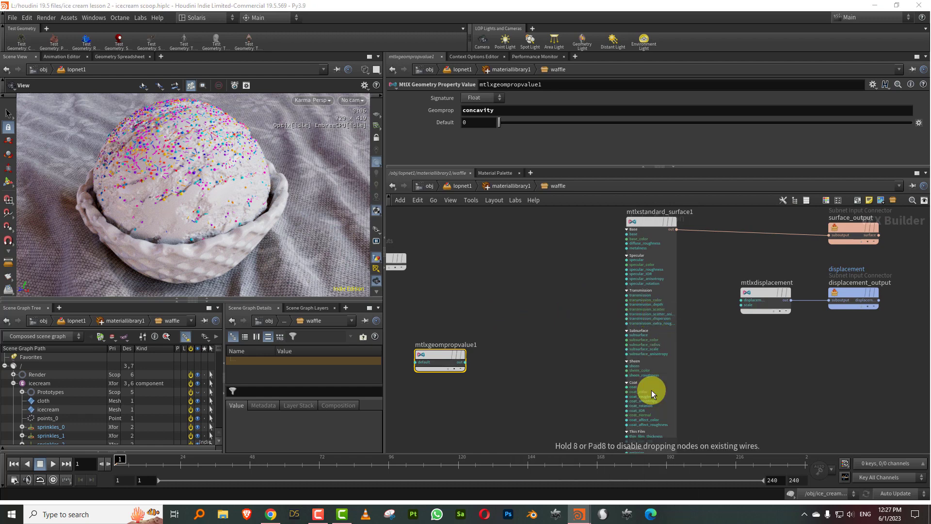
left_click(476, 354)
left_click(464, 362)
left_click(517, 326)
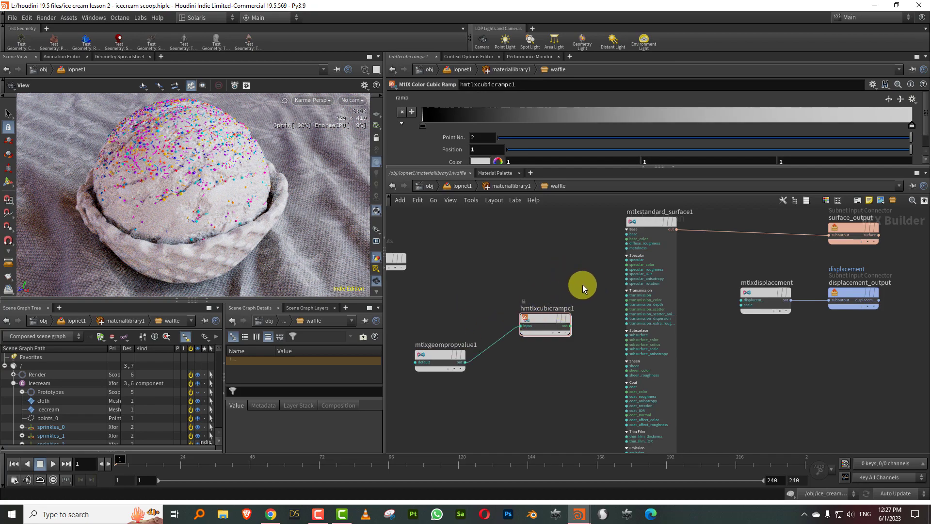
Connect the color cubic ramp output to base_color of mtlxstandard_surface1.
left_click(583, 285)
middle_click_drag(582, 284, 519, 312)
left_click(509, 353)
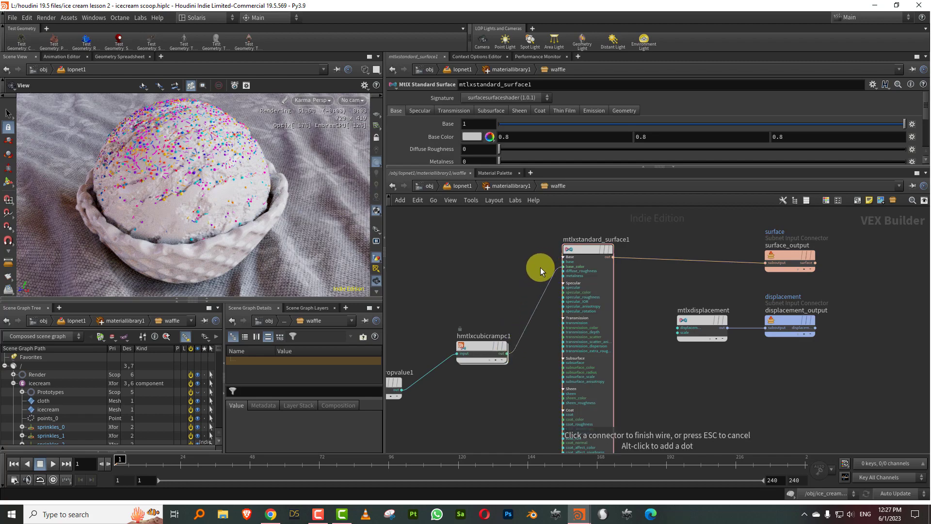
left_click(563, 267)
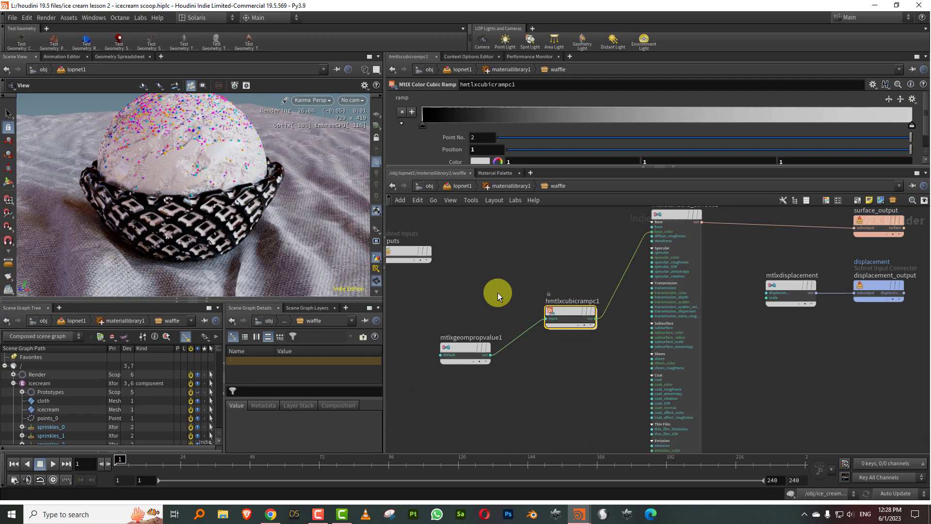
Change the Geomprop of the mtlxgeompropvalue1 node to convexity.
left_click(458, 349)
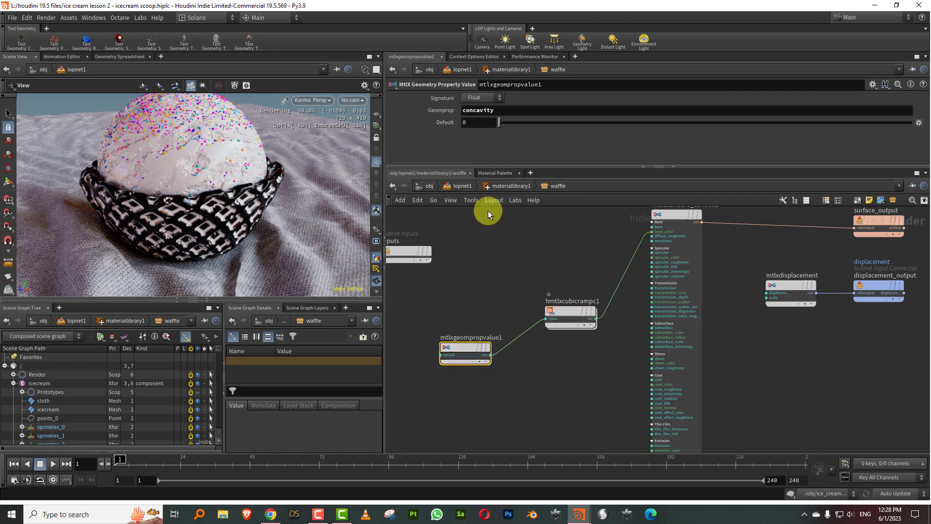
left_click_drag(472, 109, 537, 105)
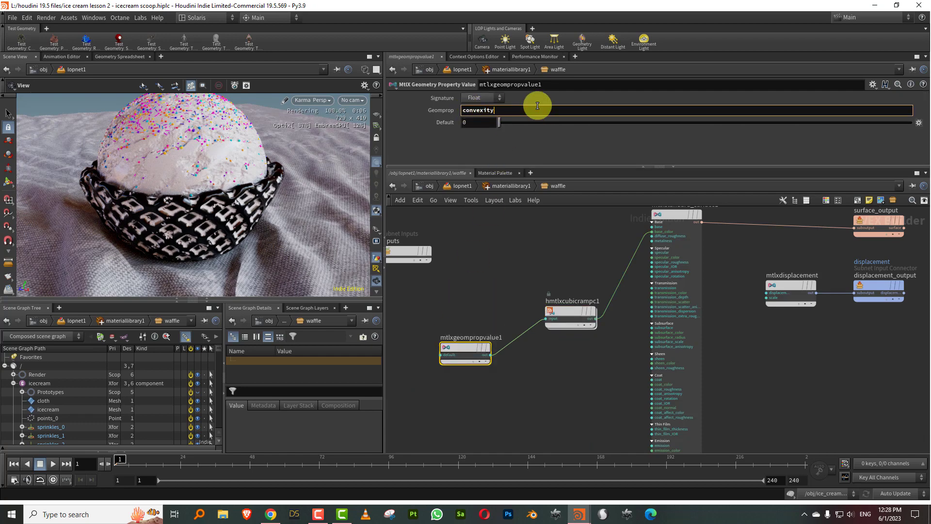
type("vexity")
key("Return")
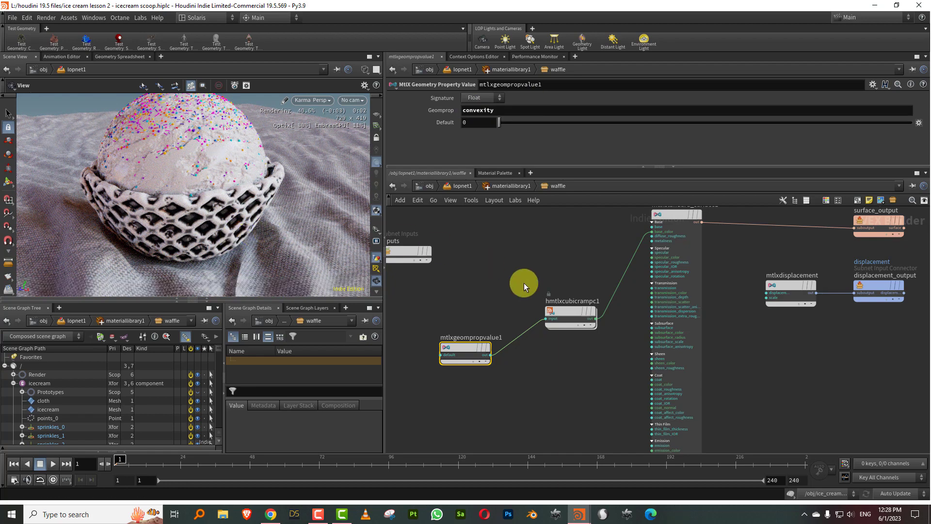
Rearrange the geometry property value and color cubic ramp nodes side by side, leaving the ramp selected.
middle_click_drag(530, 269, 572, 256)
left_click_drag(502, 335, 456, 312)
left_click_drag(601, 304, 557, 316)
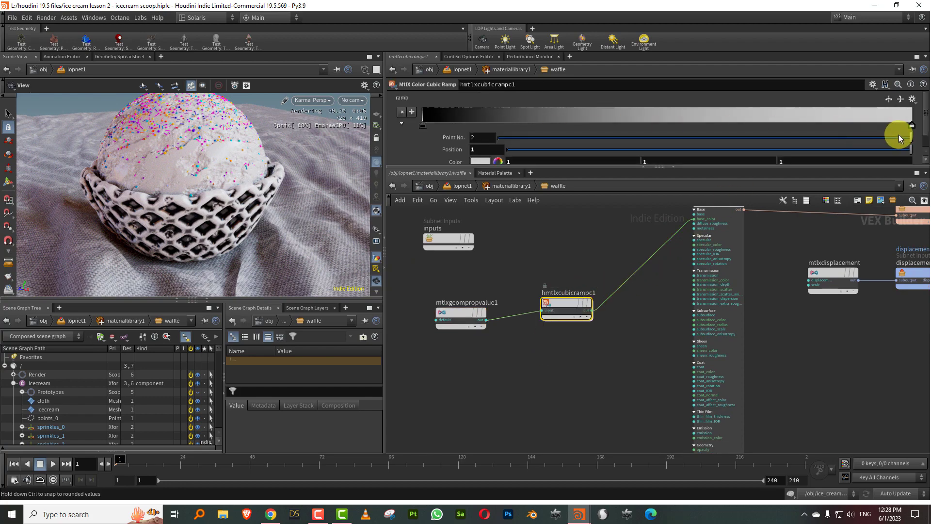
Set the color of the ramp's end point to tan with RGB 1, 0.7651, 0.478.
double_click(912, 125)
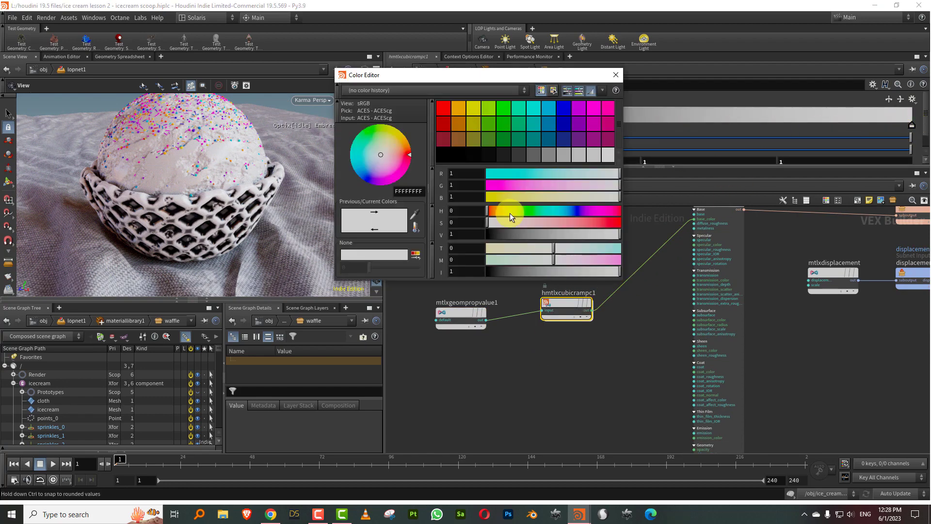
left_click(555, 225)
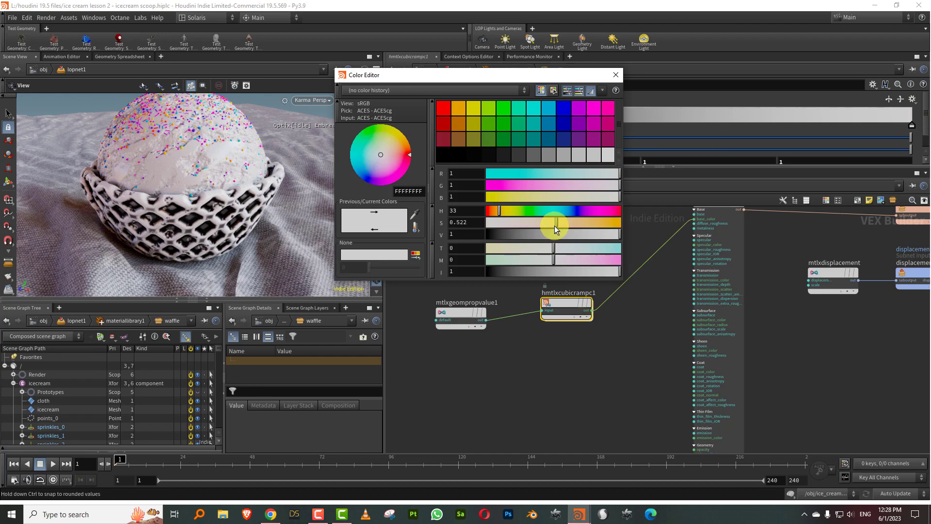
left_click(616, 76)
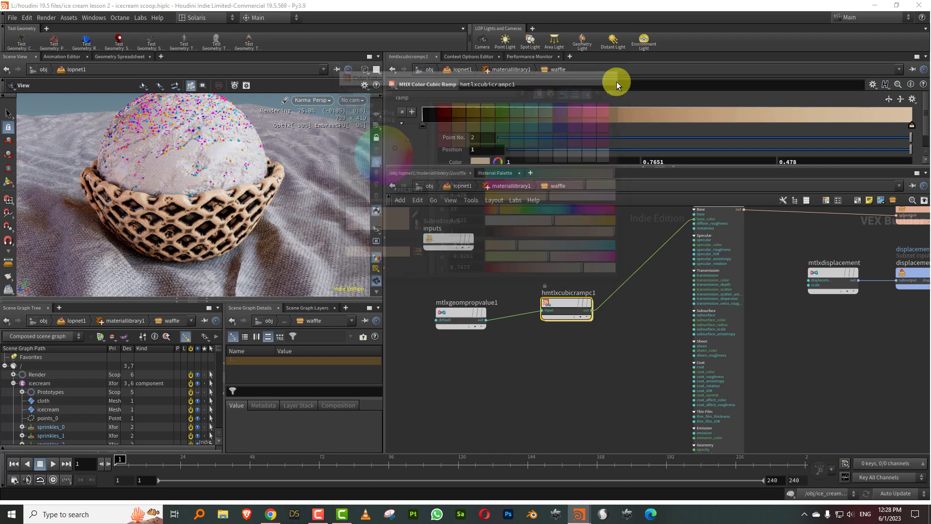
Check the color of the ramp's start point and add a ramp point at position 0.805748.
double_click(417, 125)
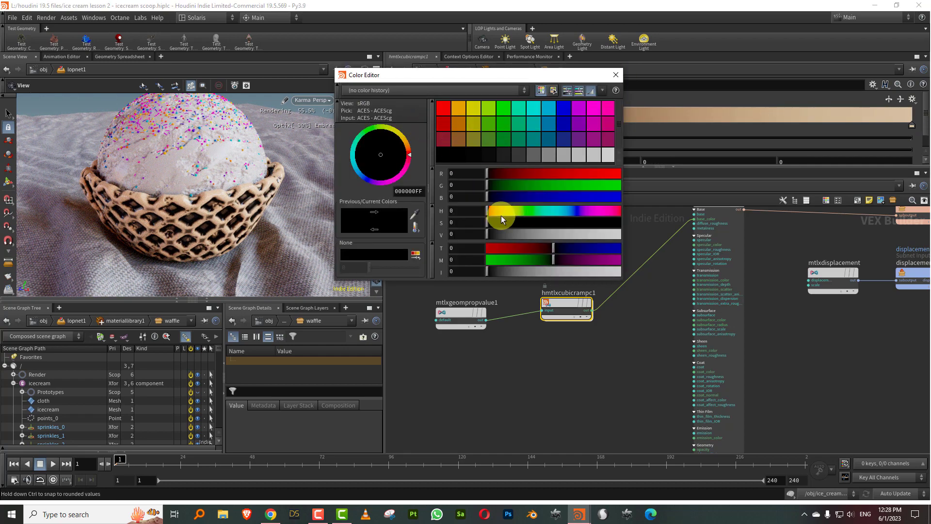
left_click(616, 75)
left_click(816, 117)
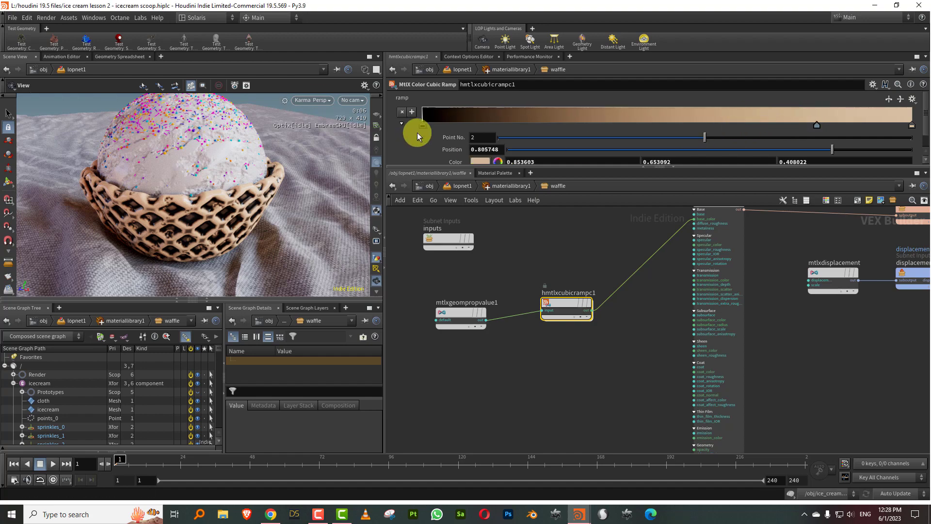
Remove the black start point from the color ramp and pause the Karma viewport render.
left_click_drag(421, 126, 320, 101)
left_click(322, 101)
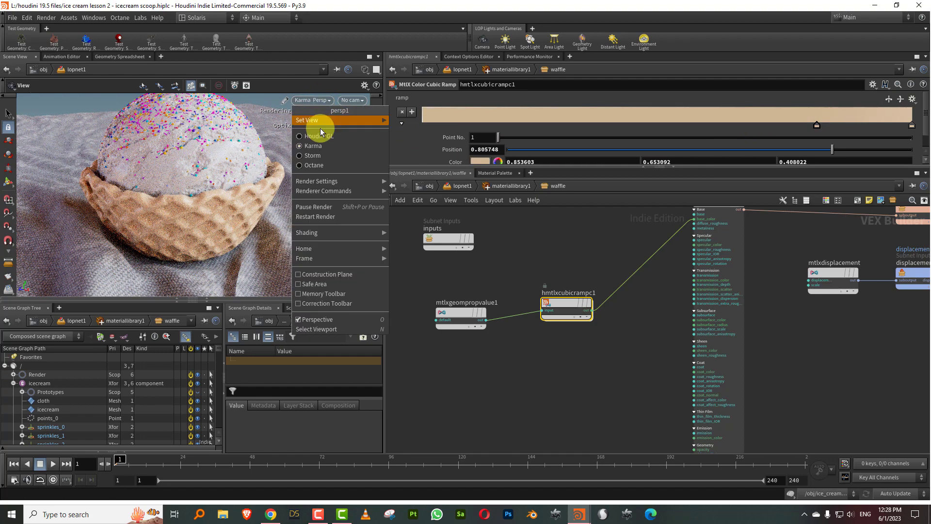
left_click(328, 208)
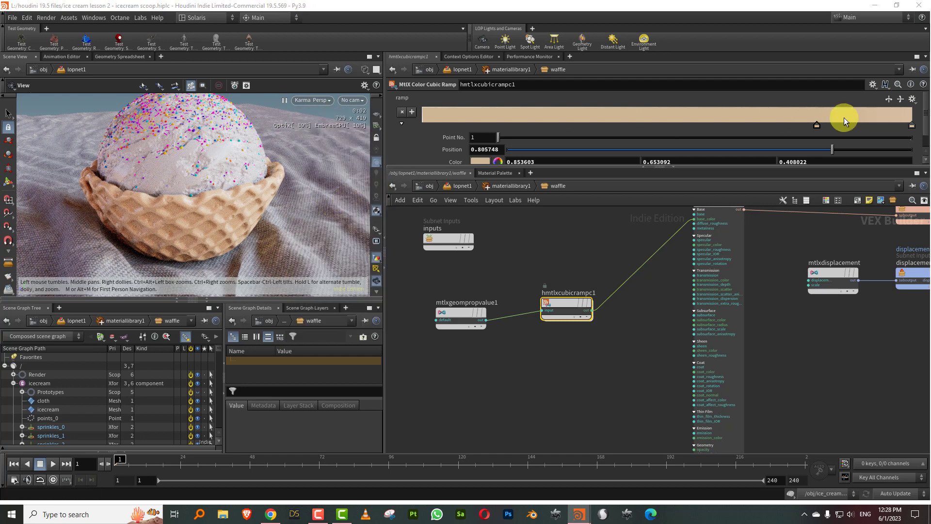
Move the ramp's first point to position 0.0158573 and set its color to brown with RGB 0.544, 0.39255, 0.260032.
left_click_drag(820, 125, 428, 124)
double_click(427, 125)
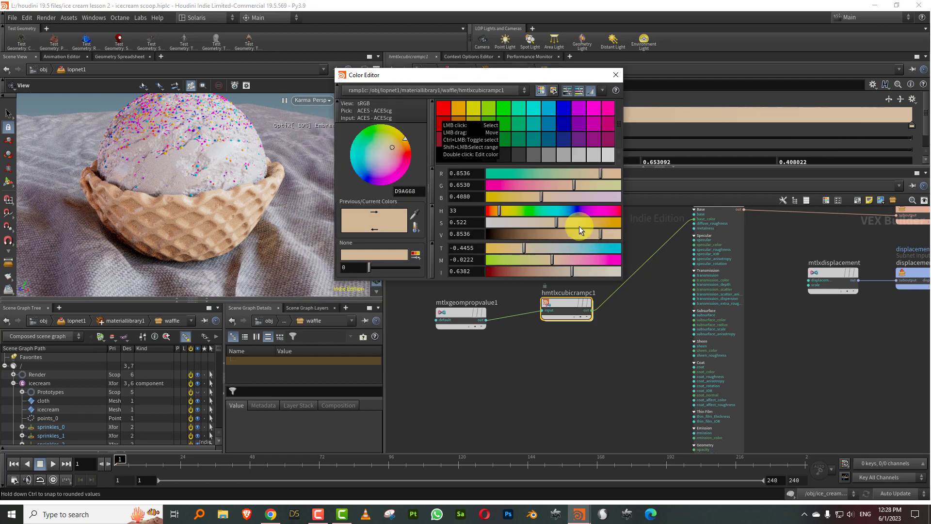
left_click_drag(561, 237, 562, 236)
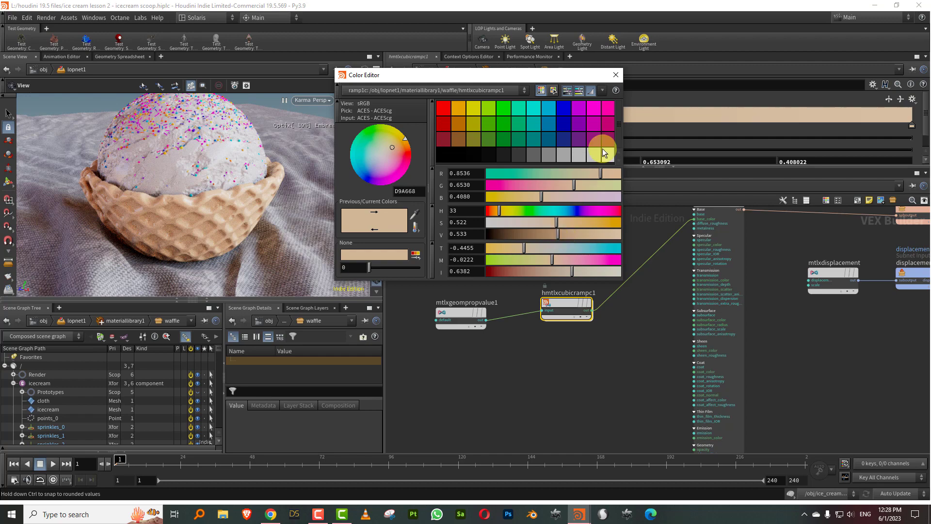
left_click(615, 75)
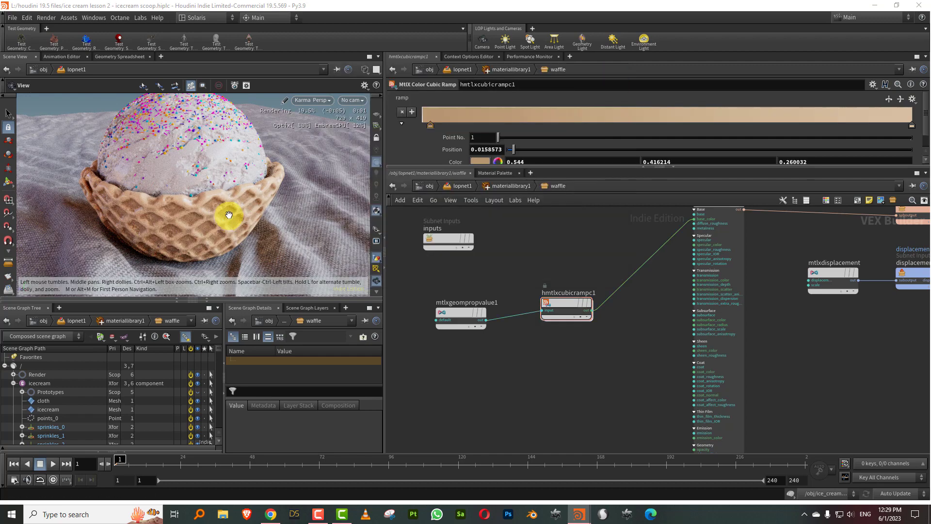
left_click(480, 162)
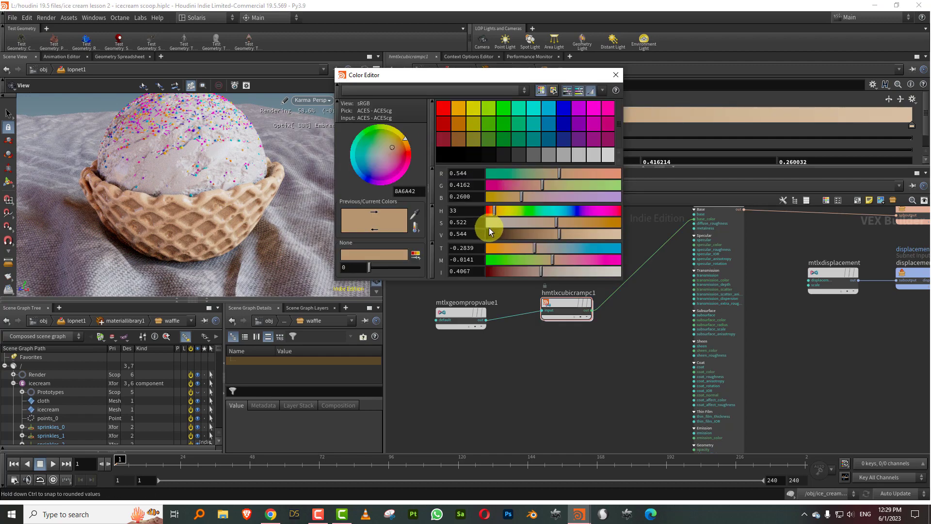
left_click_drag(488, 228, 497, 212)
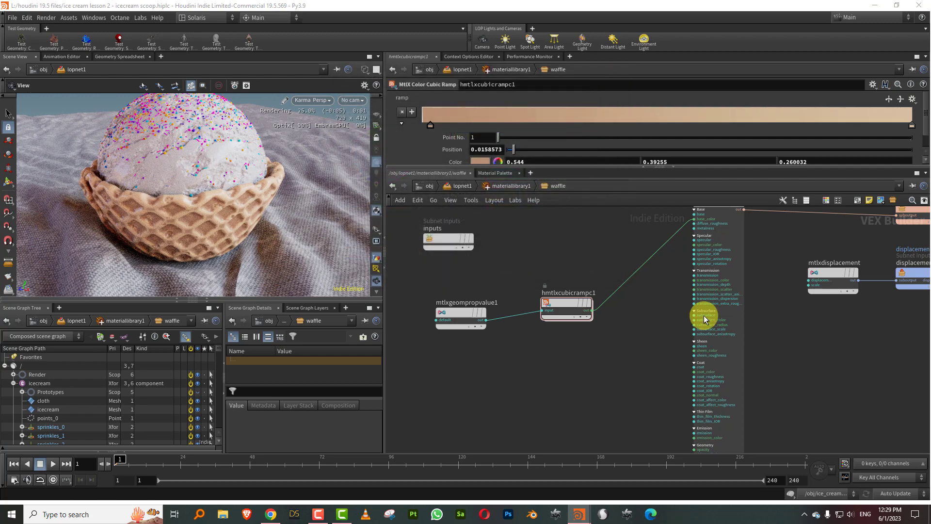
Enlarge the parameter area for mtlxstandard_surface1 and disconnect the color ramp from its base_color input.
left_click(704, 319)
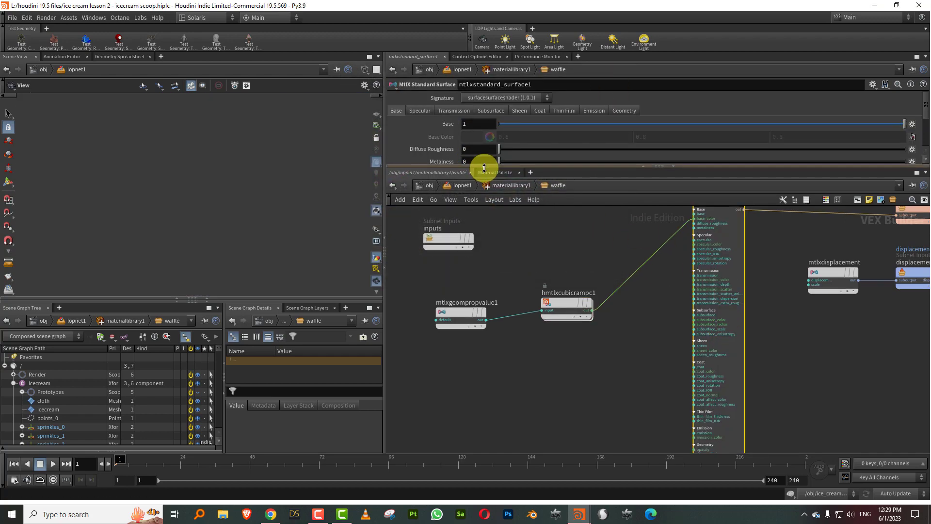
left_click_drag(484, 168, 484, 185)
key("y")
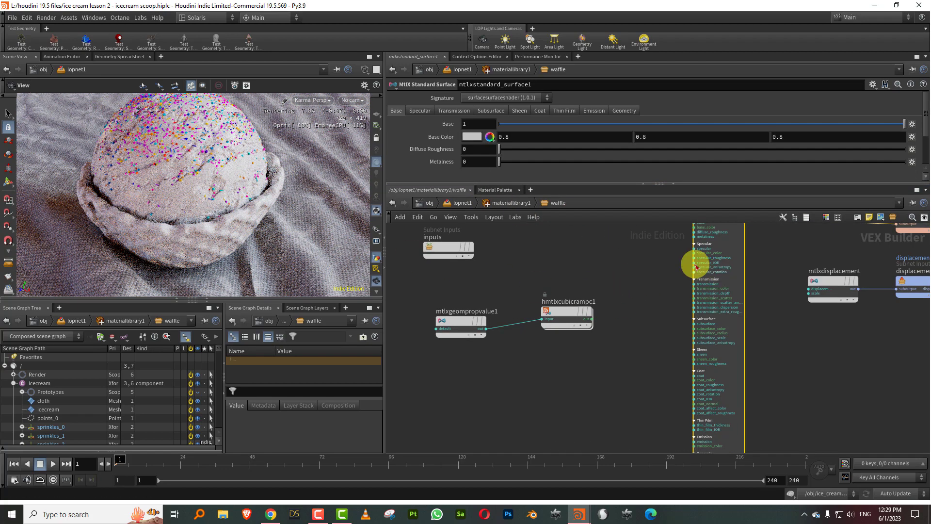
Set the waffle surface shader's Base to 0 and Specular Roughness to 0.537.
left_click_drag(474, 122, 450, 127)
type("0")
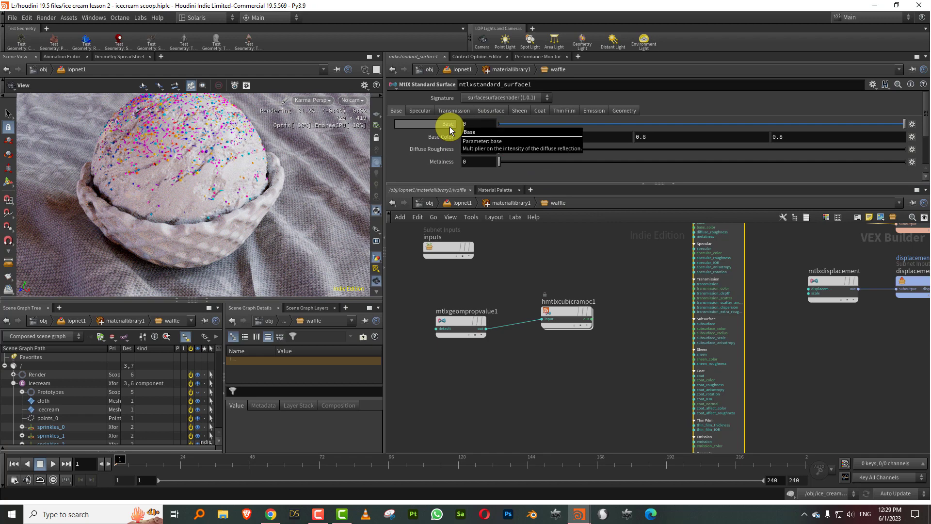
left_click(423, 111)
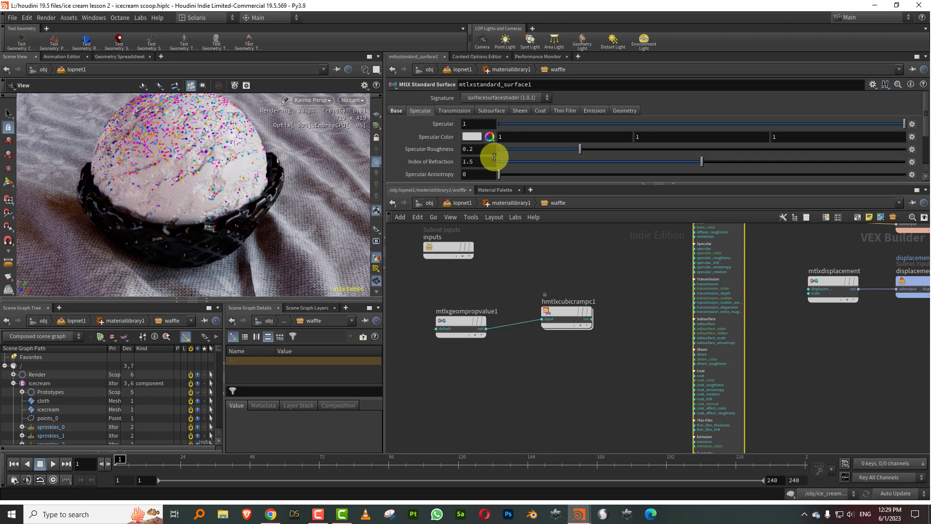
left_click(718, 150)
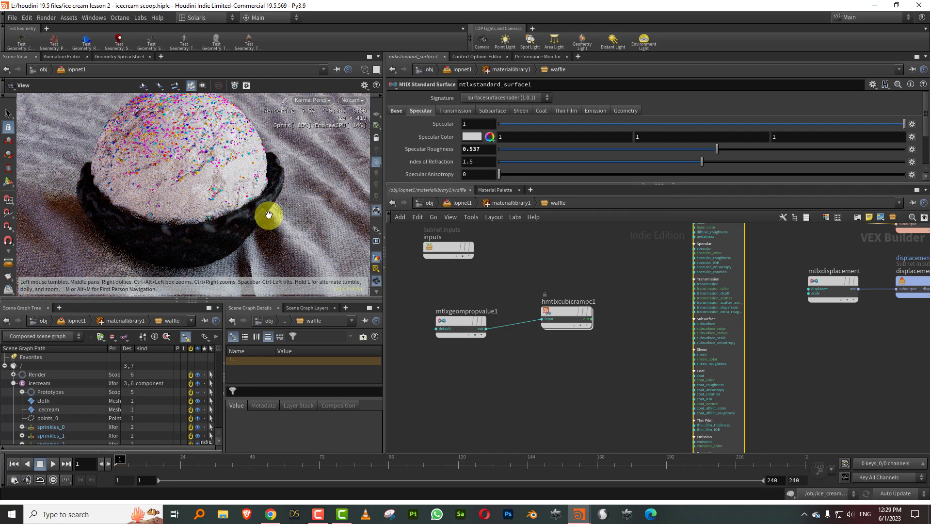
Set the waffle shader's Subsurface to 1 and connect the color ramp output to its subsurface_color input.
left_click(493, 111)
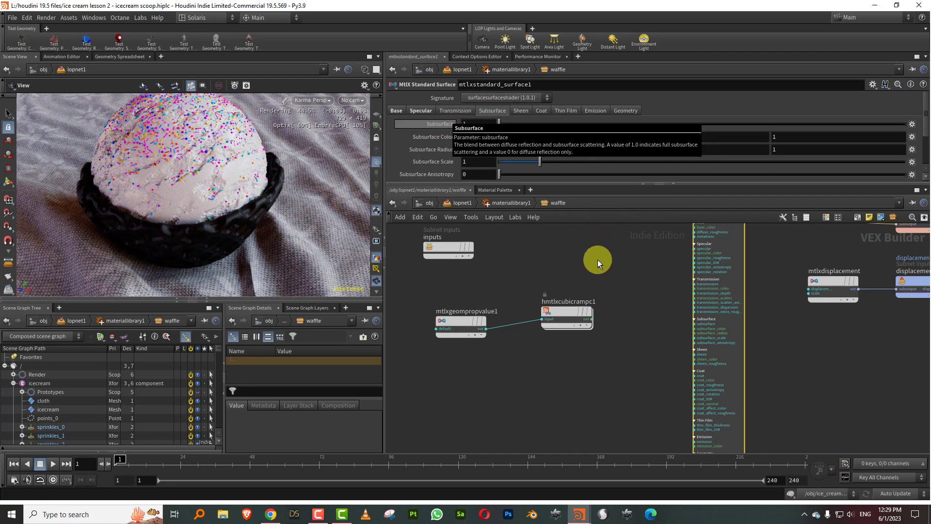
left_click_drag(519, 387, 535, 406)
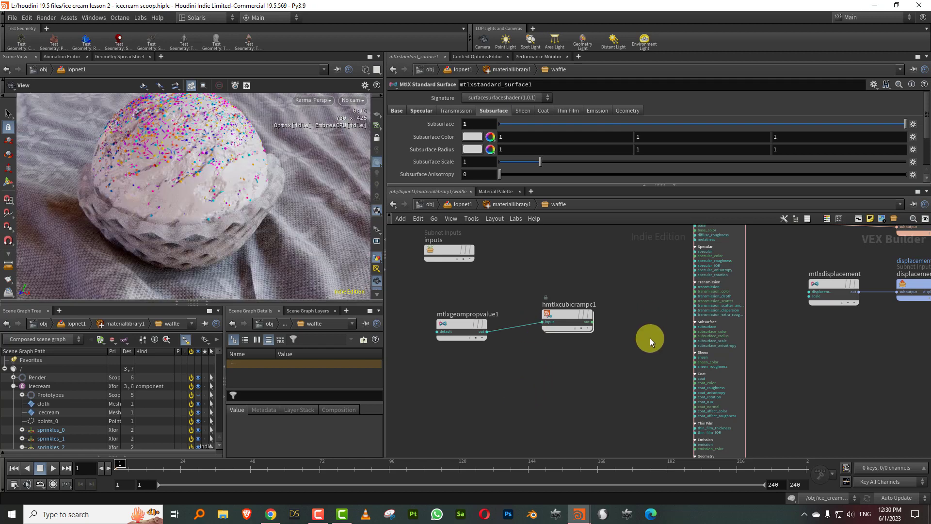
left_click(592, 322)
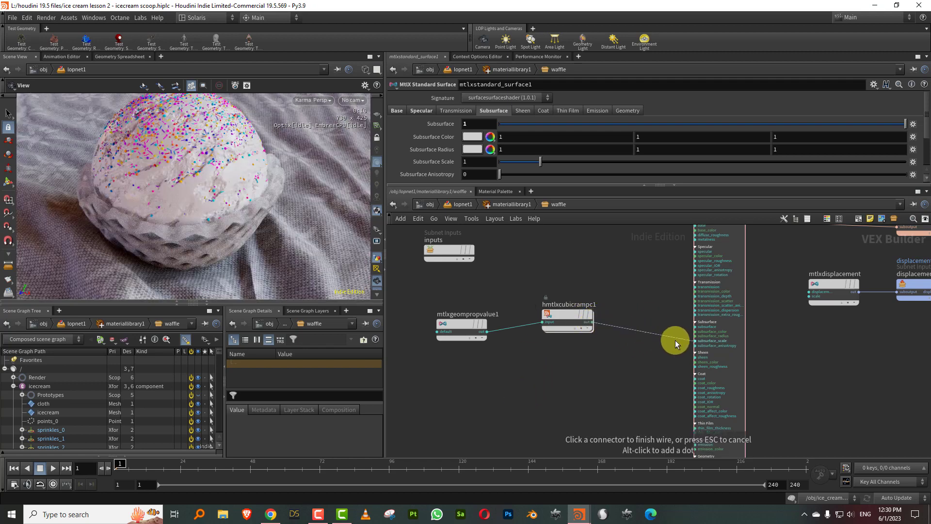
left_click(677, 330)
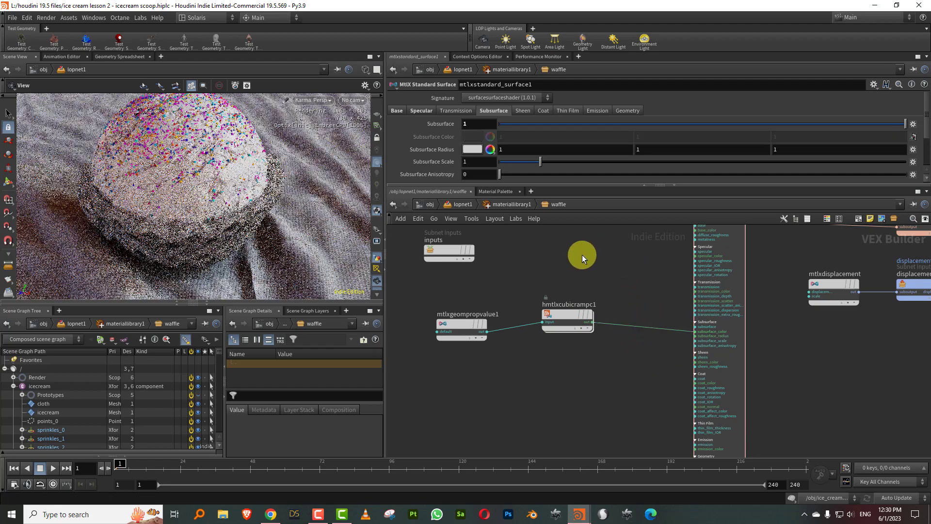
Set the waffle shader's Subsurface Radius to 0.036 in all three channels and its Subsurface Scale to 0.015.
left_click(467, 149)
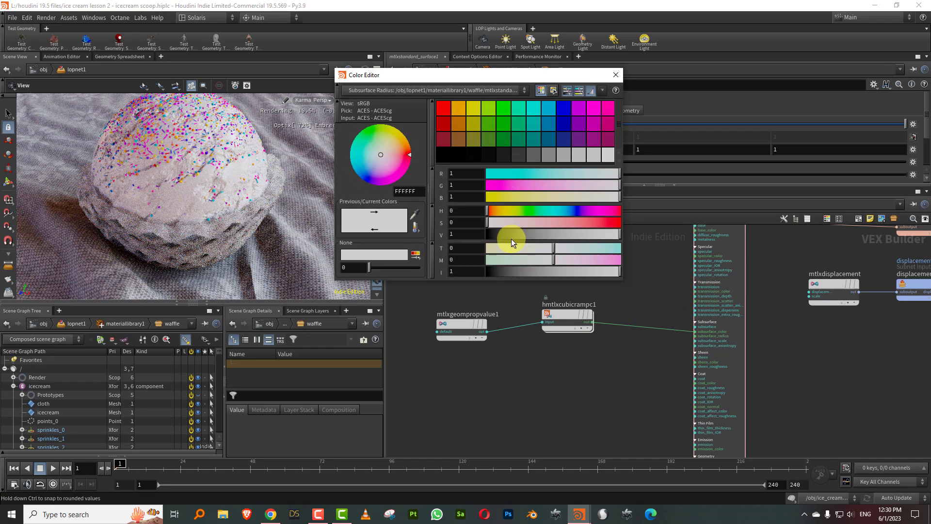
left_click(491, 234)
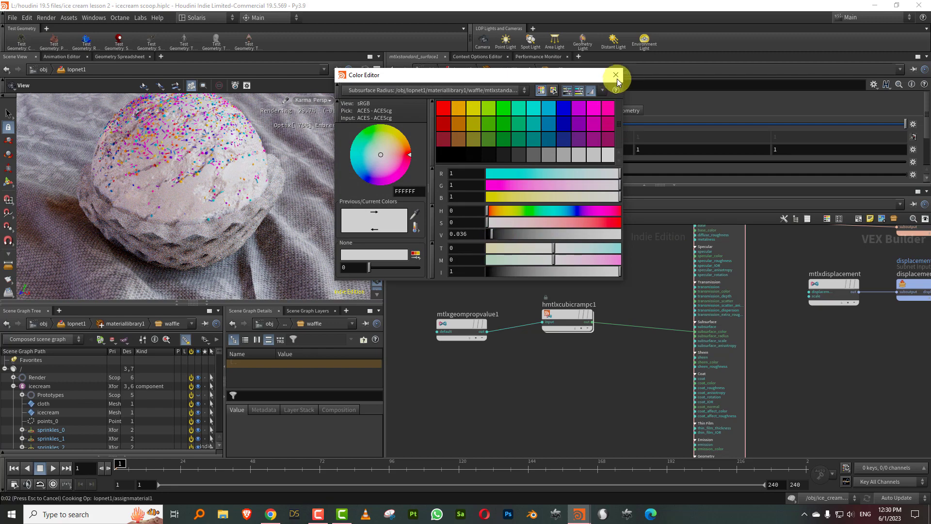
left_click(615, 77)
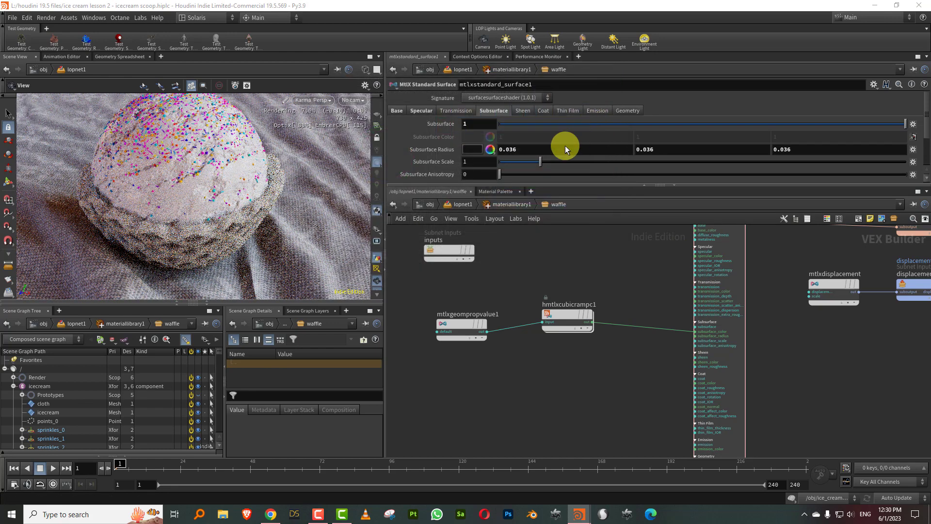
left_click(475, 162)
type("0.")
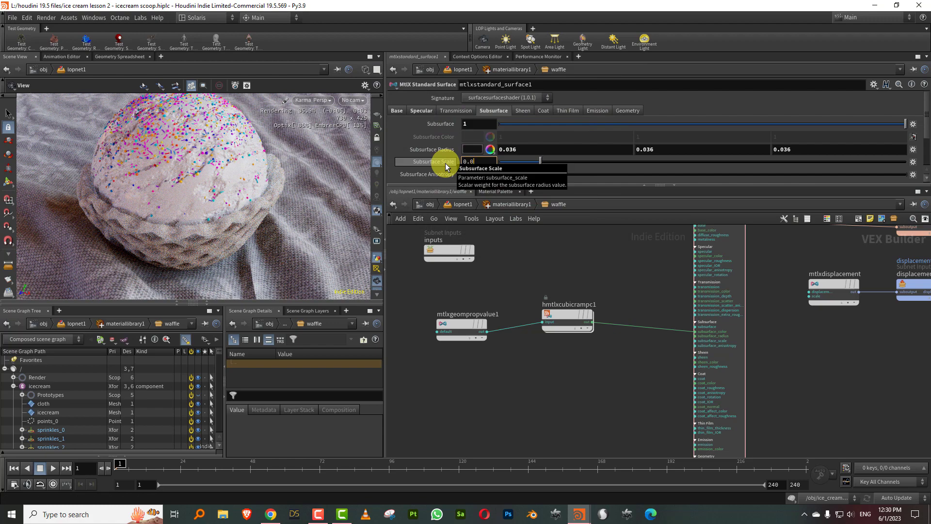
type("015")
key("Return")
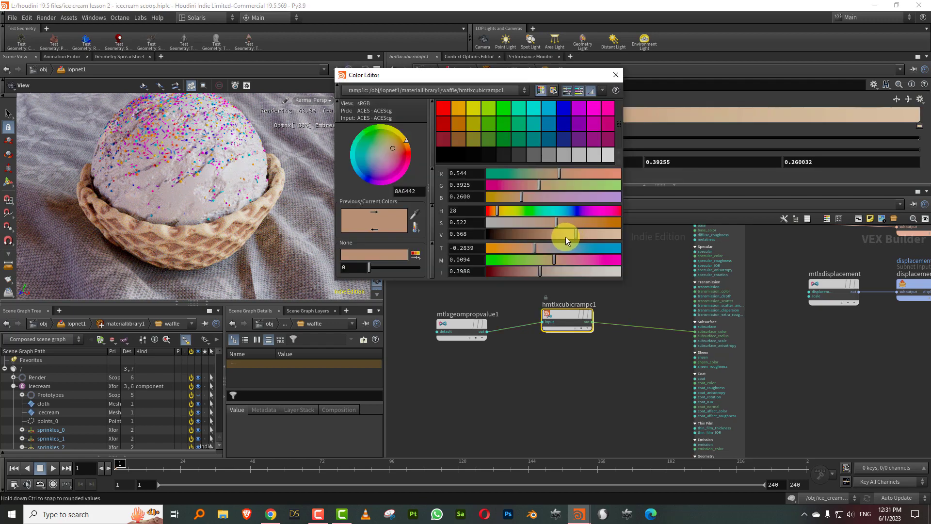
Brighten the ramp's first point to value 0.668 and set the end point's color to RGB 0.949, 0.72608, 0.453622.
left_click(921, 125)
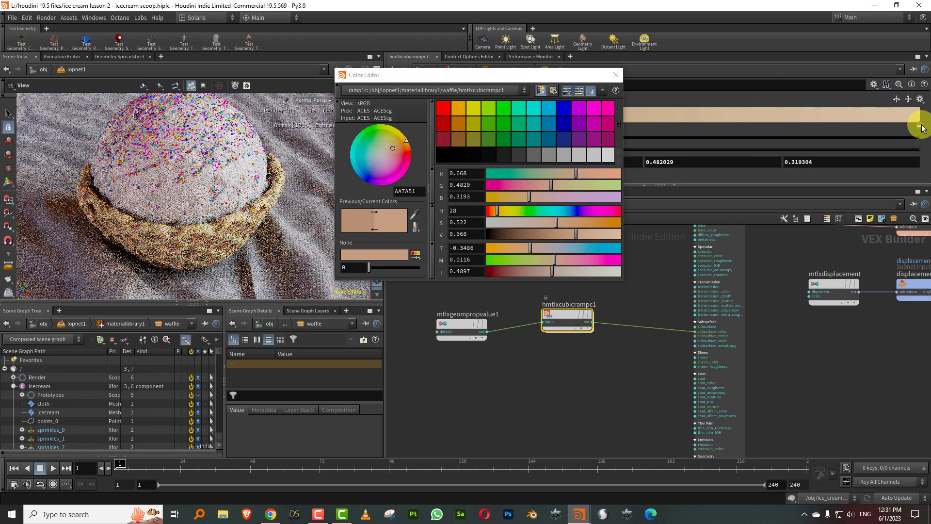
left_click(920, 127)
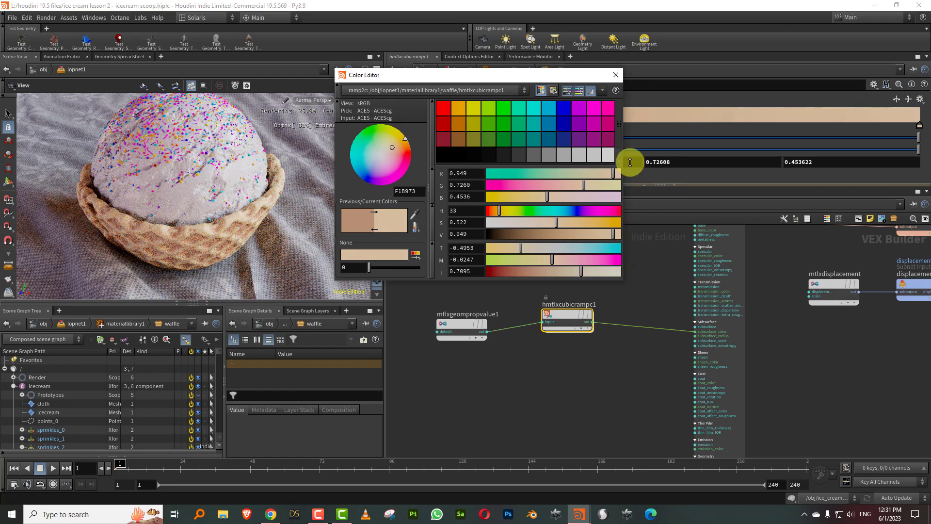
left_click(616, 74)
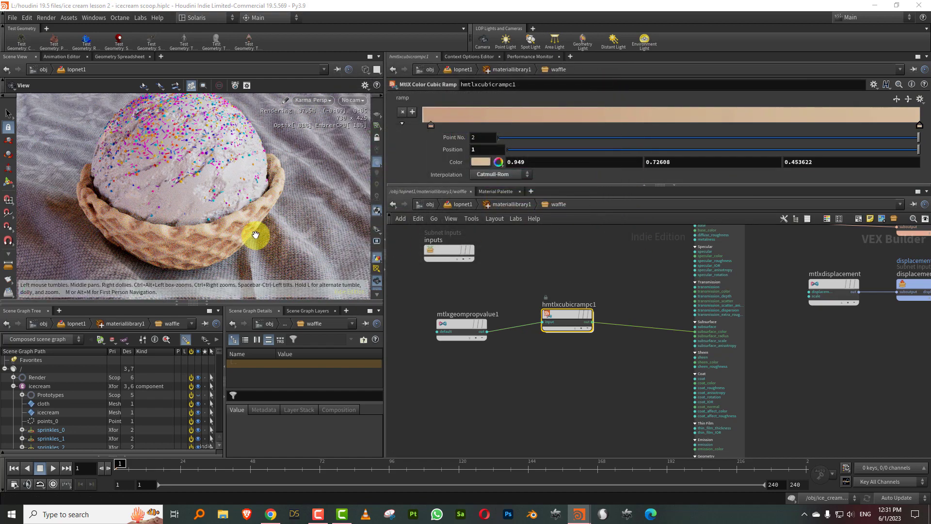
Return to materiallibrary1 and open the icecream material's network.
left_click(509, 205)
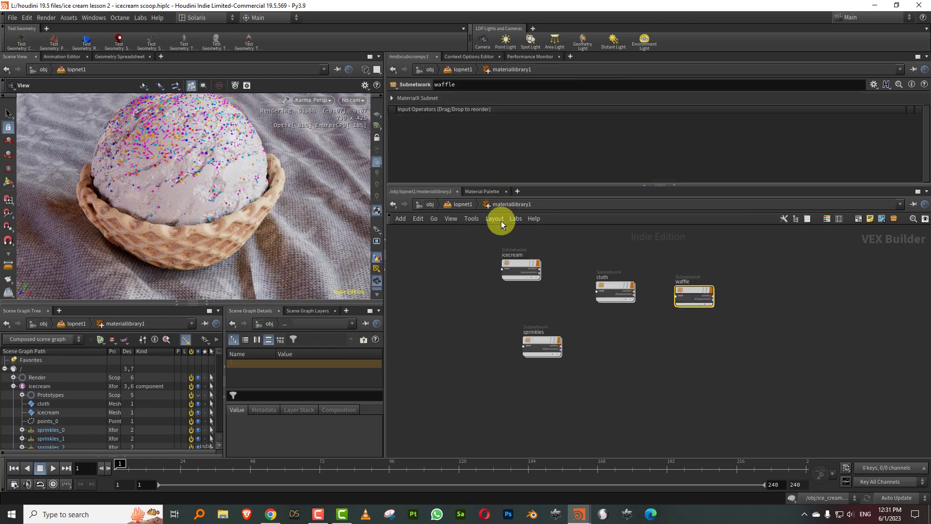
left_click(605, 312)
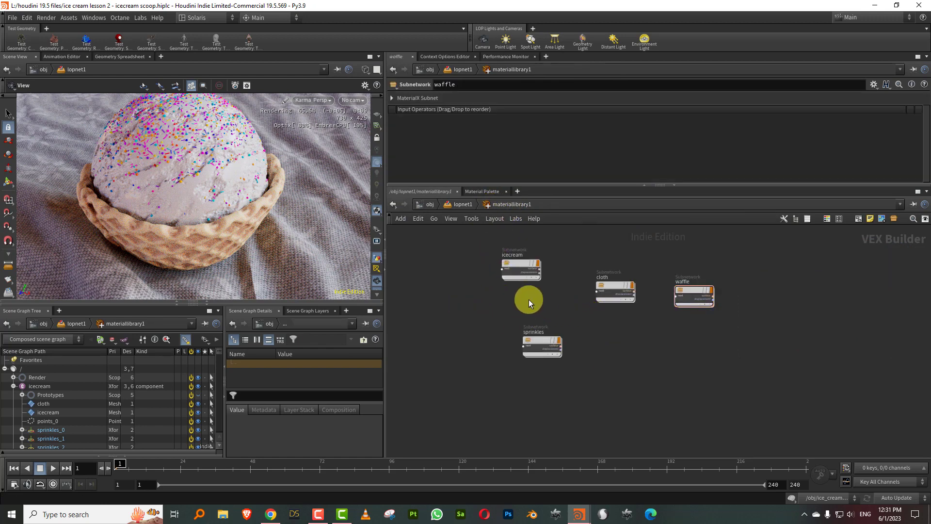
mouse_move(509, 264)
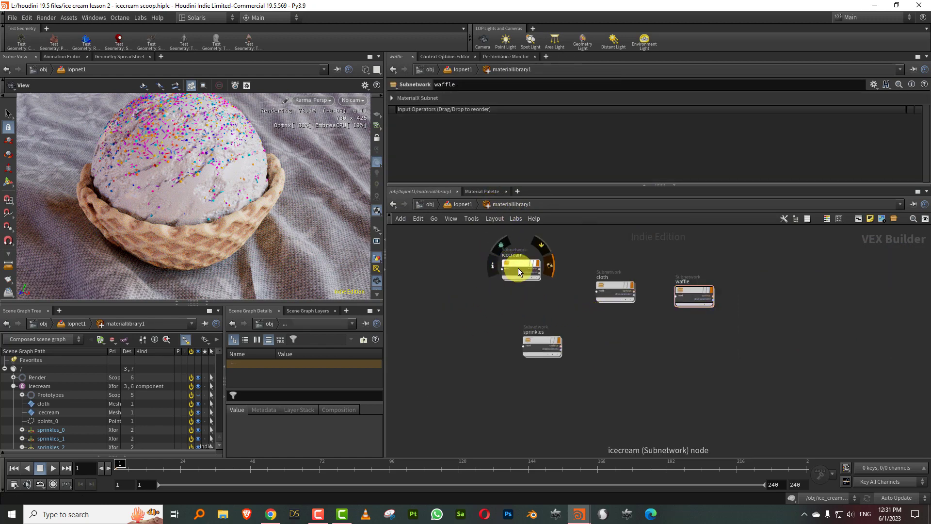
double_click(519, 265)
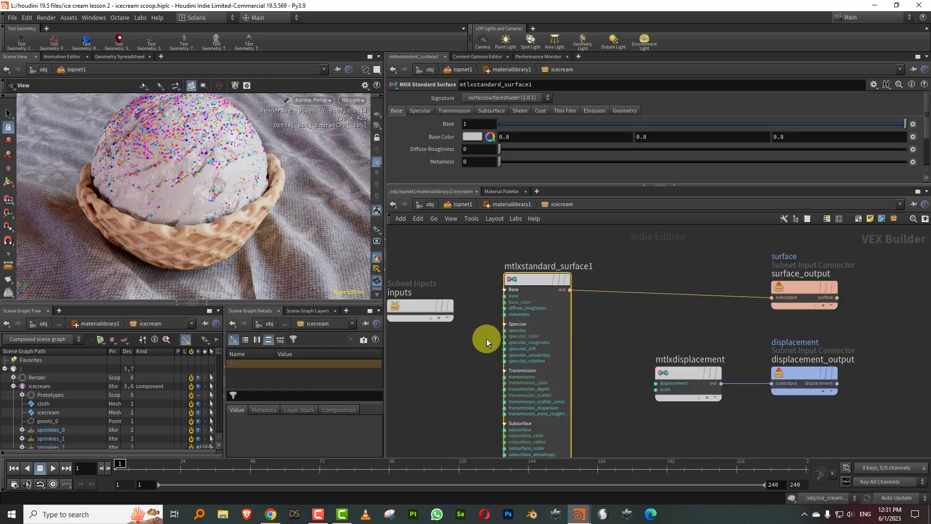
middle_click_drag(487, 340, 569, 323)
Set the icecream surface shader's Base to 0 and Specular Roughness to 0.11.
middle_click_drag(226, 189, 238, 202)
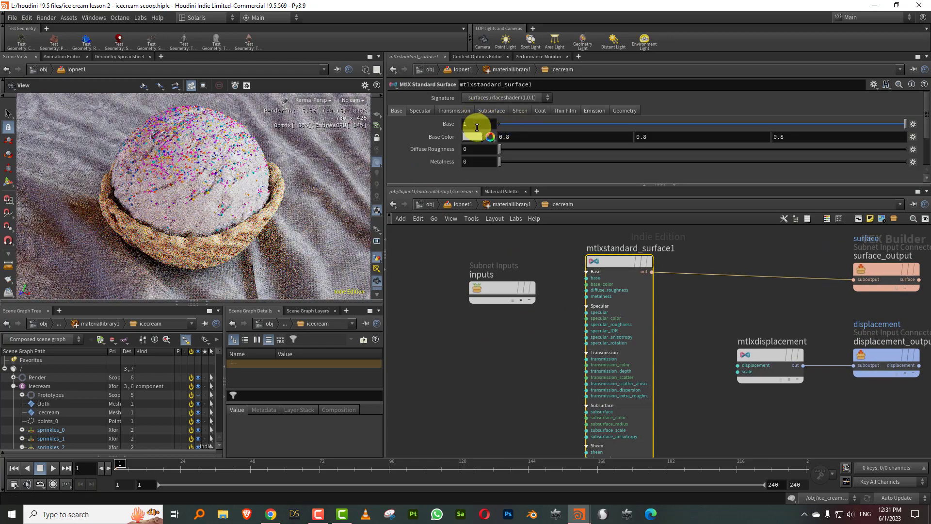
type("0")
key("Return")
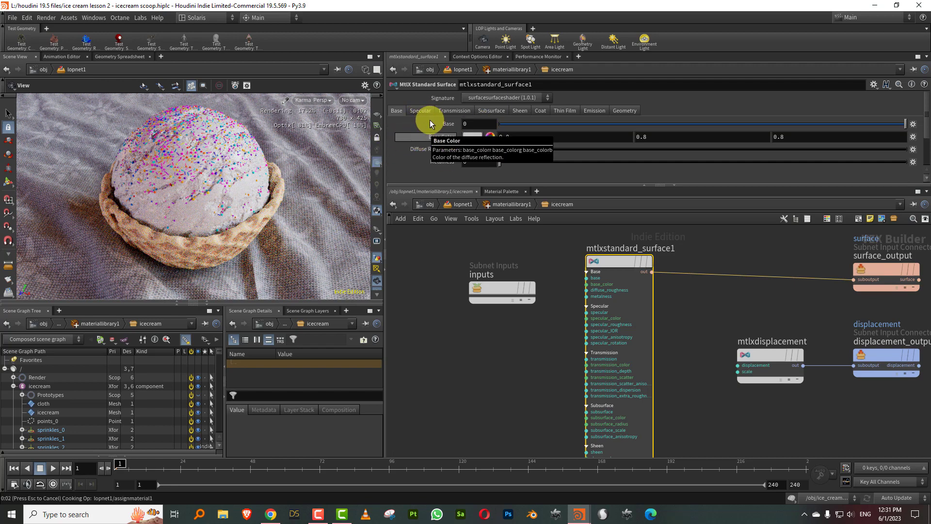
left_click(421, 111)
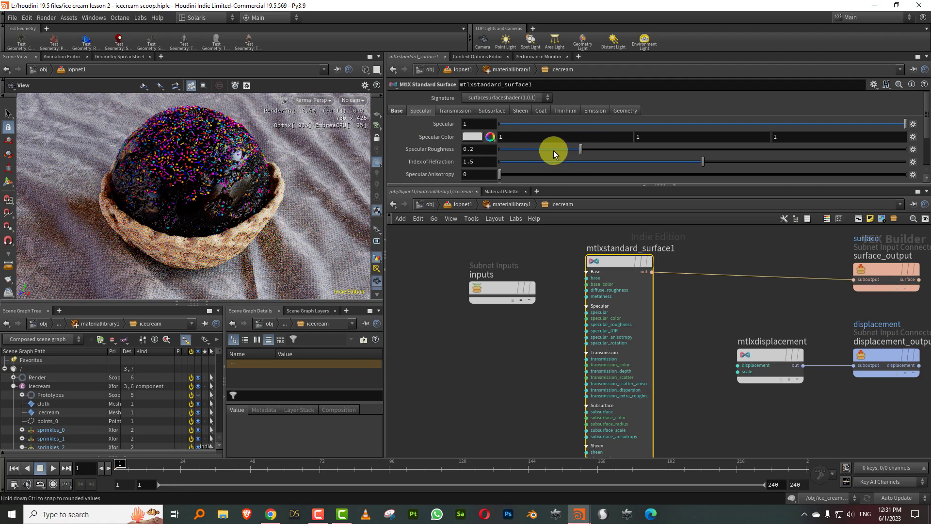
left_click(545, 149)
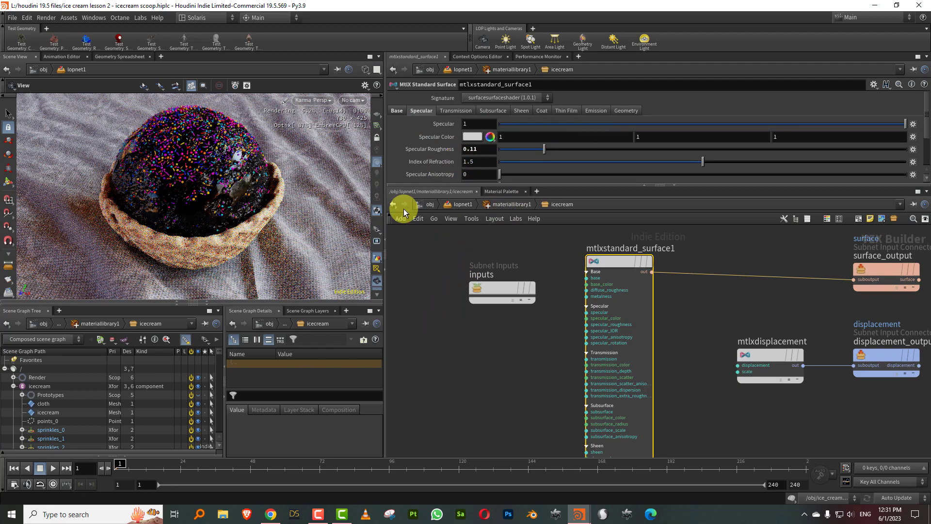
Set the icecream surface shader's Subsurface to 1 and its Subsurface Radius to 0.022 in all three channels.
left_click(489, 112)
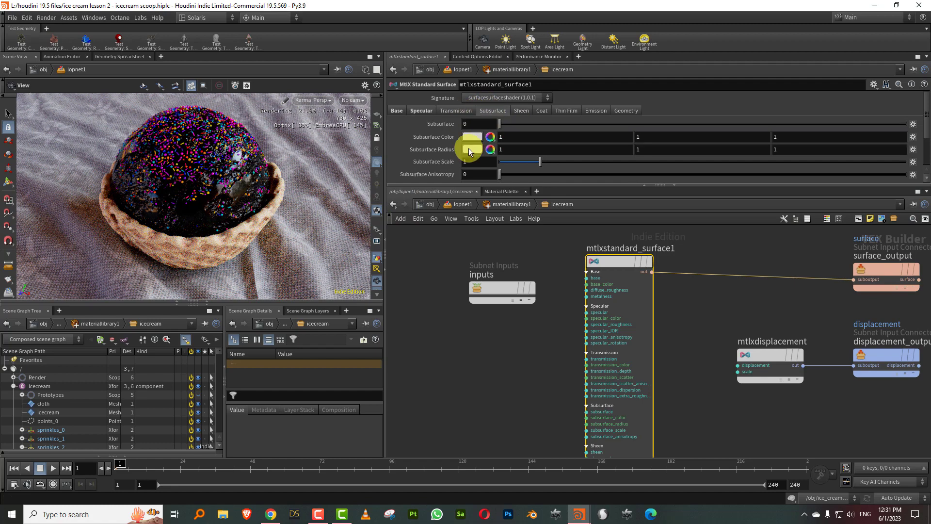
left_click_drag(468, 124, 448, 125)
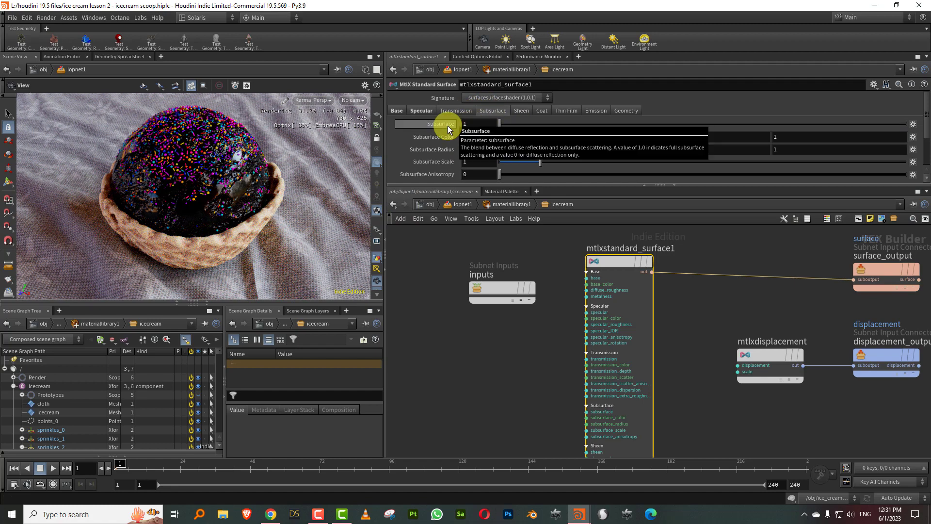
type("1")
key("Return")
left_click(472, 149)
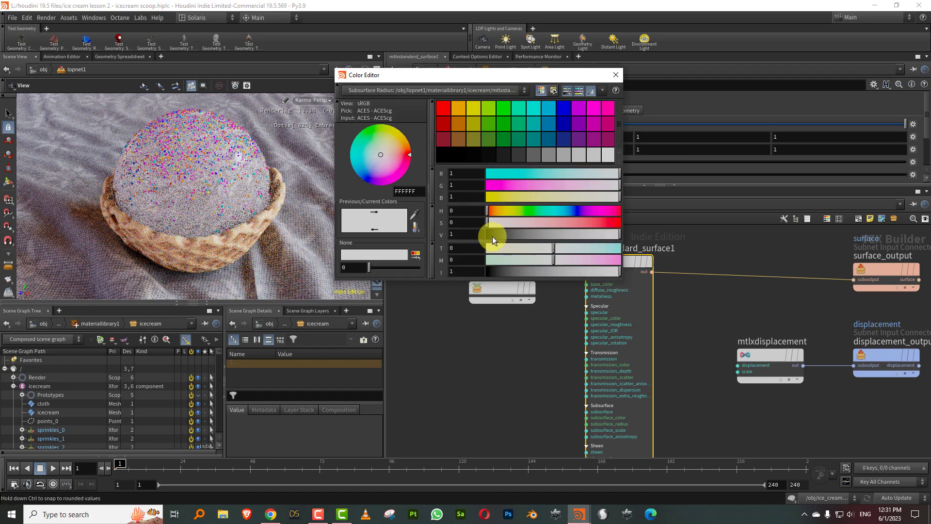
left_click(490, 234)
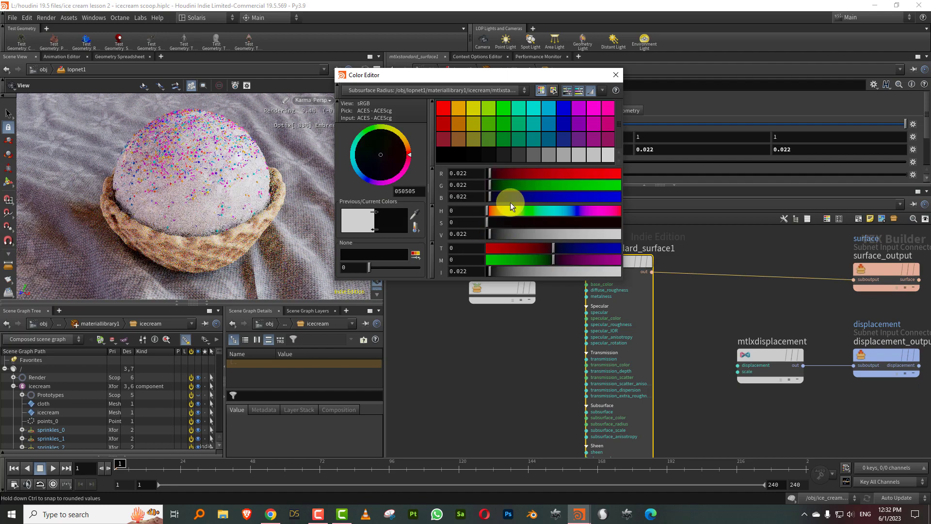
left_click(610, 74)
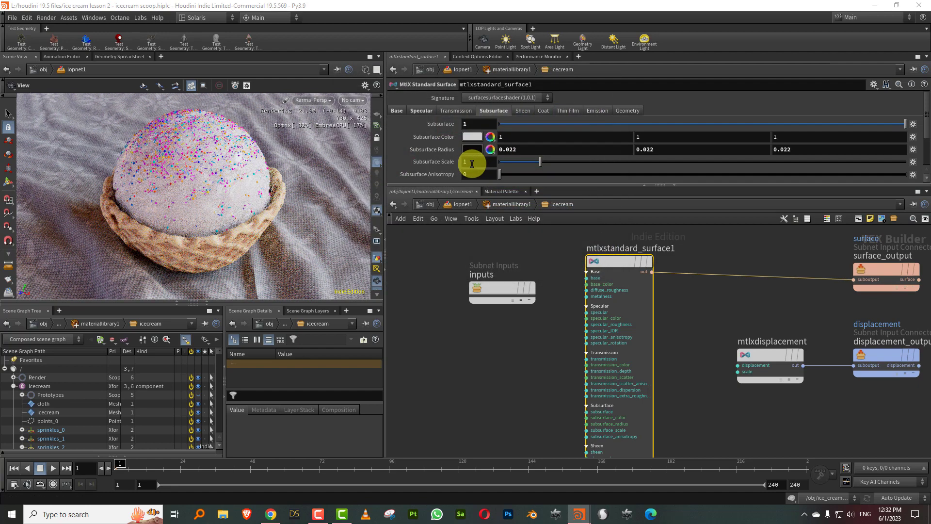
Set the icecream shader's Subsurface Scale to 0.08 and raise the blue channel of its Subsurface Radius to 0.117.
left_click(473, 162)
type("0.0")
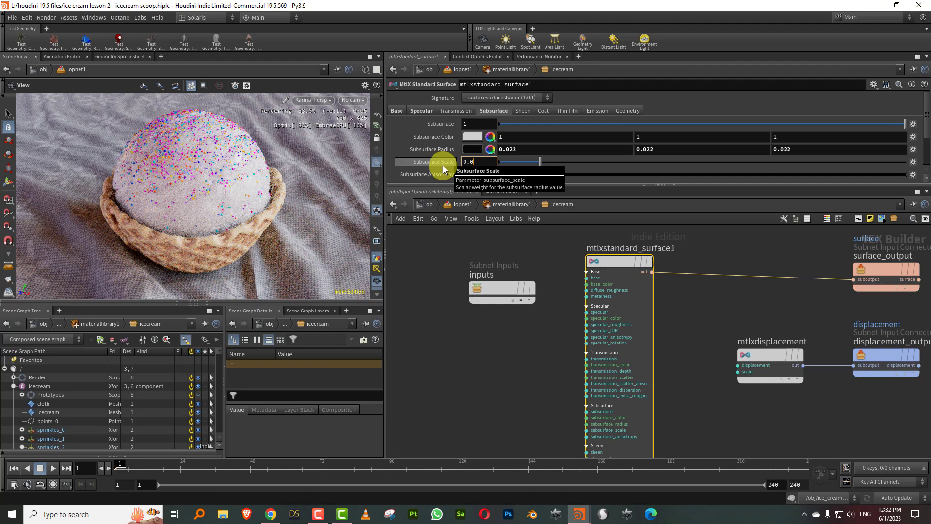
type("8")
key("Return")
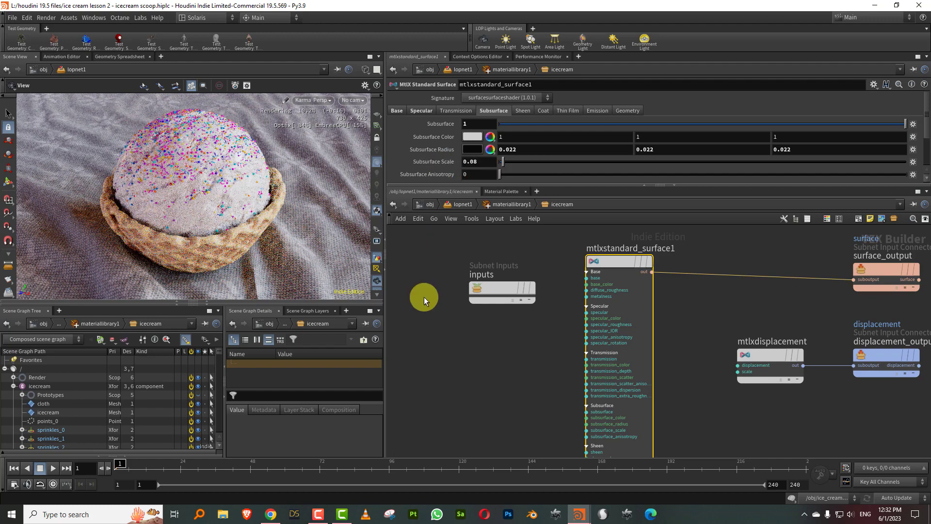
left_click(471, 150)
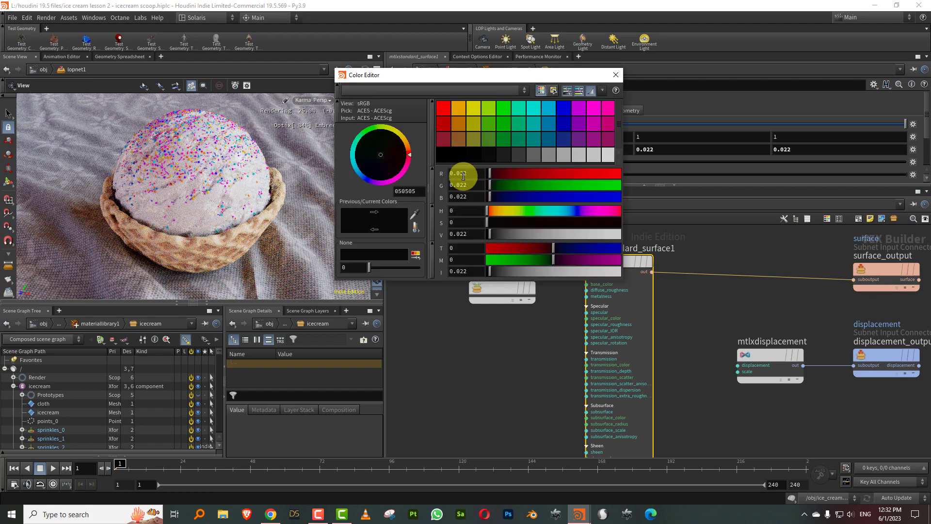
left_click(502, 196)
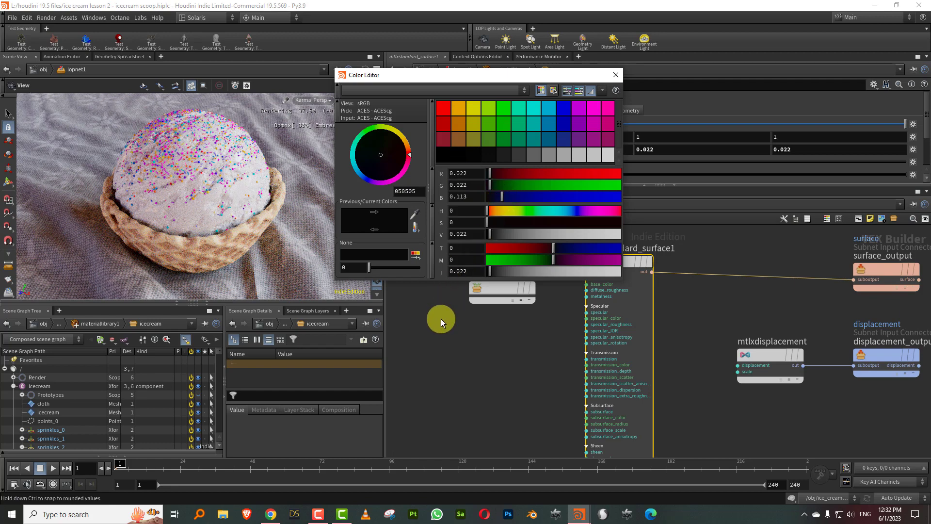
Return to lopnet1 and set domelight1's Exposure to 0.4.
key("u")
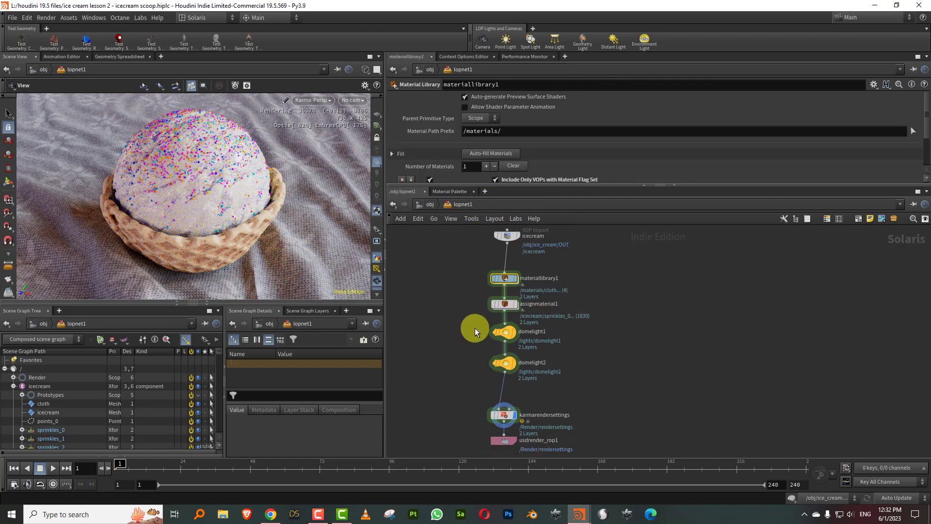
left_click(504, 332)
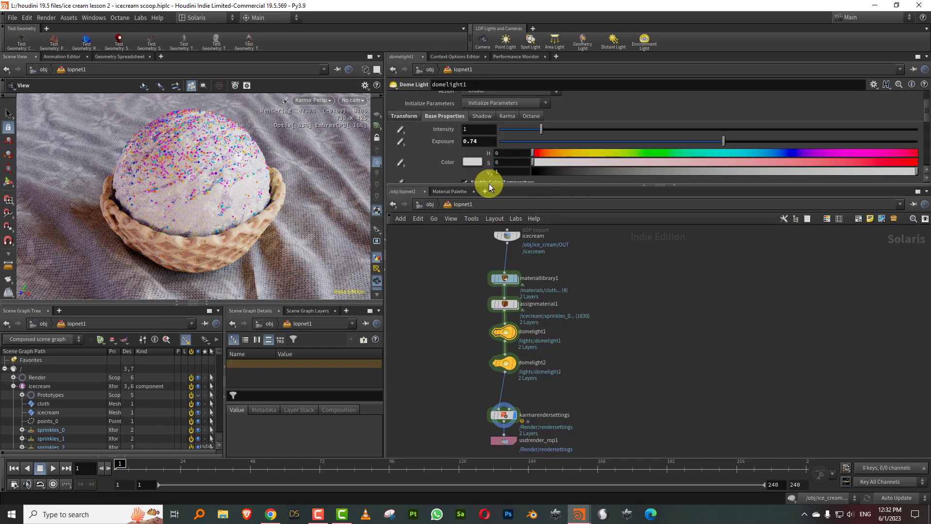
left_click_drag(495, 184, 488, 228)
left_click(480, 149)
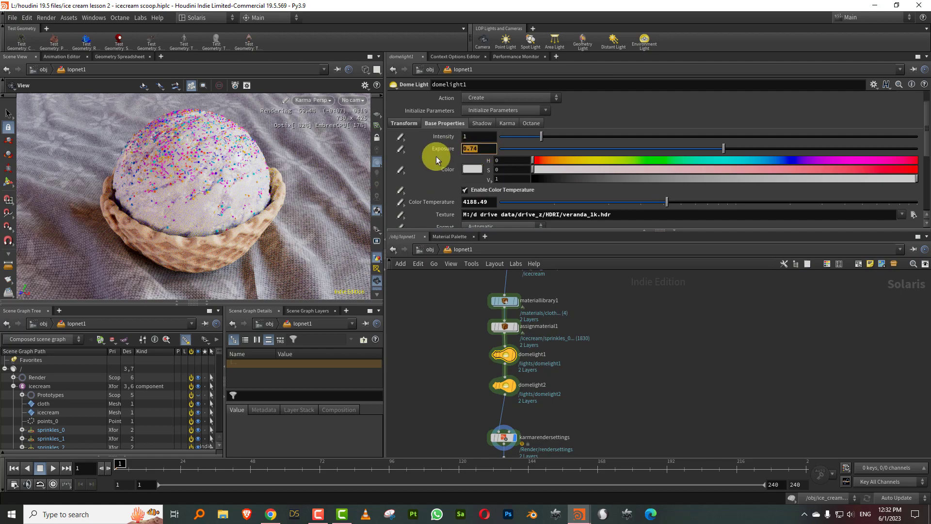
type("0.4")
key("Return")
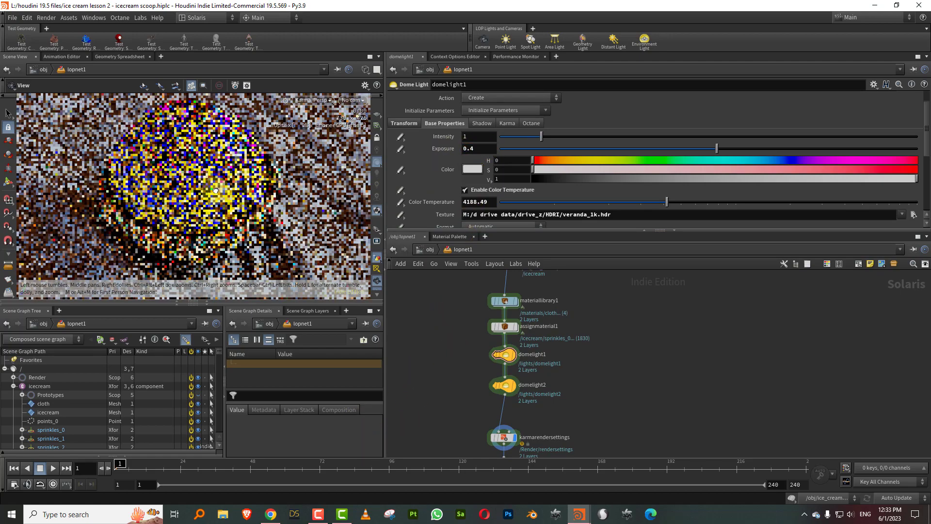
left_click_drag(215, 190, 297, 192)
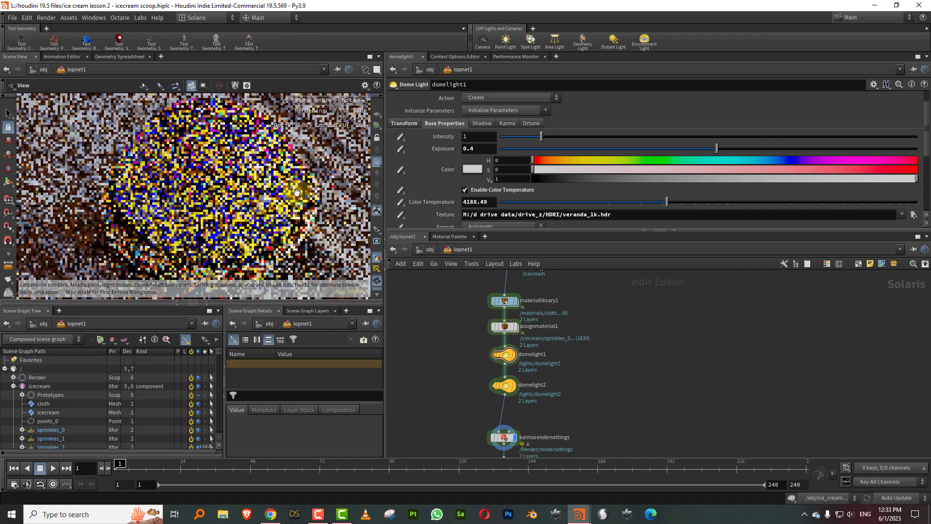
Reopen the icecream material in materiallibrary1 and set its Subsurface Color to pink, RGB 1, 0.347, 0.629967.
double_click(504, 301)
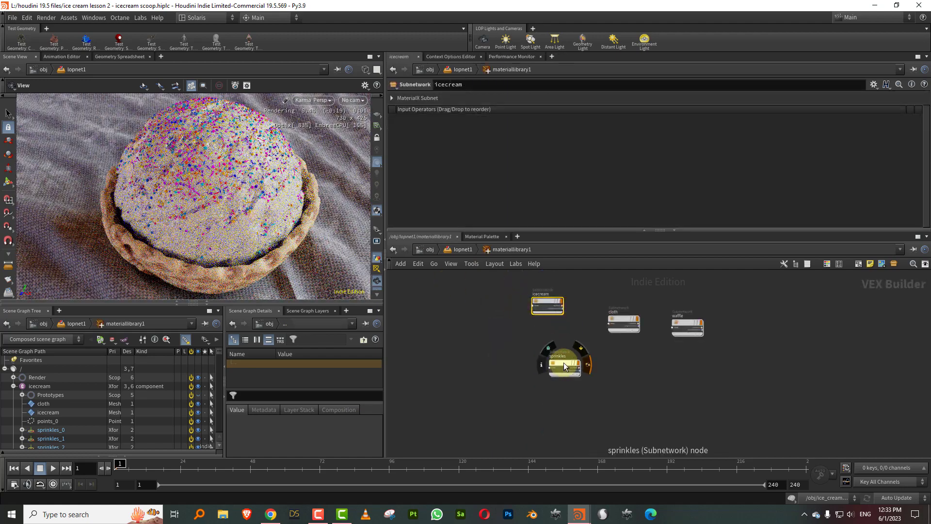
left_click_drag(548, 300, 544, 300)
double_click(545, 301)
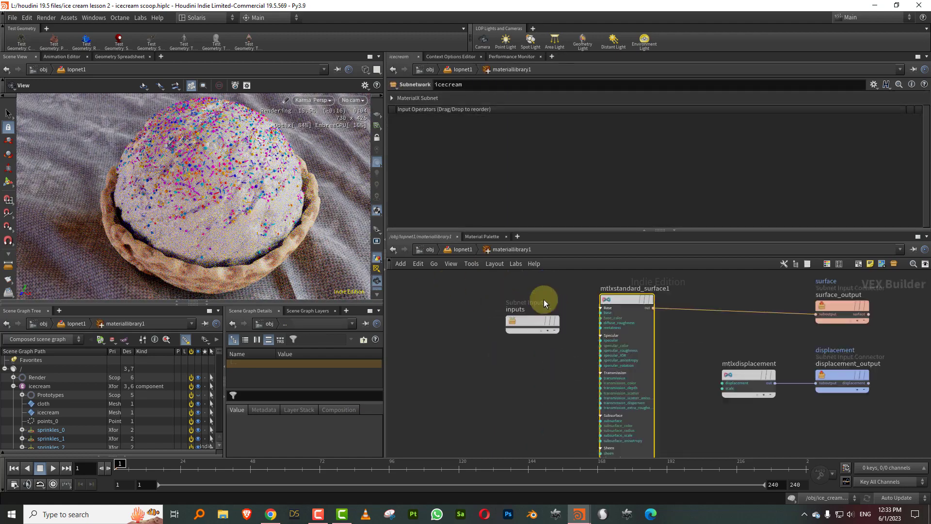
left_click(472, 137)
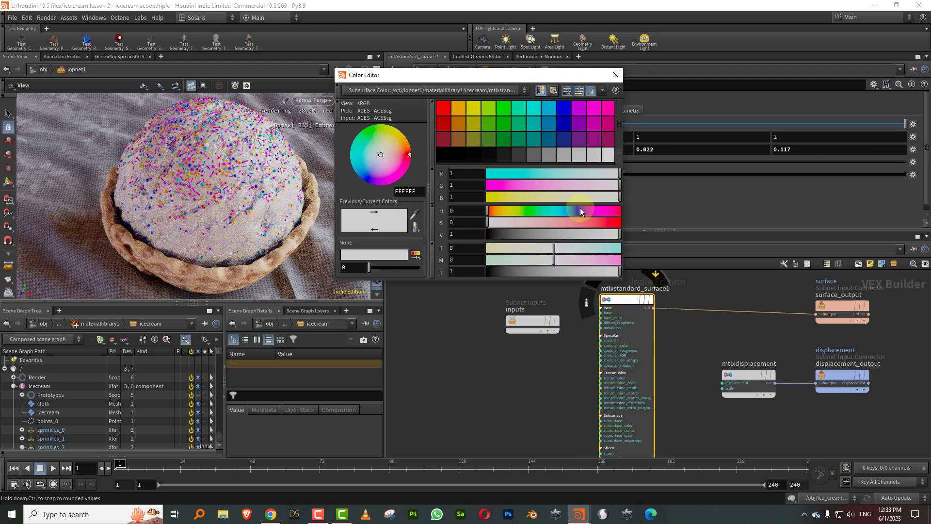
left_click(611, 212)
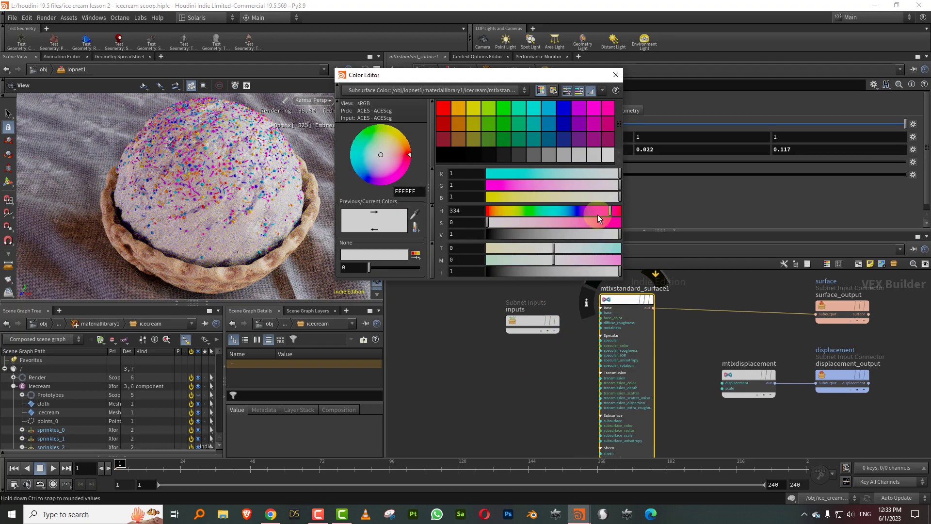
left_click(550, 223)
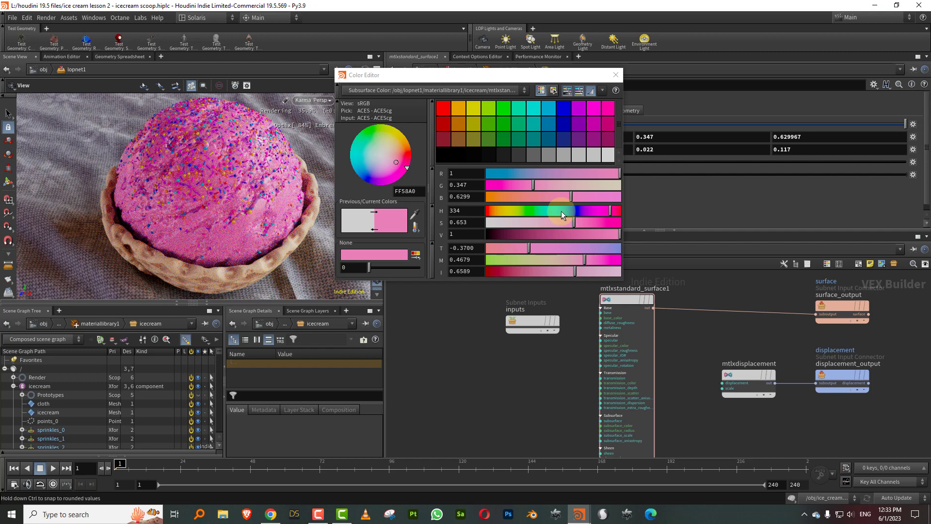
left_click(616, 74)
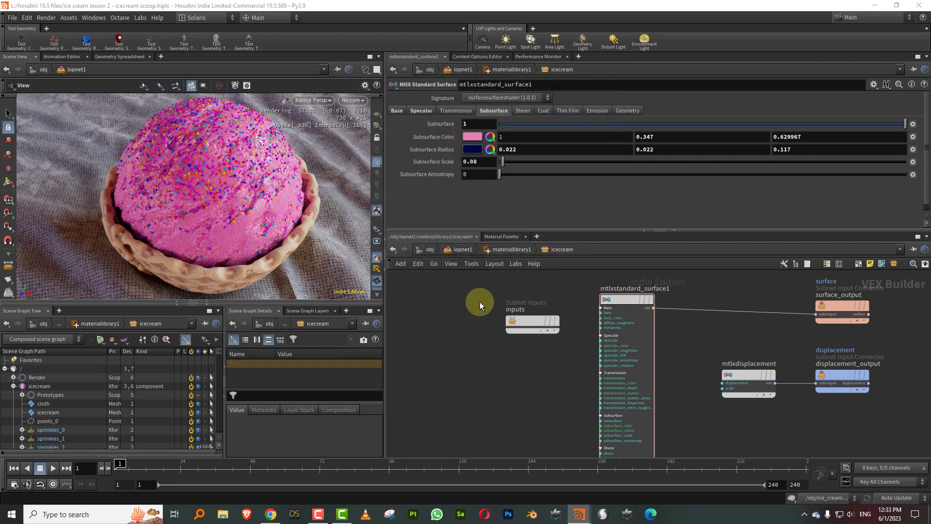
Open the sprinkles material's network and add a MtlX Color Correct node beside the geometry color node.
left_click(503, 252)
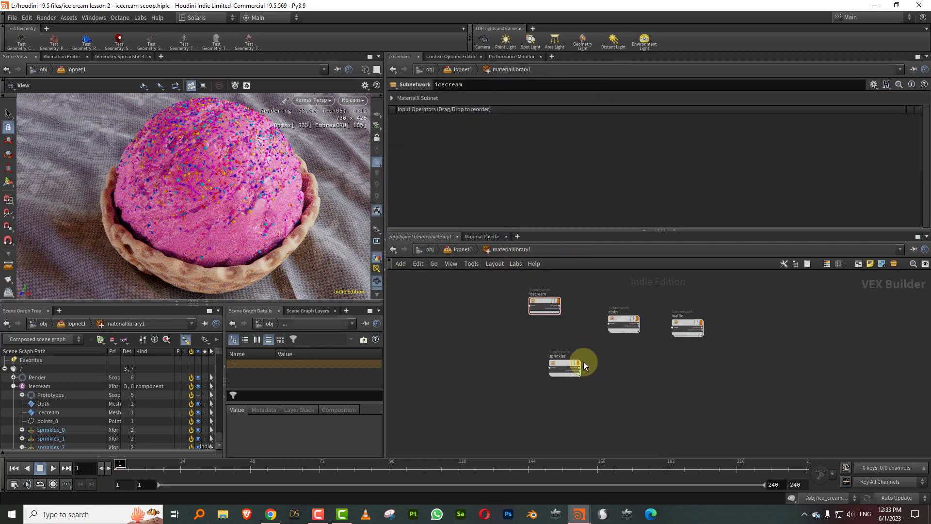
double_click(562, 367)
key("Tab")
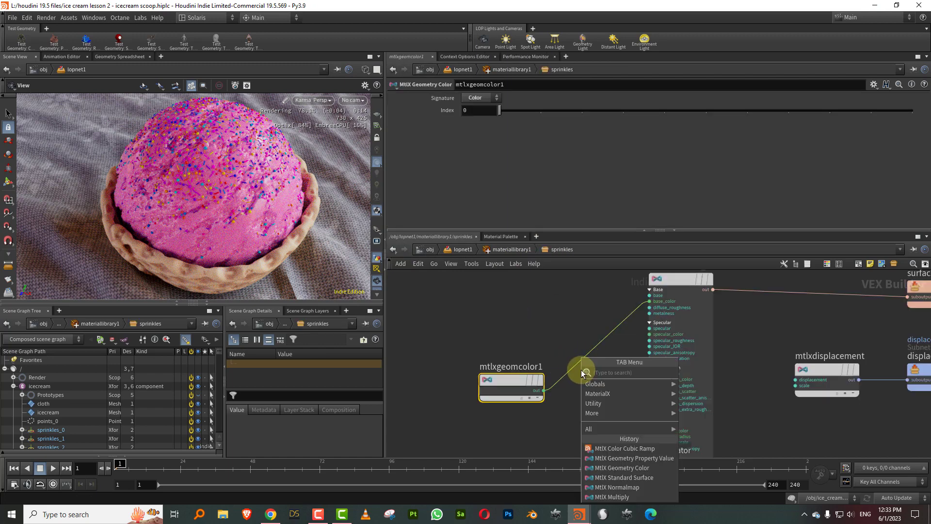
type("colo")
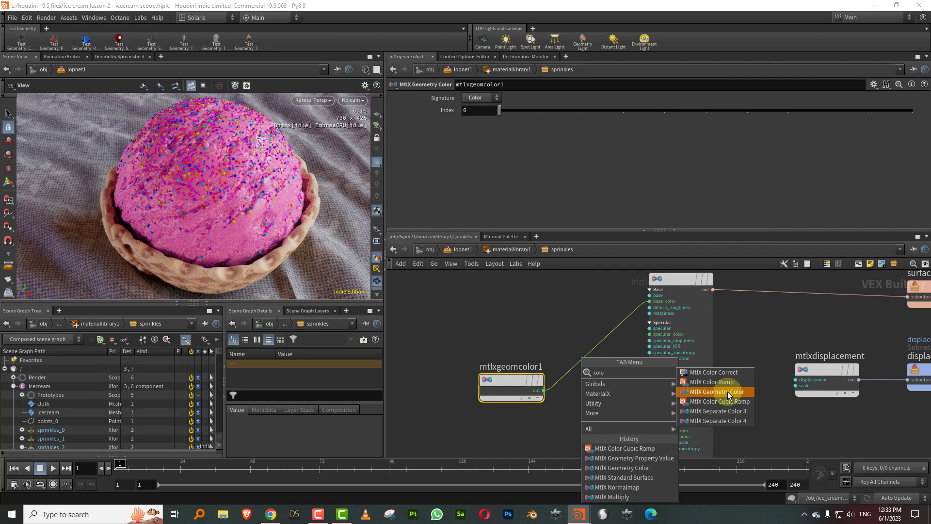
left_click(727, 392)
left_click(626, 370)
Set the sprinkles surface shader's Specular Roughness to 0.043 and Index of Refraction to 1.993.
left_click(663, 343)
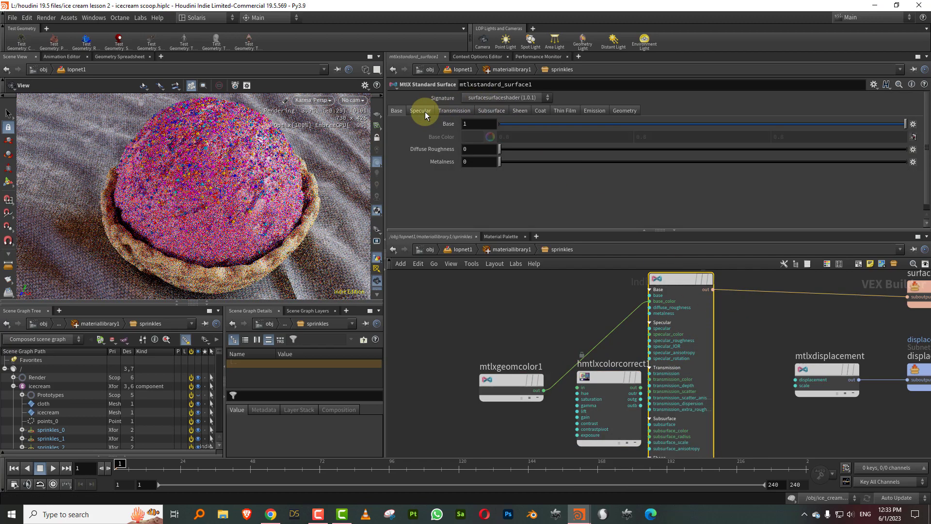
left_click(422, 111)
left_click(516, 149)
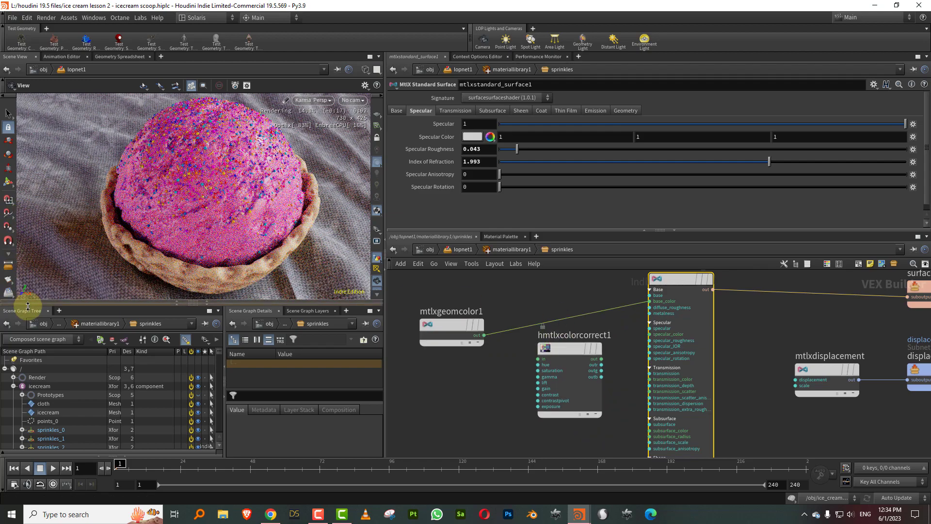
Expand the viewport over the scene graph area and draw a render region over the center of the ice cream scoop.
left_click_drag(29, 303, 29, 307)
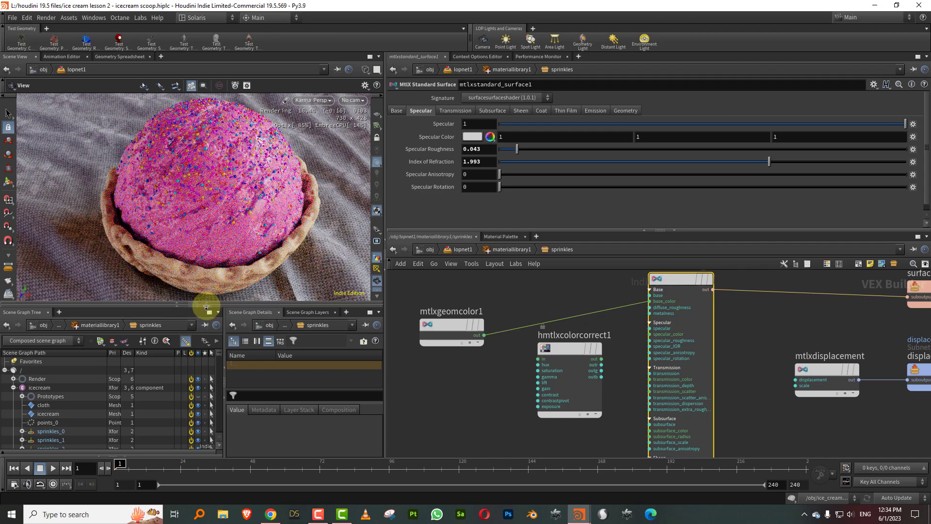
left_click(207, 307)
left_click(9, 264)
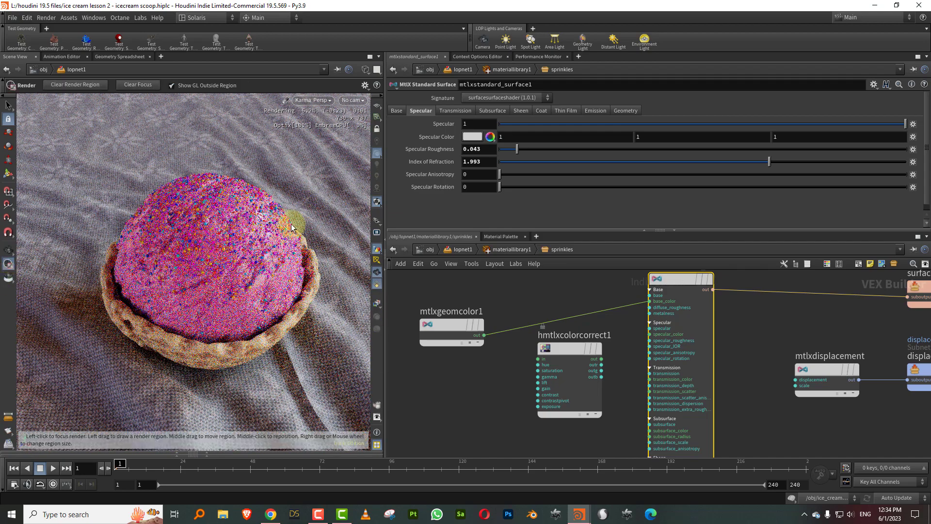
left_click_drag(190, 194, 268, 289)
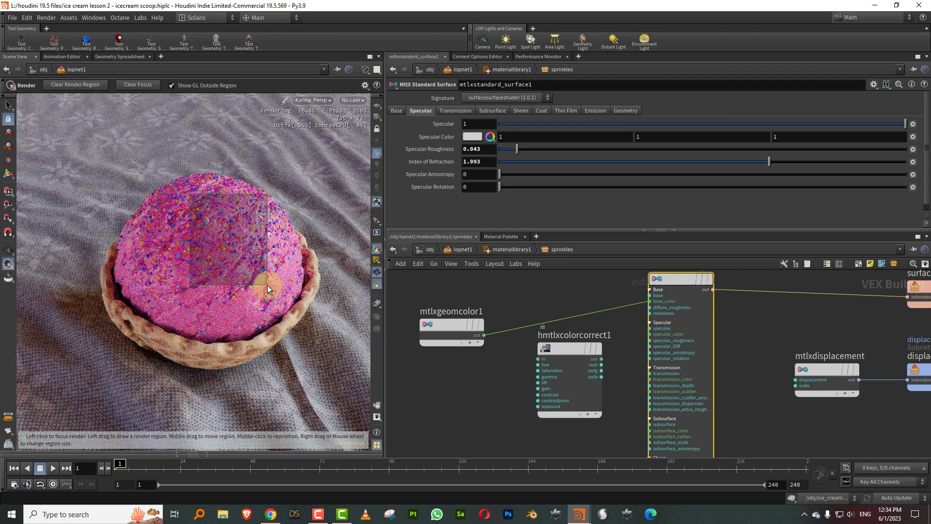
Wire the Color Correct node between mtlxgeomcolor1 and the surface shader's base_color input, and align it with them.
mouse_move(580, 354)
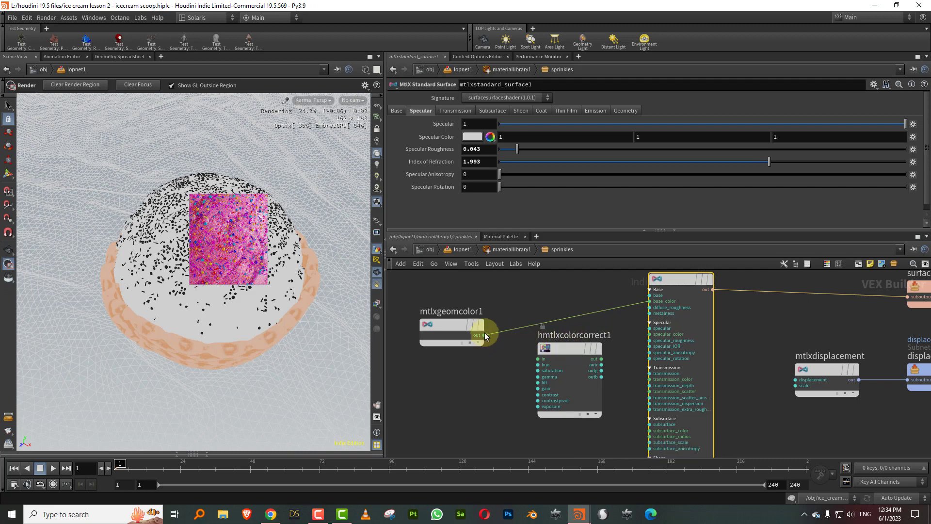
left_click_drag(484, 334, 538, 359)
left_click(601, 359)
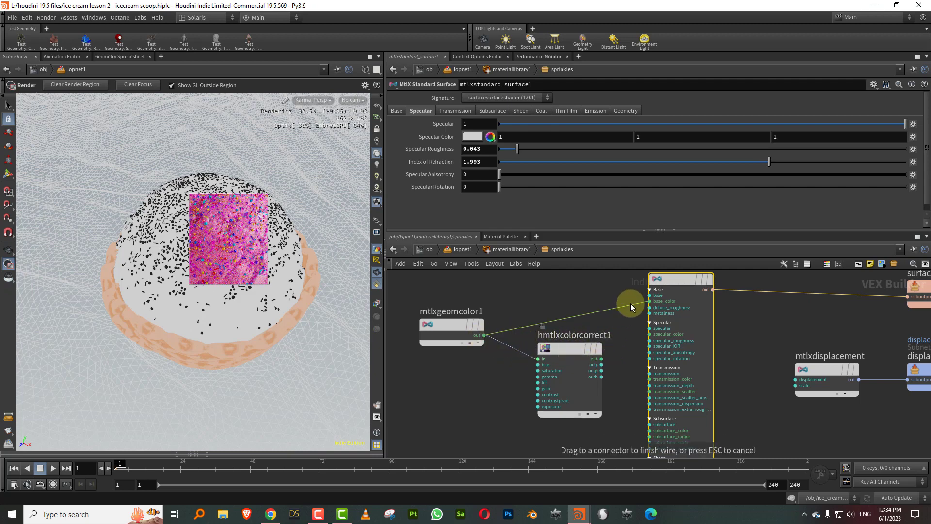
left_click(645, 302)
left_click_drag(598, 353, 589, 318)
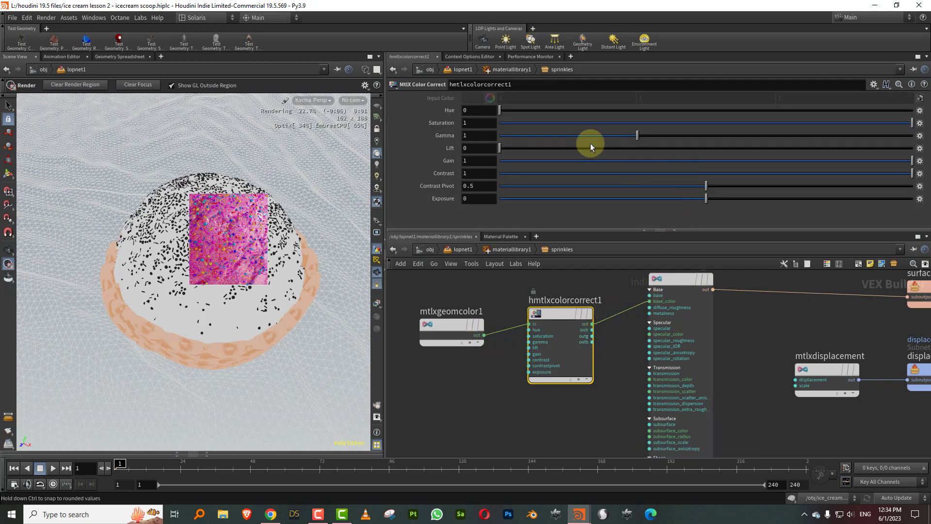
Set the Color Correct's Hue to 0.009 and Gamma to 0.335, and redraw the render region over most of the scoop.
left_click(529, 110)
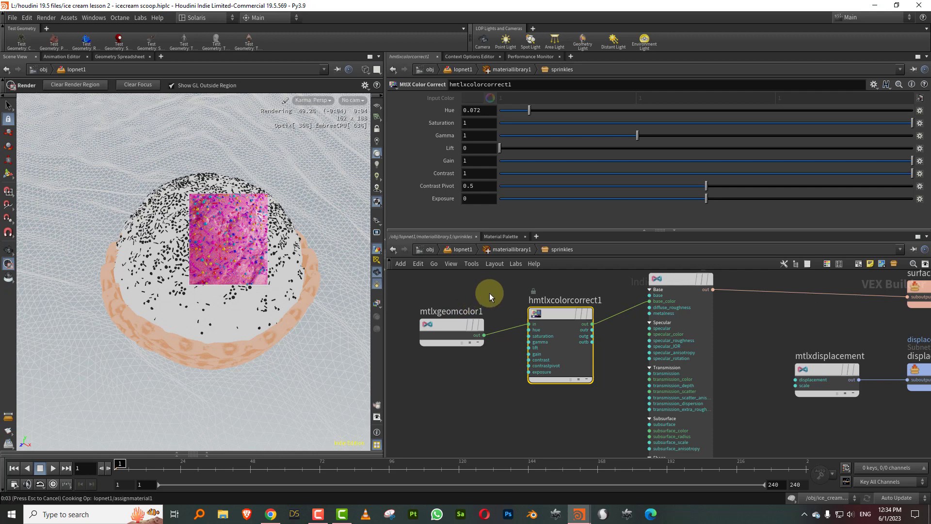
left_click(586, 135)
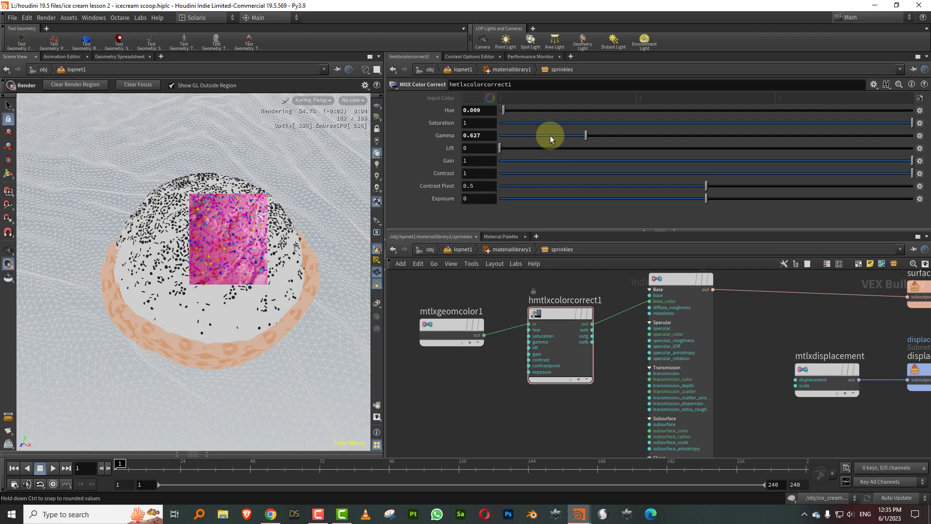
left_click(545, 136)
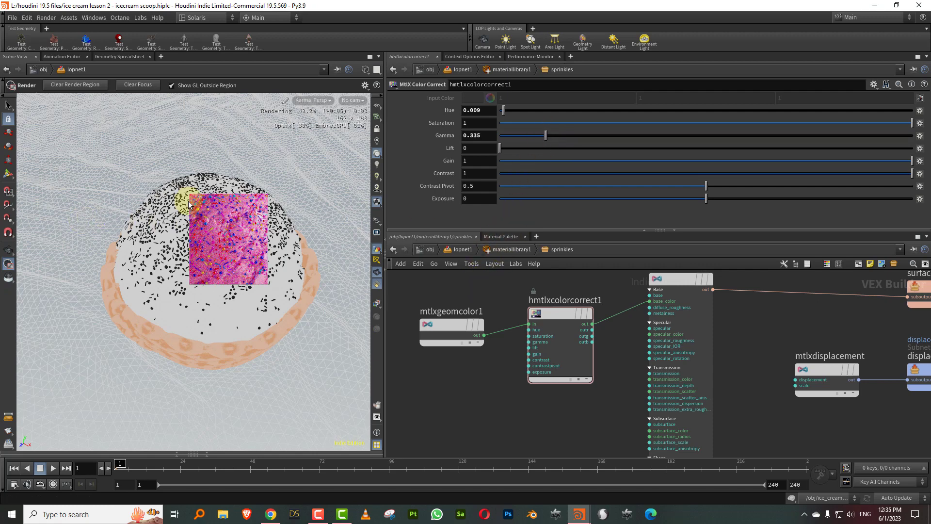
left_click_drag(140, 175, 289, 292)
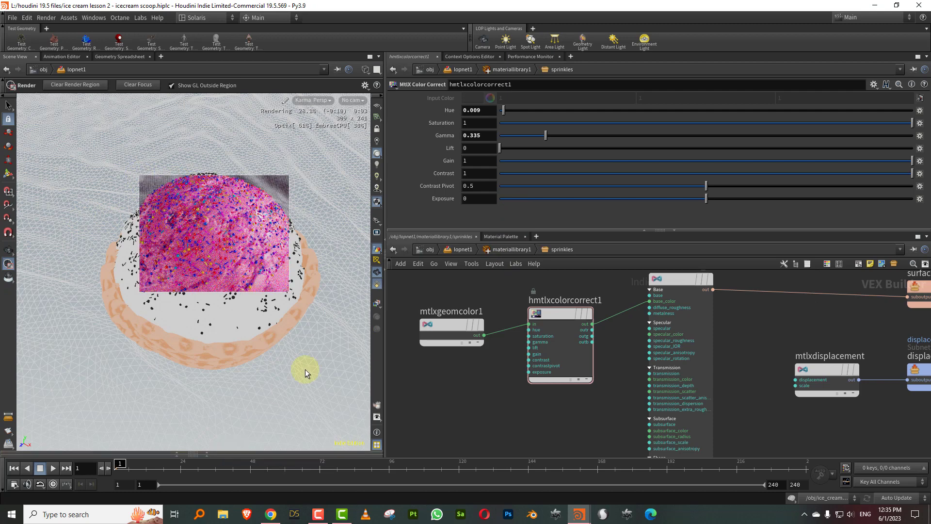
Open the icecream material's network, clear the render region and frame the ice cream scoop closer in the viewport.
left_click(500, 251)
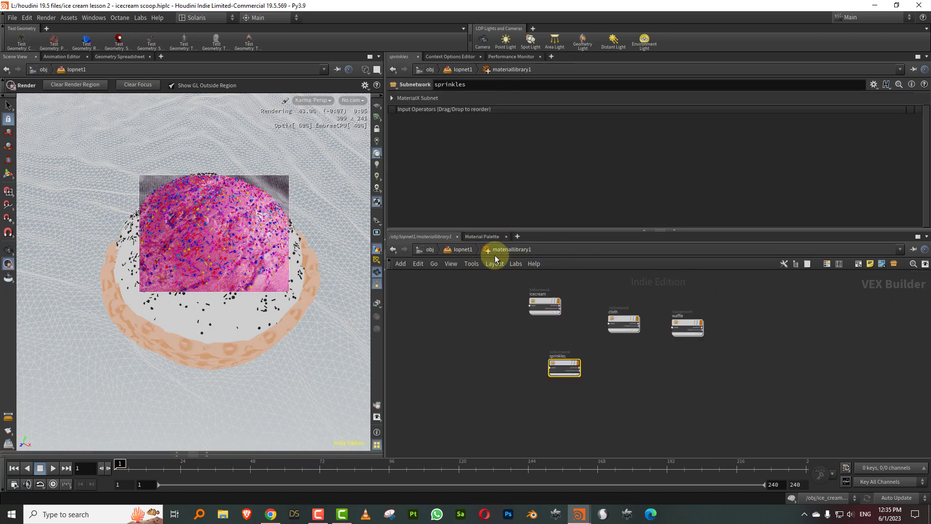
double_click(544, 301)
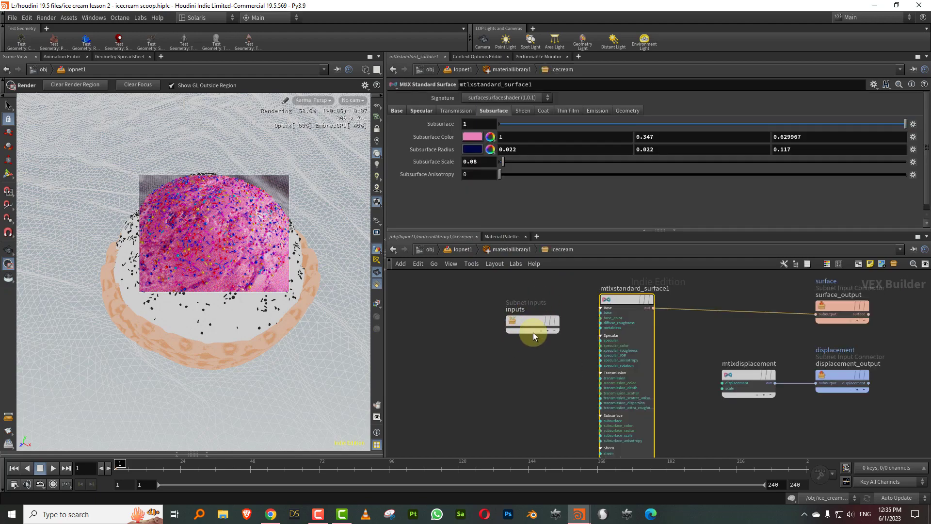
middle_click_drag(522, 322, 583, 265)
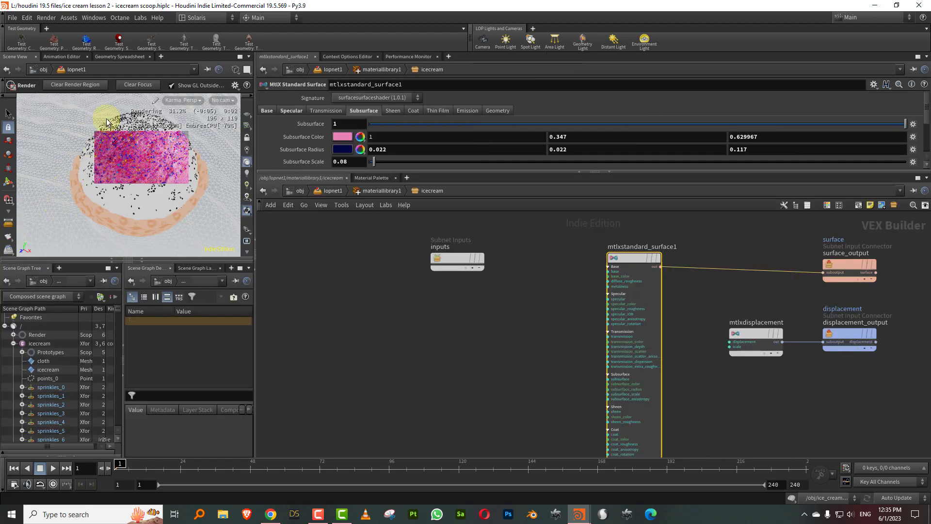
left_click(94, 84)
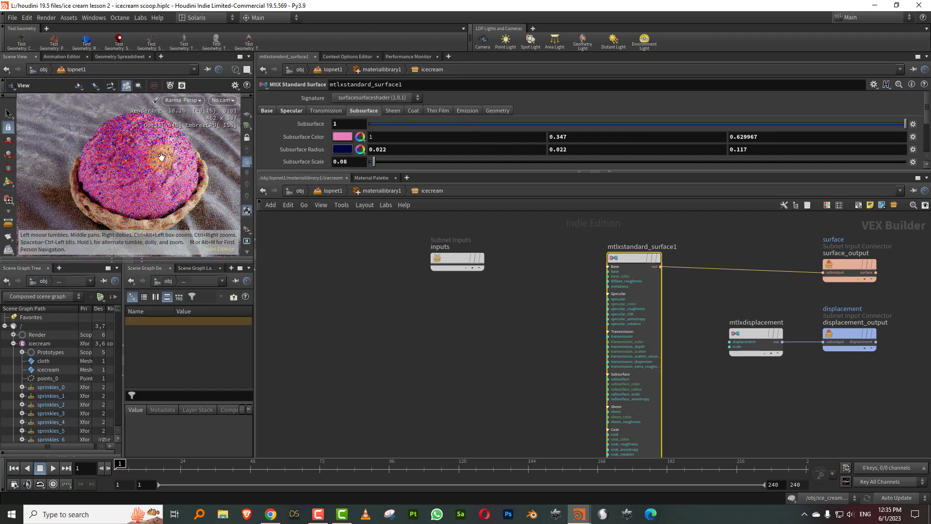
mouse_move(161, 153)
right_mouse_down("alt")
mouse_move(142, 157)
mouse_move(154, 153)
right_mouse_up("alt")
scroll(452, 322, "up", 3)
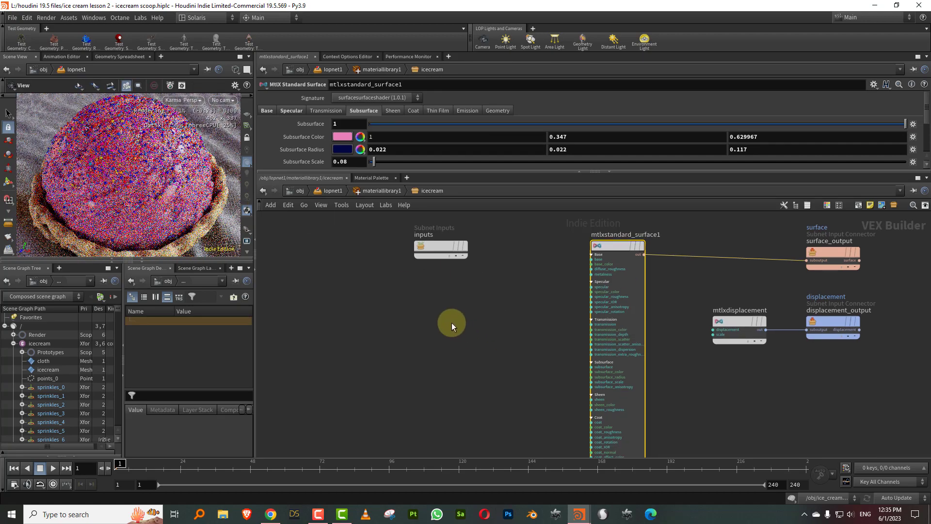
Add a MtlX Noise3D node to the icecream network and place it well before the surface shader.
key("Tab")
type("noise")
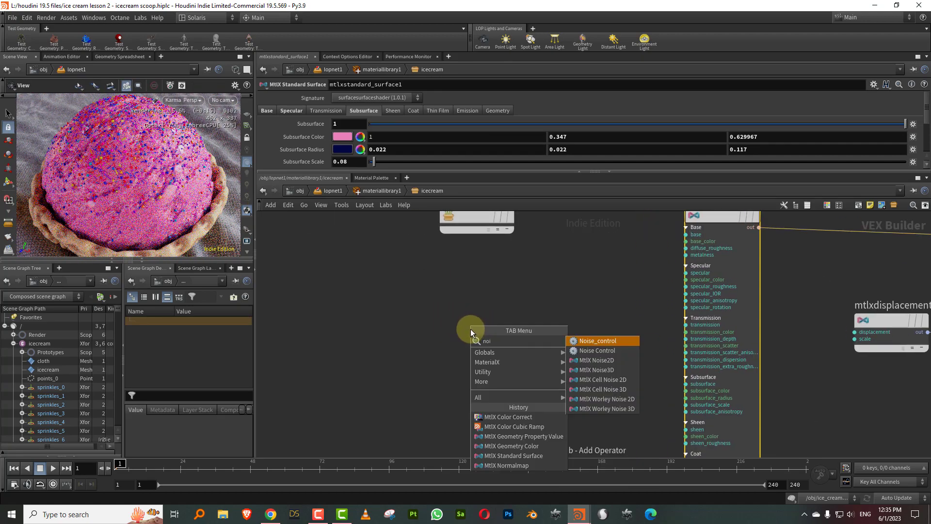
left_click(599, 371)
left_click(426, 354)
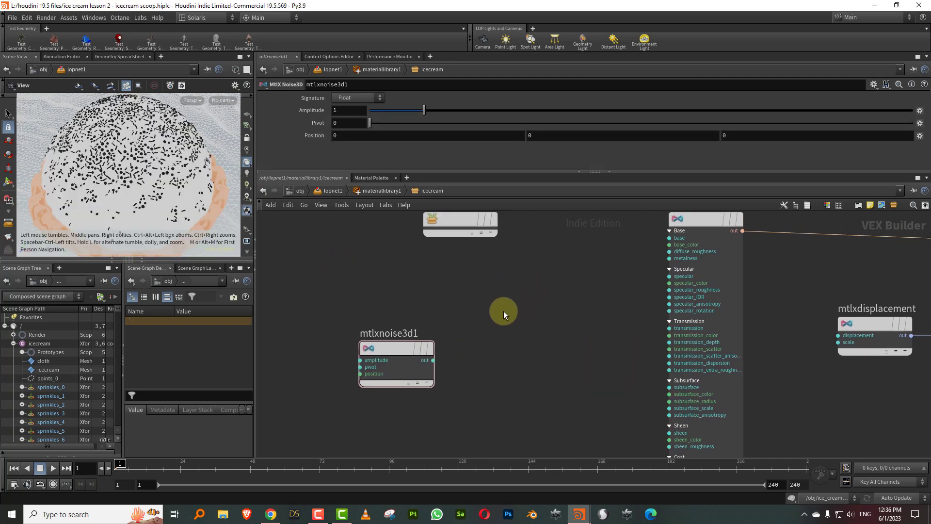
left_click_drag(397, 345, 368, 329)
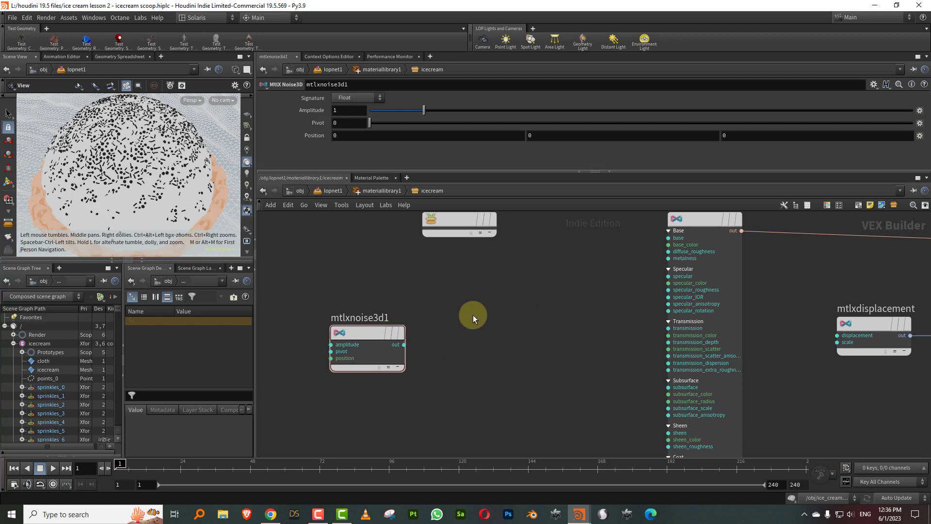
Add the Noise Control node chain of position, OFFSET, FREQUENCY and ROTATE ahead of mtlxnoise3d1.
key("Tab")
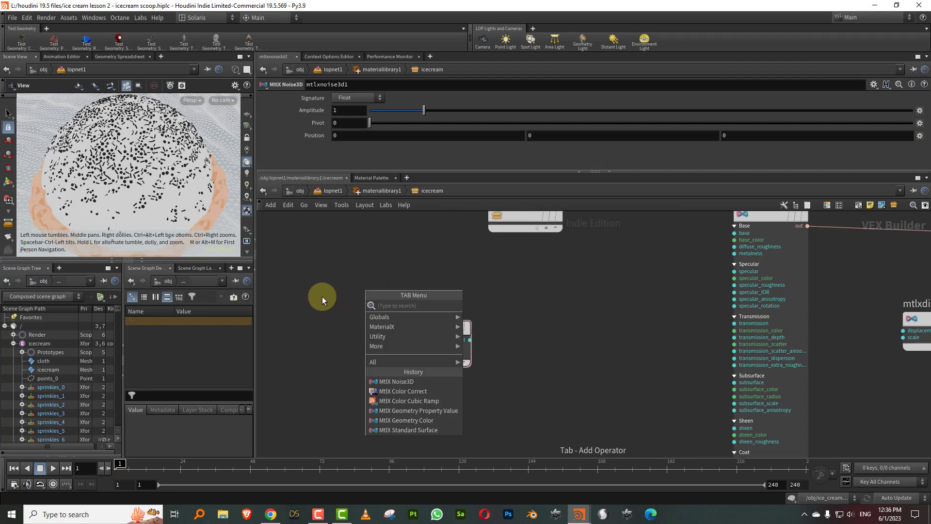
type("noi")
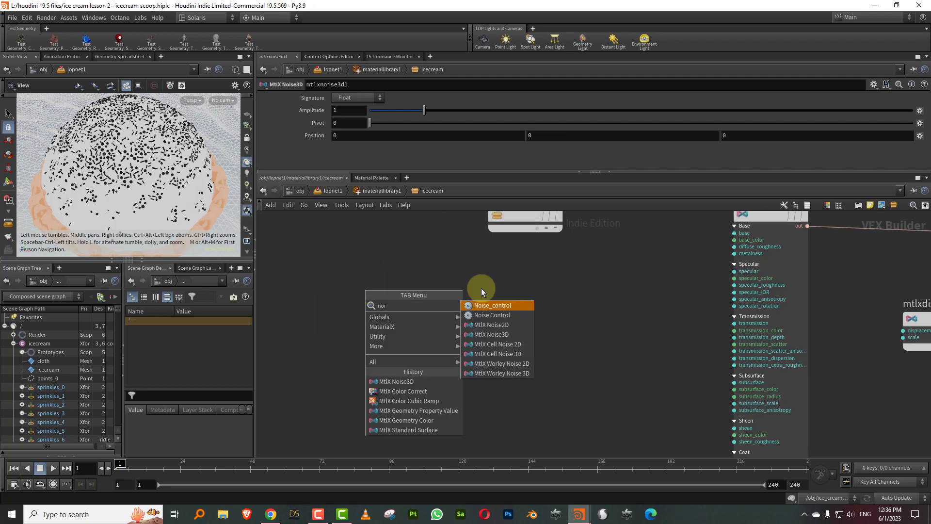
left_click(506, 316)
middle_click_drag(279, 292, 396, 287)
left_click(396, 286)
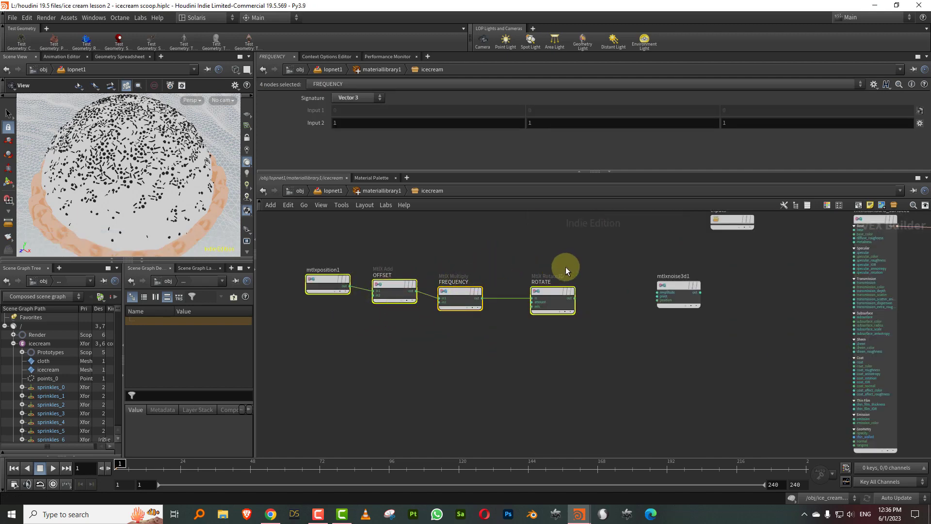
Review the settings of the noise control nodes and wire ROTATE's output into mtlxnoise3d1's position input.
scroll(552, 265, "up", 3)
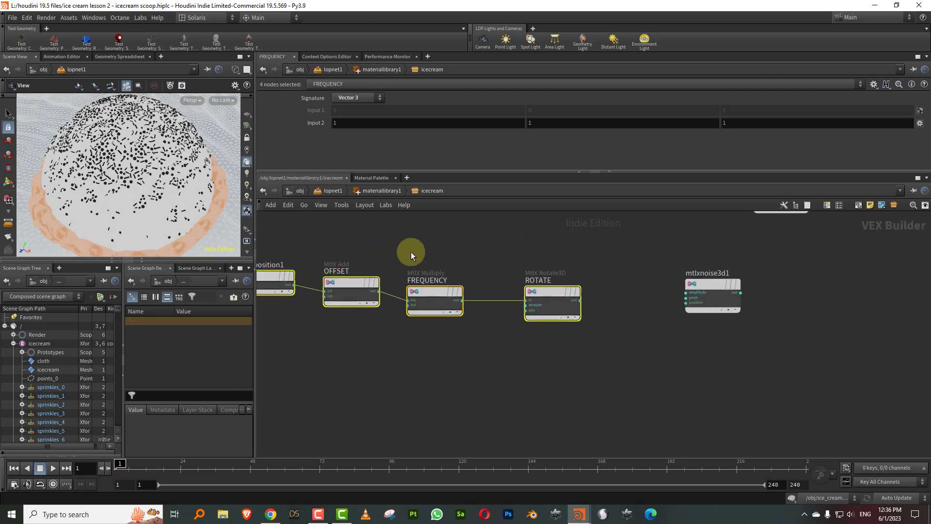
left_click_drag(338, 246, 294, 337)
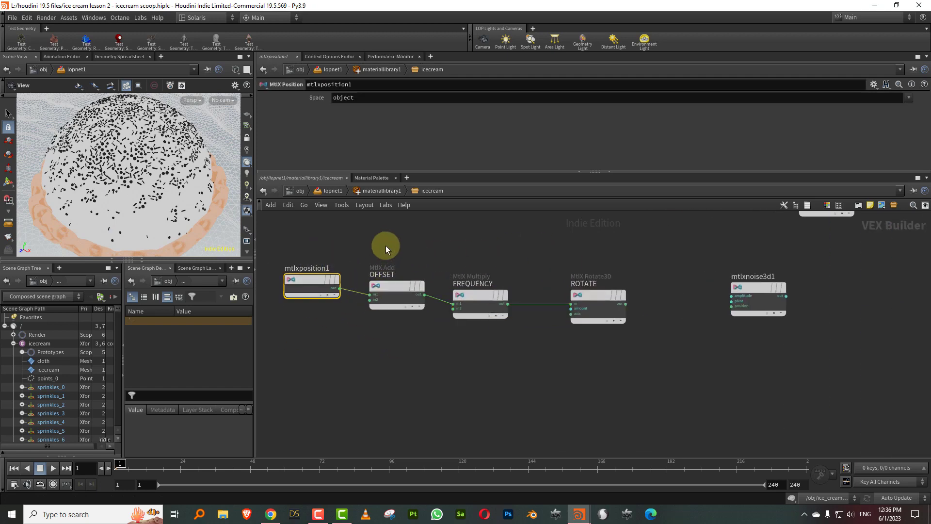
left_click(397, 291)
left_click(480, 297)
left_click(598, 301)
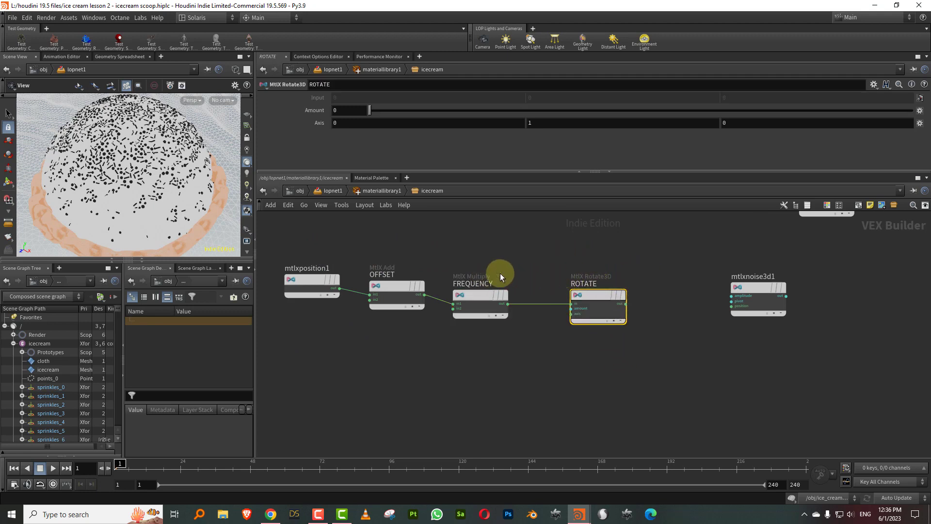
middle_click_drag(668, 315, 589, 314)
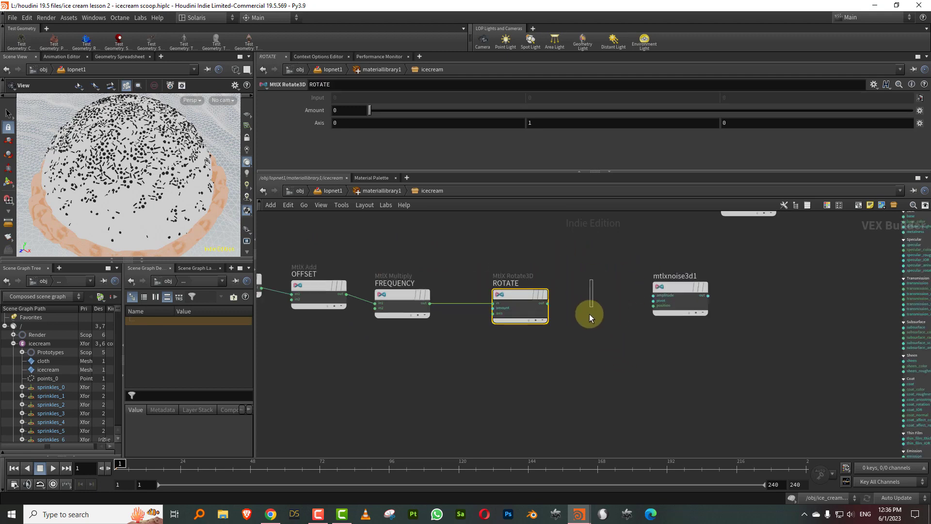
left_click(548, 304)
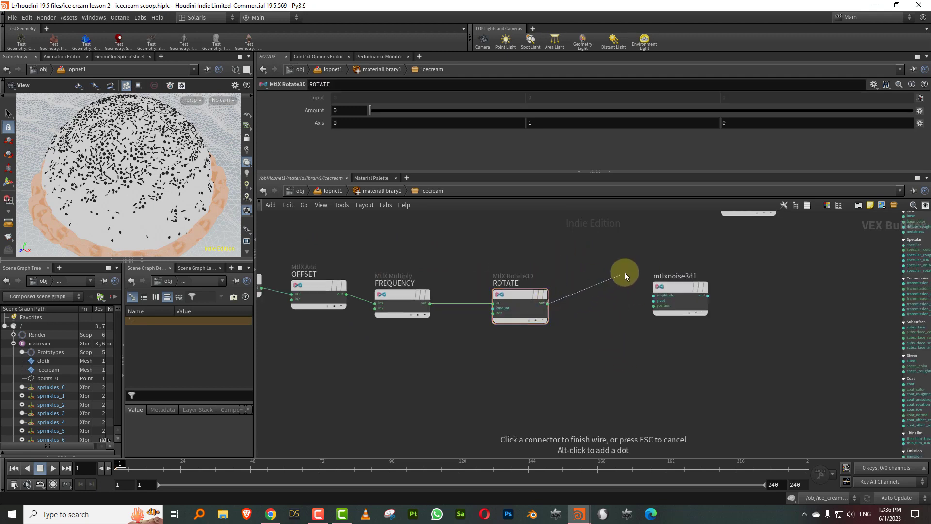
left_click(630, 304)
Add a MtlX Color Cubic Ramp node fed by mtlxnoise3d1's output.
middle_click_drag(808, 240, 564, 301)
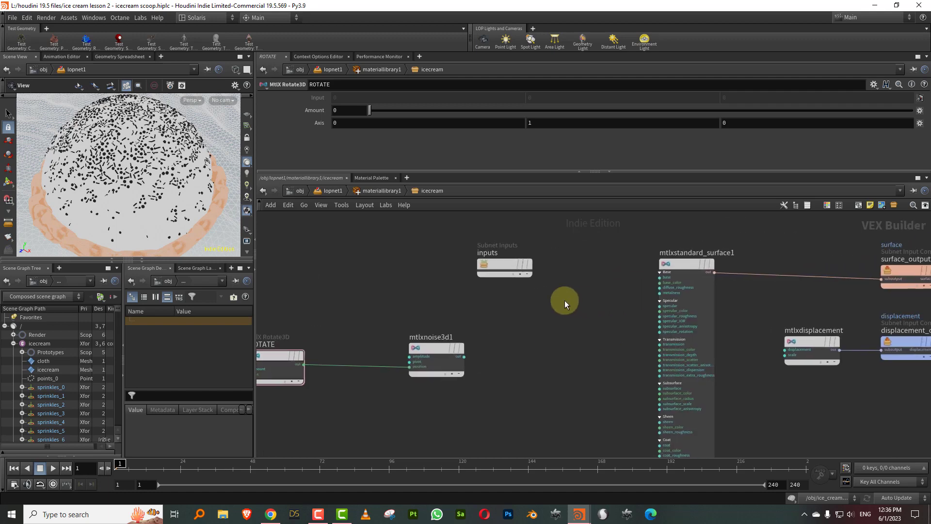
left_click(464, 357)
left_click(523, 358)
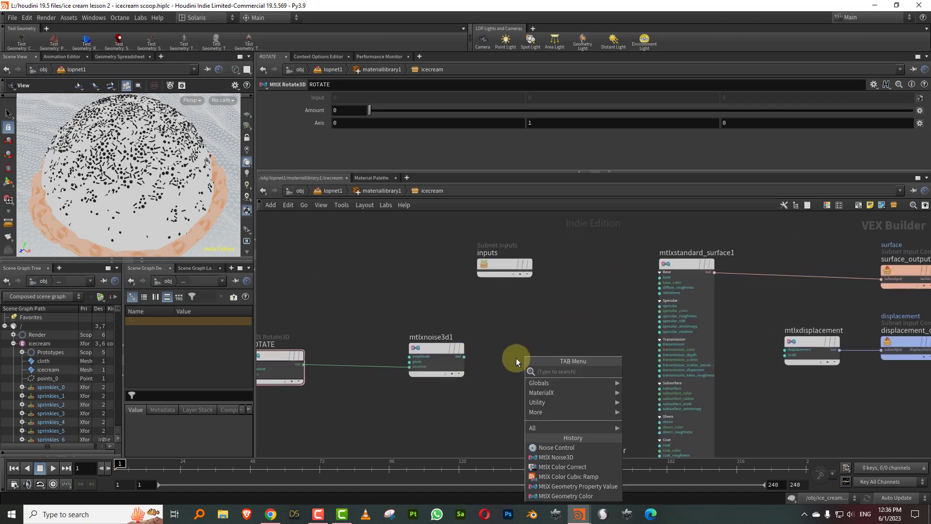
type("ram")
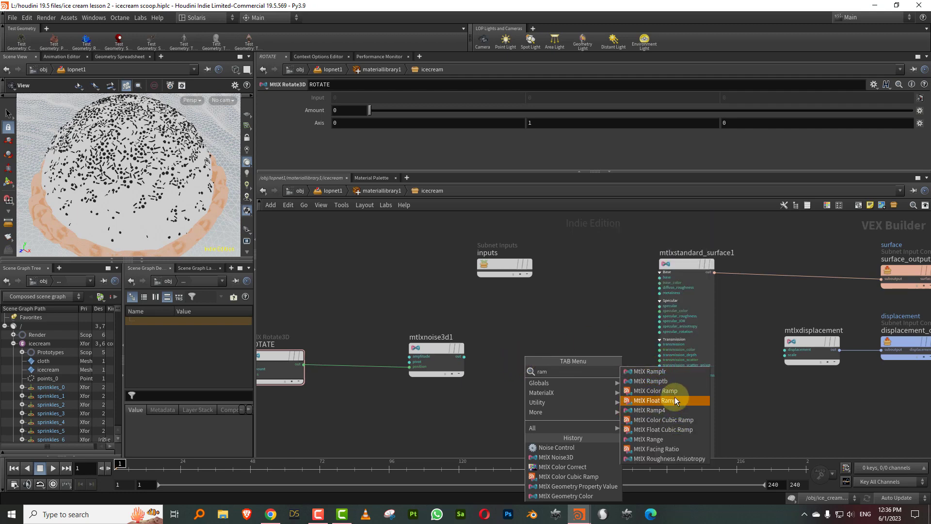
left_click(671, 420)
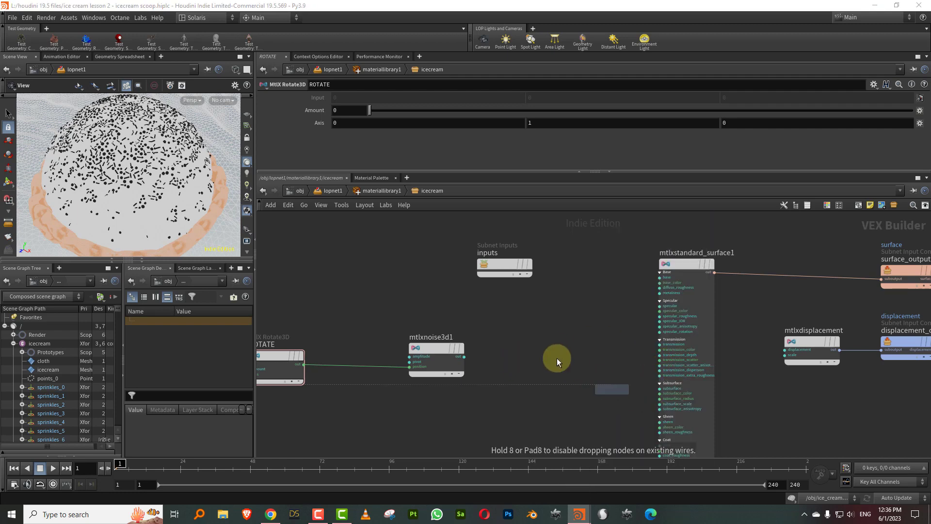
left_click(497, 345)
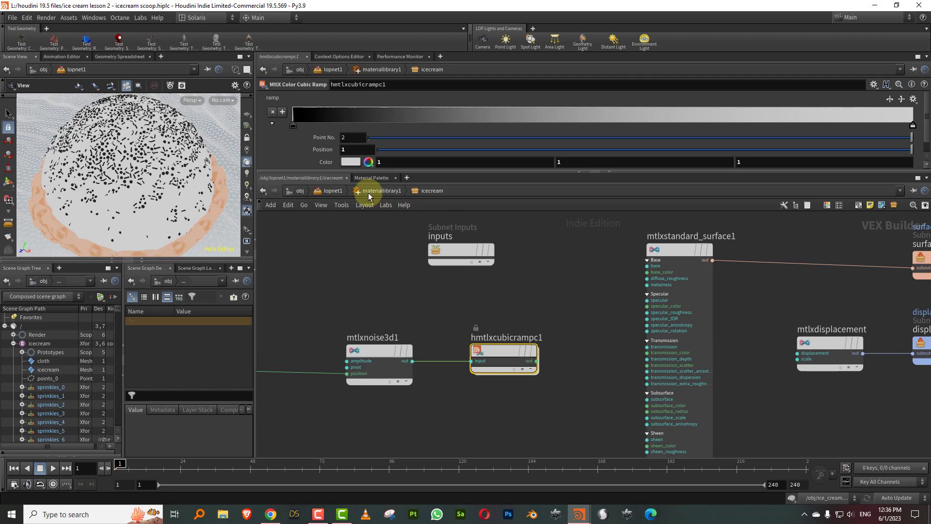
Disable the /icecream/sprinkles_* assignment in assignmaterial1 and return to the icecream material's network.
left_click(369, 192)
left_click(332, 191)
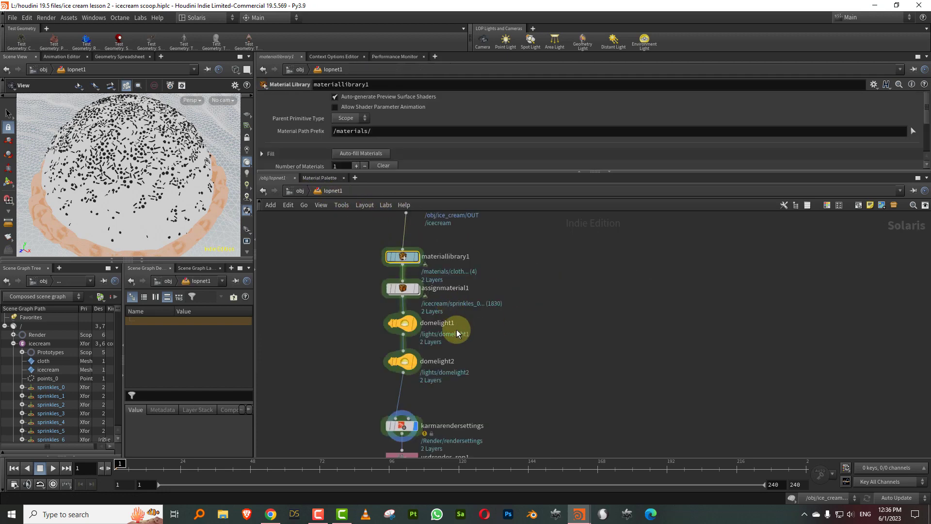
left_click(402, 288)
left_click_drag(409, 171, 394, 300)
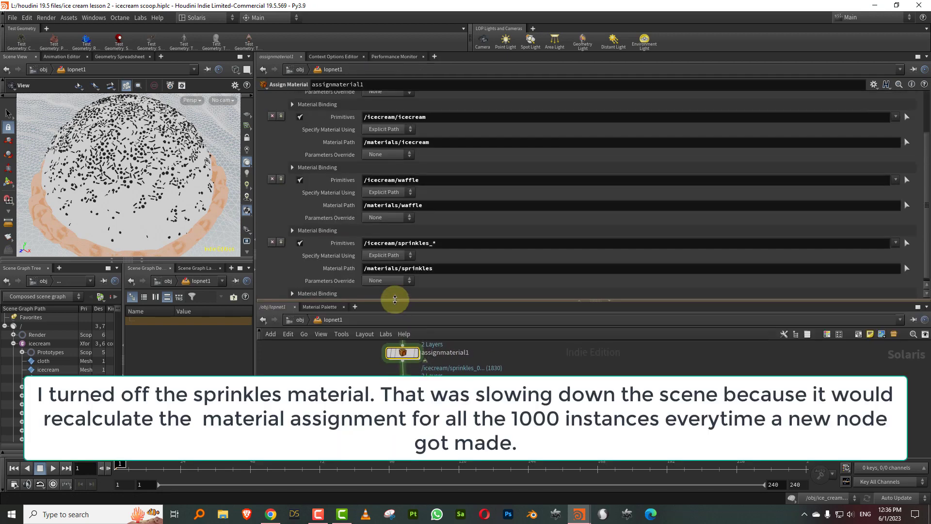
left_click(300, 242)
left_click_drag(362, 300, 364, 203)
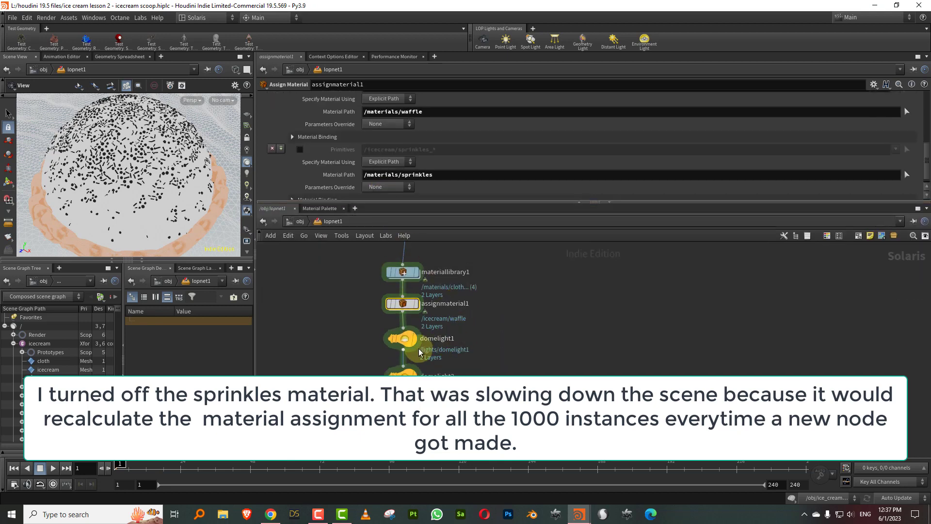
double_click(412, 271)
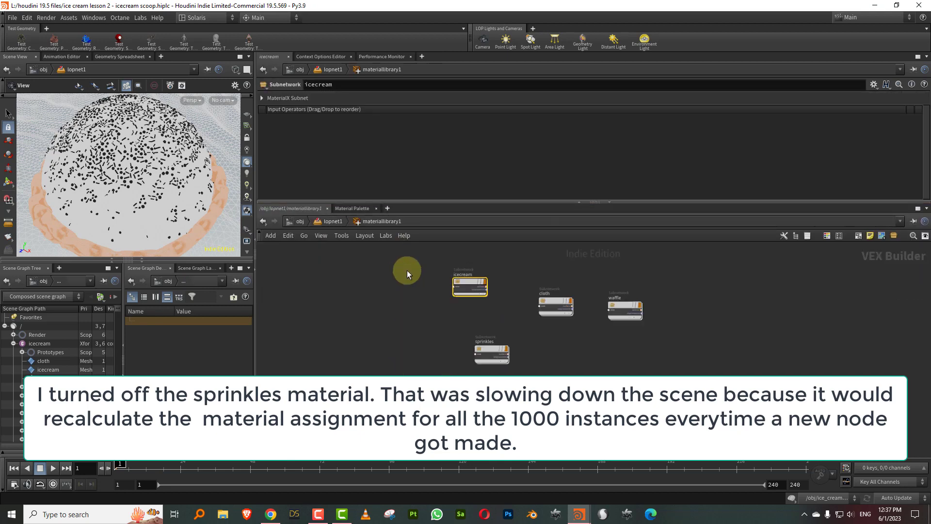
double_click(465, 282)
key("Tab")
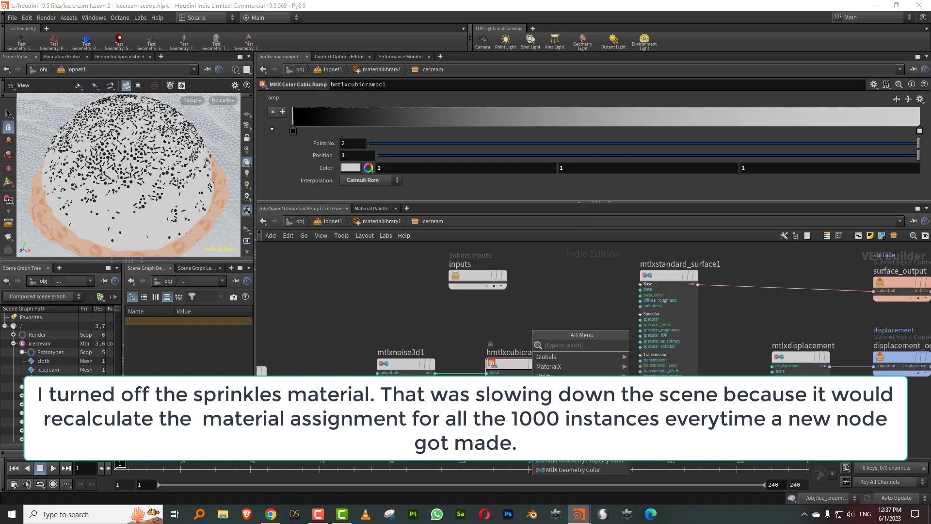
left_click(548, 407)
left_click(512, 422)
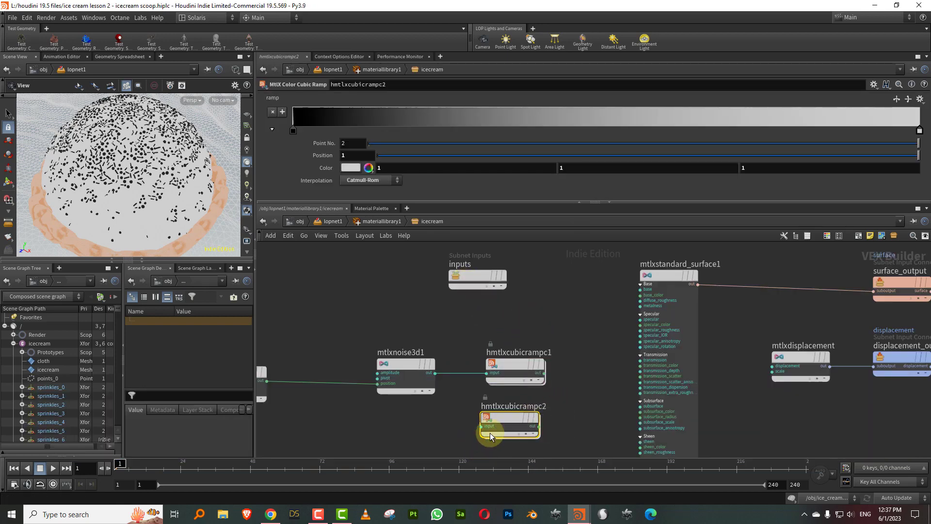
key("Delete")
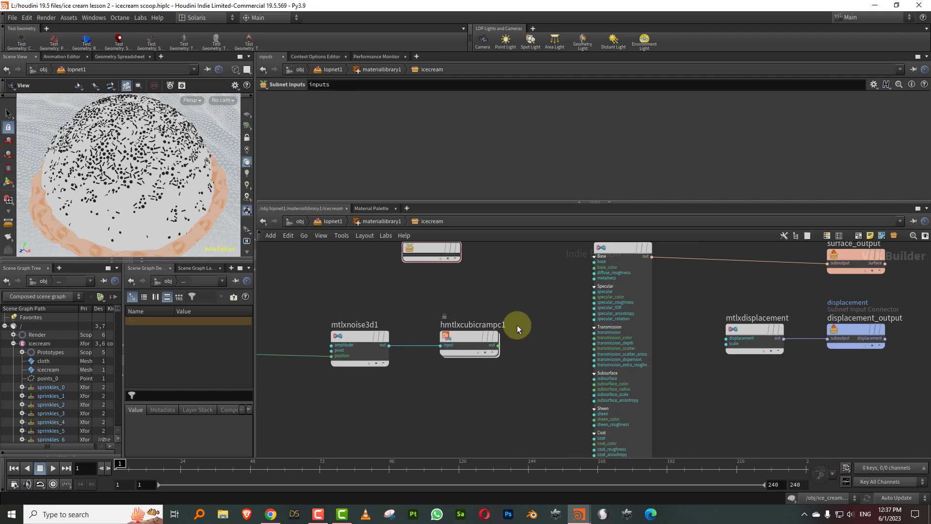
Color hmtlxcubicrampc1's end point yellow (1, 0.8074, 0.358) and its start point pink (0.682, 0.203918, 0.427023).
left_click(470, 338)
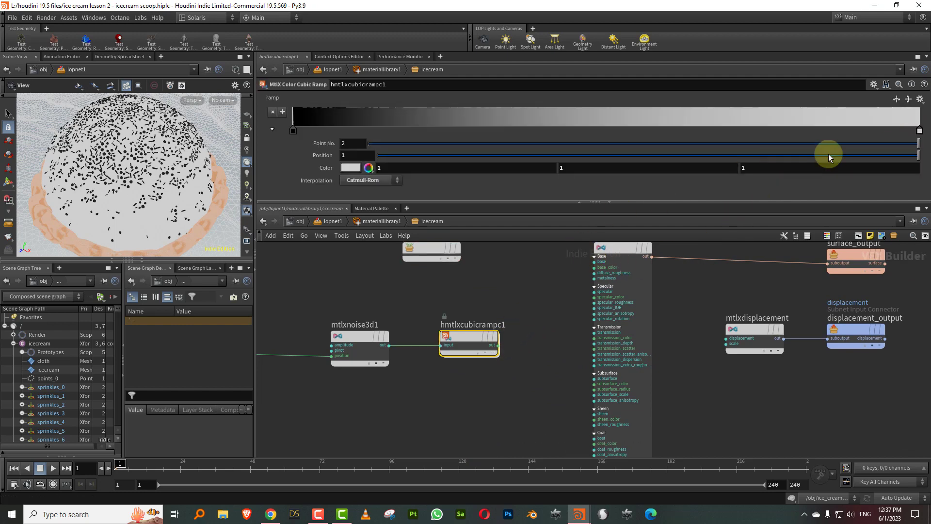
double_click(919, 130)
left_click(503, 210)
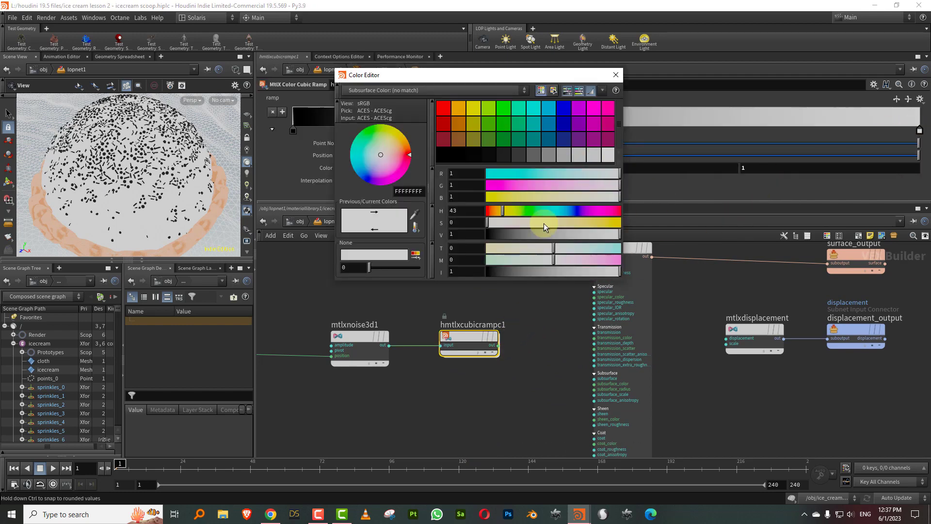
left_click(572, 222)
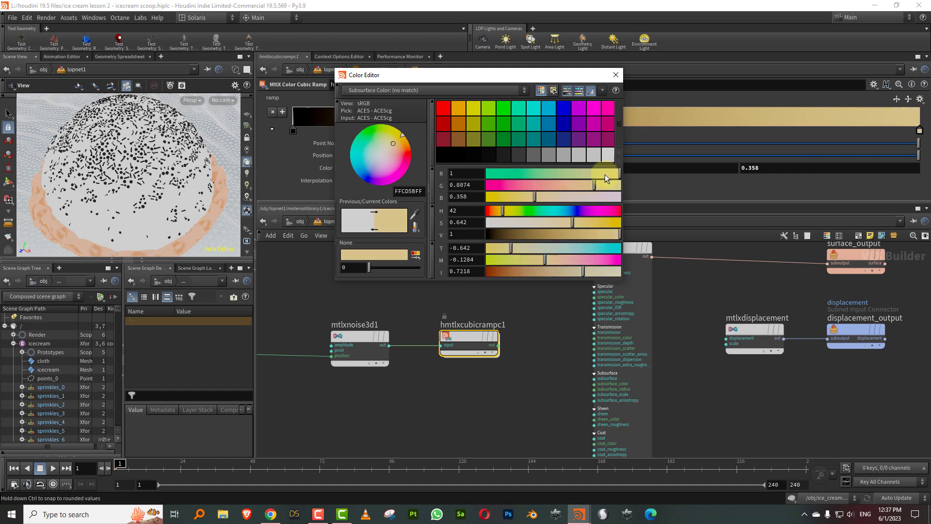
left_click(616, 75)
middle_click_drag(522, 322, 510, 322)
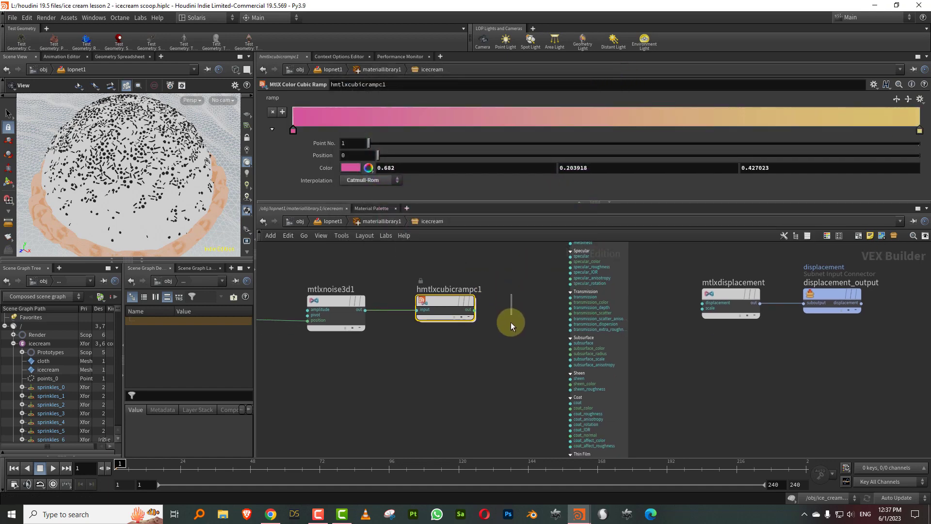
Wire the color ramp's output into the surface shader's subsurface_color input and switch the viewport renderer to Karma.
left_click(474, 310)
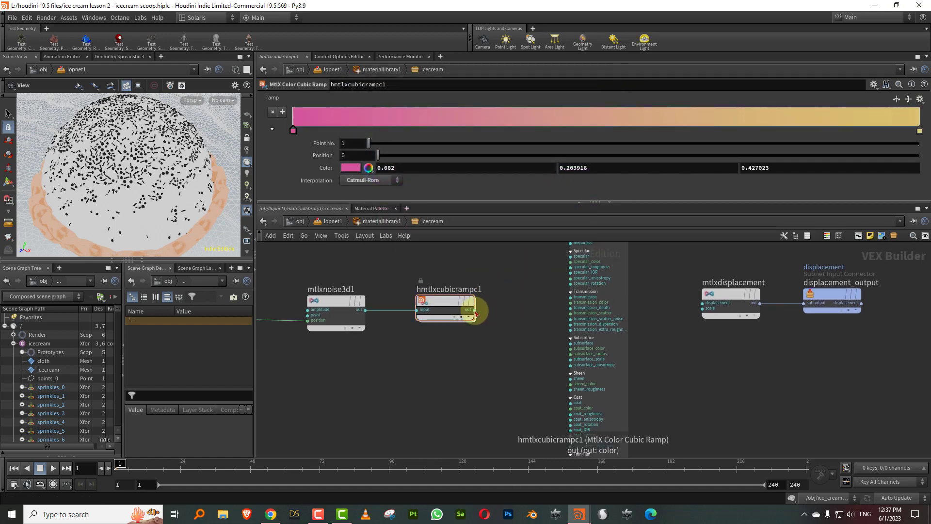
left_click(548, 350)
left_click(190, 100)
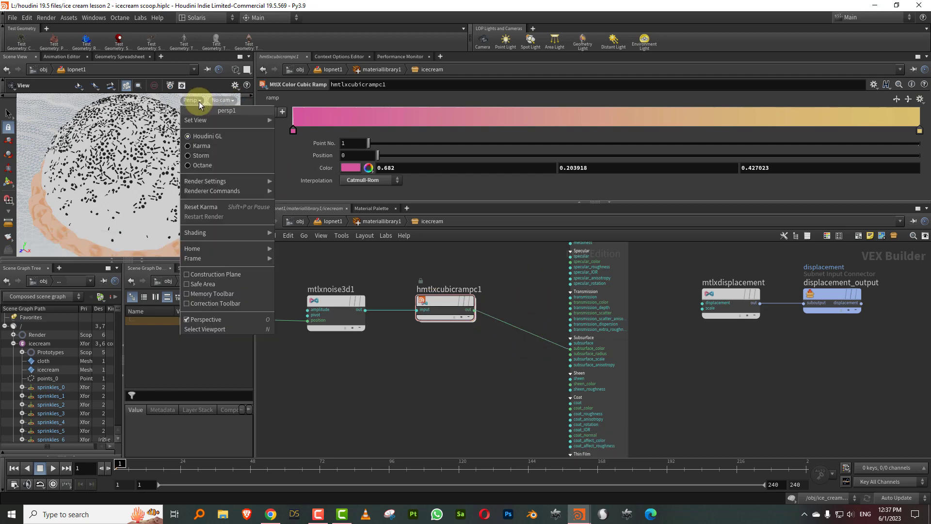
left_click(205, 145)
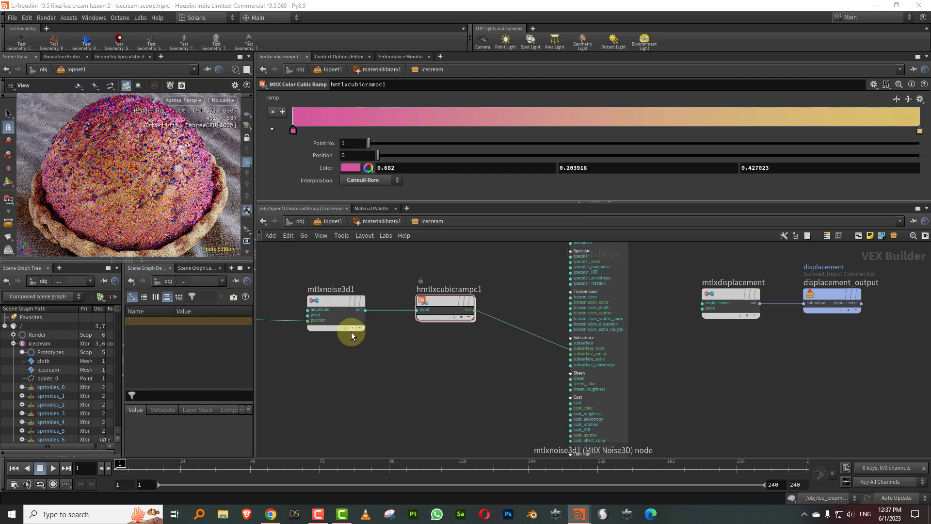
Move hmtlxcubicrampc1's two color points closer together, with the yellow point at position 0.529412.
middle_click_drag(284, 347, 528, 348)
left_click_drag(494, 273, 599, 350)
left_click(674, 294)
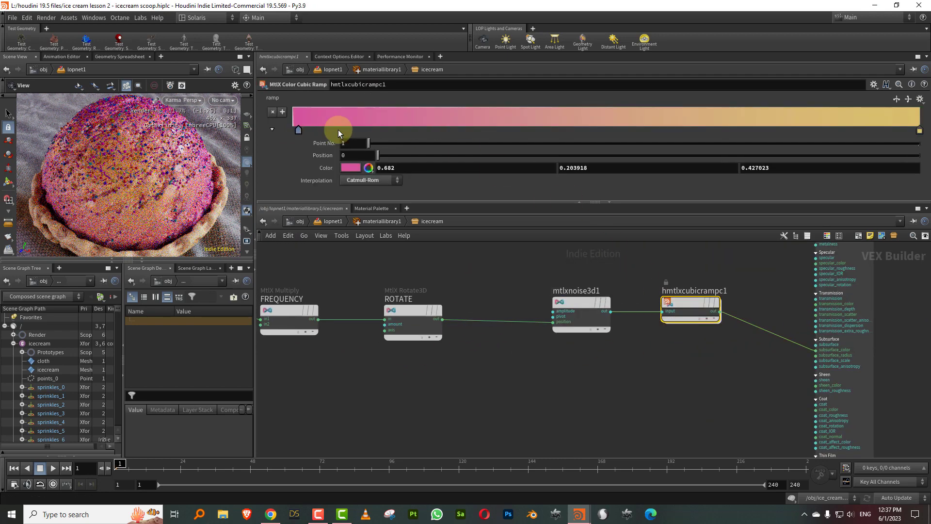
left_click_drag(339, 129, 526, 127)
left_click_drag(920, 130, 557, 149)
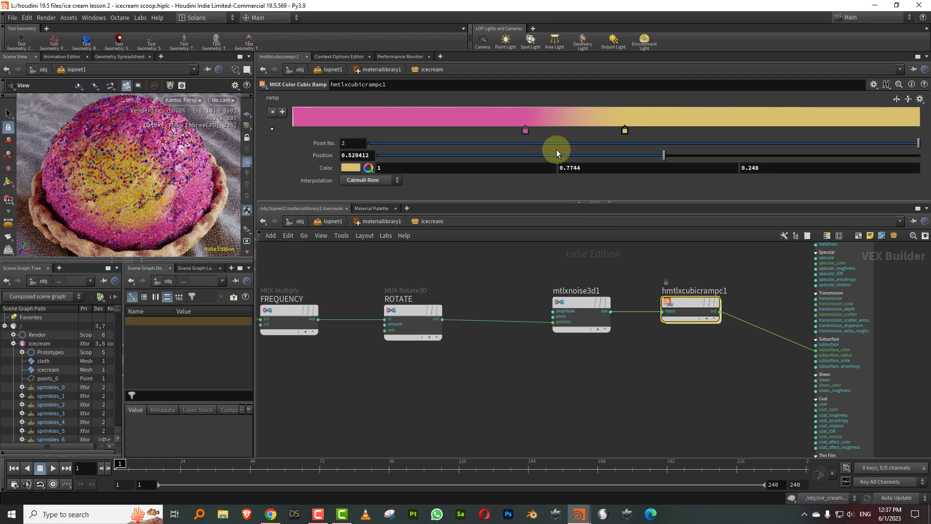
Set the first component of the FREQUENCY node's Input 2 to 4.
middle_click_drag(318, 272, 435, 276)
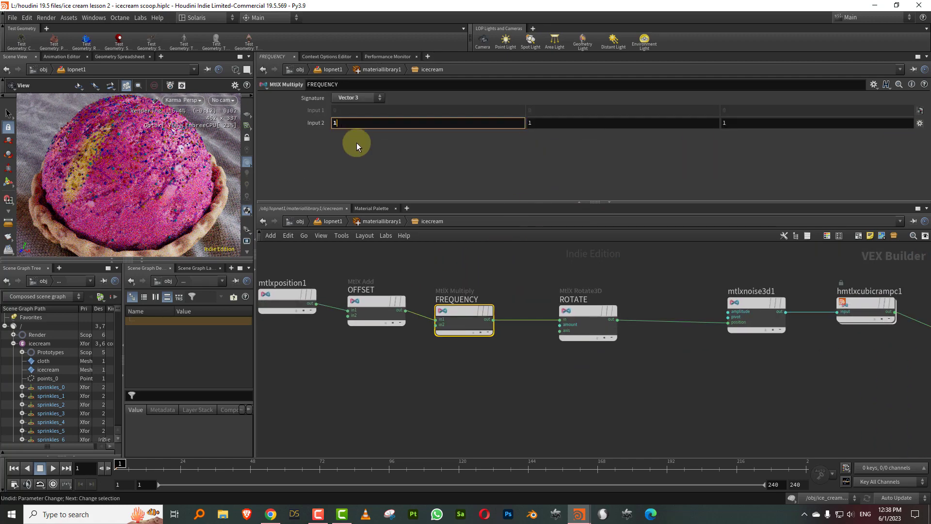
key("Return")
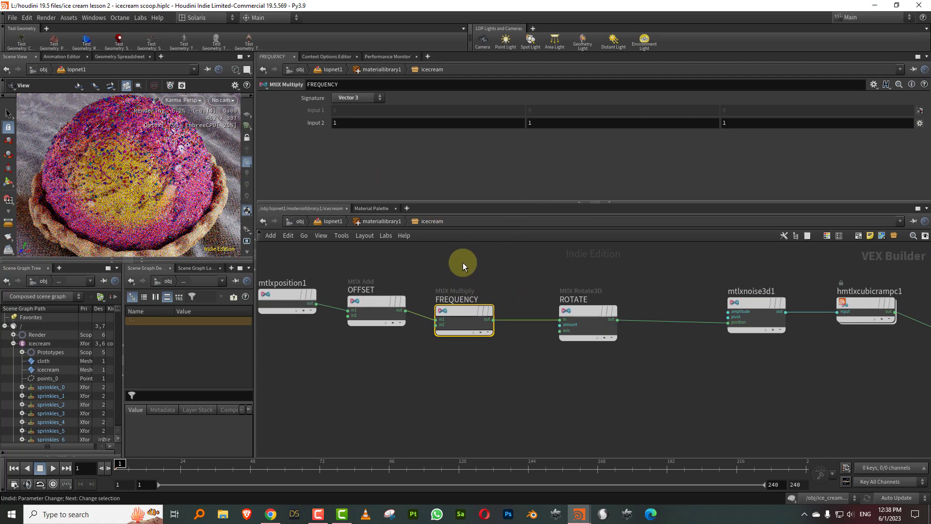
left_click(463, 262)
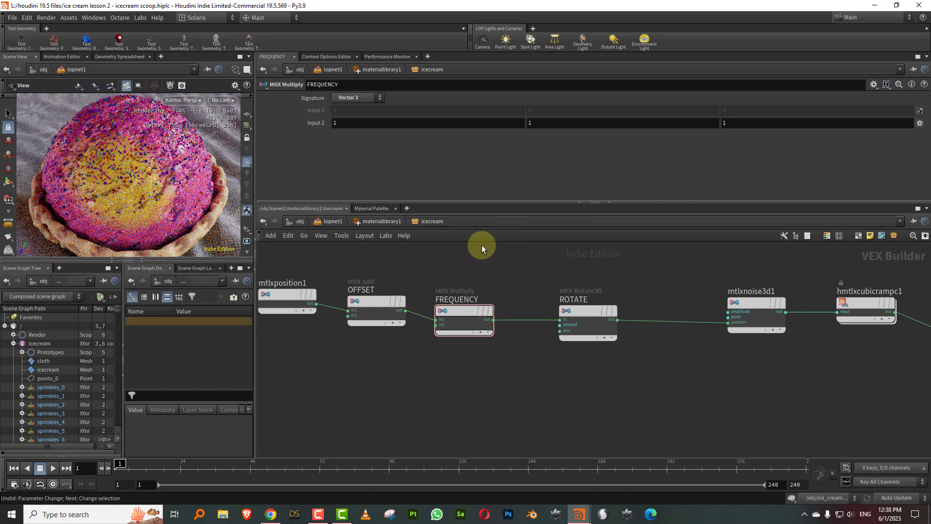
left_click(343, 124)
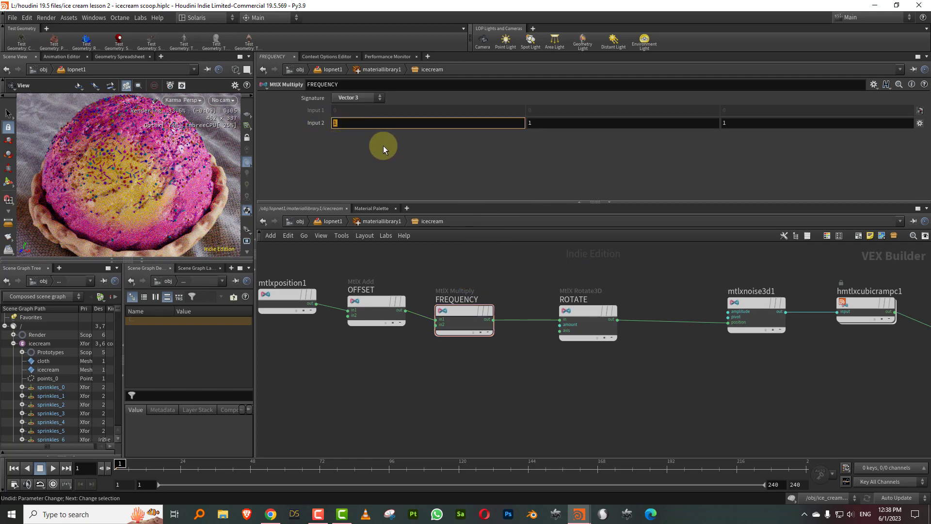
type("4")
key("Return")
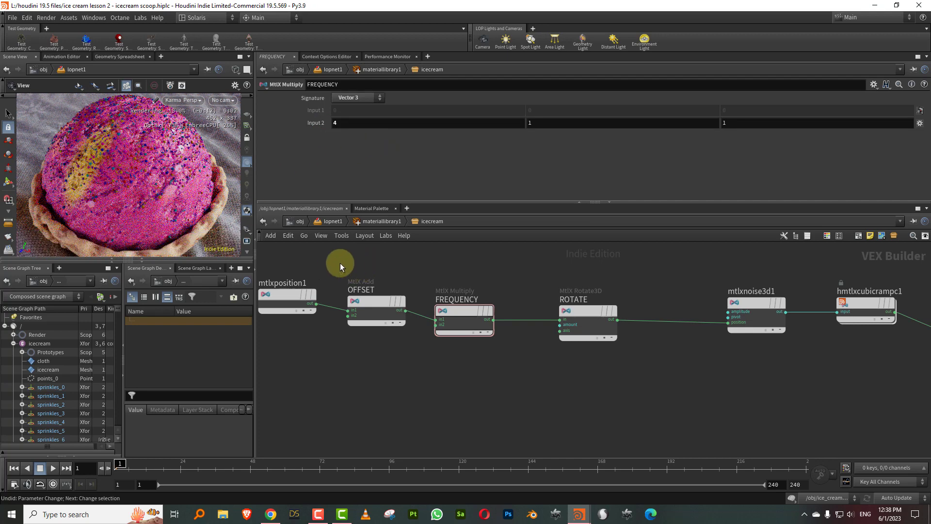
Set the OFFSET node's Input 2 to 5, 1, 5 and the first component of FREQUENCY's Input 2 to 20.
left_click(374, 302)
middle_click_drag(364, 125, 315, 118)
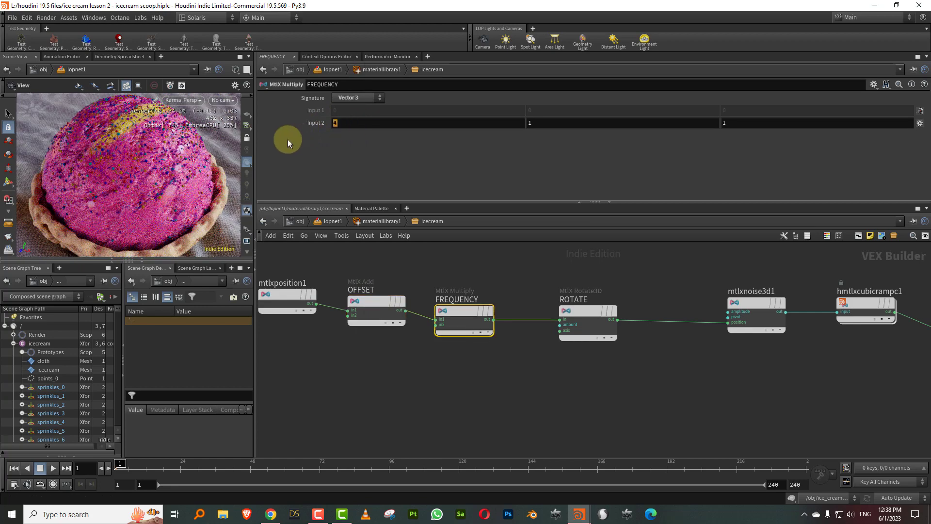
type("20")
key("Return")
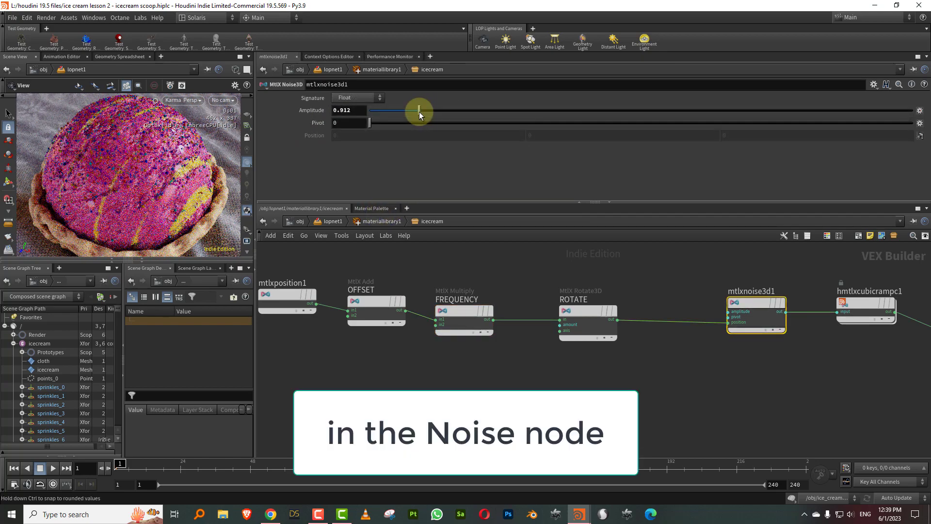
Set mtlxnoise3d1's amplitude to about 0.885 and spread the color ramp's points apart, with pink at position 0.21517.
left_click_drag(383, 123, 418, 111)
middle_click_drag(795, 263, 649, 278)
left_click(700, 334)
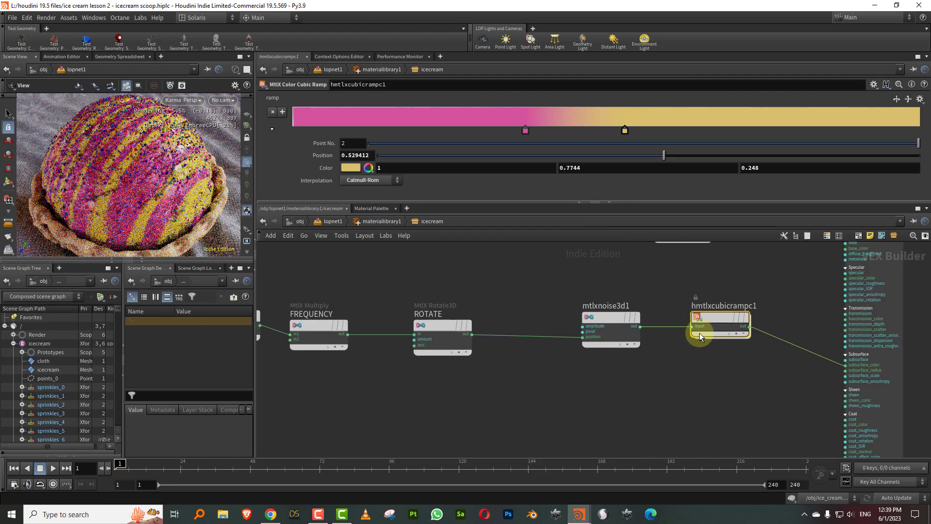
left_click_drag(633, 130, 763, 128)
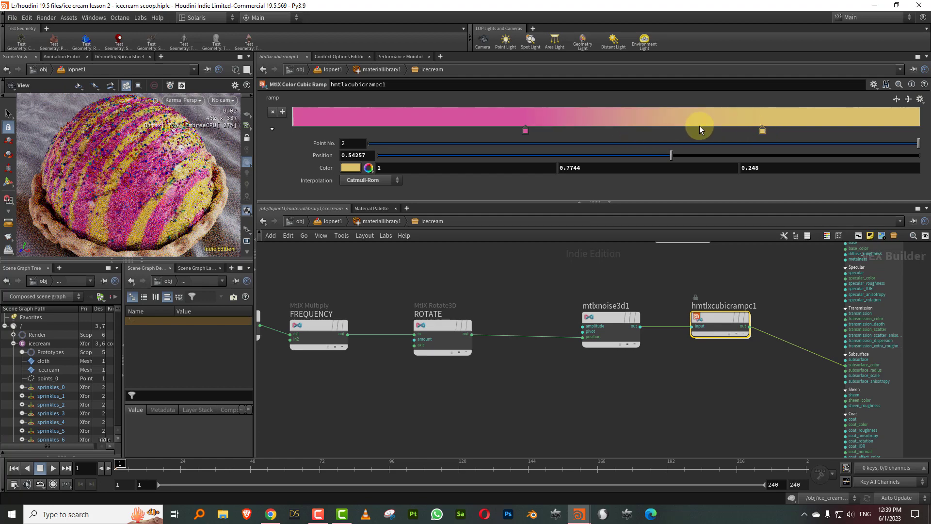
left_click_drag(522, 131, 425, 130)
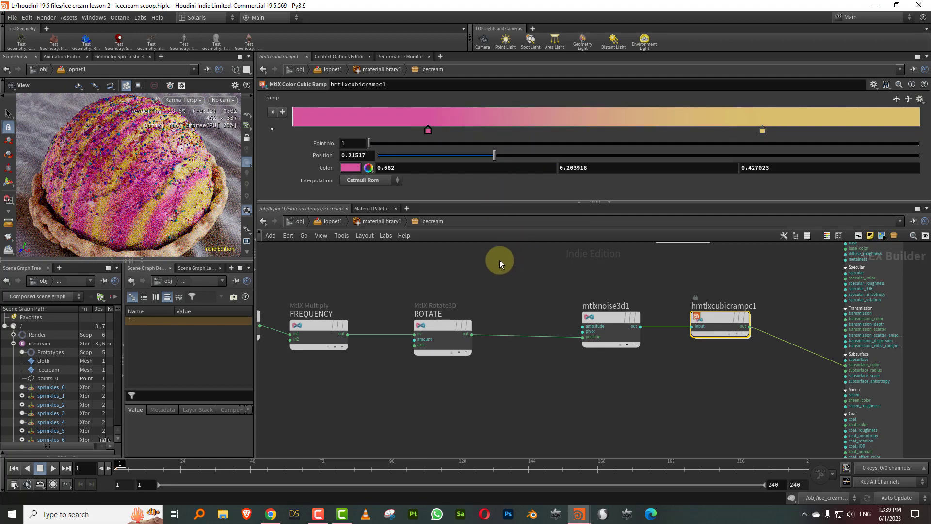
Duplicate the five-node chain from mtlxposition1 through mtlxnoise3d1 and place the copy below the original.
scroll(435, 266, "down", 4)
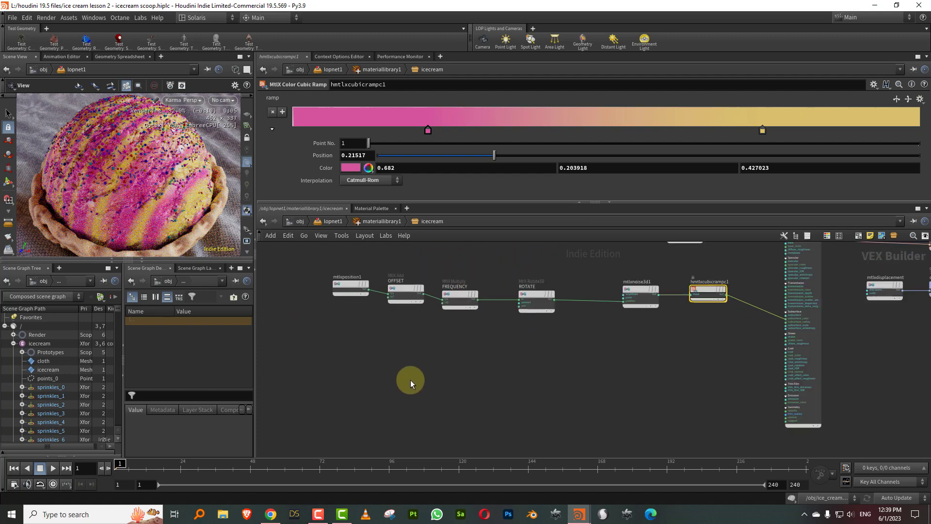
middle_click_drag(461, 321, 466, 319)
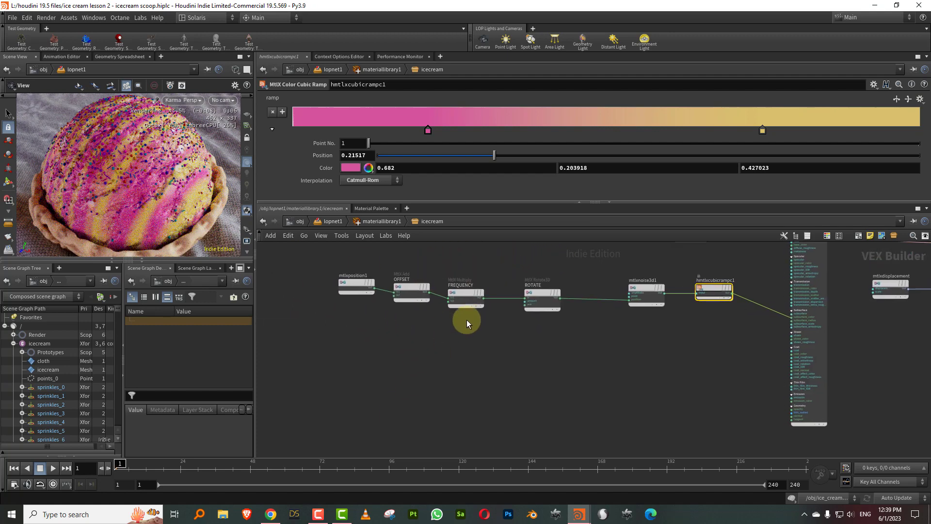
left_click_drag(337, 323, 645, 266)
key("ctrl+c")
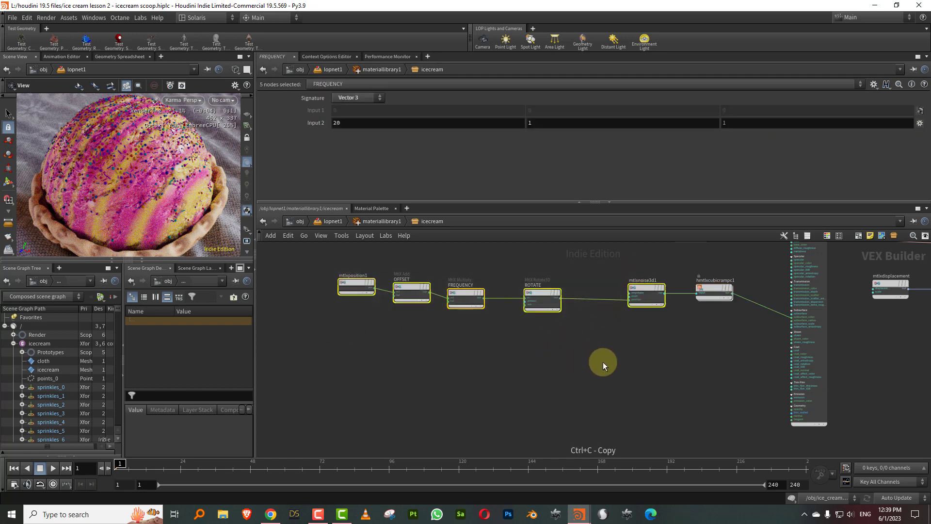
key("ctrl+v")
left_click(552, 334)
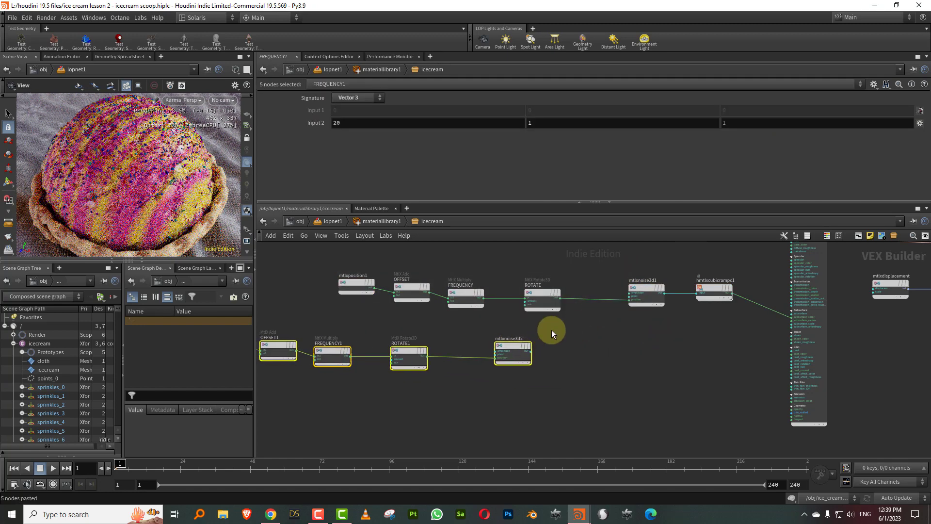
Change the signature of the copied noise node, mtlxnoise3d2, to Vector 3.
scroll(584, 348, "up", 3)
left_click(584, 348)
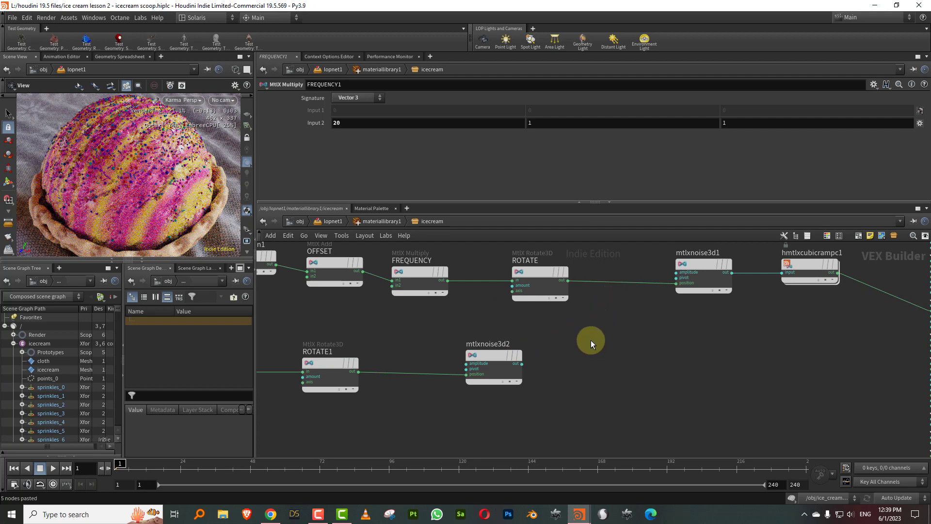
key("Tab")
left_click(490, 369)
left_click(349, 98)
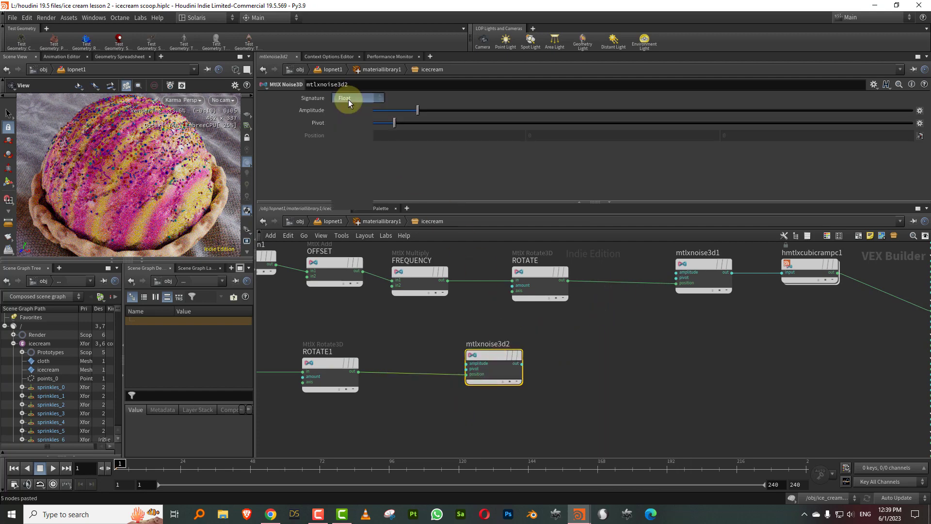
left_click(352, 175)
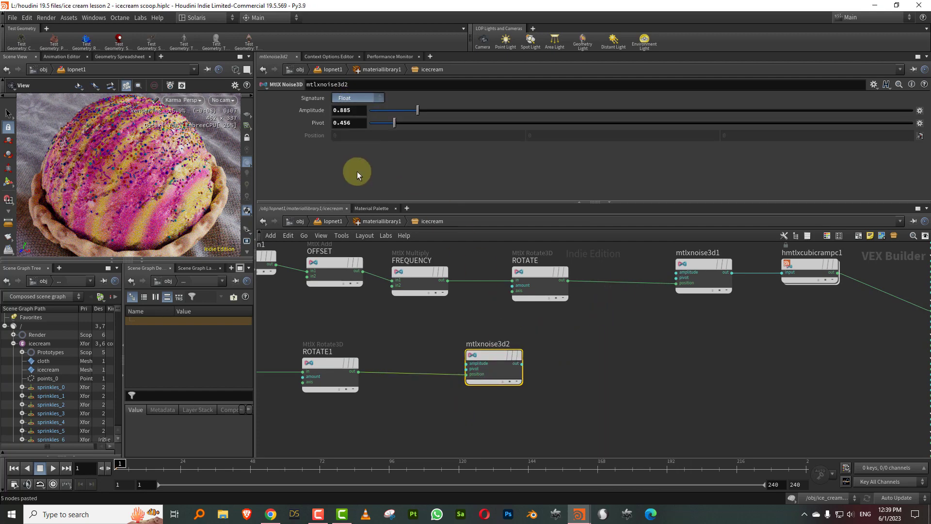
Set the first component of FREQUENCY1's Input 2 to 1 and bring up the OFFSET1 node's parameters.
middle_click_drag(398, 324, 504, 305)
left_click_drag(482, 311, 406, 391)
double_click(352, 125)
key("Return")
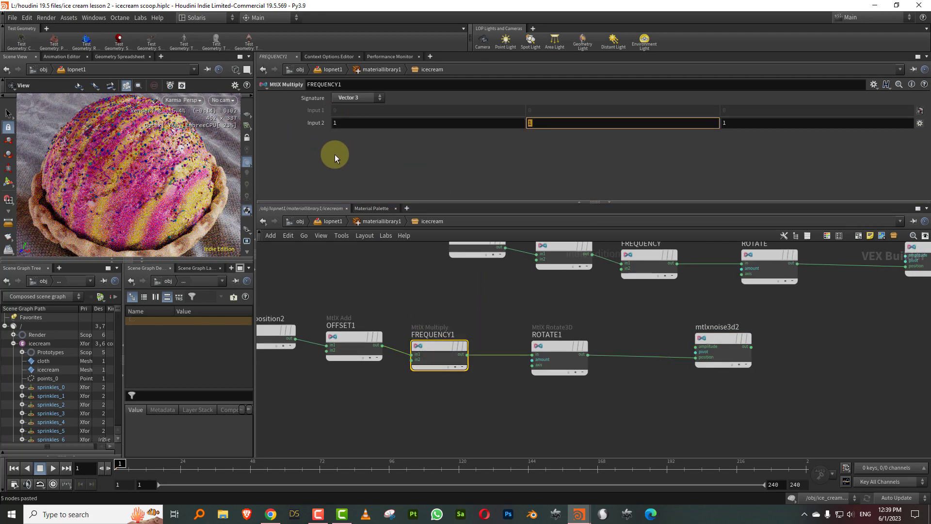
left_click_drag(378, 293, 331, 365)
middle_click_drag(470, 298, 321, 301)
key("Tab")
type("rem")
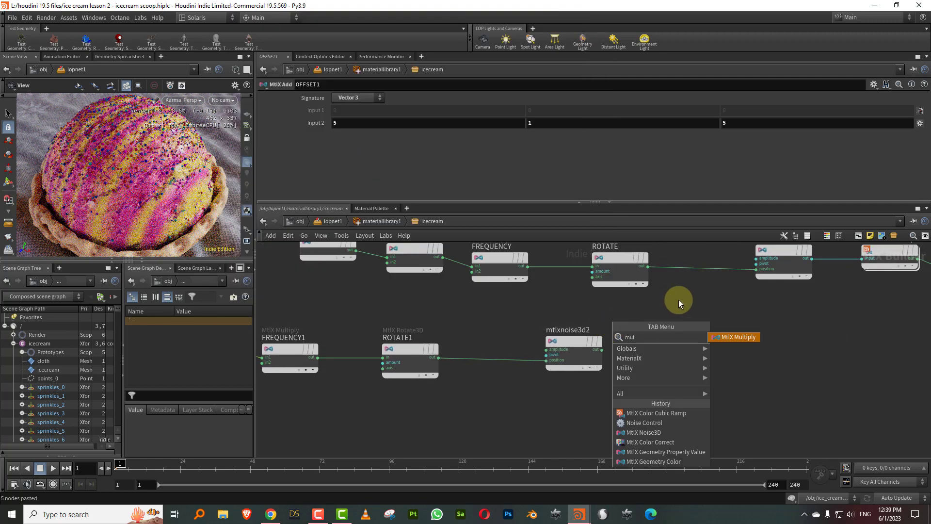
left_click(728, 337)
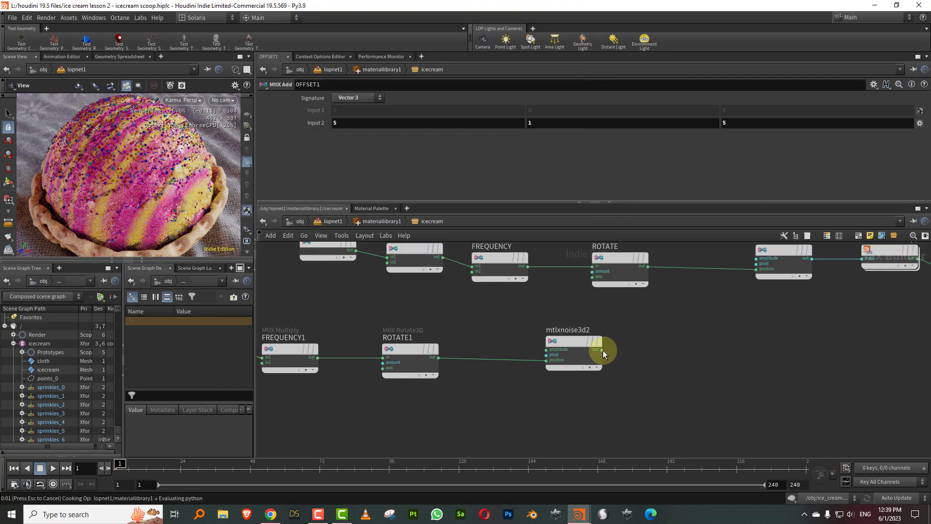
key("ctrl+v")
key("Delete")
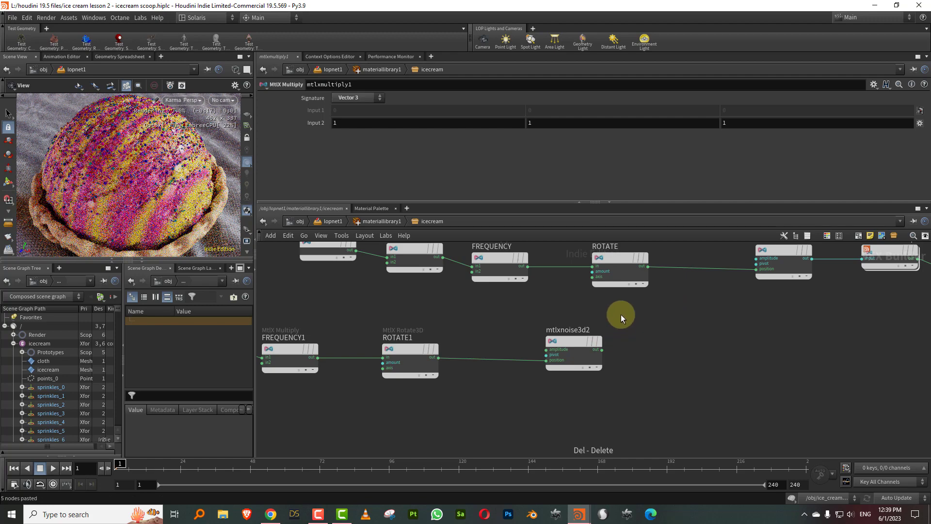
Insert a MtlX Add node between ROTATE and mtlxnoise3d1, and wire mtlxnoise3d2's output into its second input.
left_click(568, 361)
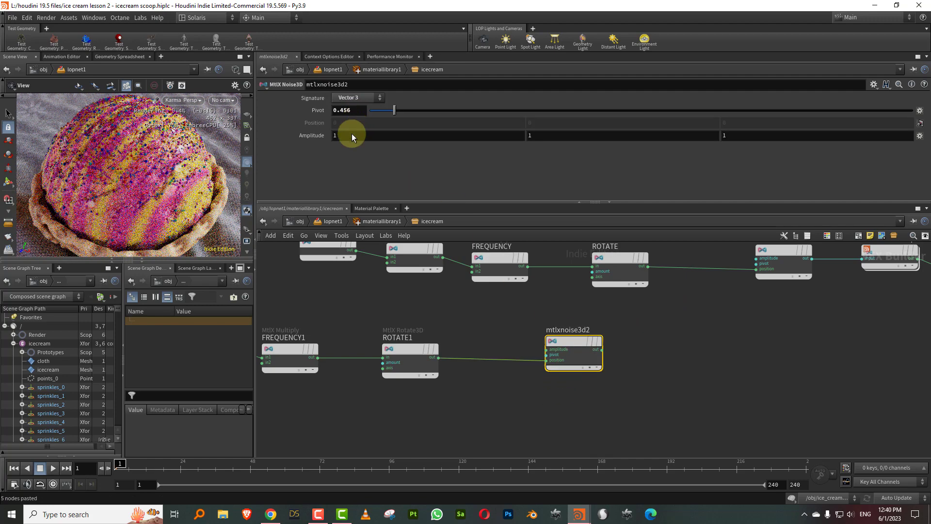
left_click(706, 326)
middle_click_drag(672, 326, 624, 342)
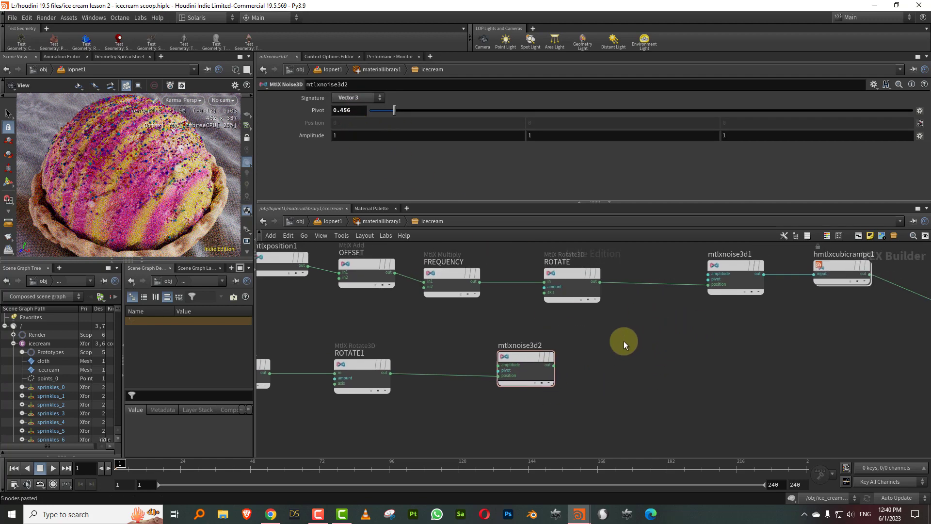
key("Tab")
type("add")
left_click(734, 359)
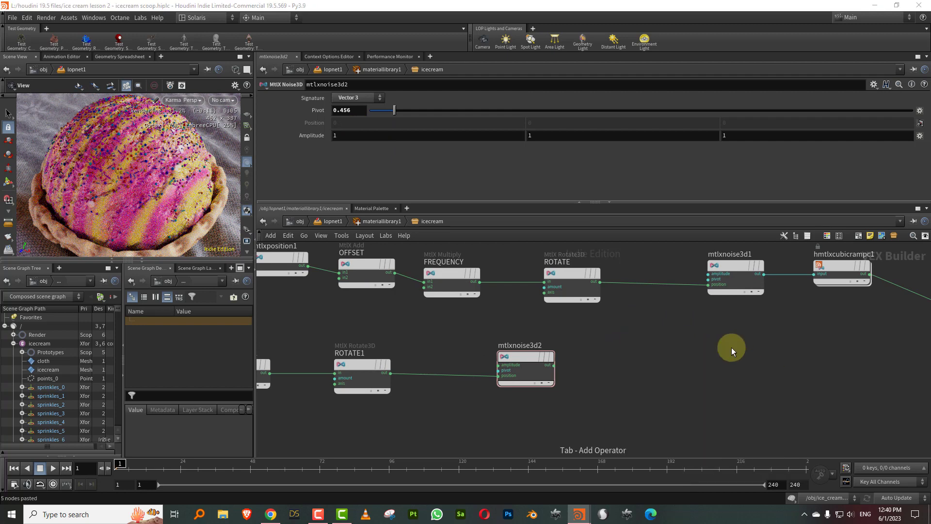
left_click(656, 290)
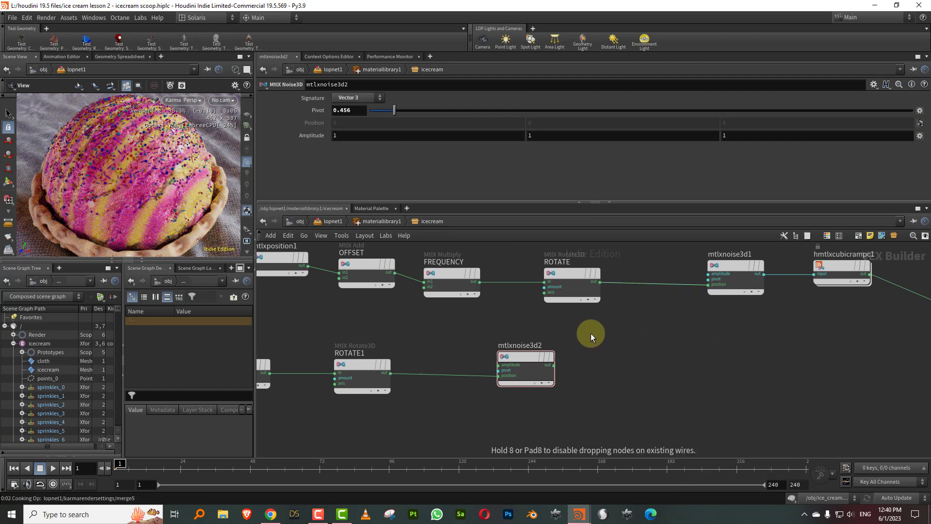
left_click(549, 365)
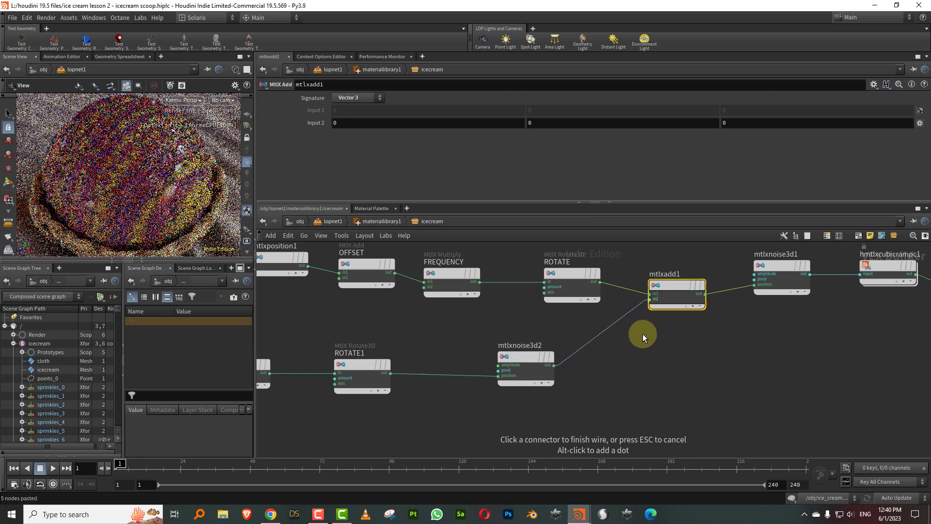
left_click(652, 298)
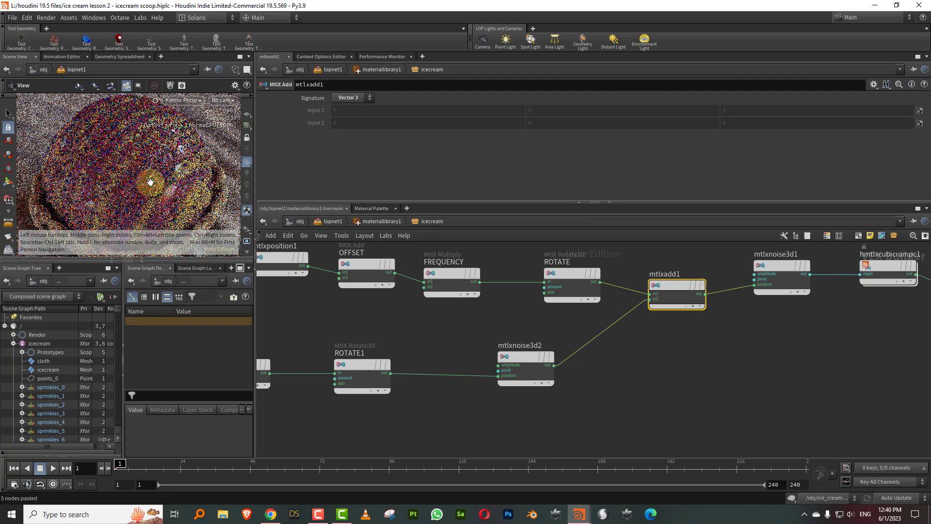
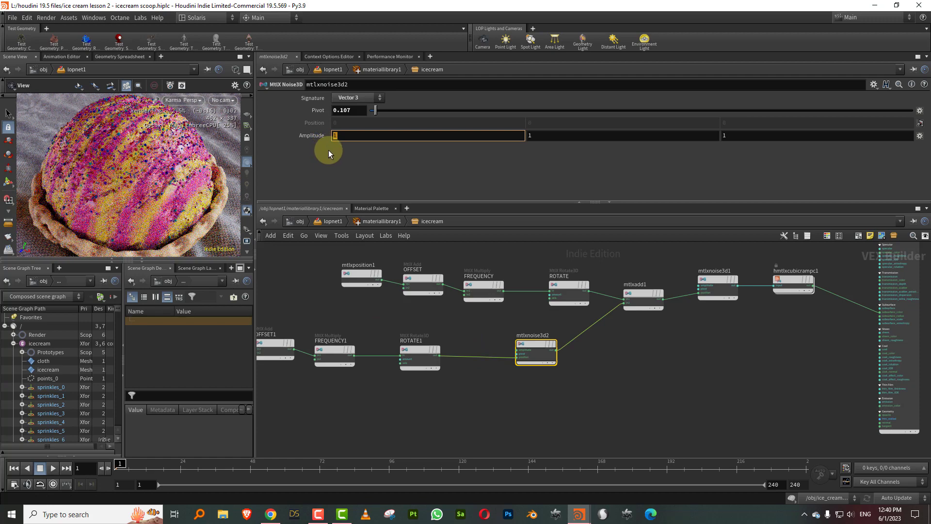
Set all three amplitude components of mtlxnoise3d2 to 5.
type("5")
key("Return")
left_click(540, 137)
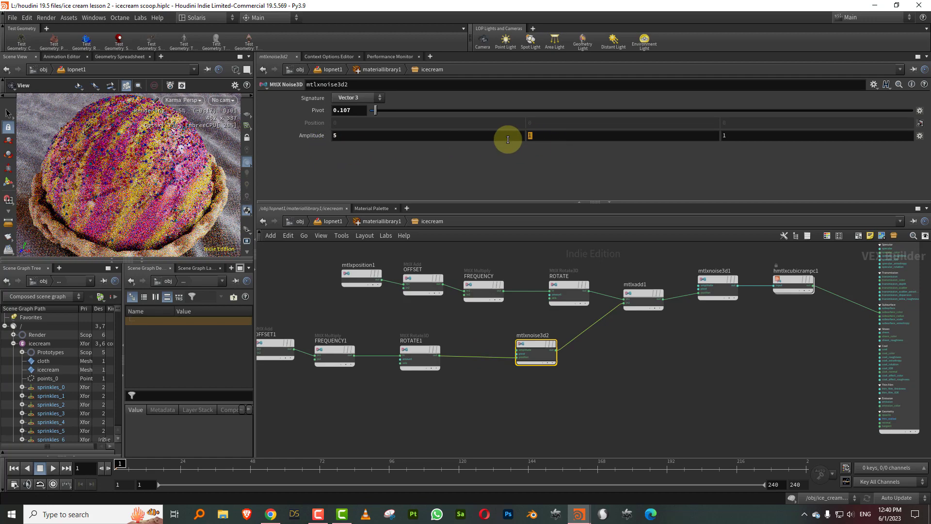
type("5")
key("Return")
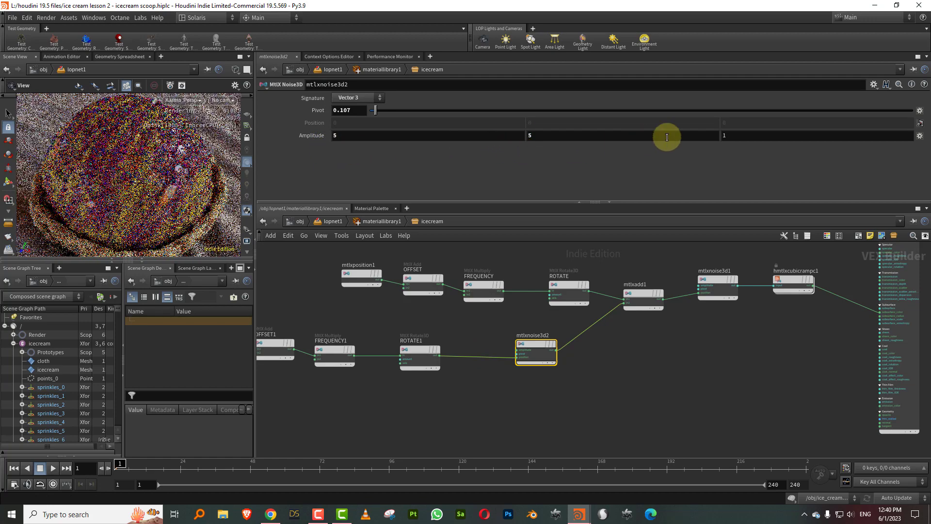
left_click(738, 139)
type("5")
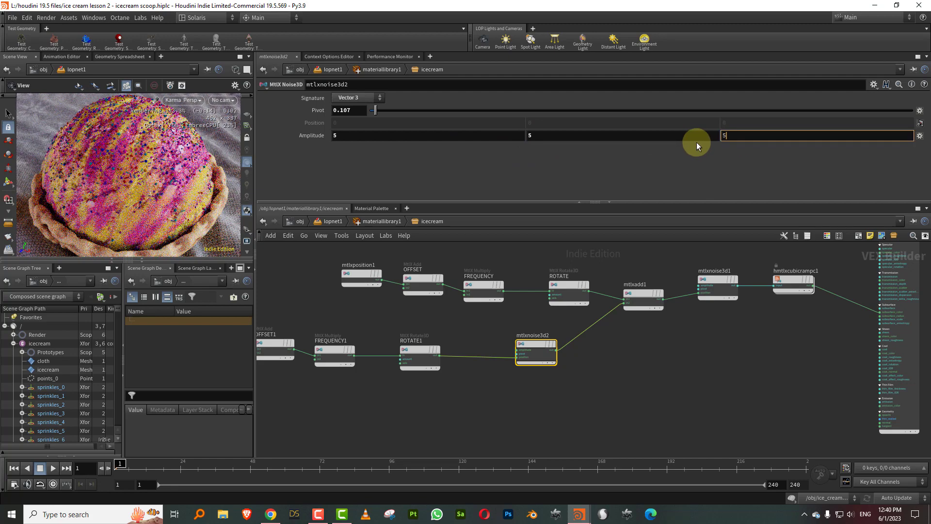
key("Return")
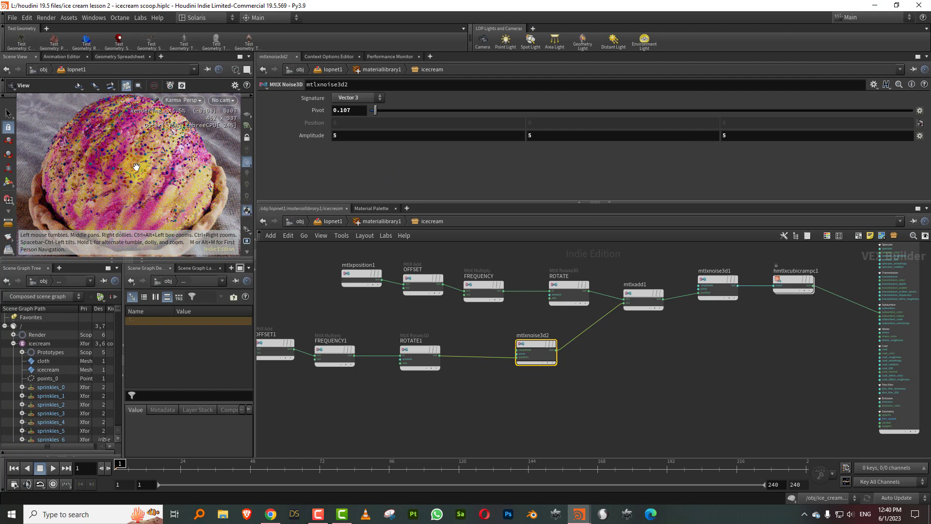
left_click(415, 293)
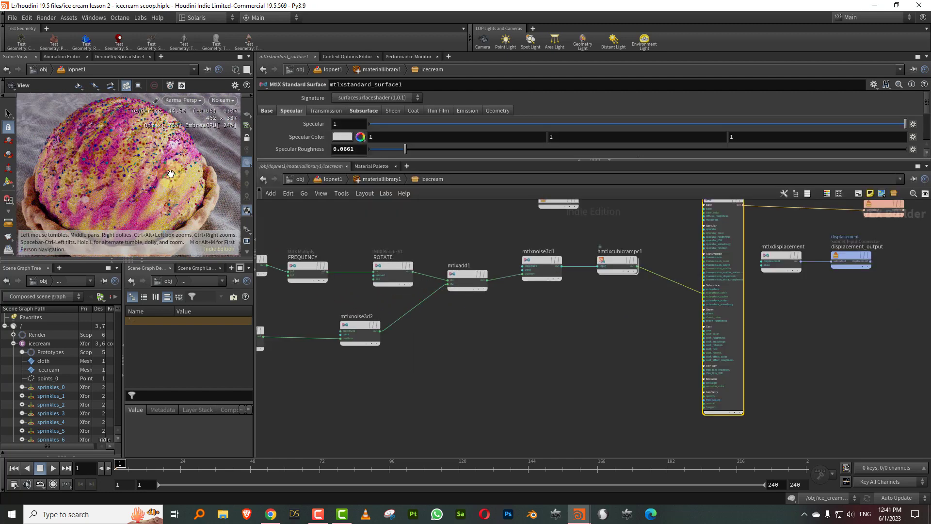
Add a MtlX Normalmap node in the empty area below the cubic ramp.
scroll(485, 343, "up", 2)
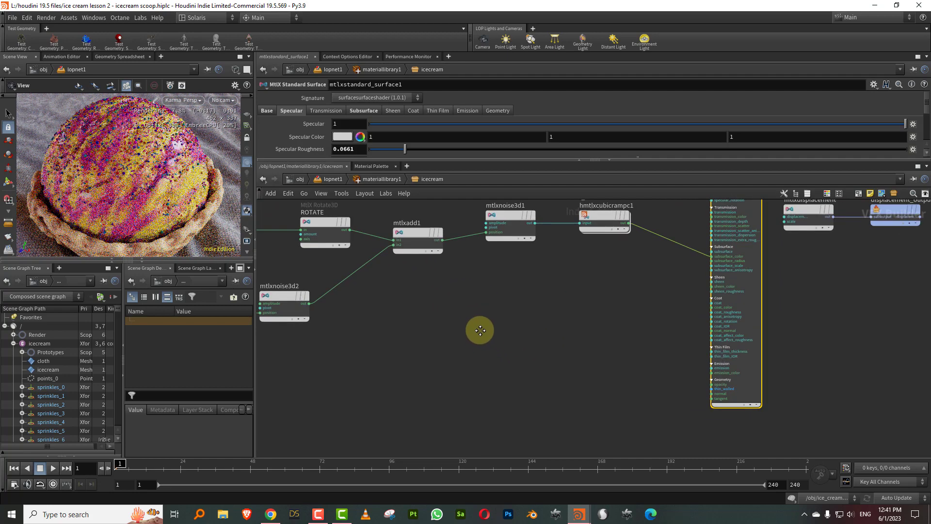
key("Tab")
type("norm")
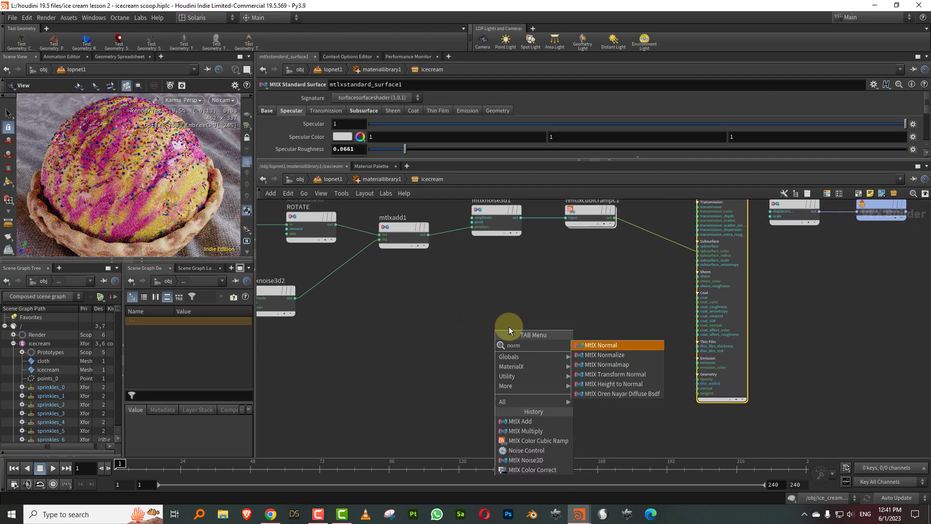
left_click(607, 364)
key("Tab")
type("n")
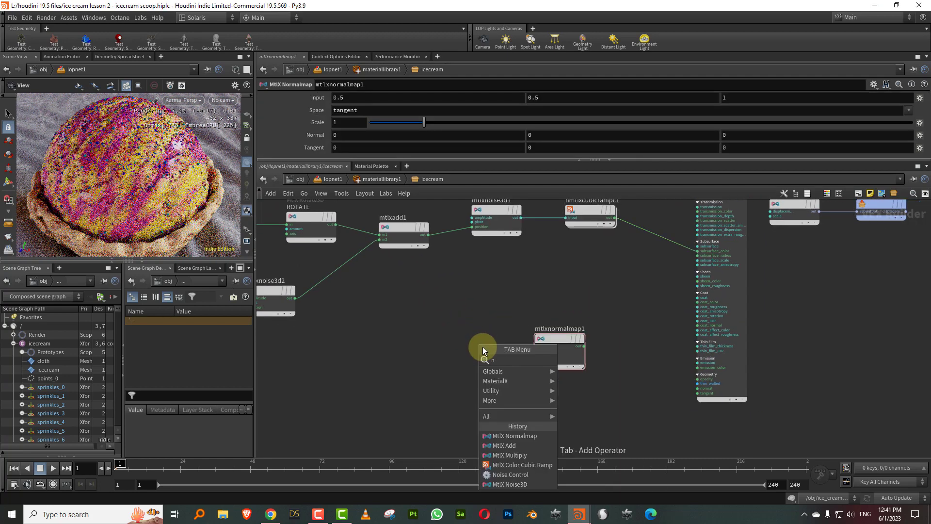
type("oor")
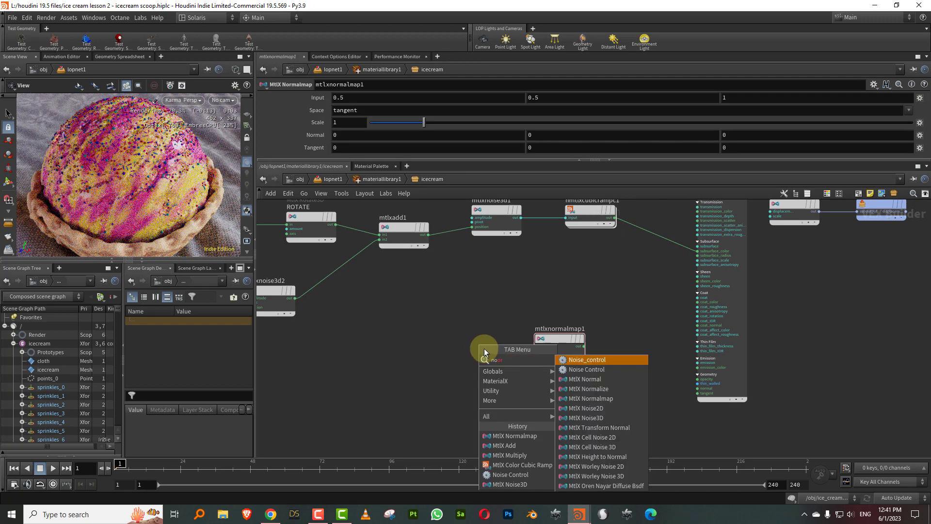
left_click(445, 340)
Add a MtlX Height to Normal node just before the normal map node.
key("Tab")
type("hei")
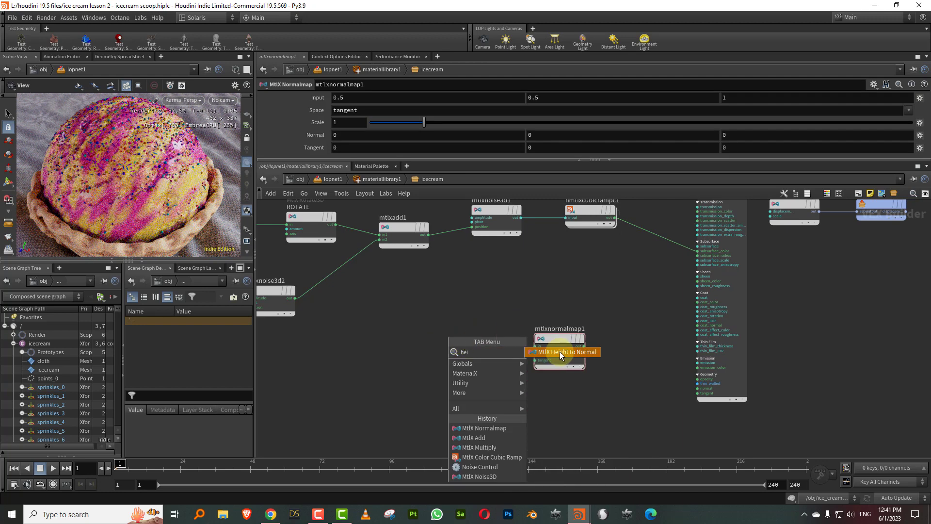
left_click(561, 352)
left_click(508, 294)
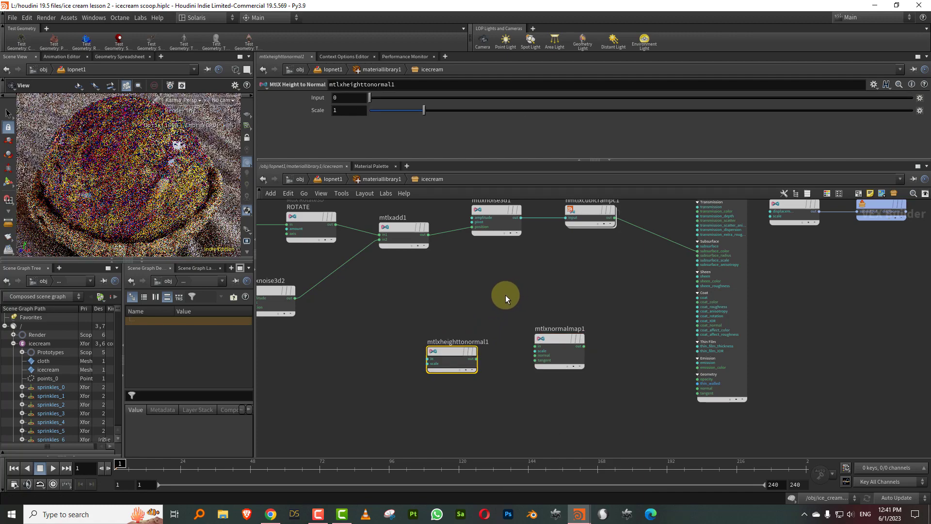
Duplicate the distortion noise chain, from its position node through OFFSET1, FREQUENCY1 and ROTATE1 to mtlxnoise3d2, below the original.
middle_click_drag(445, 295, 491, 292)
key("Tab")
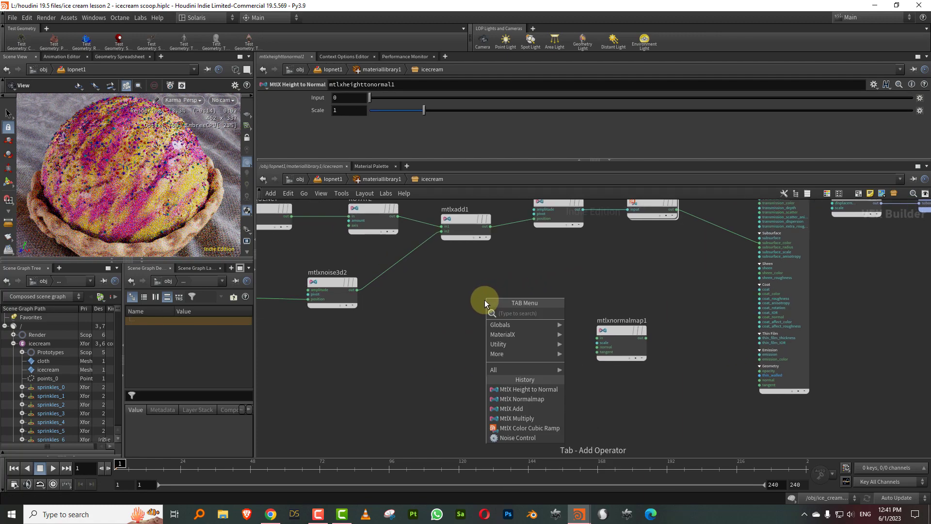
left_click(421, 319)
middle_click_drag(430, 311, 538, 309)
scroll(536, 309, "down", 3)
middle_click_drag(329, 325, 389, 319)
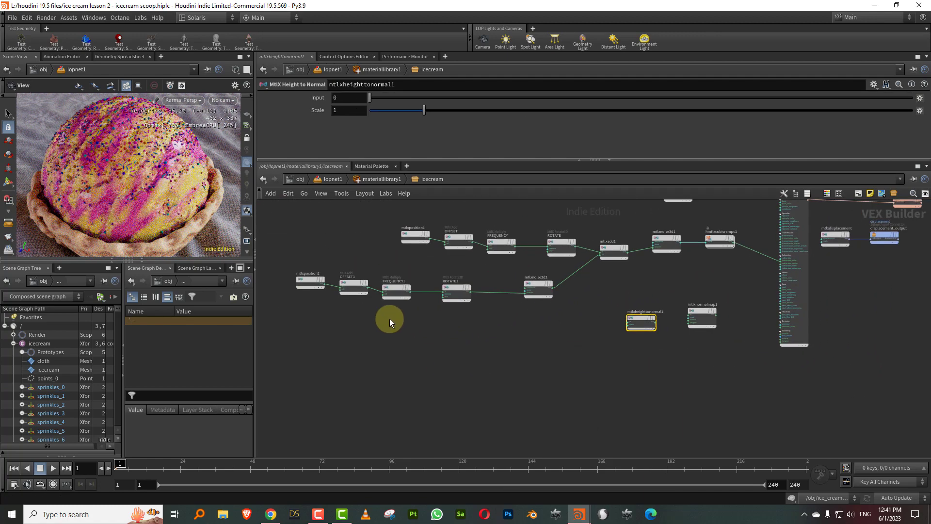
left_click_drag(295, 319, 552, 272)
key("ctrl+c")
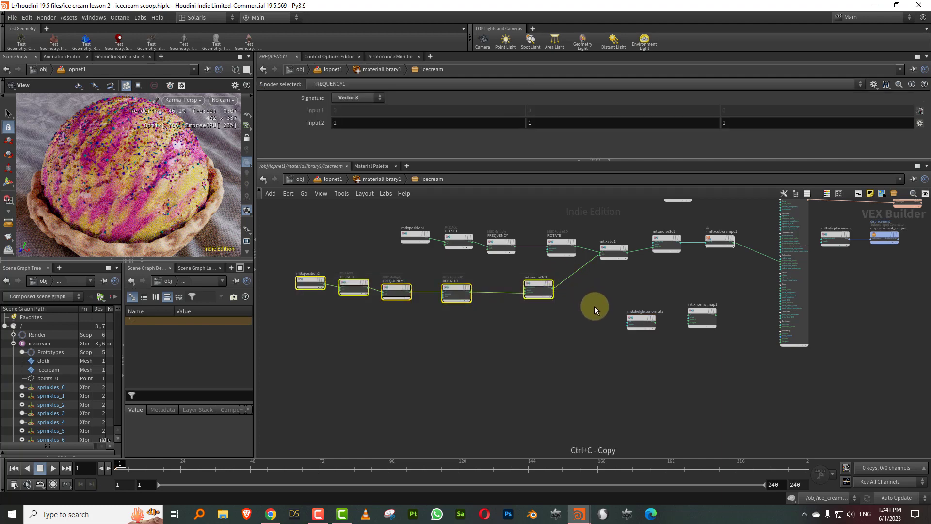
key("ctrl+v")
Change the signature of the copied noise node, mtlxnoise3d3, to Float.
left_click(579, 350)
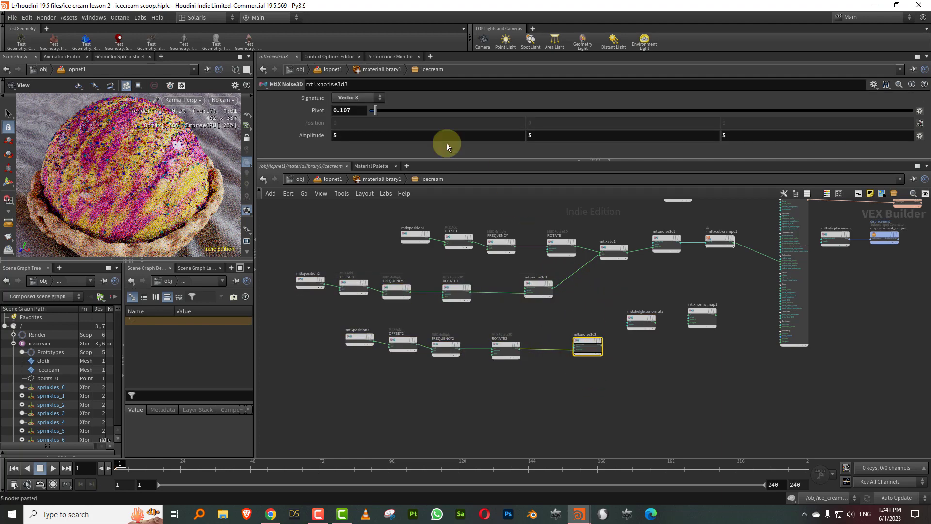
left_click(355, 97)
left_click(361, 108)
Set all three components of FREQUENCY2's Input 2 to 50.
scroll(485, 315, "up", 3)
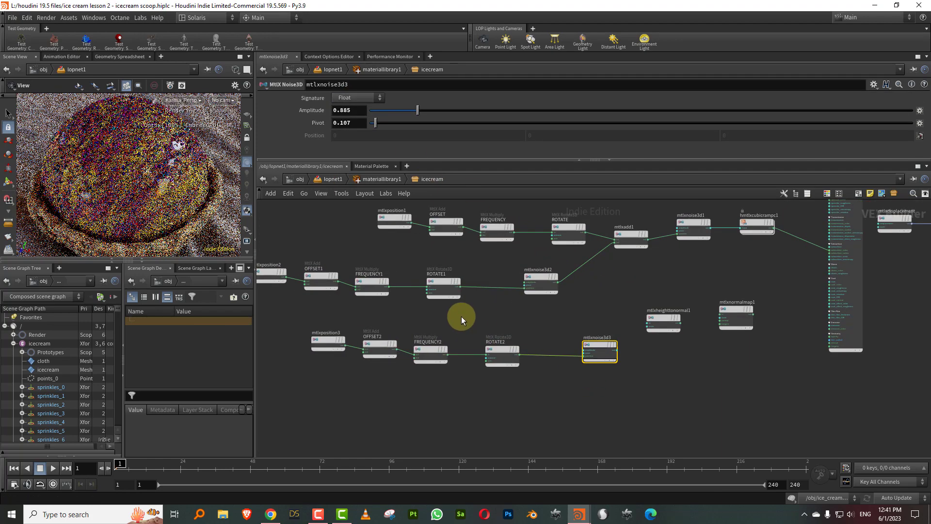
left_click(427, 361)
left_click(631, 352)
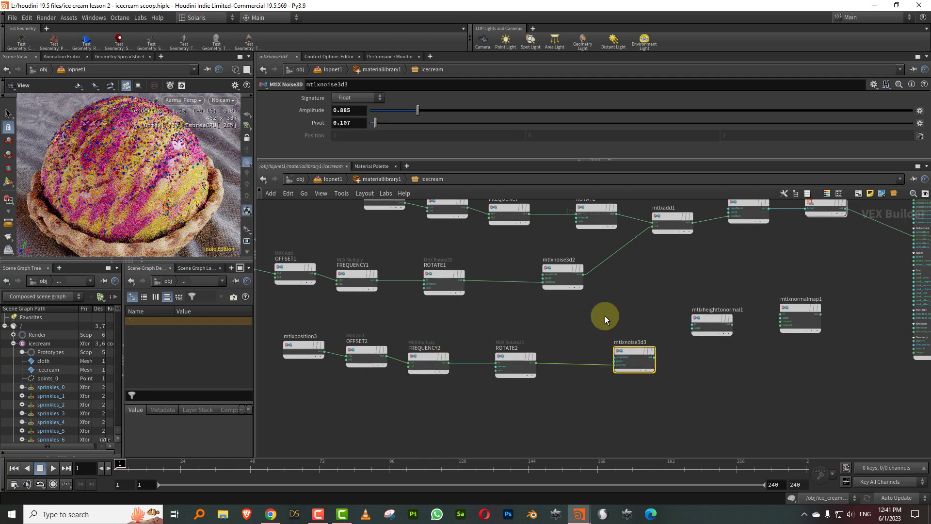
left_click(427, 361)
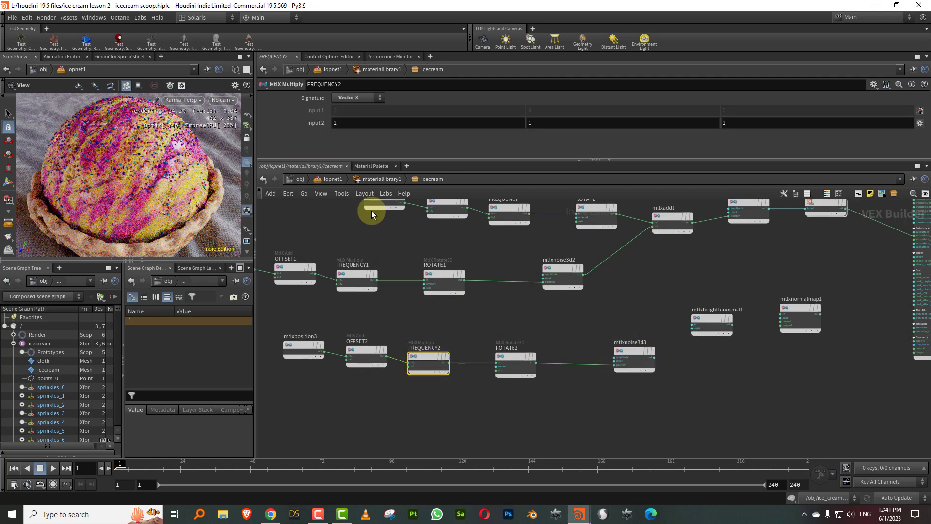
left_click(338, 123)
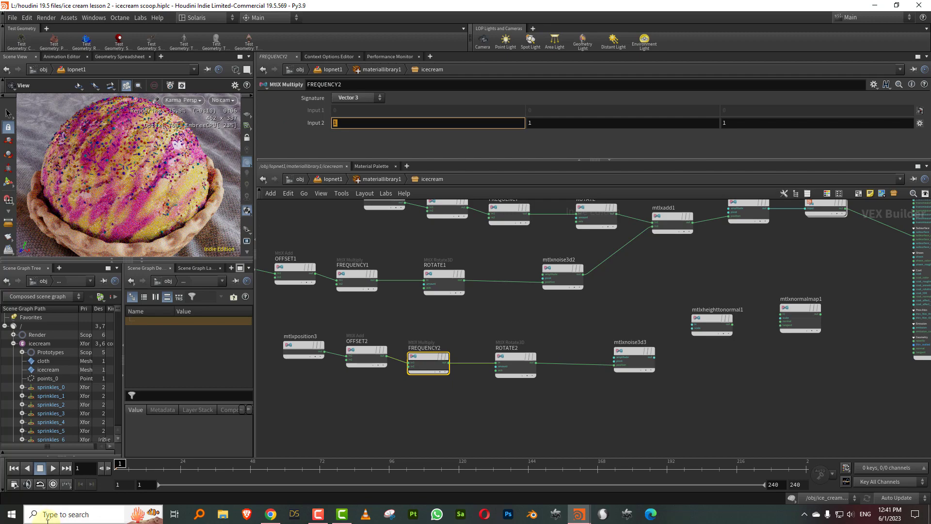
key("Tab")
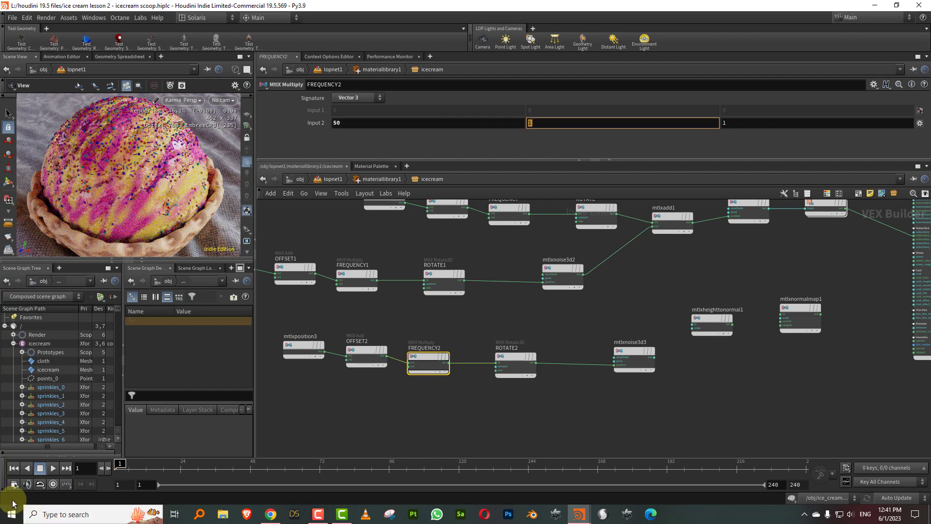
type("50")
key("Tab")
type("50")
key("Return")
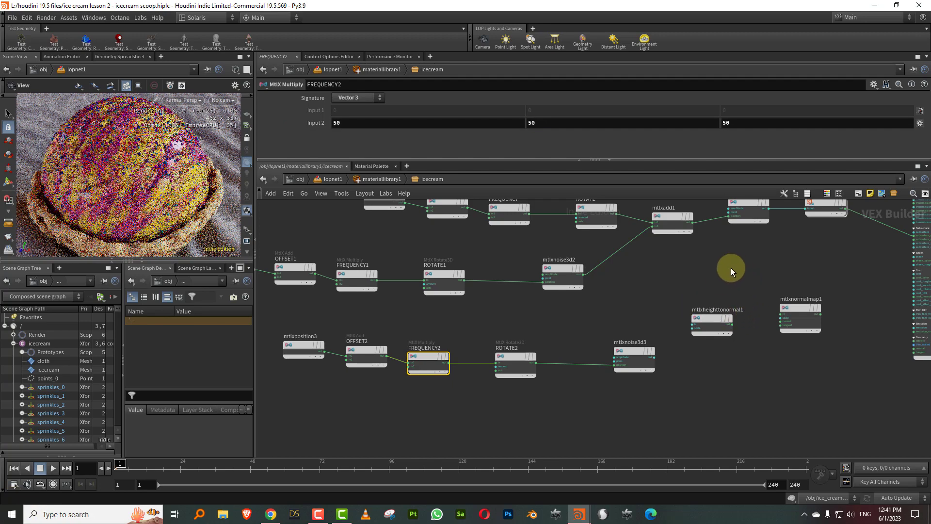
Wire mtlxnoise3d3 into the input of mtlxheighttonormal1, and that node's output into the input of mtlxnormalmap1.
scroll(746, 270, "up", 3)
left_click(567, 387)
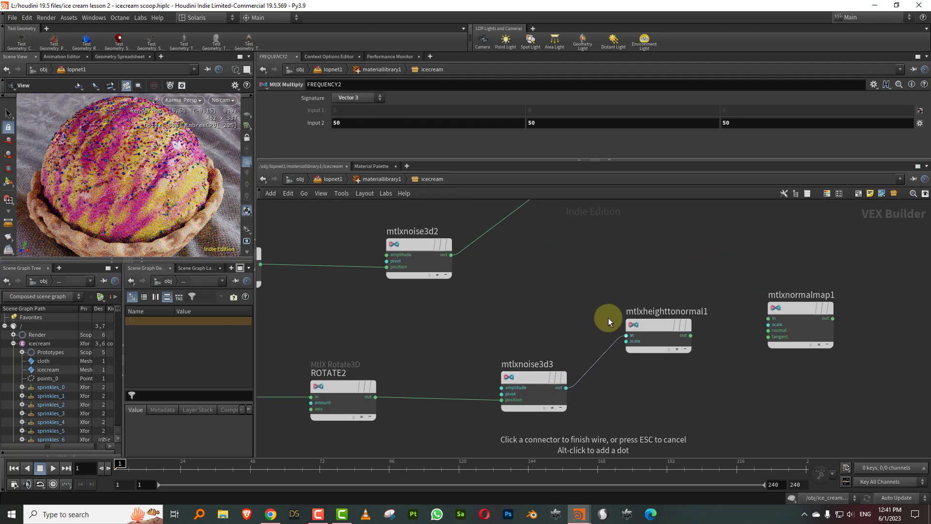
left_click(609, 320)
left_click(668, 341)
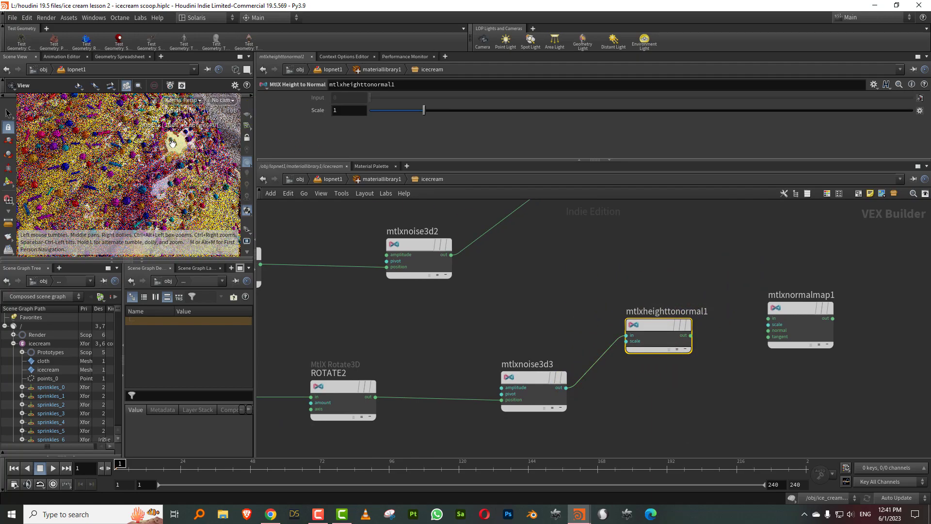
middle_click_drag(656, 280, 604, 280)
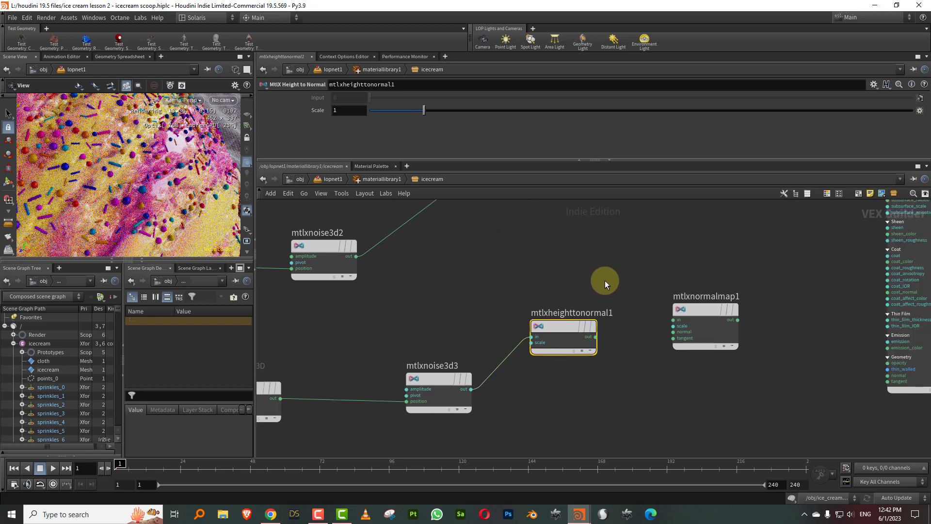
left_click(596, 337)
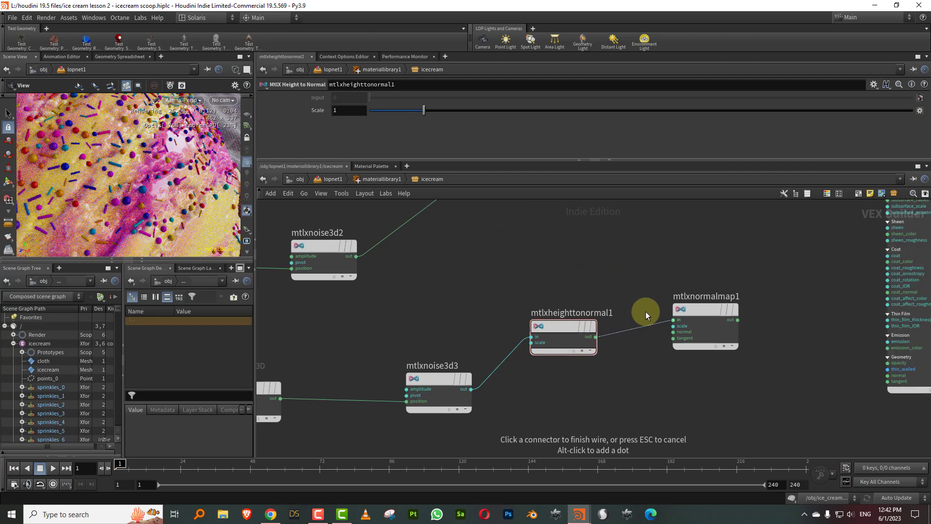
left_click(653, 278)
Connect the output of mtlxnormalmap1 to the standard surface's normal input.
middle_click_drag(796, 301, 631, 334)
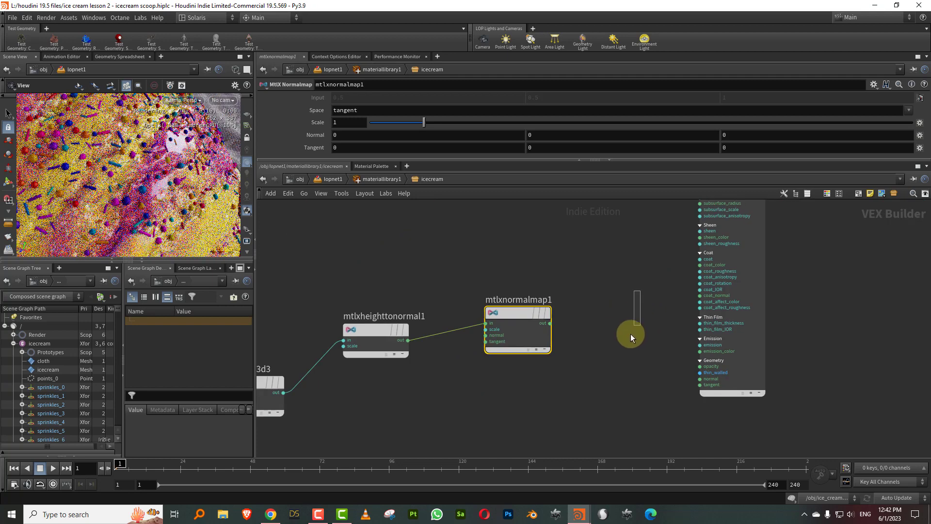
left_click(550, 323)
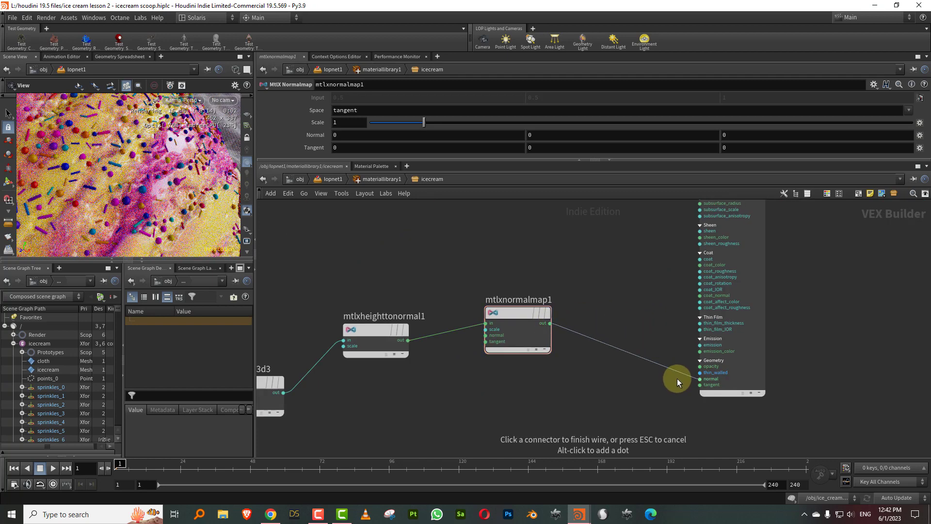
left_click(598, 366)
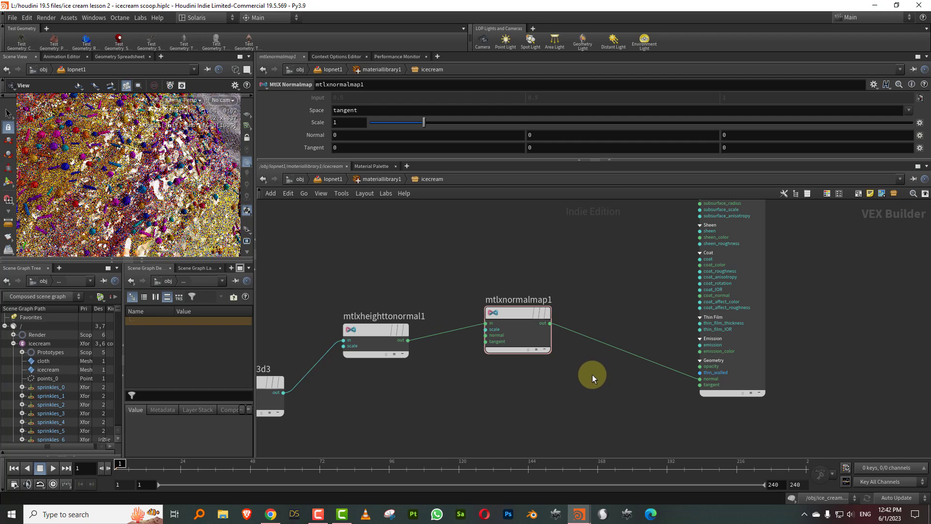
Set FREQUENCY2's Input 2 components to 100, 100 and 110.
middle_click_drag(428, 391, 692, 328)
scroll(590, 332, "down", 3)
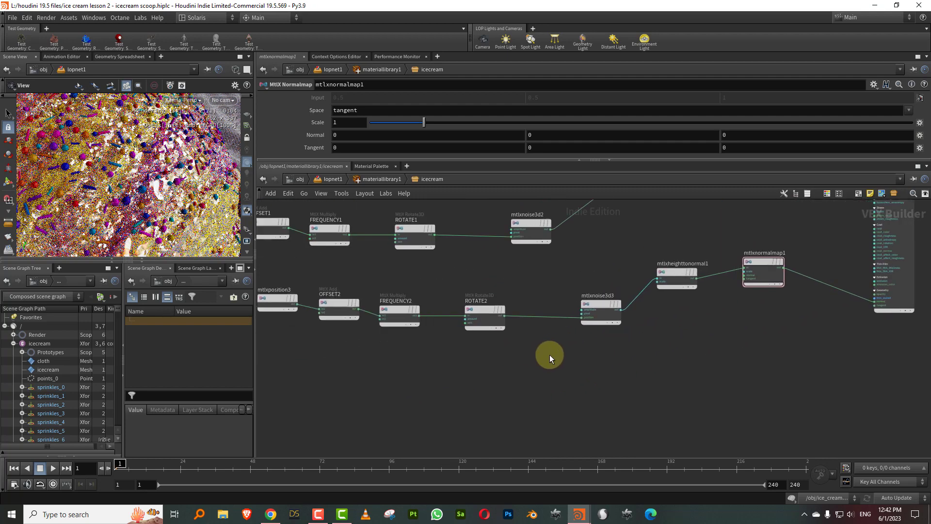
left_click_drag(396, 350, 443, 282)
left_click_drag(357, 123, 257, 156)
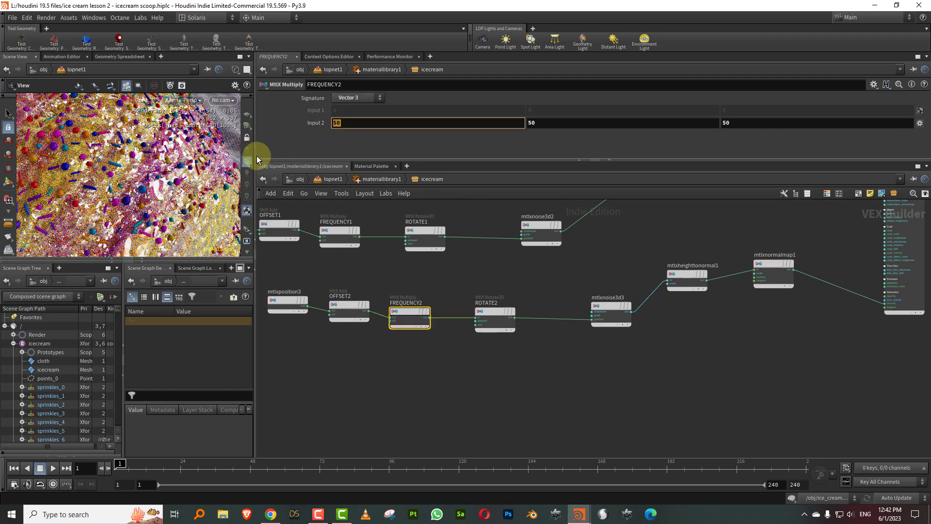
type("100")
key("Tab")
type("100")
key("Tab")
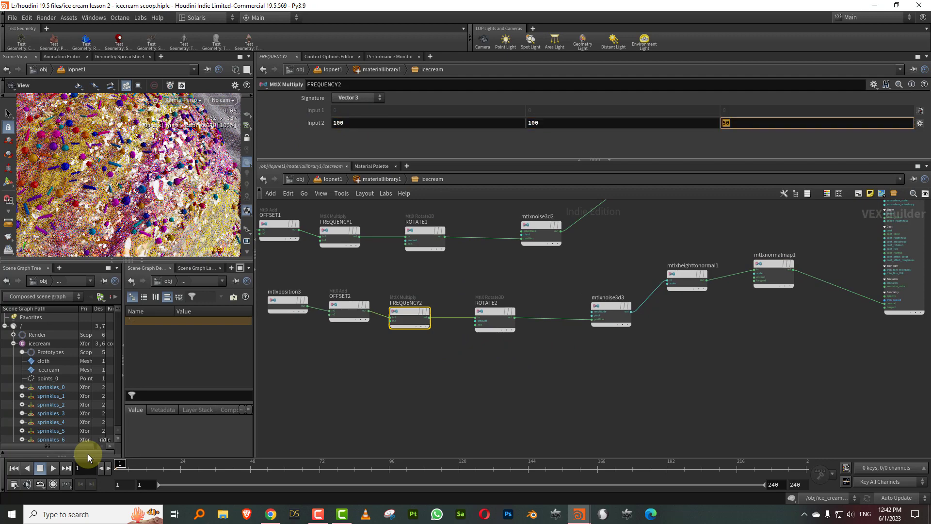
type("110")
key("Return")
Set the Scale of mtlxheighttonormal1 to 0.1.
left_click(687, 275)
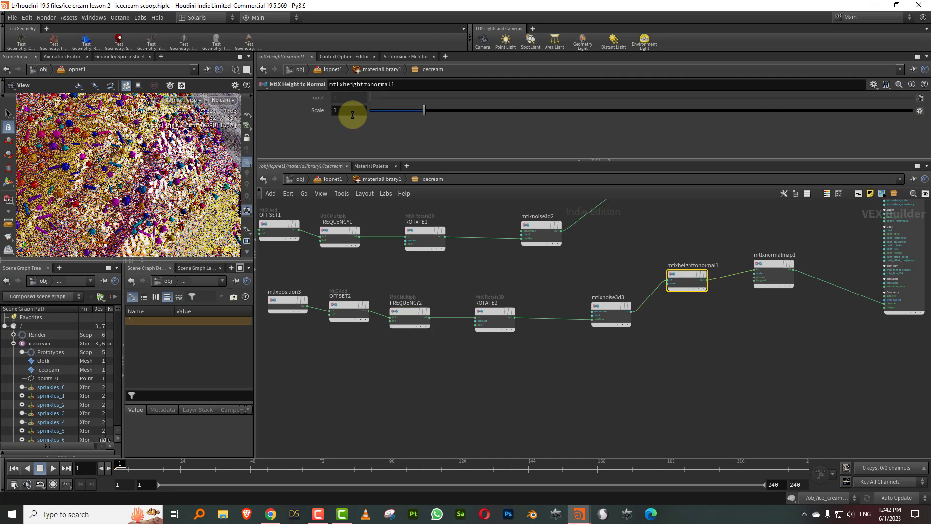
left_click_drag(350, 113, 307, 119)
type("0.1")
key("Return")
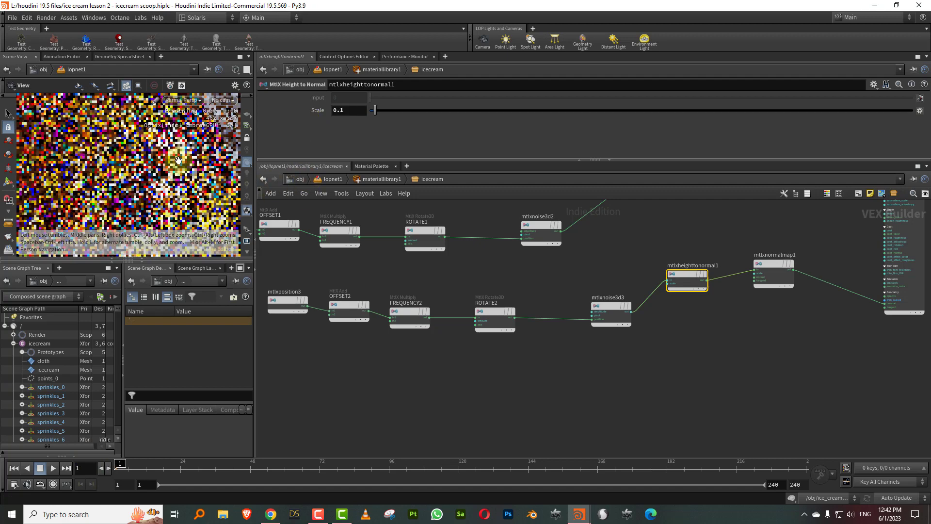
Set the Scale of mtlxheighttonormal1 to 0.01.
left_click_drag(347, 112, 306, 115)
type("0.01")
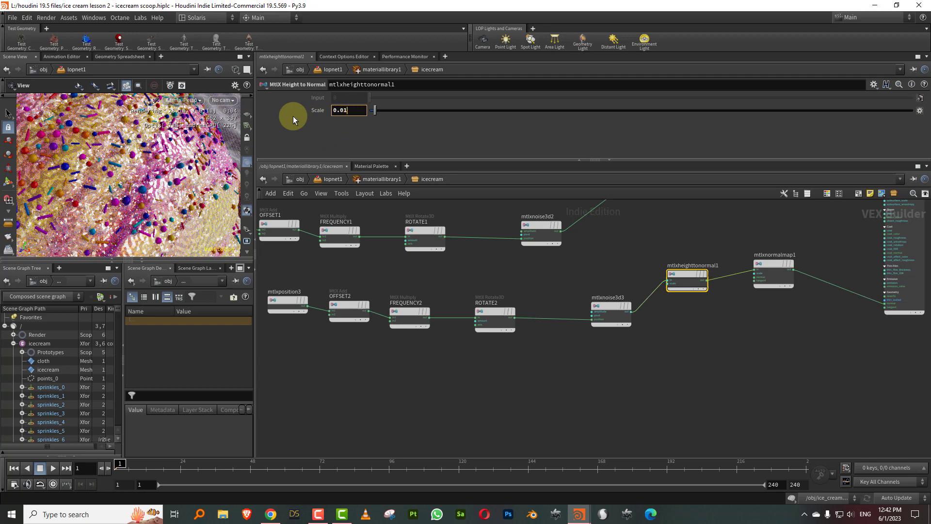
key("Return")
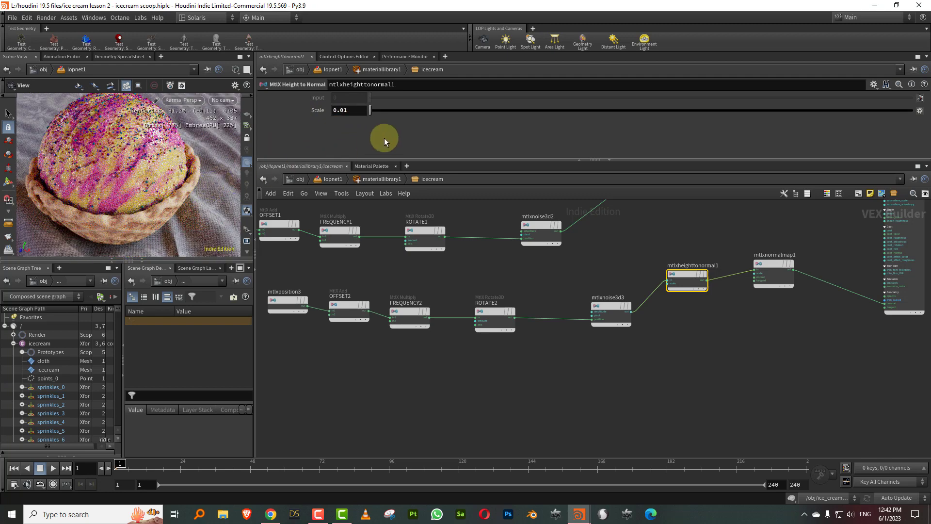
Set all three components of FREQUENCY2's Input 2 to 200.
left_click(411, 317)
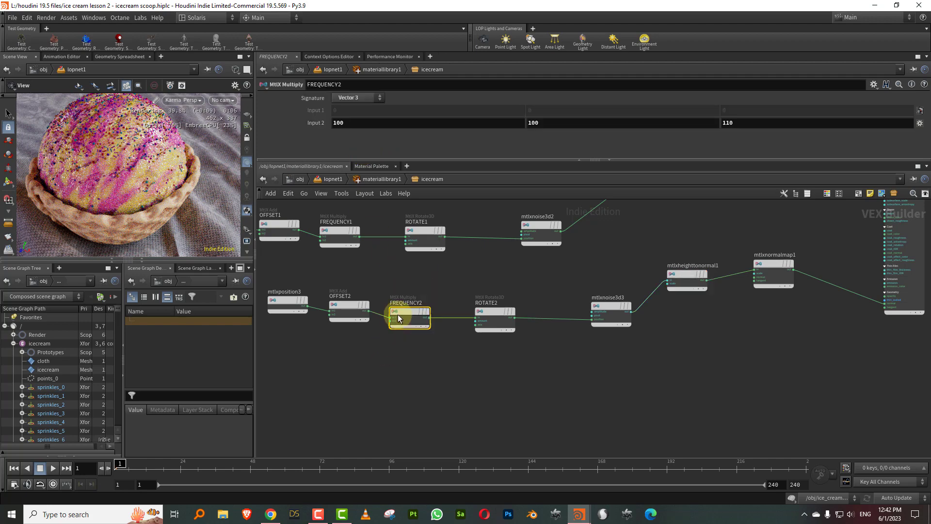
left_click(338, 122)
type("200")
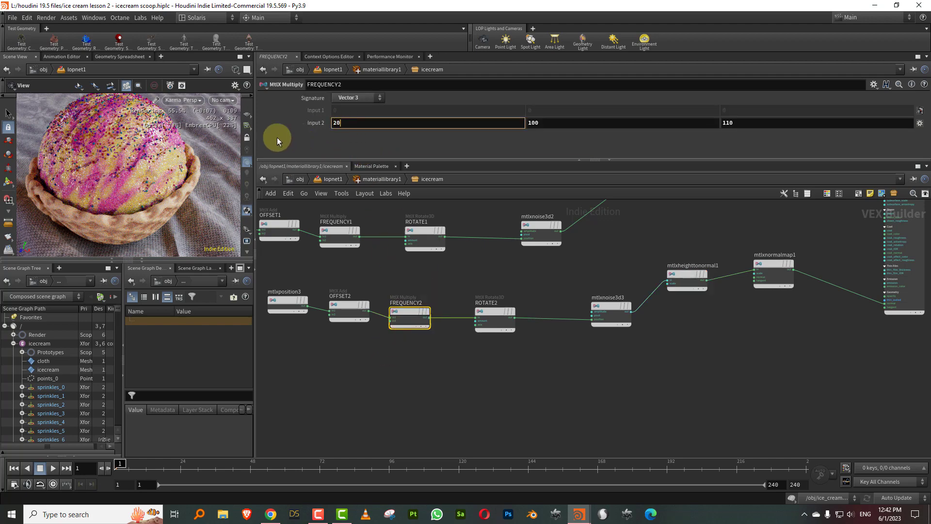
key("Tab")
type("200")
key("Tab")
type("200")
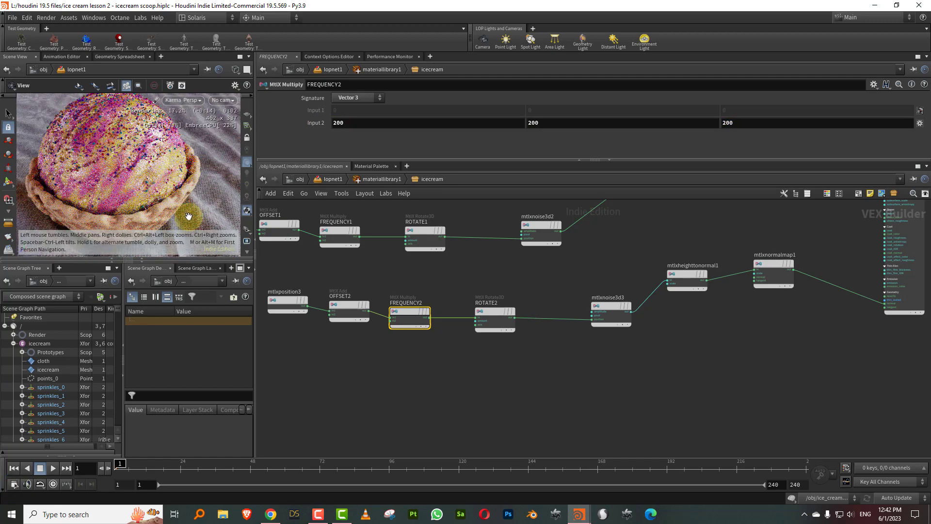
Set the Scale of mtlxnormalmap1 to 0.08 and check the surface bumps on the ice cream up close.
left_click(689, 275)
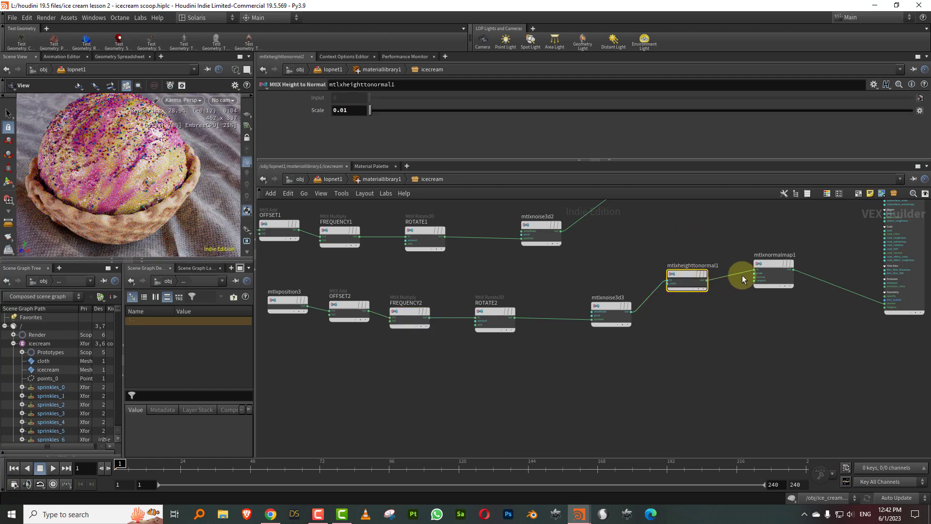
left_click_drag(747, 239, 779, 304)
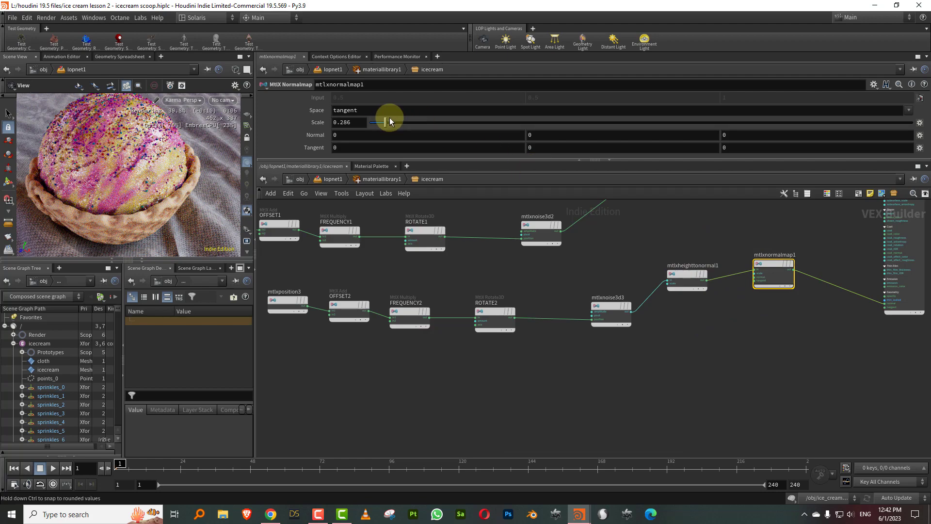
mouse_move(390, 121)
left_mouse_down()
mouse_move(358, 183)
mouse_move(377, 123)
left_mouse_up()
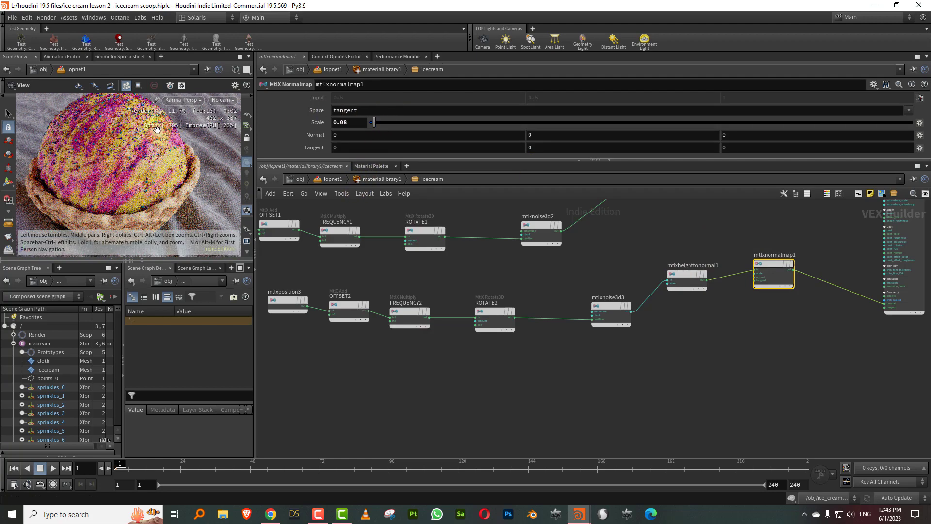
right_click_drag(157, 129, 264, 98)
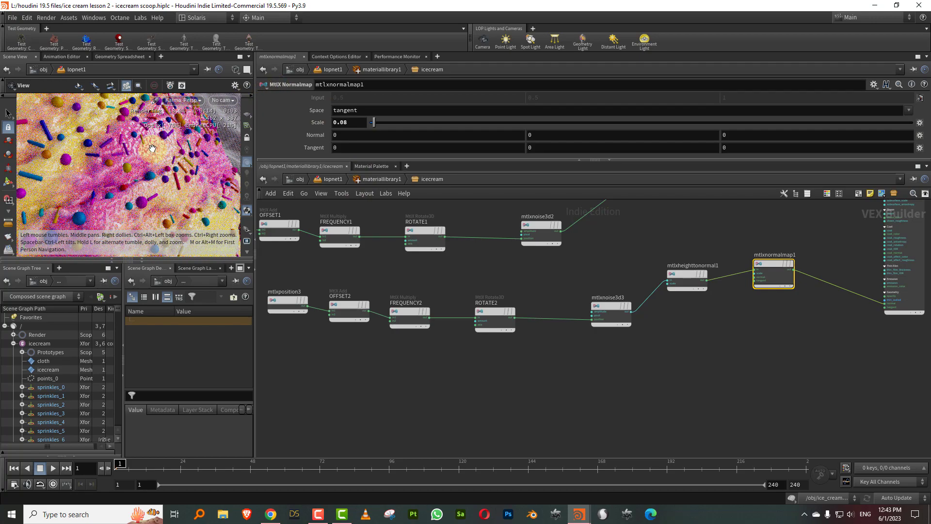
mouse_move(152, 149)
right_mouse_down()
mouse_move(132, 162)
mouse_move(140, 160)
right_mouse_up()
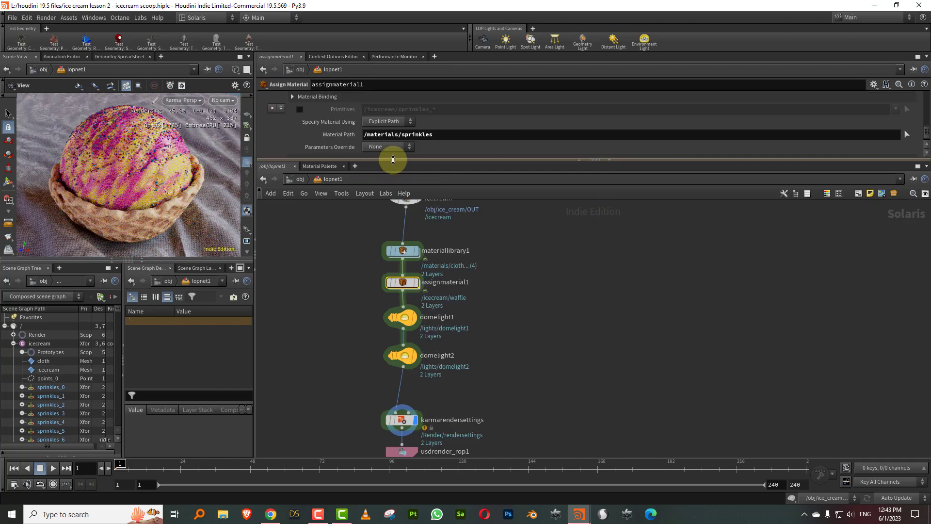
Enable the /icecream/sprinkles_* primitives entry in assignmaterial1 so the sprinkles receive /materials/sprinkles.
left_click_drag(391, 159, 399, 245)
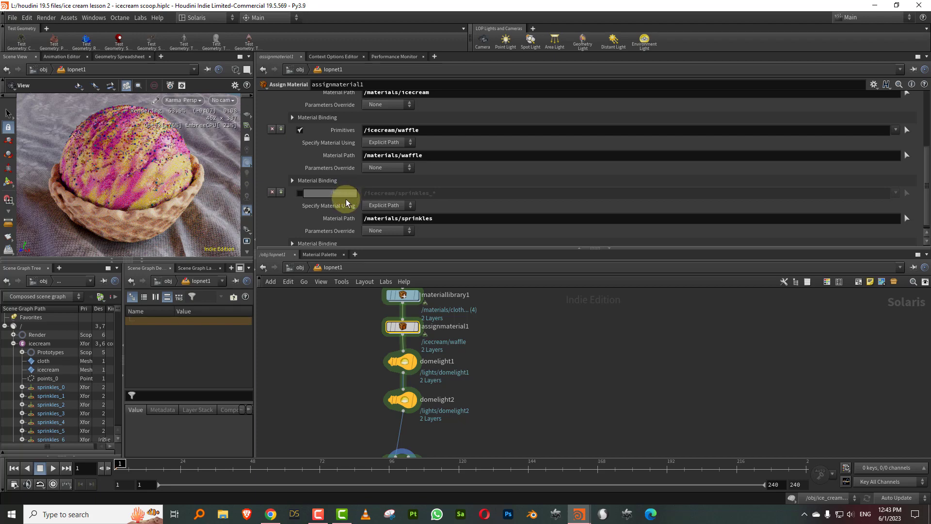
left_click_drag(347, 203, 343, 208)
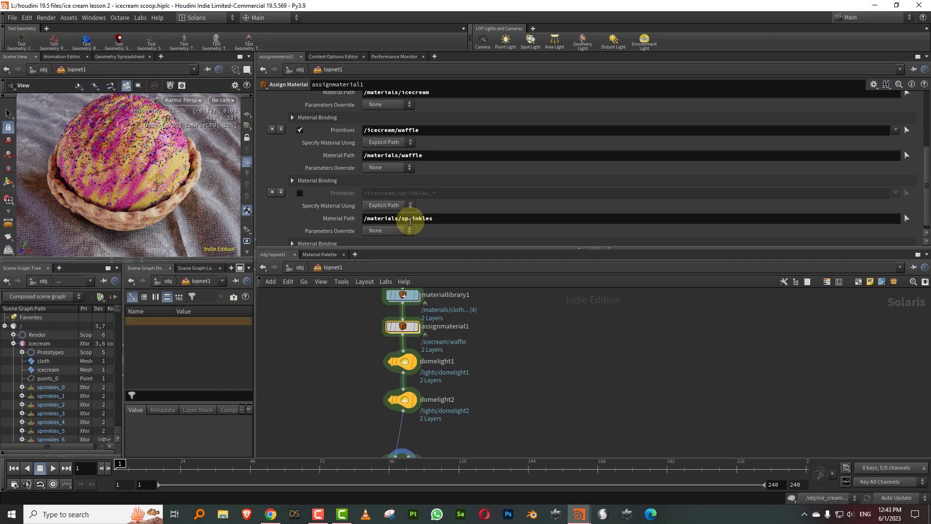
left_click(300, 193)
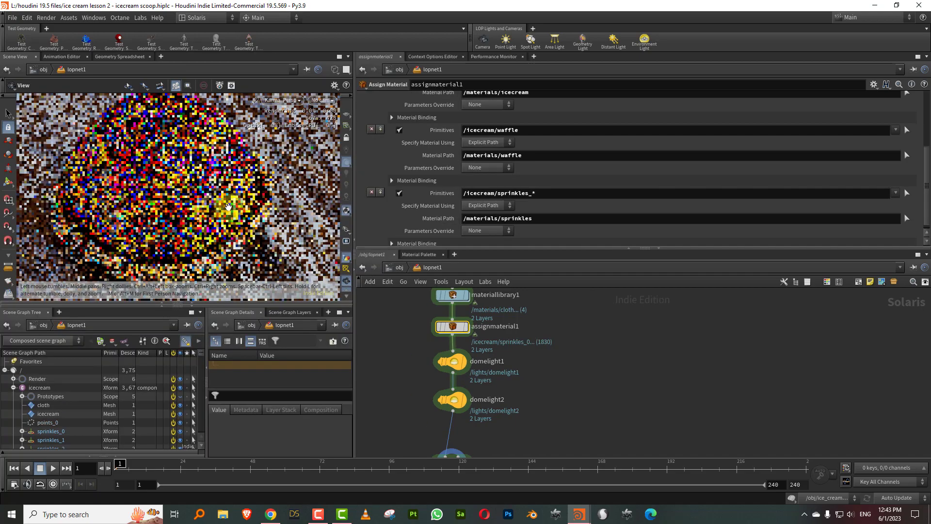
left_click_drag(229, 206, 231, 202)
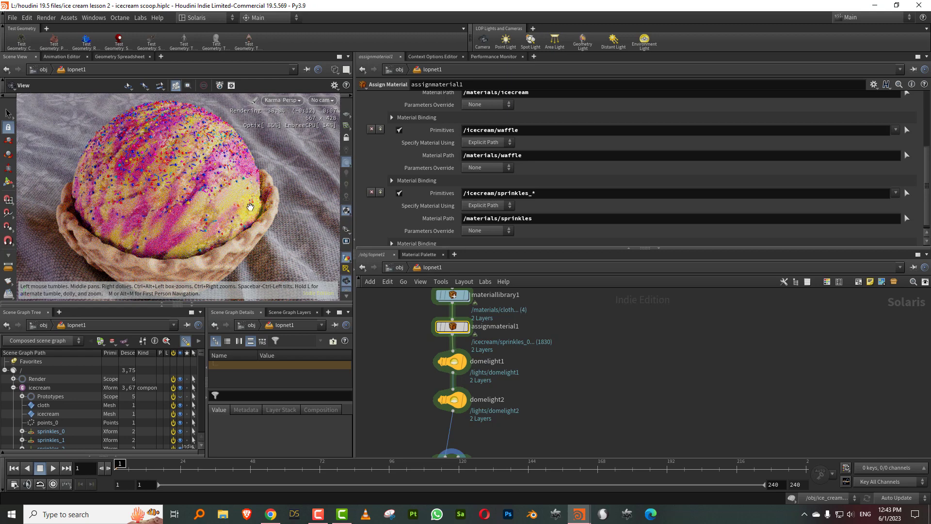
Create a new camera from the current non-Karma view and insert it between domelight2 and karmarendersettings, keeping karmarendersettings displayed.
left_click(285, 101)
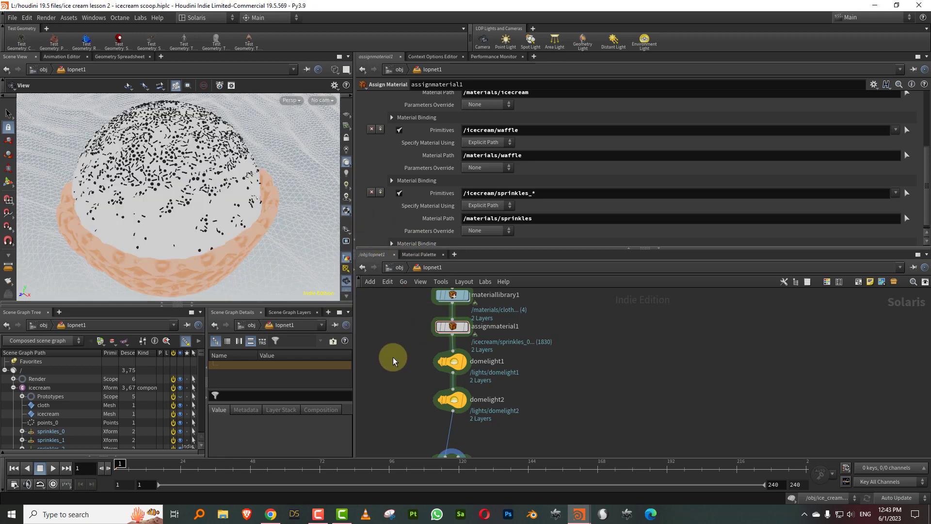
left_click(322, 101)
left_click(330, 143)
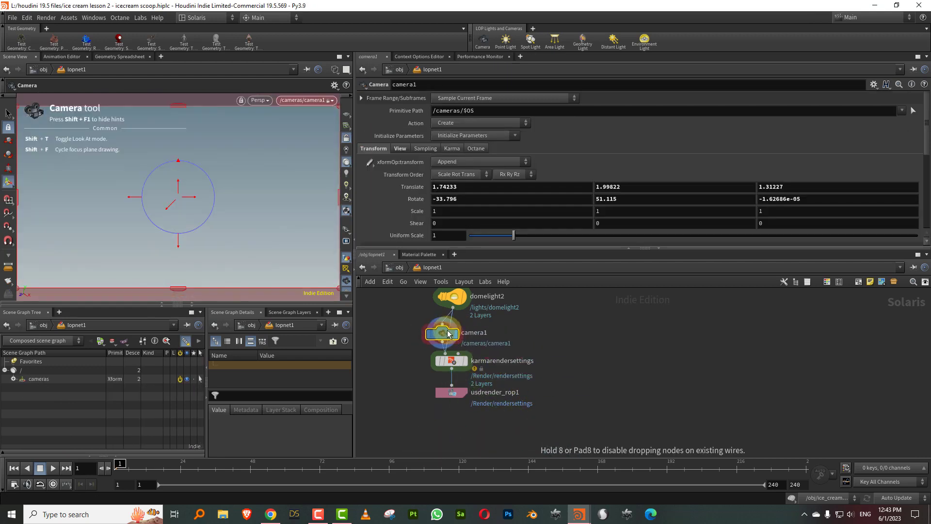
left_click(447, 335)
left_click(465, 366)
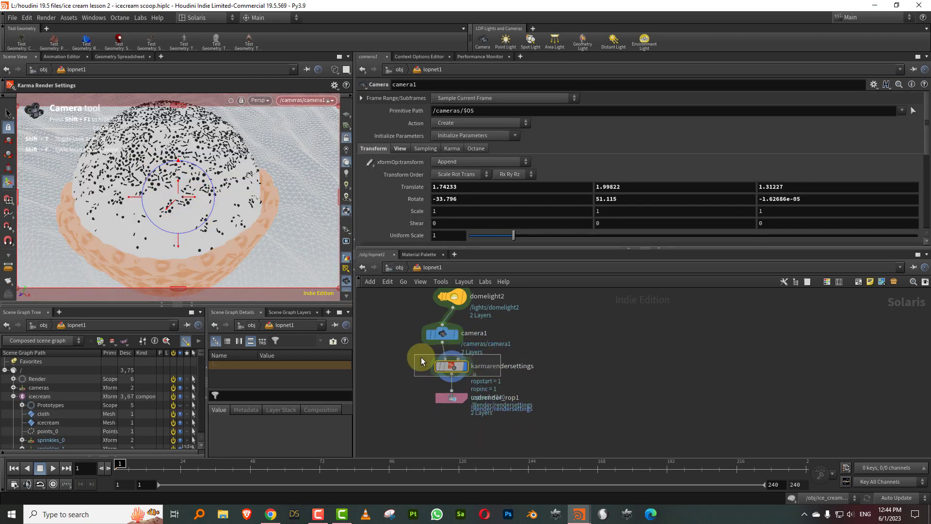
Set the Resolution Mode of karmarendersettings to Set Height, Compute Width from Camera.
left_click_drag(402, 340, 491, 328)
left_click_drag(424, 359, 490, 373)
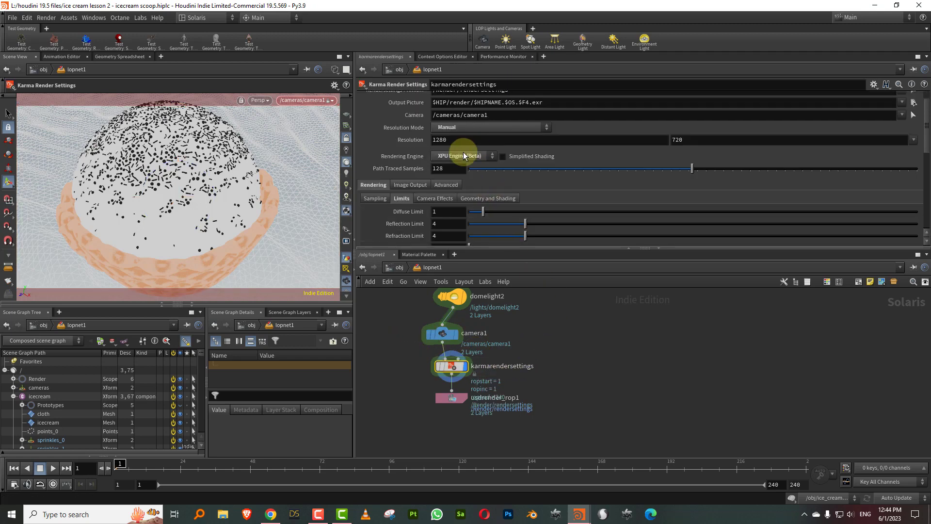
left_click(473, 127)
left_click(447, 131)
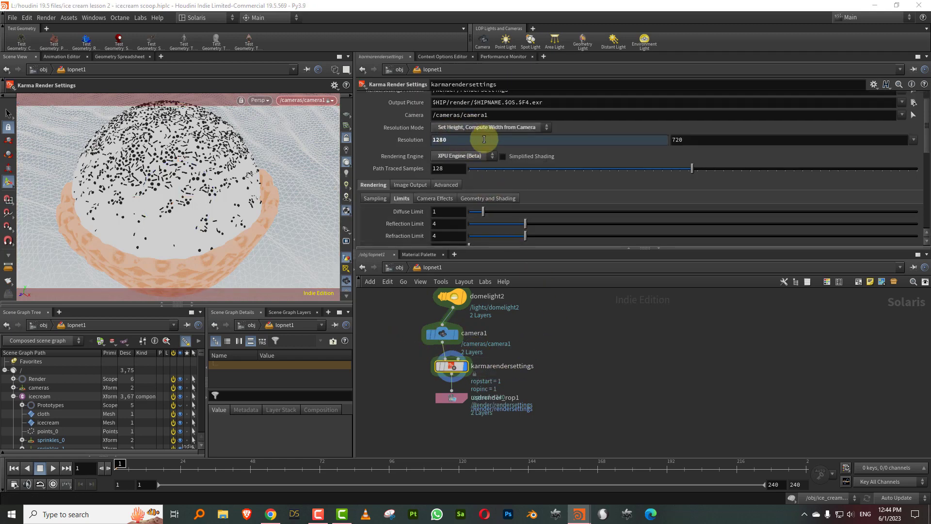
Set camera1's Aspect Ratio to 4:3.
left_click(441, 334)
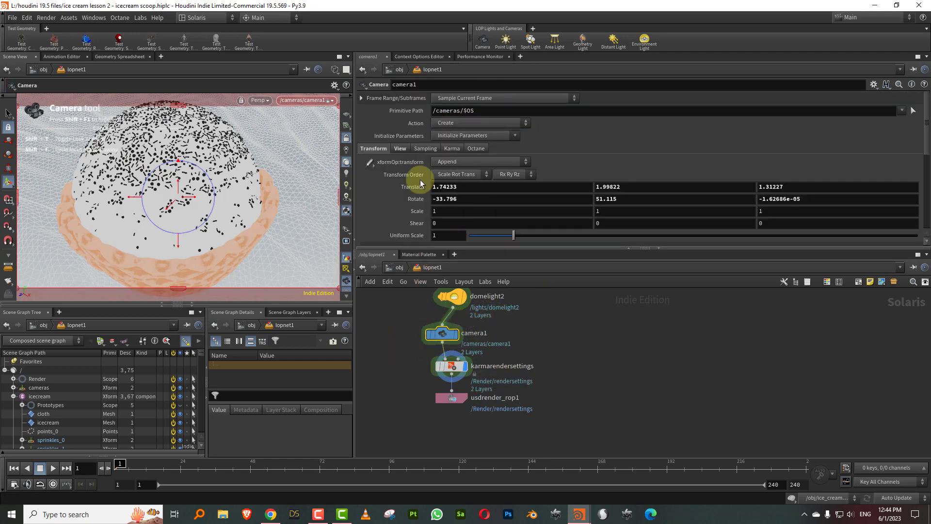
left_click(401, 148)
left_click(443, 236)
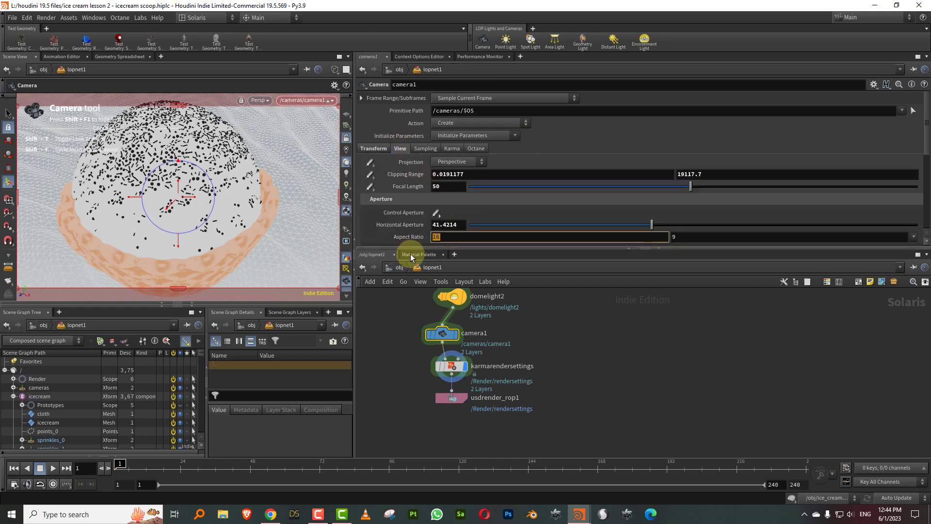
type("4")
key("Tab")
type("3")
key("Return")
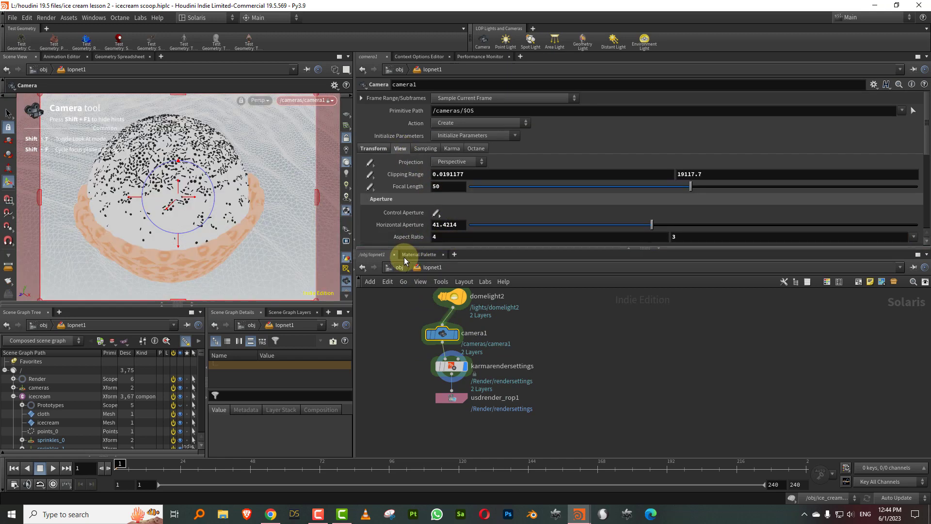
left_click(438, 237)
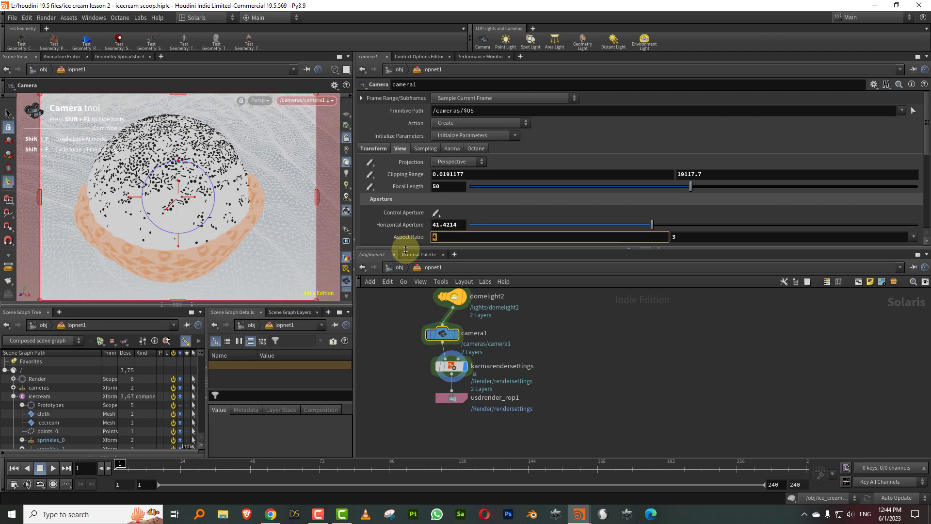
left_click(374, 341)
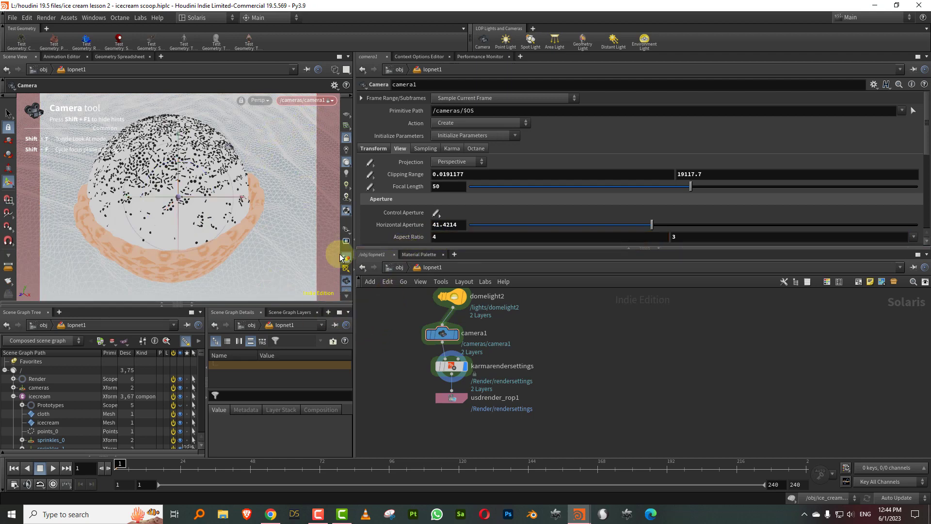
Render the viewport with Karma through camera1 and slightly adjust the camera's framing of the ice cream.
left_click(470, 362)
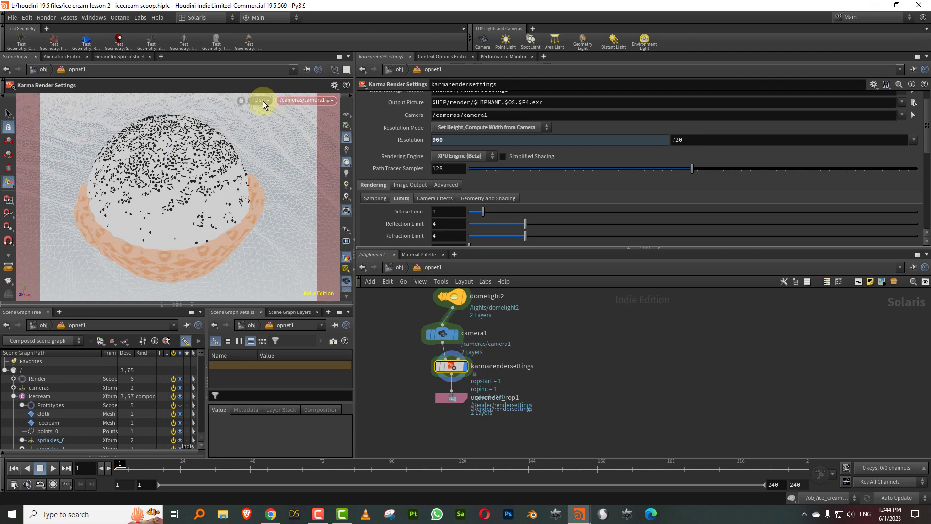
left_click(292, 104)
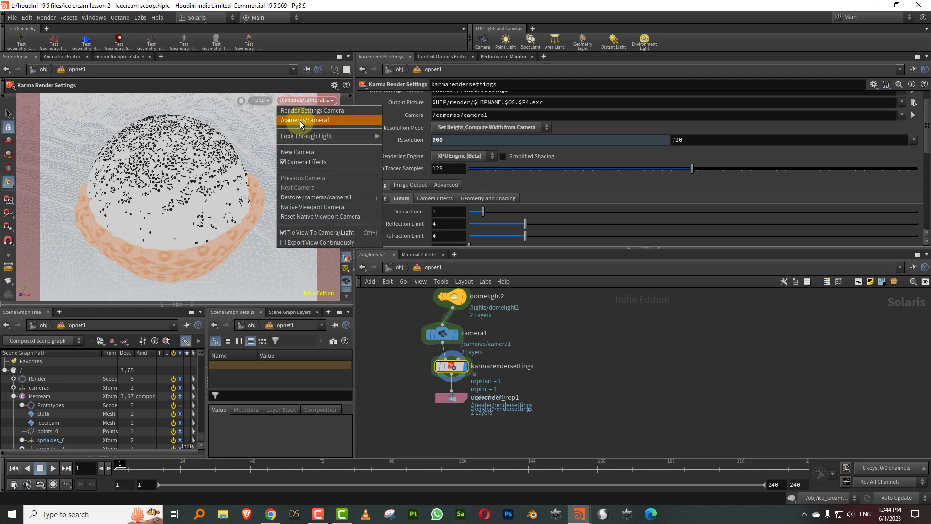
left_click(259, 101)
left_click(269, 146)
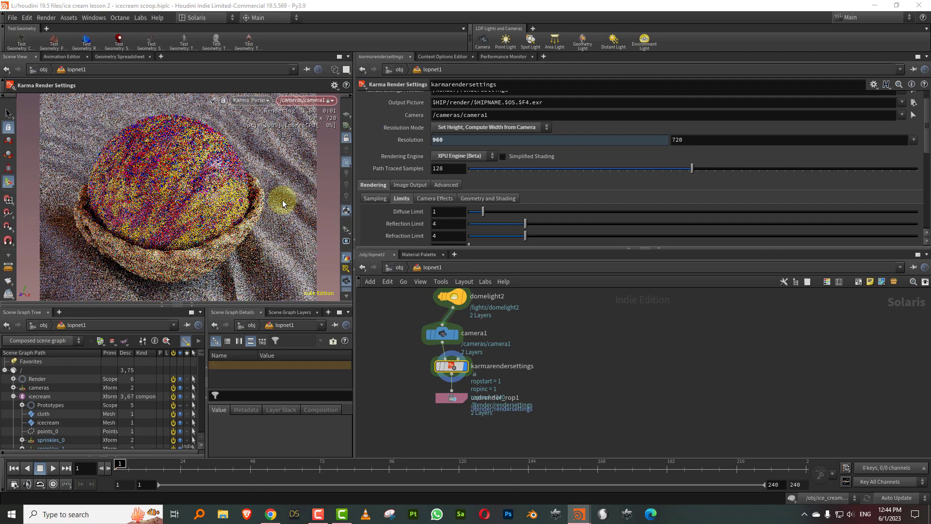
mouse_move(188, 182)
left_mouse_down("alt")
mouse_move(218, 173)
mouse_move(203, 176)
left_mouse_up("alt")
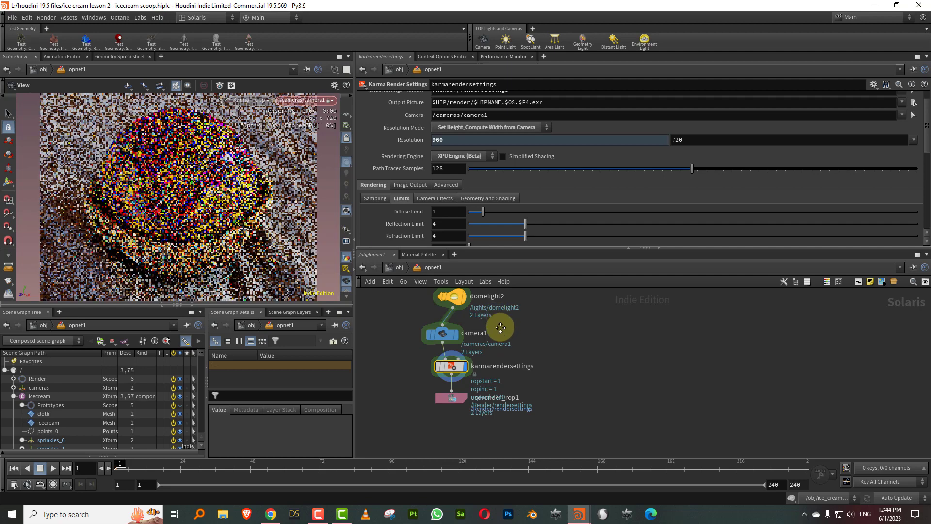
Apply an F-Stop of 0.12 in camera1's sampling settings.
middle_click_drag(424, 344, 420, 360)
left_click(424, 354)
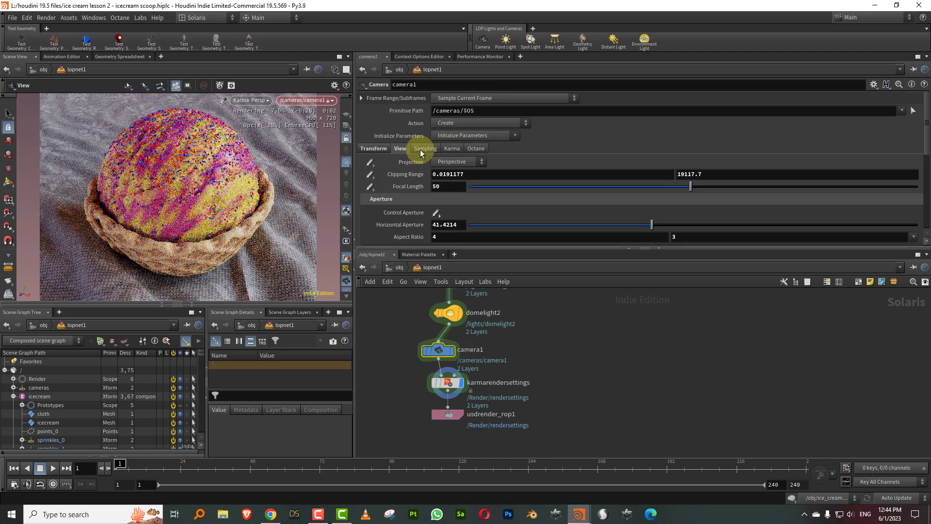
left_click(421, 148)
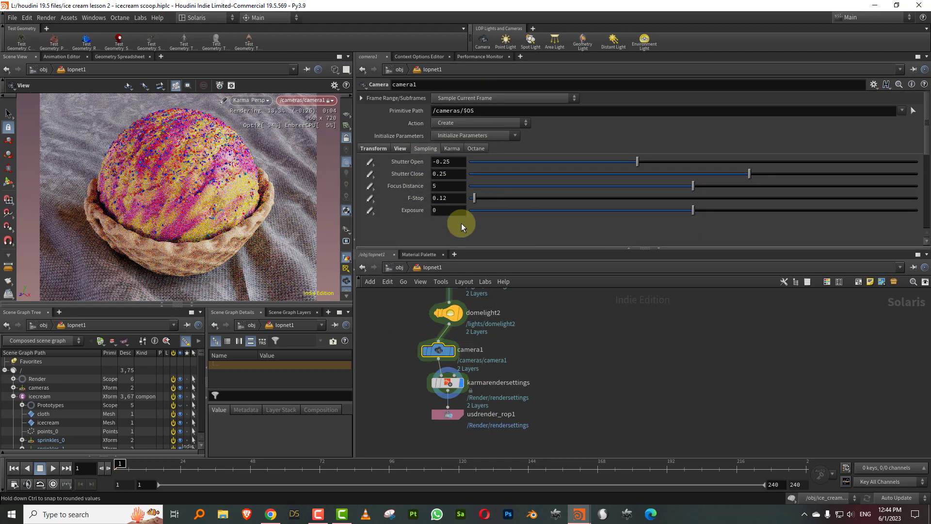
left_click(452, 199)
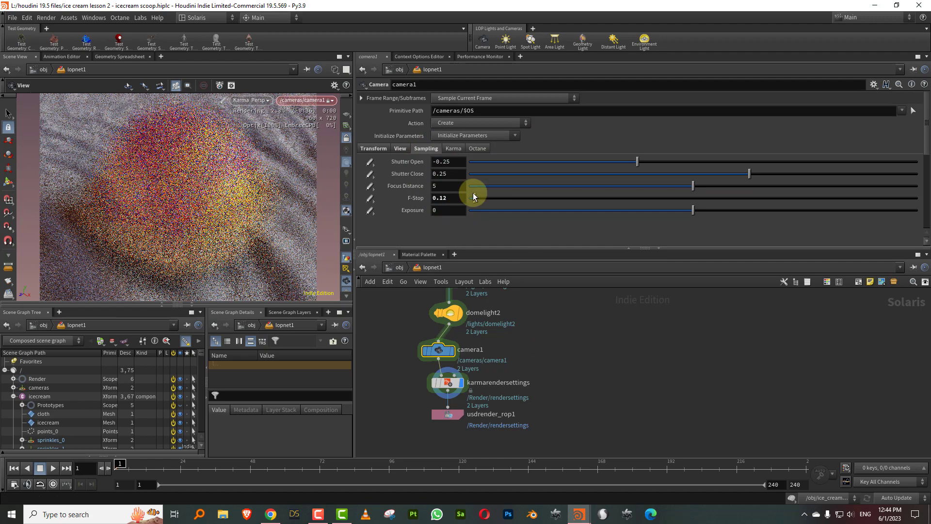
key("Return")
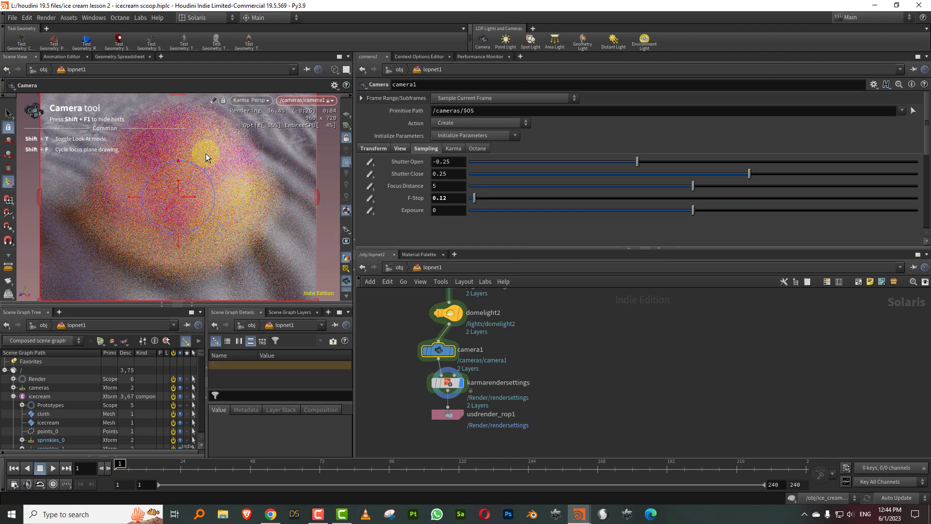
Pick a focus point on the side of the ice cream scoop, giving camera1 a Focus Distance of about 2.14.
left_click(263, 211)
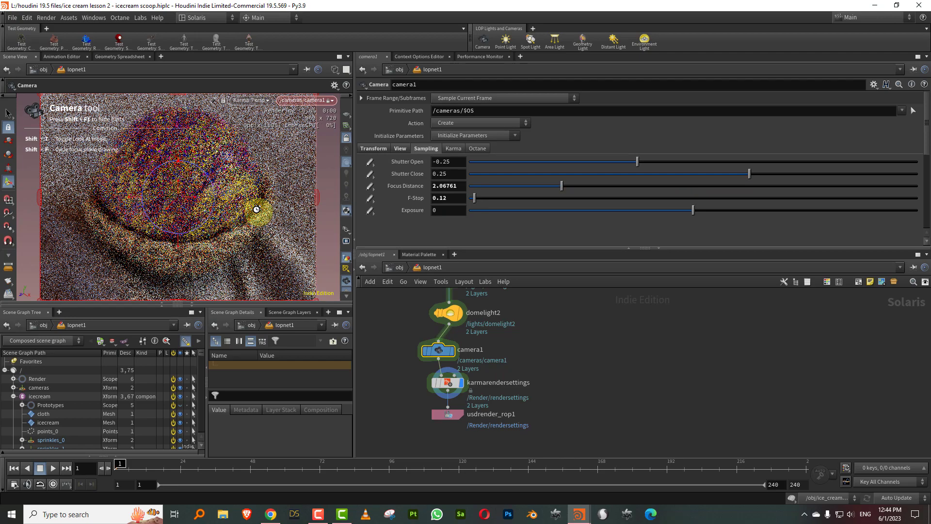
left_click(248, 196, "shift")
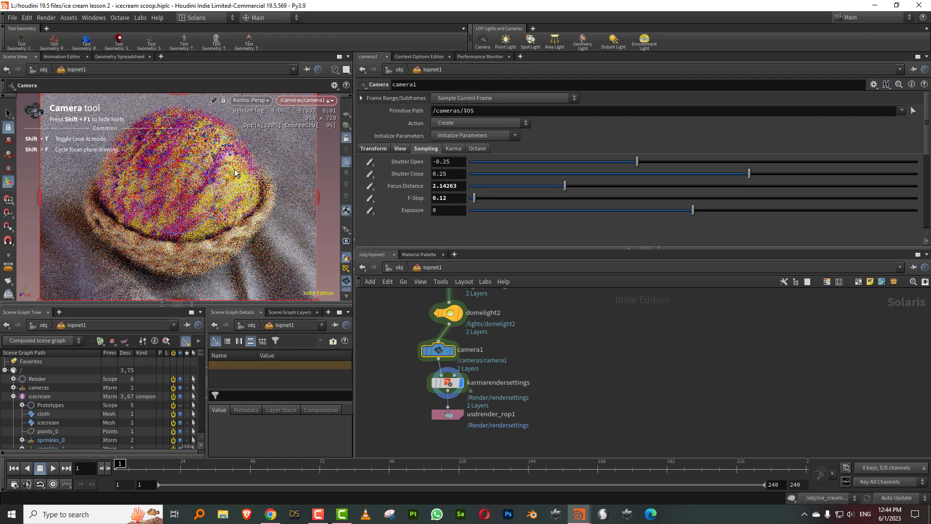
key("Escape")
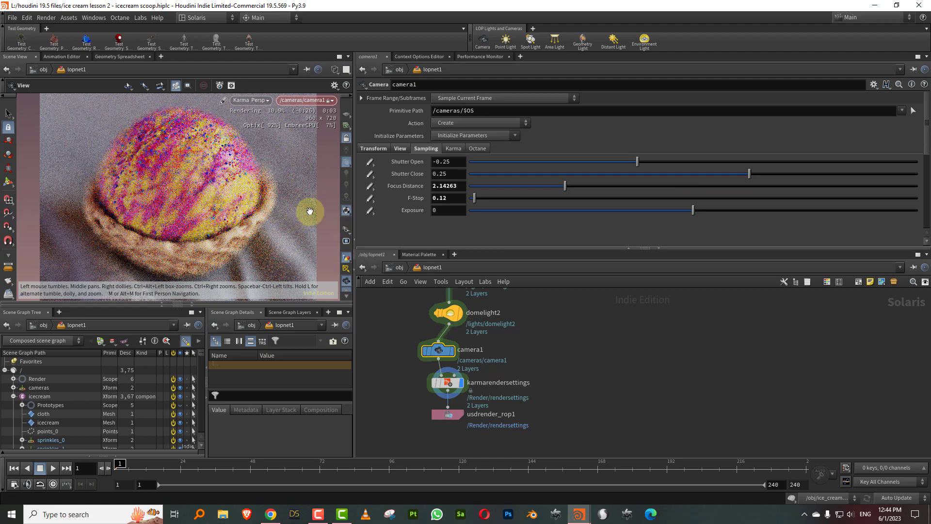
Raise camera1's F-Stop to 0.66.
left_click(490, 196)
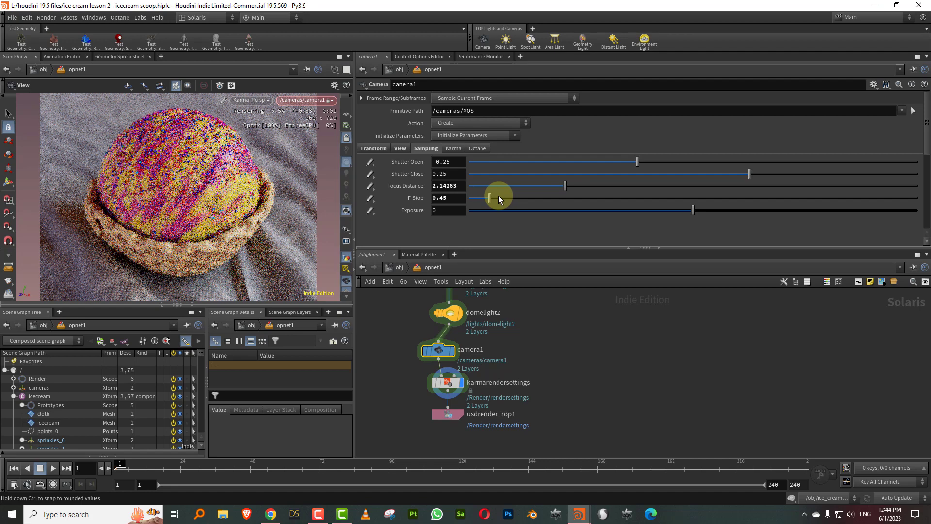
left_click(498, 196)
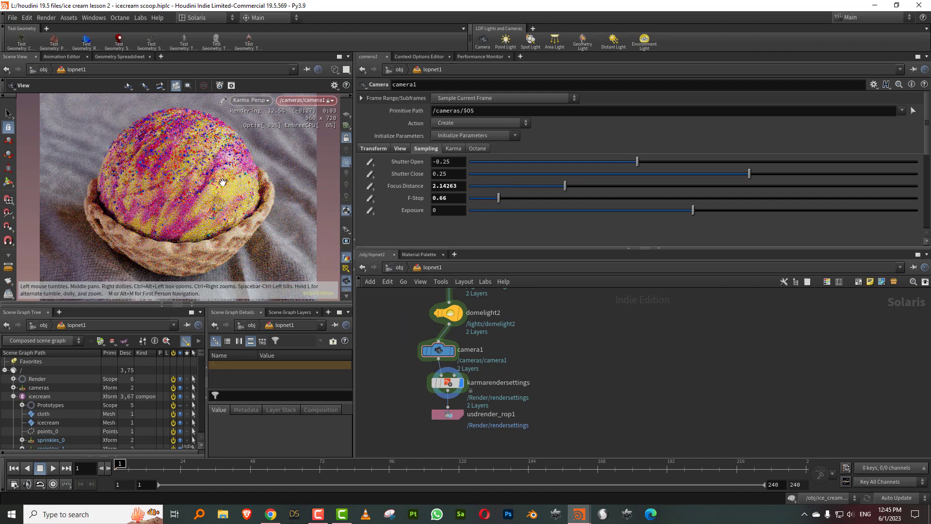
Set domelight1's Y rotation to 180.
middle_click_drag(511, 327, 492, 428)
left_click_drag(388, 393, 484, 367)
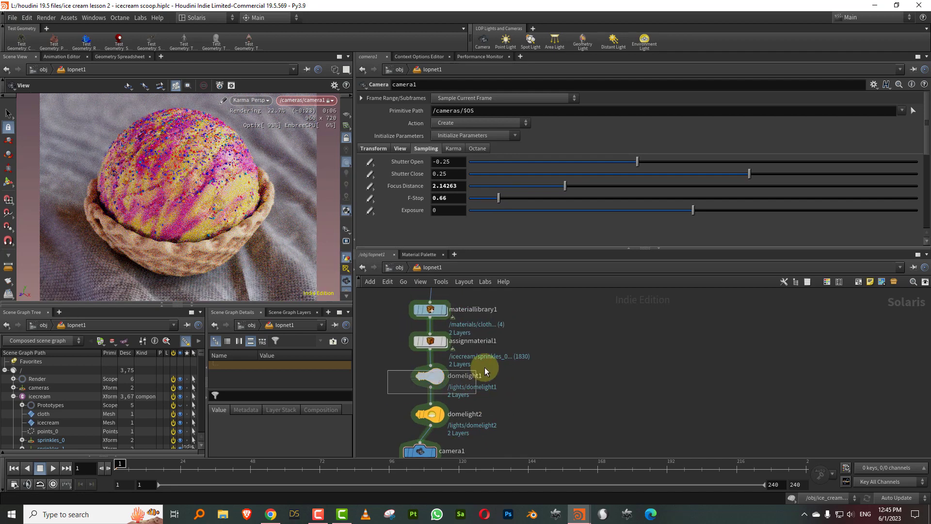
left_click(378, 127)
left_click_drag(627, 180, 542, 180)
type("180")
key("Return")
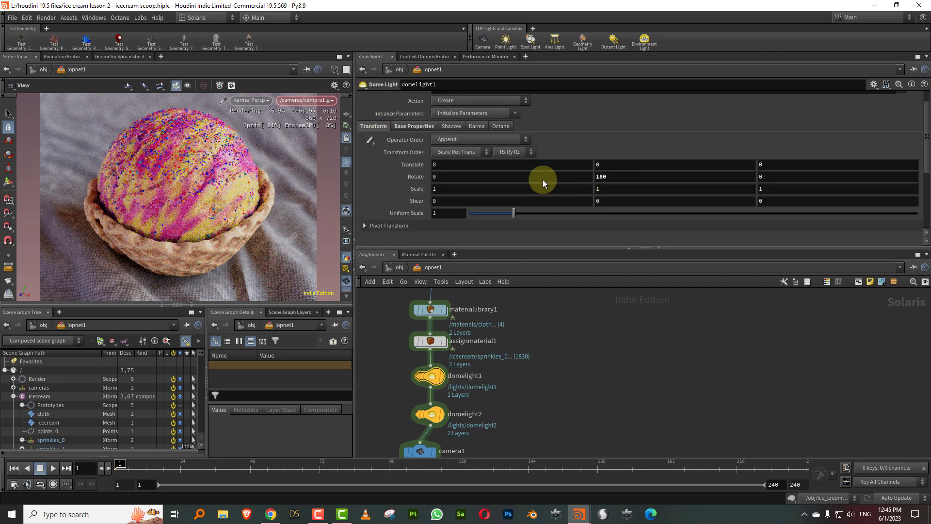
Set domelight1's Y rotation to 120.
left_click_drag(612, 177, 551, 181)
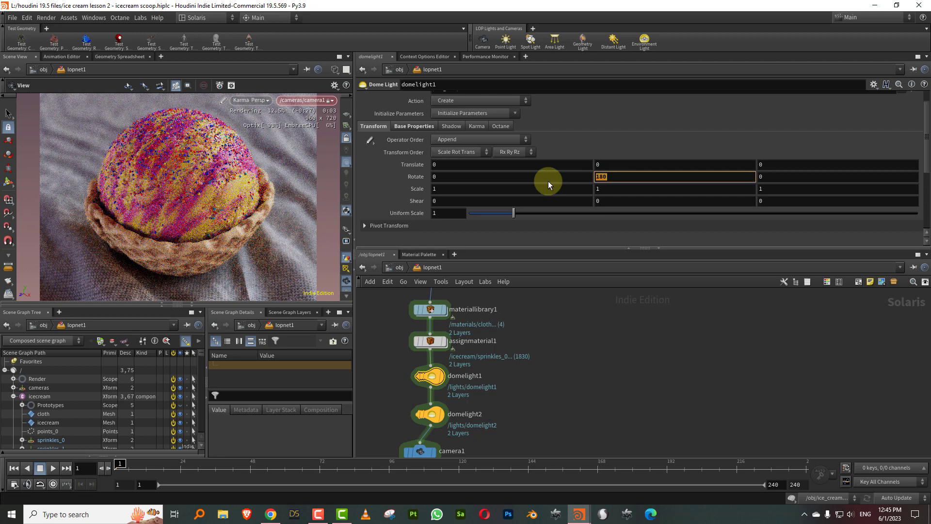
type("120")
key("Return")
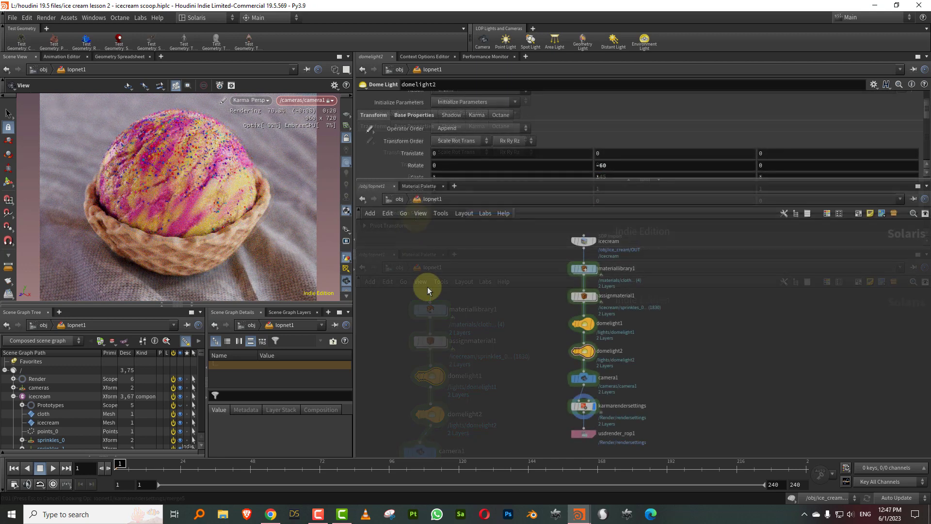